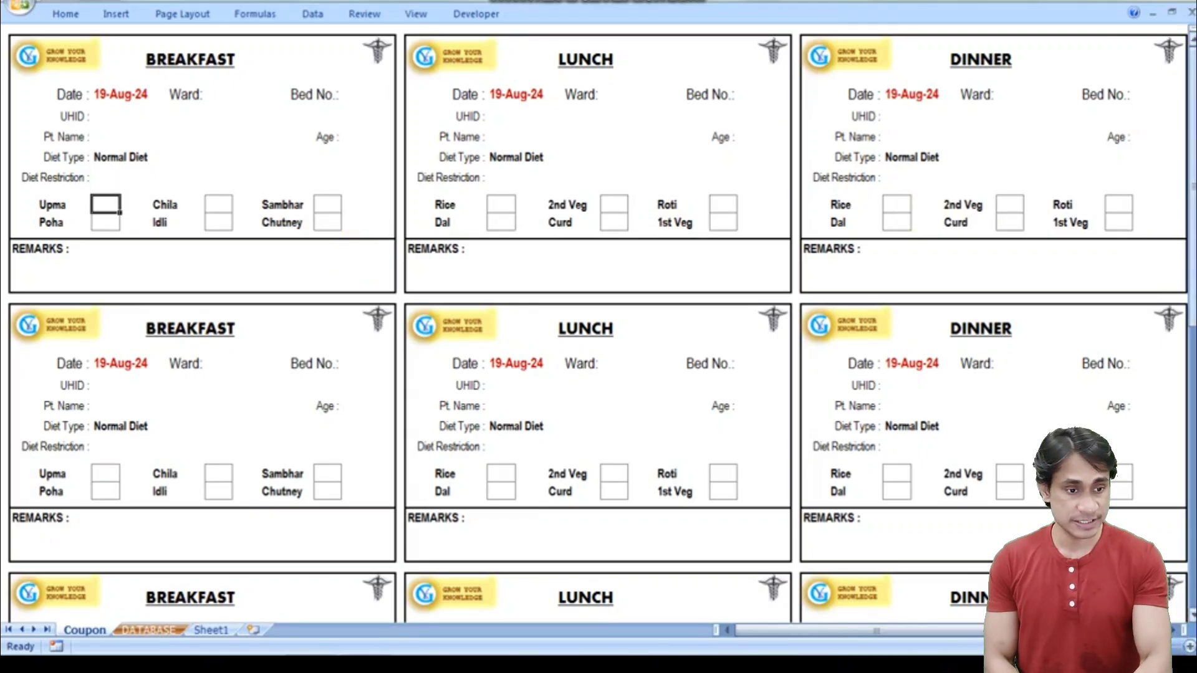
{"action": "left_click_drag", "start_coordinate": [1192, 248], "coordinate": [1192, 261]}
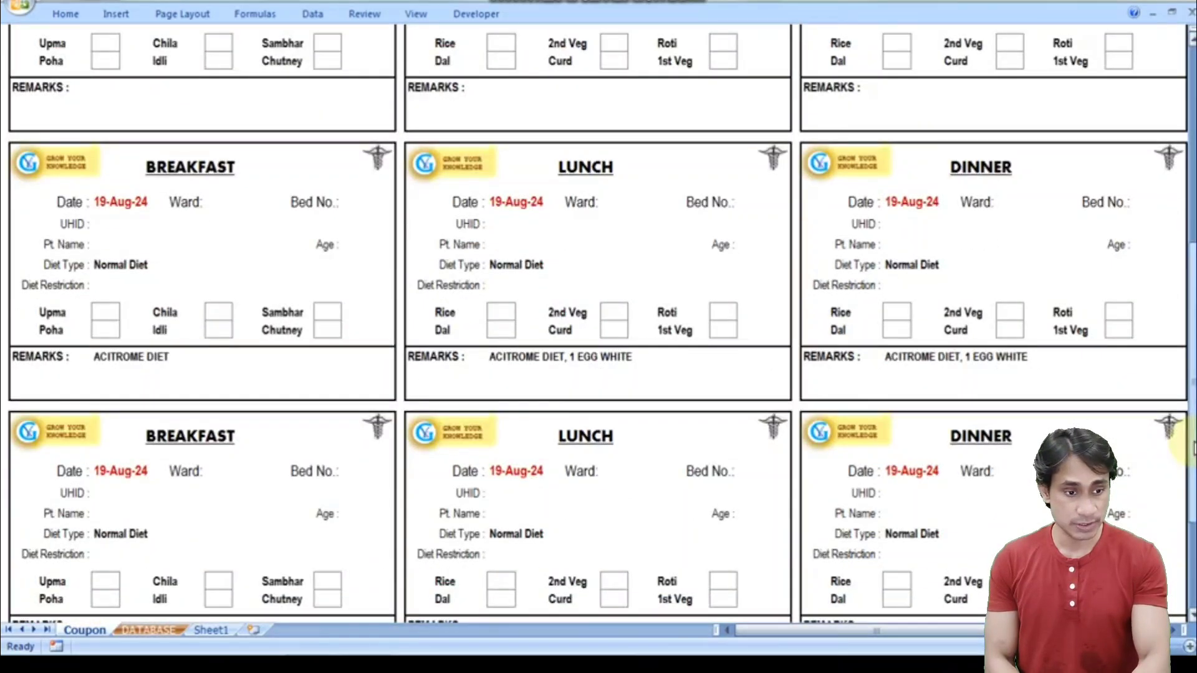
{"action": "left_click_drag", "start_coordinate": [1192, 446], "coordinate": [1191, 453]}
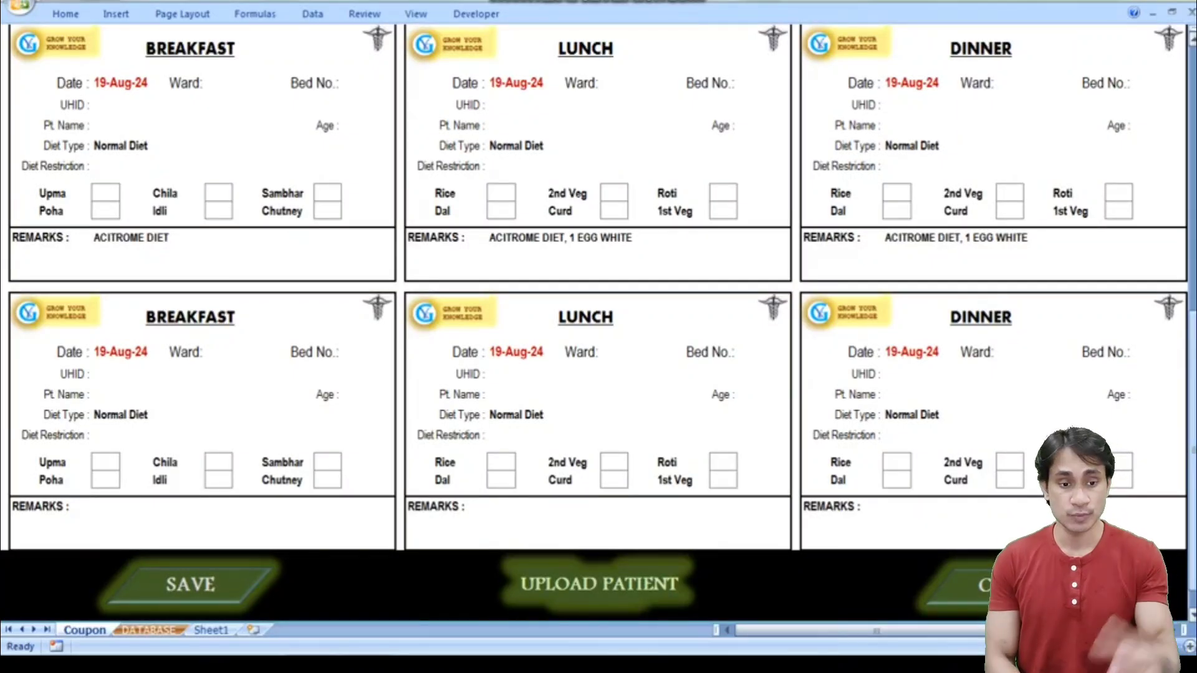
{"action": "left_click", "coordinate": [190, 584]}
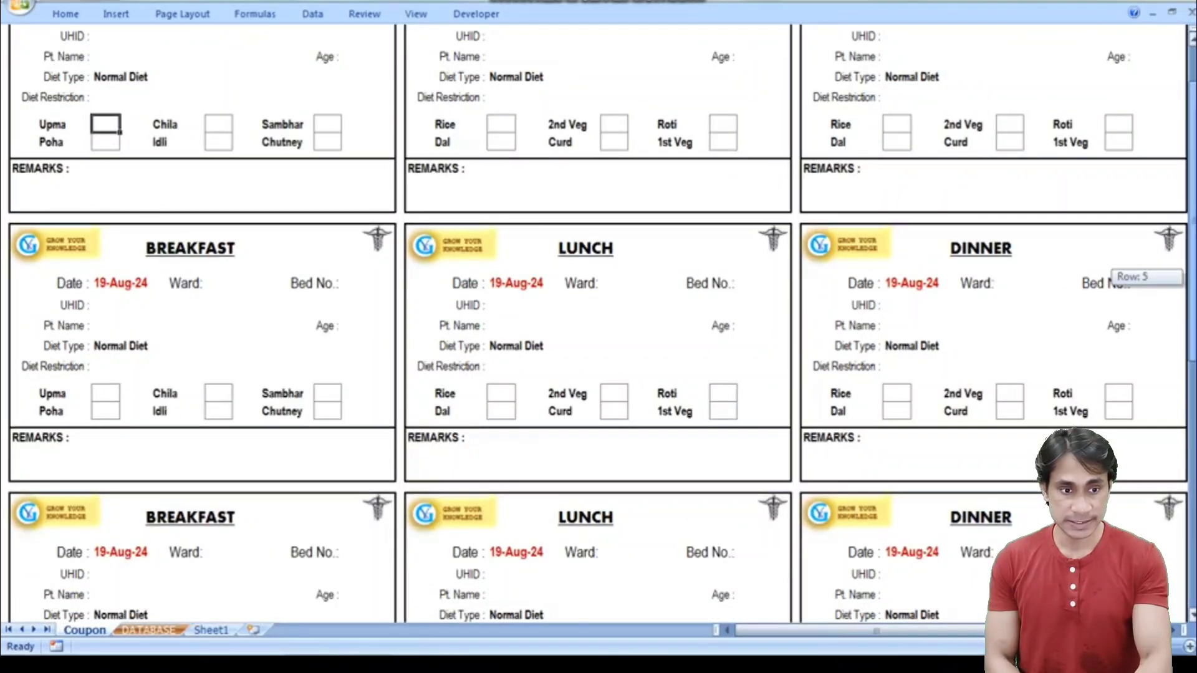
{"action": "scroll", "coordinate": [598, 337], "scroll_direction": "up", "scroll_amount": 1}
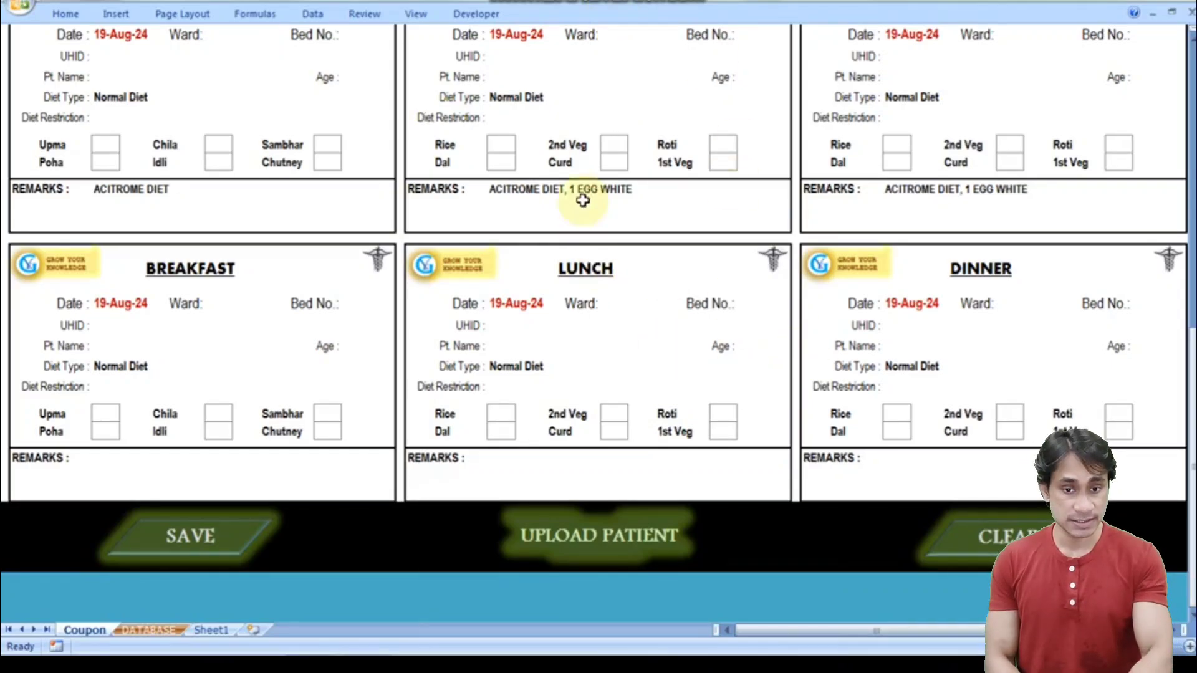
{"action": "left_click_drag", "start_coordinate": [1192, 416], "coordinate": [1191, 415]}
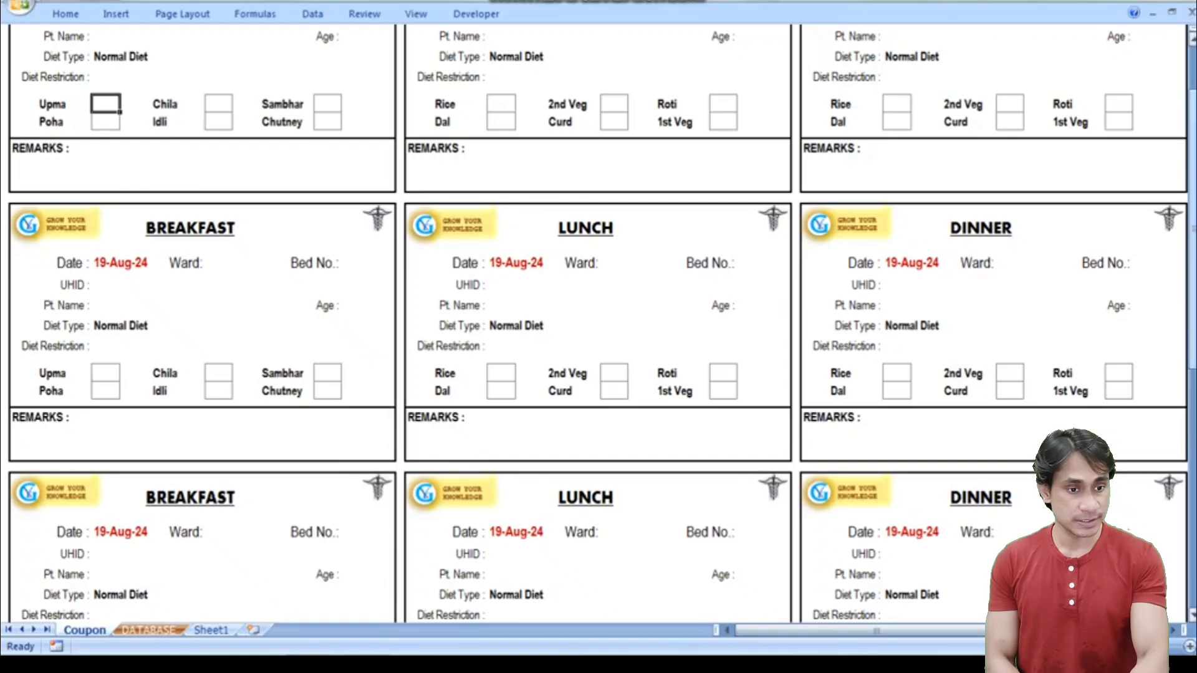
{"action": "left_click_drag", "start_coordinate": [1192, 179], "coordinate": [1192, 185]}
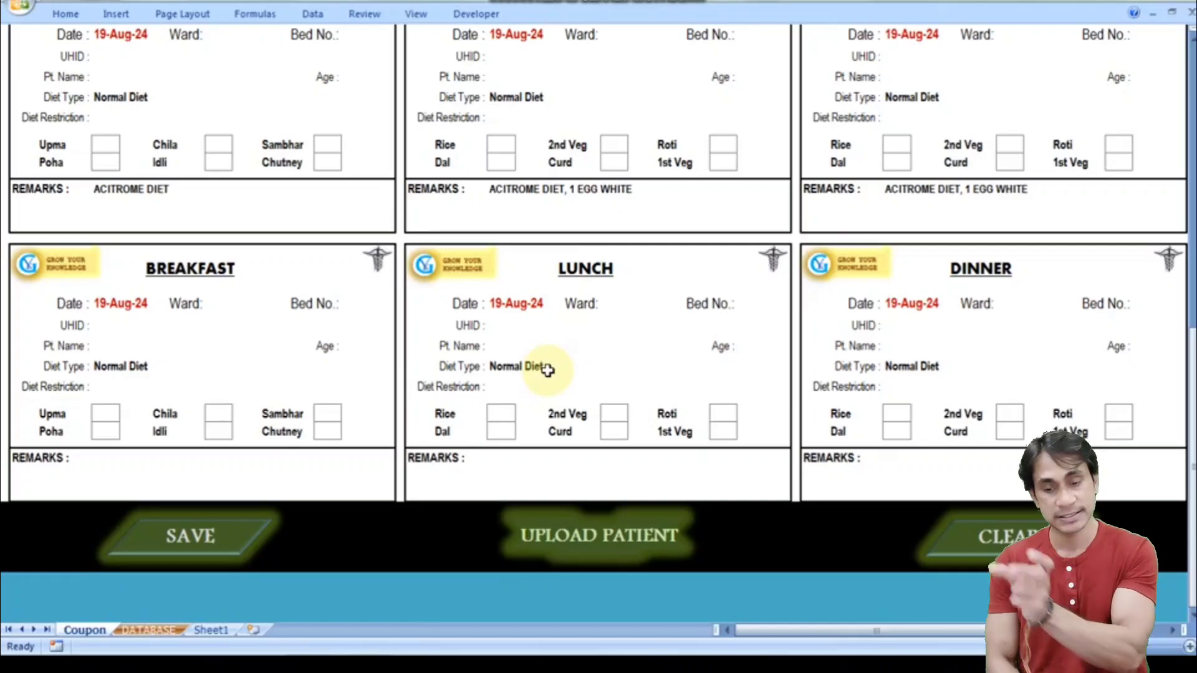
- Switch to the DATABASE sheet and inspect row 13's patient, diet restriction and remark columns
{"action": "left_click", "coordinate": [149, 631]}
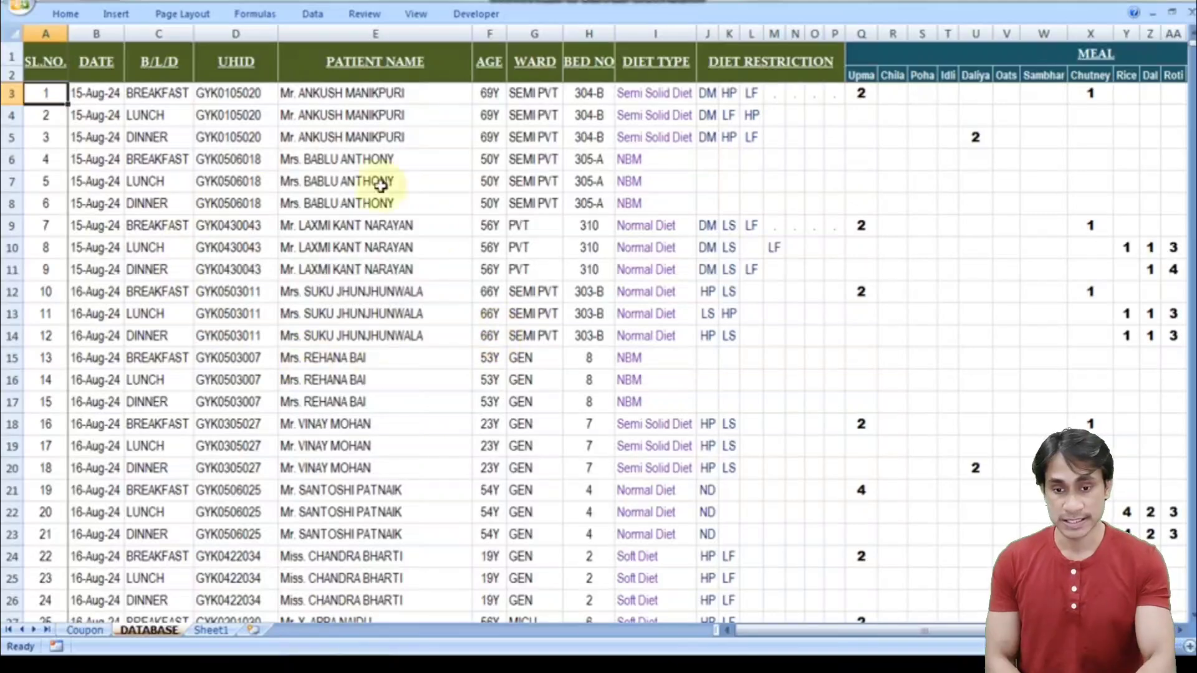
{"action": "left_click", "coordinate": [456, 315]}
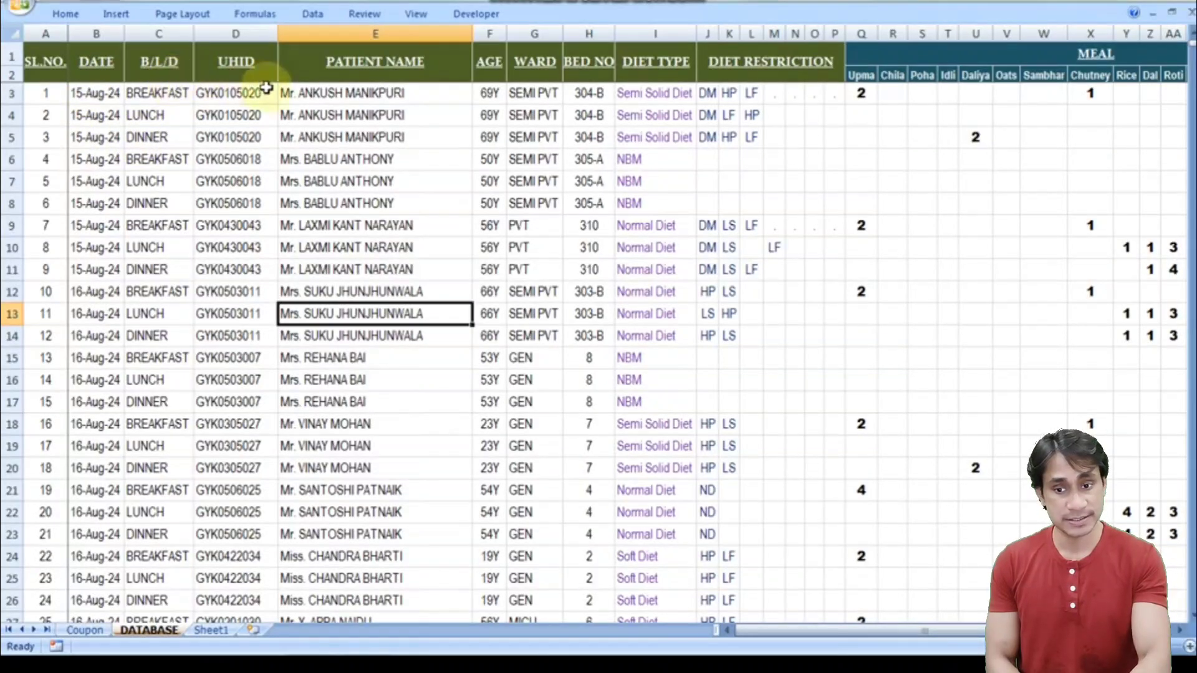
{"action": "key", "text": "Right"}
{"action": "key", "text": "Right"}
{"action": "key", "text": "Right"}
{"action": "key", "text": "Right"}
{"action": "key", "text": "Right"}
{"action": "key", "text": "Right"}
{"action": "key", "text": "Right"}
{"action": "key", "text": "Right"}
{"action": "key", "text": "Right"}
{"action": "key", "text": "Right"}
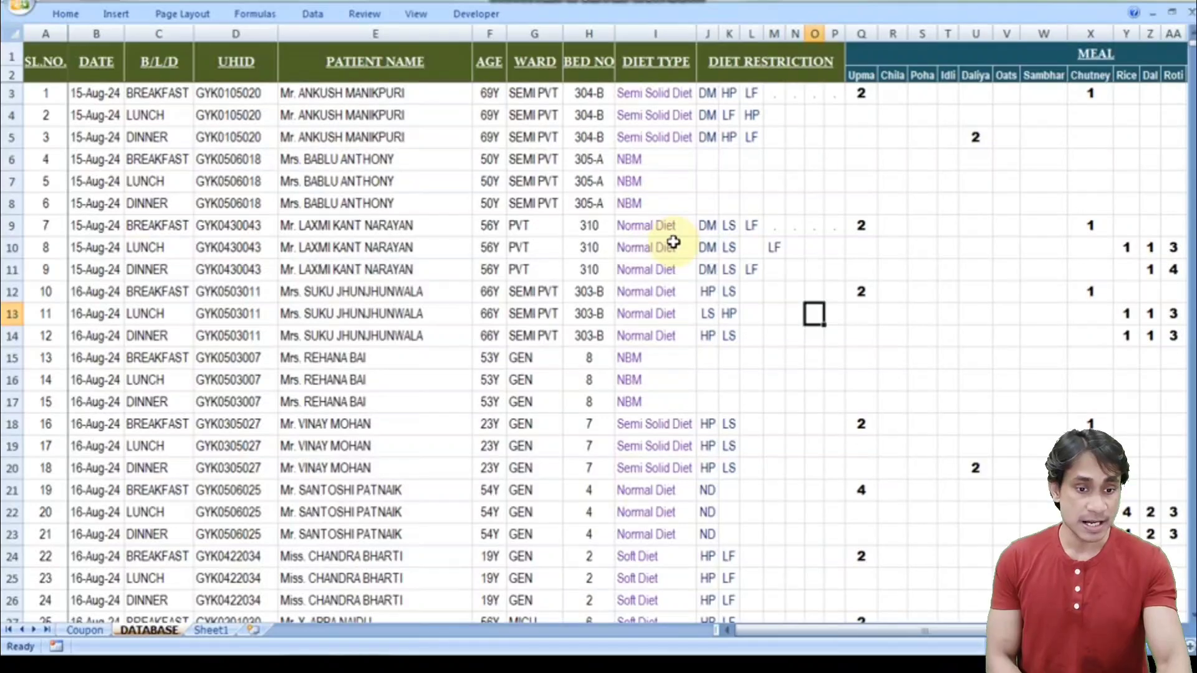
{"action": "key", "text": "Right"}
{"action": "key", "text": "Right"}
{"action": "key", "text": "Right"}
{"action": "key", "text": "Right"}
{"action": "key", "text": "Right"}
{"action": "key", "text": "Right"}
{"action": "key", "text": "Right"}
{"action": "key", "text": "Right"}
{"action": "key", "text": "Right"}
{"action": "key", "text": "Right"}
{"action": "key", "text": "Right"}
{"action": "key", "text": "Right"}
{"action": "key", "text": "Right"}
{"action": "key", "text": "Right"}
{"action": "key", "text": "Right"}
{"action": "key", "text": "Right"}
{"action": "key", "text": "Right"}
{"action": "key", "text": "Right"}
{"action": "key", "text": "Right"}
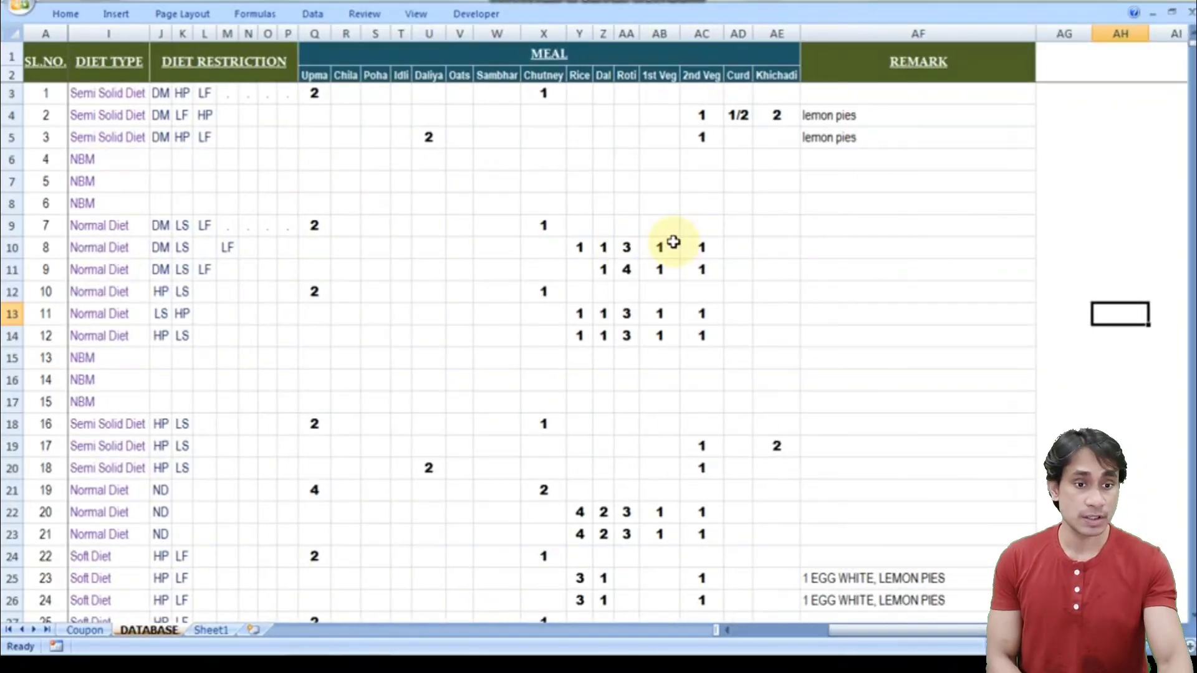
{"action": "key", "text": "Left"}
{"action": "key", "text": "Left"}
{"action": "key", "text": "Left"}
{"action": "key", "text": "Left"}
{"action": "key", "text": "Left"}
{"action": "key", "text": "Left"}
{"action": "key", "text": "Left"}
{"action": "key", "text": "Left"}
{"action": "key", "text": "Left"}
{"action": "key", "text": "Left"}
{"action": "key", "text": "Left"}
{"action": "key", "text": "Left"}
{"action": "key", "text": "Left"}
{"action": "key", "text": "Left"}
{"action": "key", "text": "Left"}
{"action": "key", "text": "Left"}
{"action": "key", "text": "Left"}
{"action": "key", "text": "Left"}
{"action": "key", "text": "Left"}
{"action": "key", "text": "Left"}
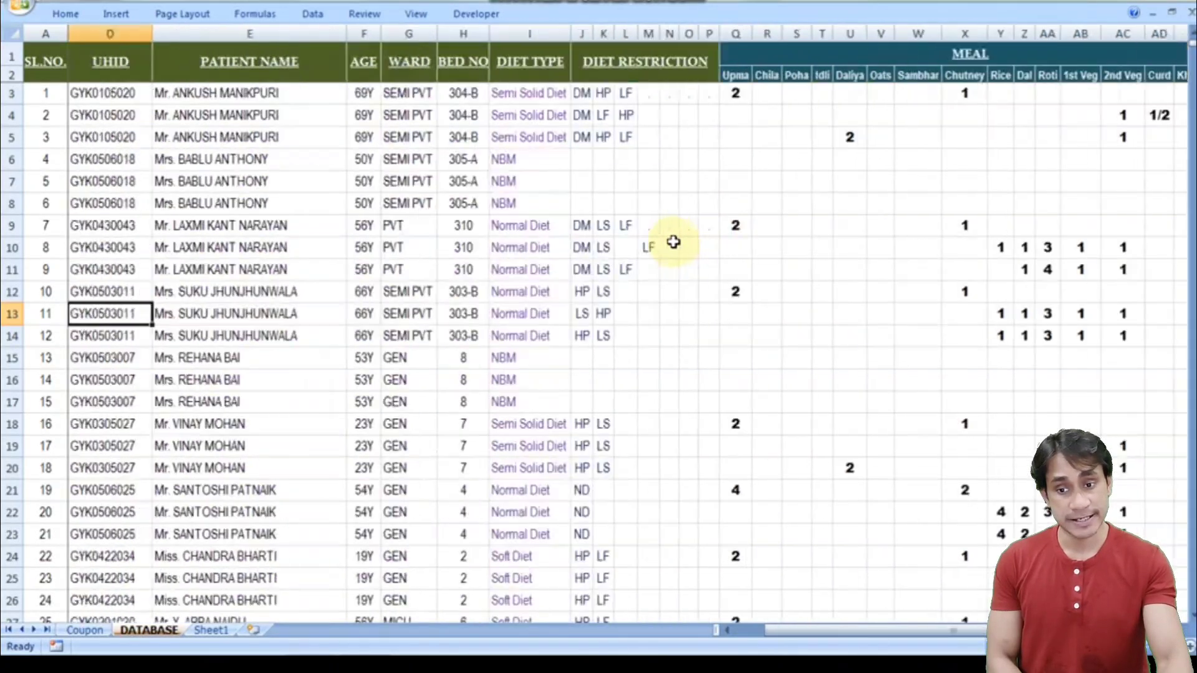
{"action": "key", "text": "Left"}
{"action": "key", "text": "Left"}
{"action": "key", "text": "Left"}
- Browse down the records, then jump back up to the first record at the top
{"action": "key", "text": "Down"}
{"action": "key", "text": "Down"}
{"action": "key", "text": "Down"}
{"action": "key", "text": "Down"}
{"action": "key", "text": "Down"}
{"action": "key", "text": "Down"}
{"action": "key", "text": "Down"}
{"action": "key", "text": "Down"}
{"action": "key", "text": "Down"}
{"action": "key", "text": "Down"}
{"action": "key", "text": "Down"}
{"action": "key", "text": "Down"}
{"action": "key", "text": "Down"}
{"action": "key", "text": "Down"}
{"action": "key", "text": "Down"}
{"action": "key", "text": "Down"}
{"action": "key", "text": "Down"}
{"action": "key", "text": "Down"}
{"action": "key", "text": "Down"}
{"action": "key", "text": "Down"}
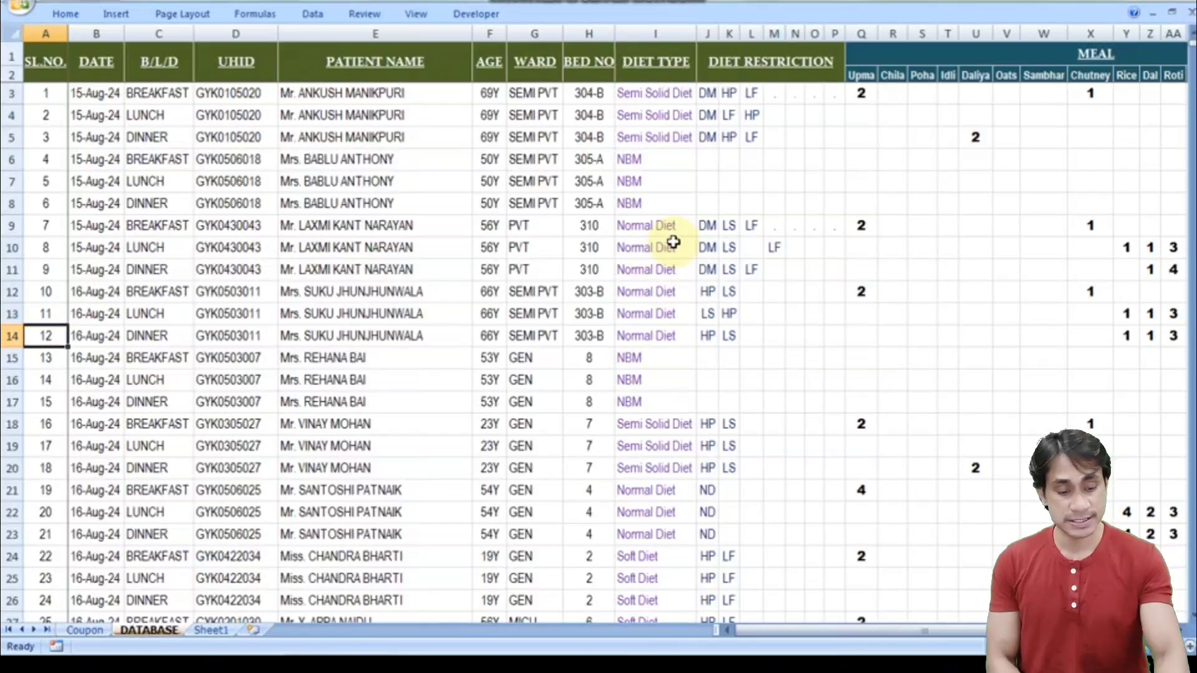
{"action": "key", "text": "Down"}
{"action": "key", "text": "Down"}
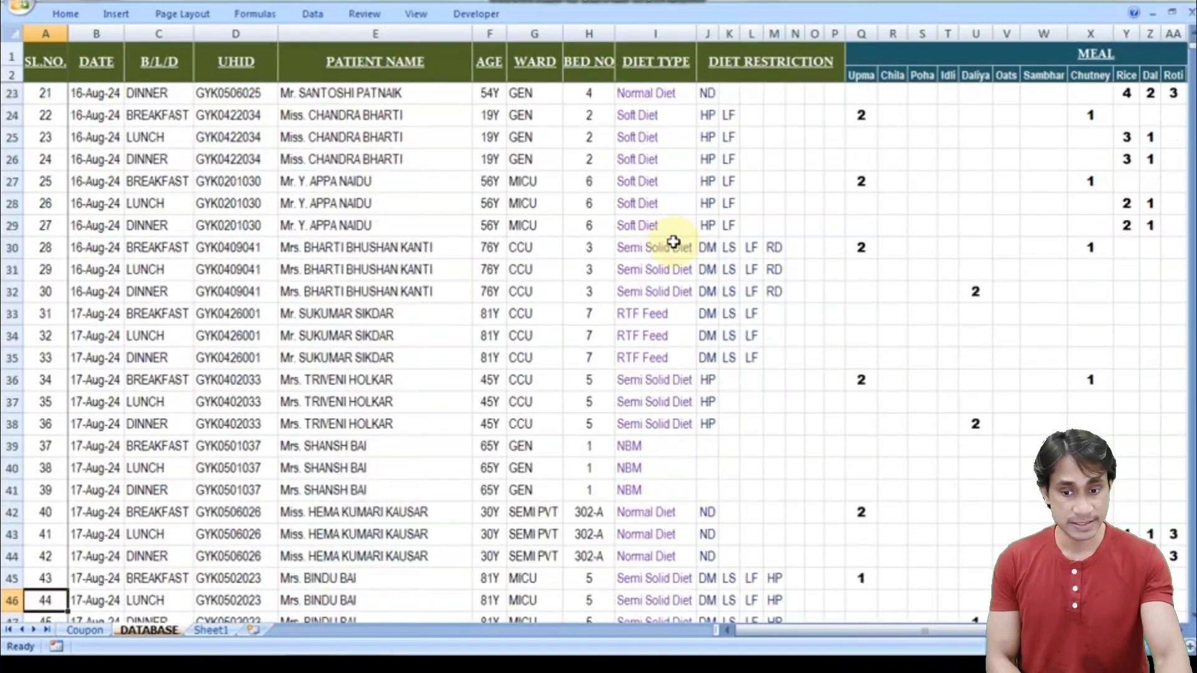
{"action": "key", "text": "Up"}
{"action": "key", "text": "Up"}
{"action": "key", "text": "Up"}
{"action": "key", "text": "Up"}
{"action": "key", "text": "Down"}
{"action": "key", "text": "Down"}
{"action": "key", "text": "Down"}
{"action": "key", "text": "Down"}
{"action": "key", "text": "Down"}
{"action": "key", "text": "Down"}
{"action": "key", "text": "Down"}
{"action": "key", "text": "Down"}
{"action": "key", "text": "Down"}
{"action": "key", "text": "Down"}
{"action": "key", "text": "Down"}
{"action": "key", "text": "Down"}
{"action": "key", "text": "Down"}
{"action": "key", "text": "Down"}
{"action": "key", "text": "Down"}
{"action": "key", "text": "Down"}
{"action": "key", "text": "Down"}
{"action": "key", "text": "Down"}
{"action": "key", "text": "Down"}
{"action": "key", "text": "Down"}
{"action": "key", "text": "Down"}
{"action": "key", "text": "Down"}
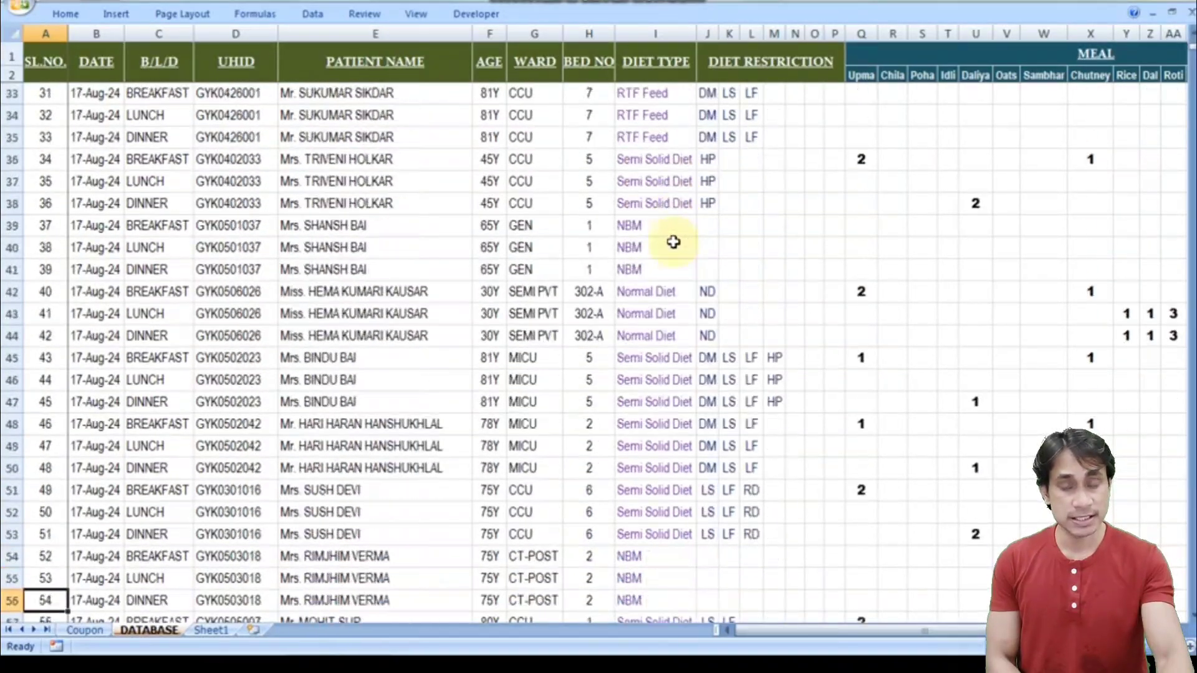
{"action": "key", "text": "ctrl+Up"}
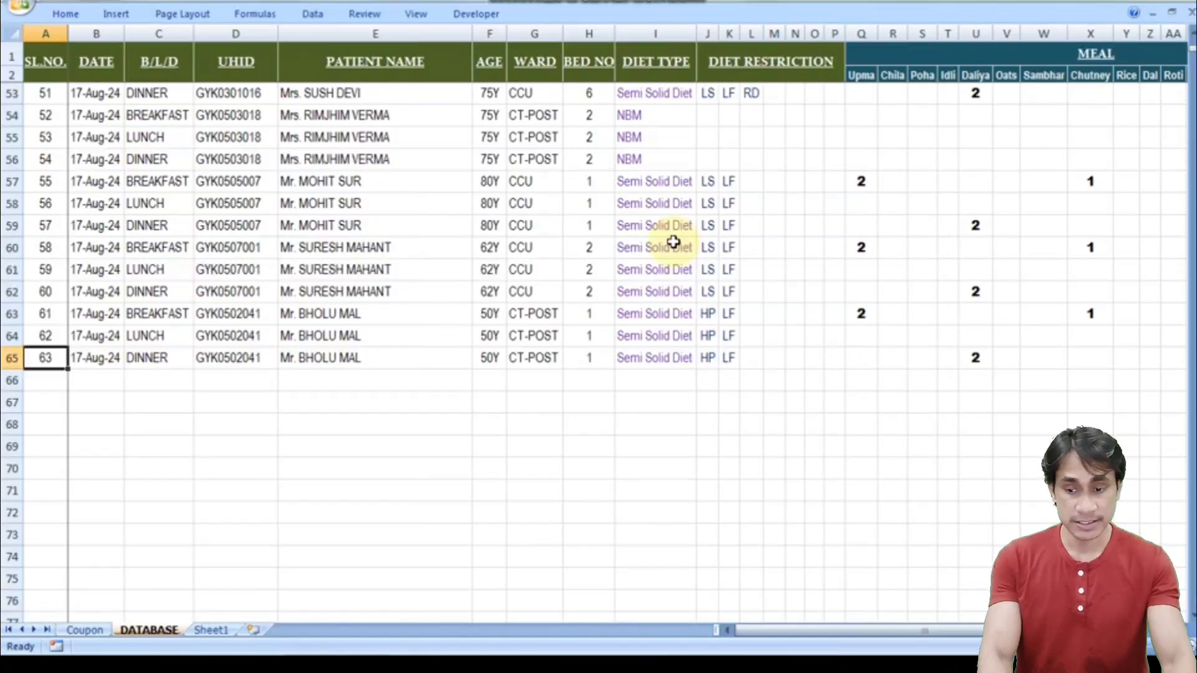
{"action": "key", "text": "ctrl+Up"}
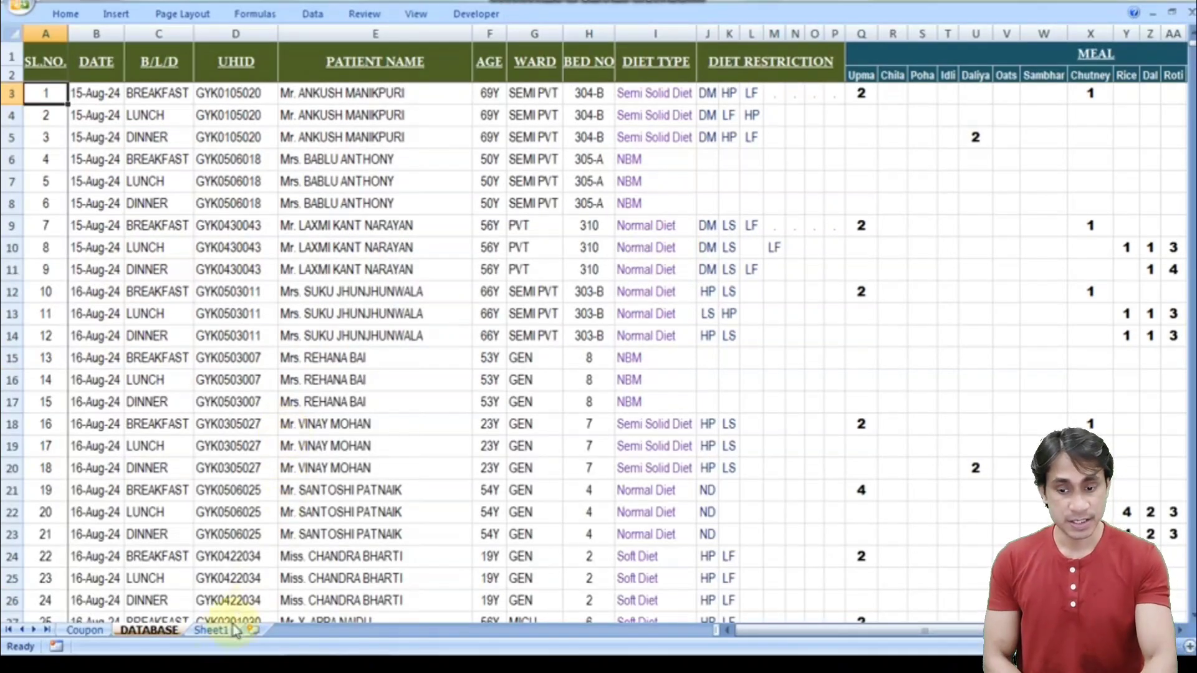
- Glance at the single coupon on Sheet1, then return to the top of the Coupon sheet
{"action": "left_click", "coordinate": [211, 630]}
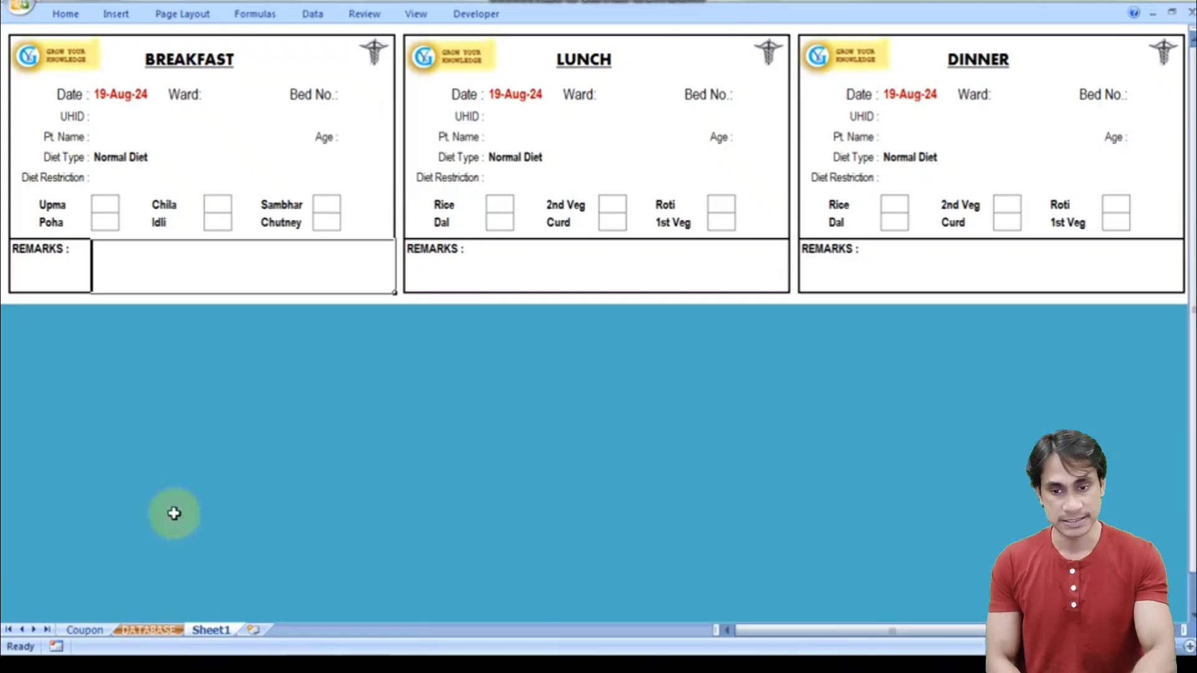
{"action": "left_click", "coordinate": [80, 633]}
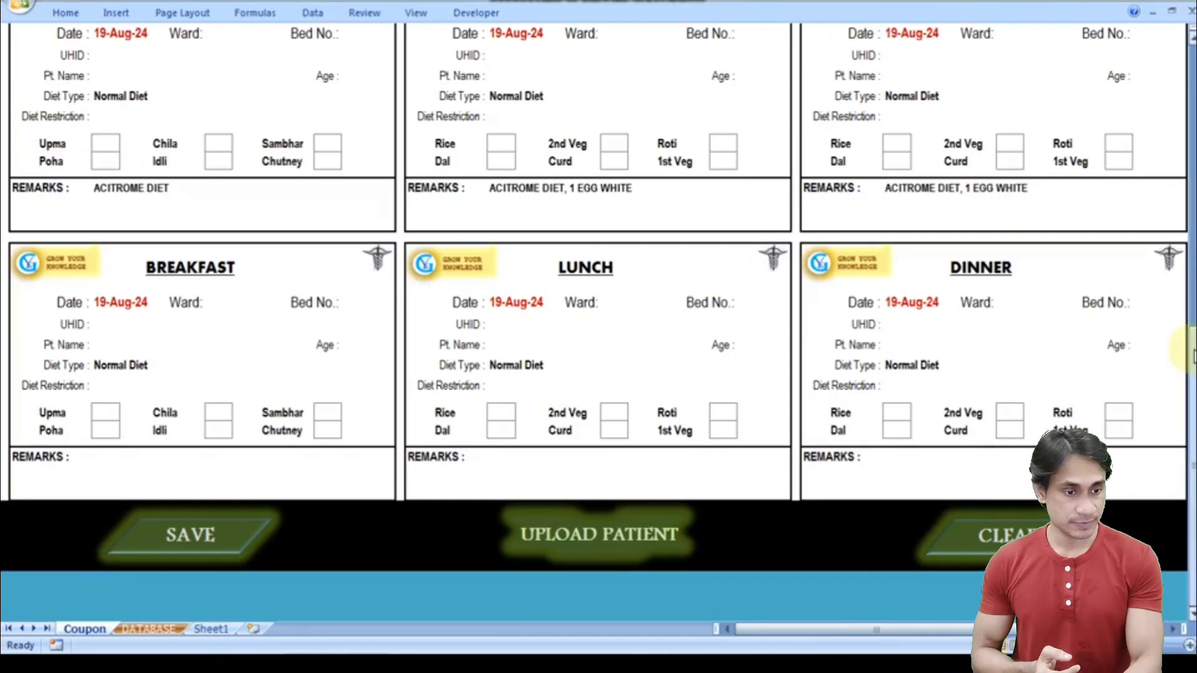
{"action": "left_click_drag", "start_coordinate": [1190, 344], "coordinate": [1190, 340]}
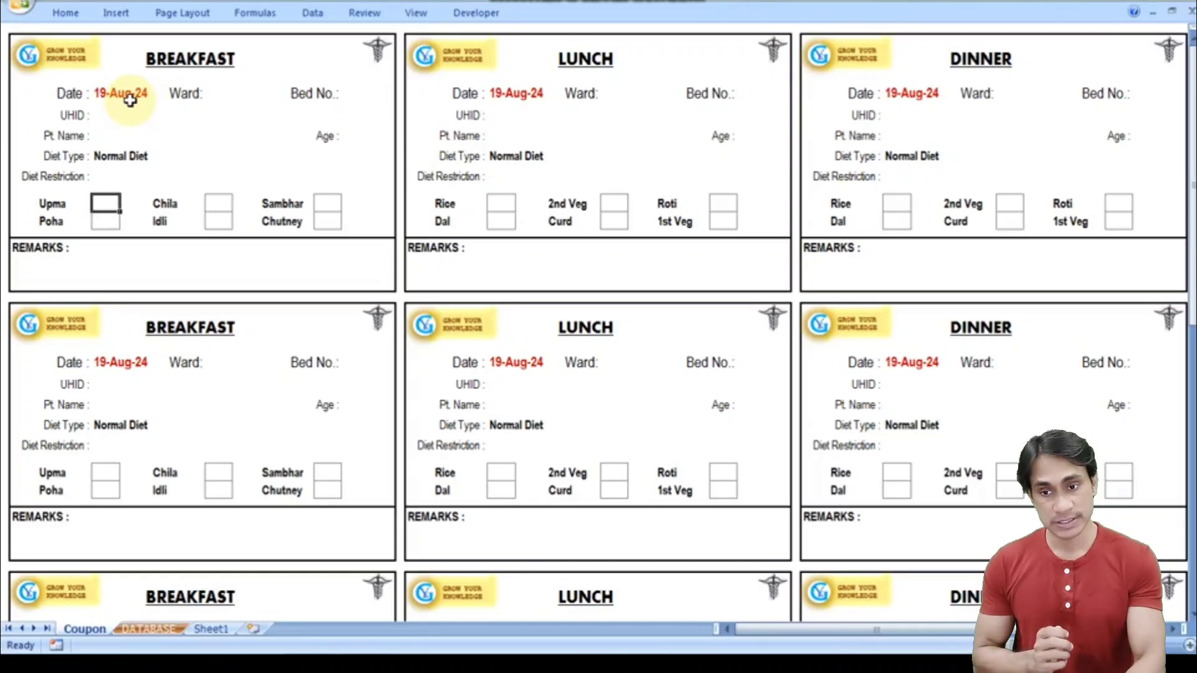
- Set the first breakfast coupon's ward to GEN and bed number to 5
{"action": "left_click", "coordinate": [228, 100]}
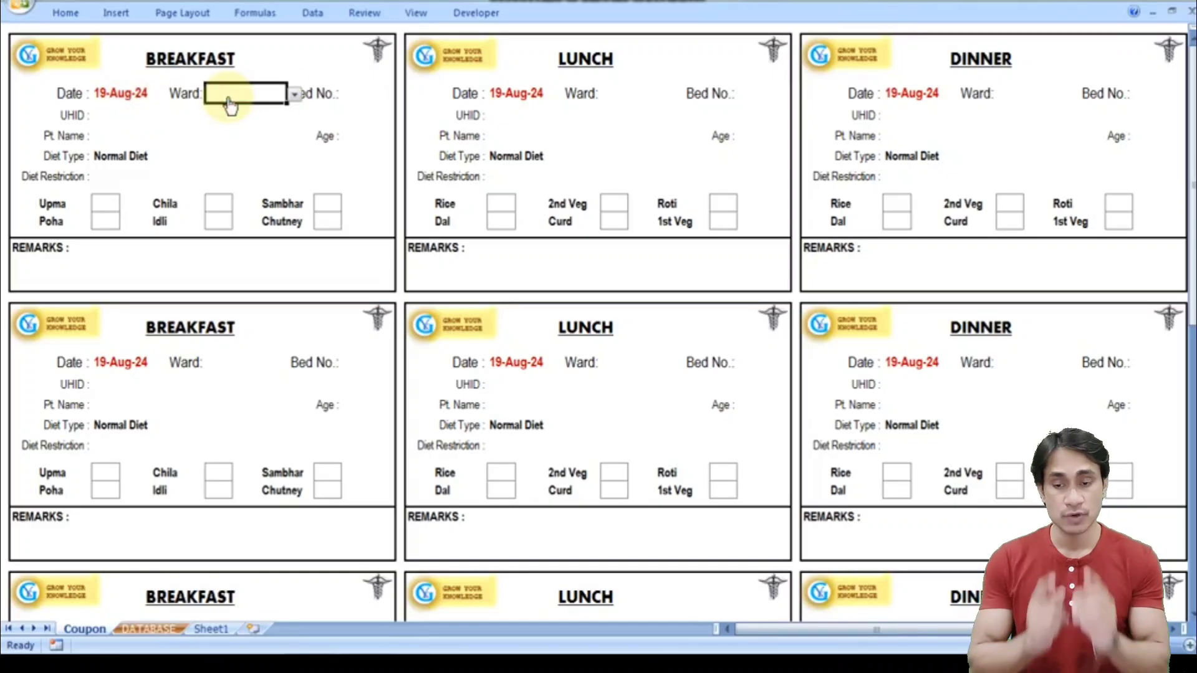
{"action": "left_click", "coordinate": [294, 95]}
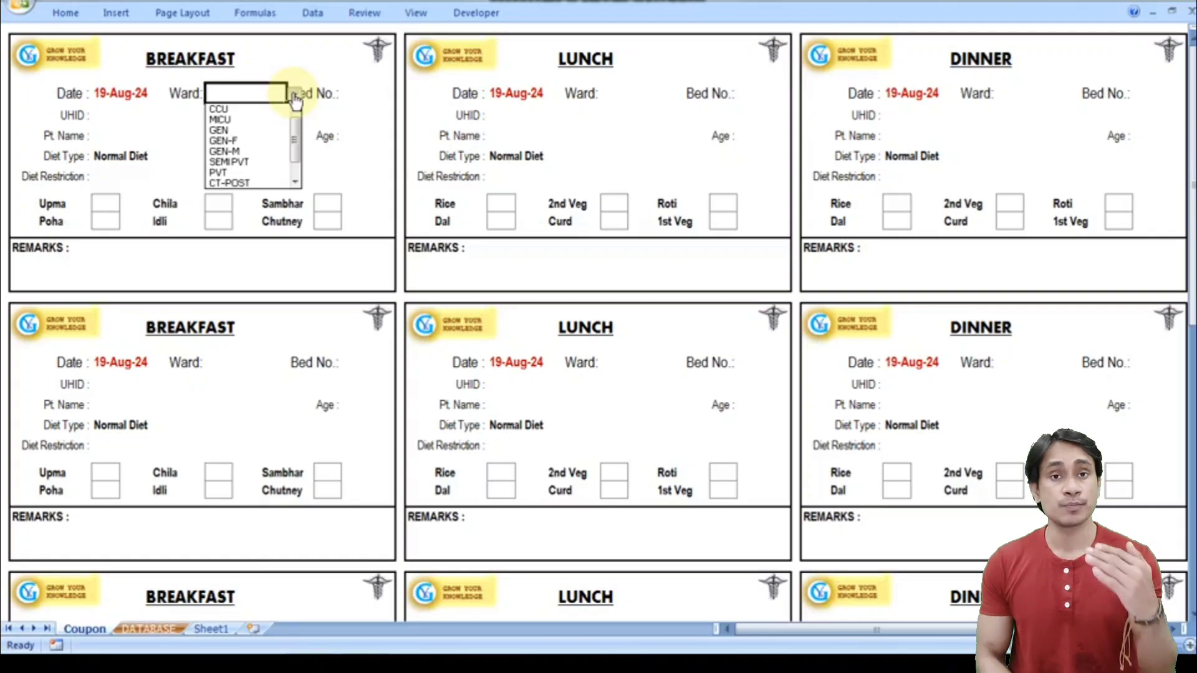
{"action": "left_click", "coordinate": [251, 130]}
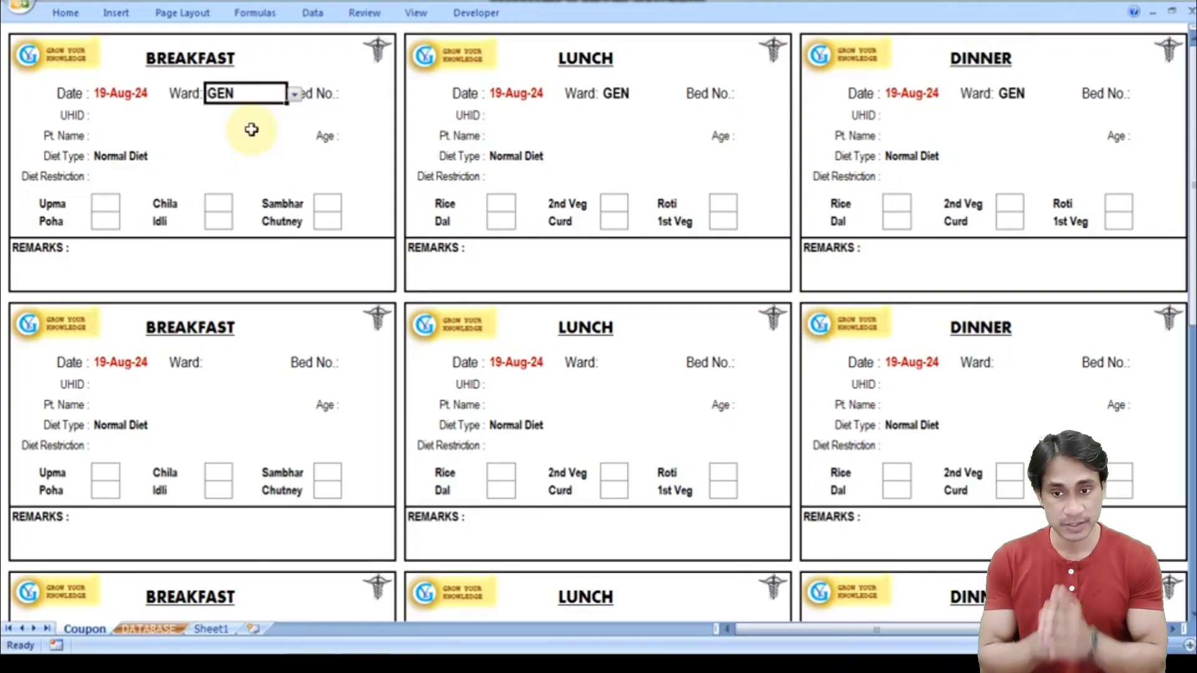
{"action": "left_click", "coordinate": [374, 94]}
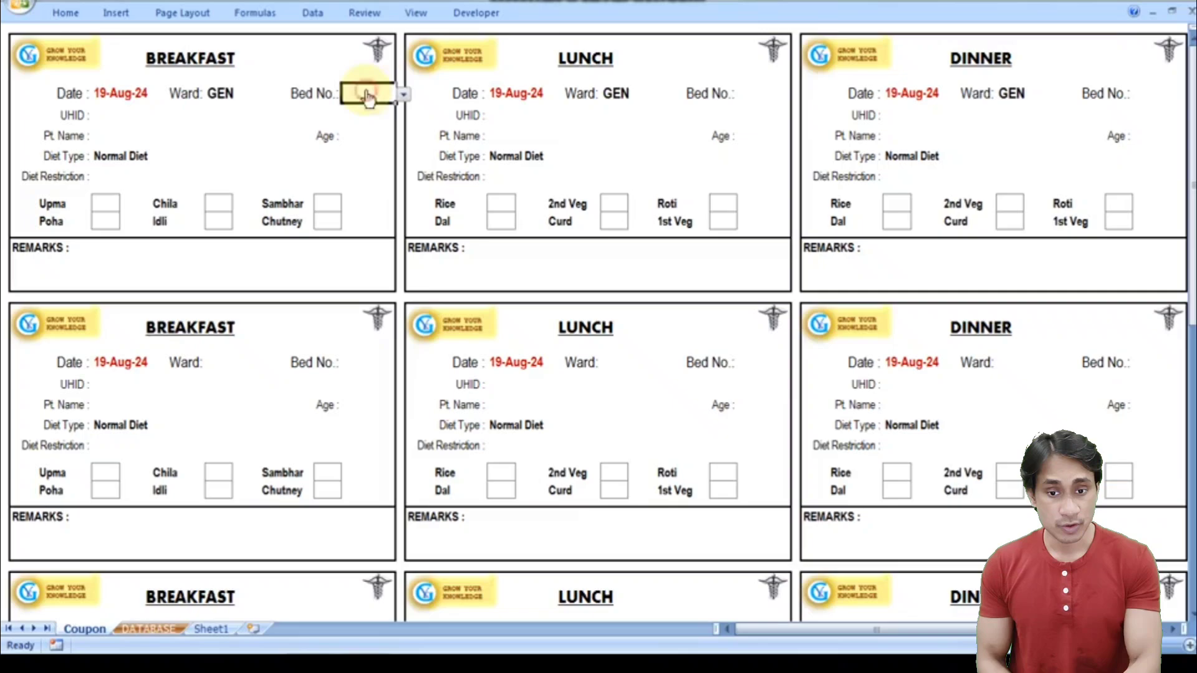
{"action": "left_click", "coordinate": [404, 95]}
{"action": "left_click", "coordinate": [377, 164]}
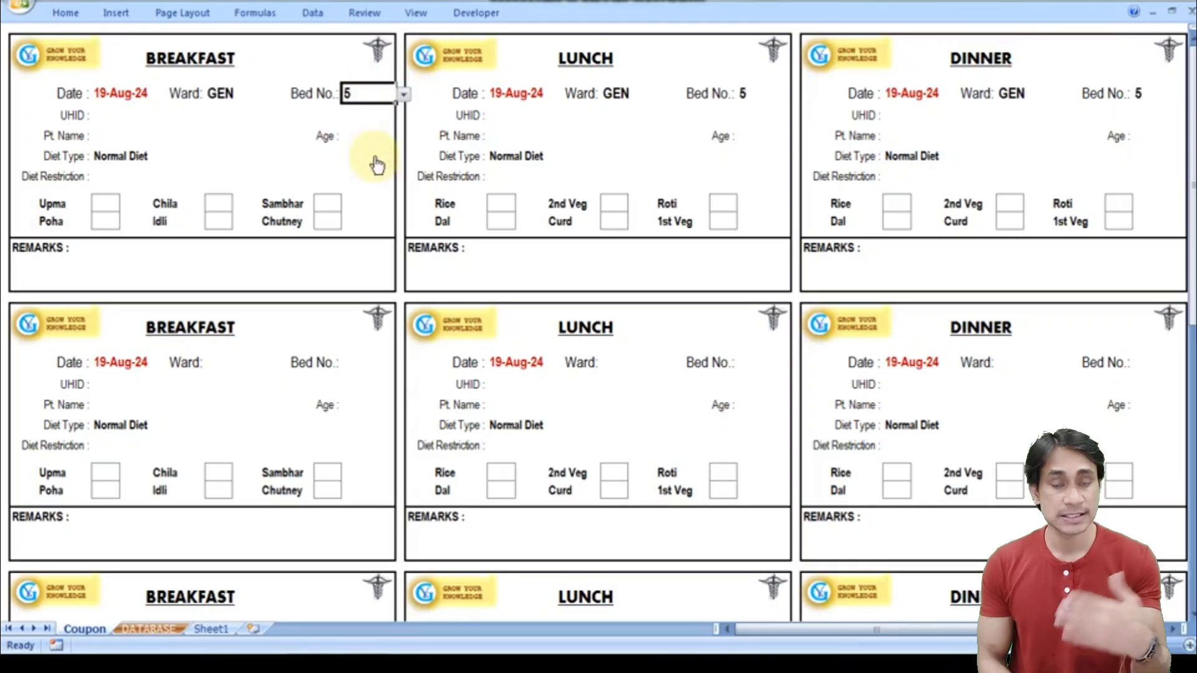
- Enter the patient's UHID, full name and age 50Y on the coupon
{"action": "key", "text": "Return"}
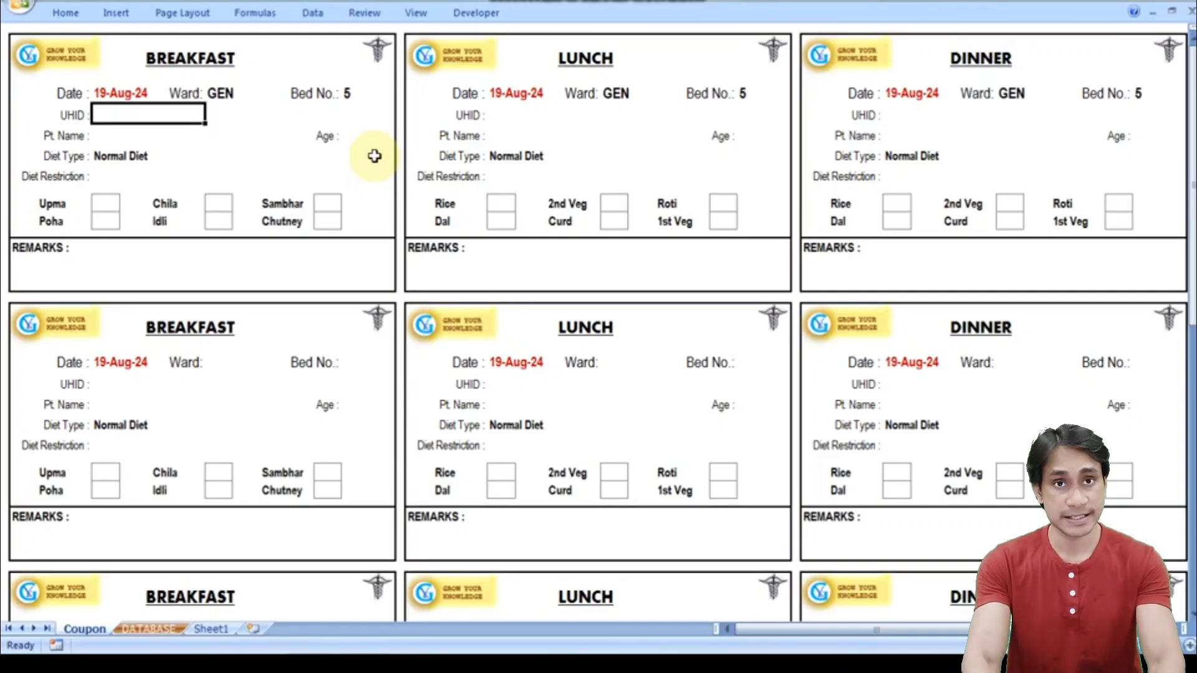
{"action": "type", "text": "pt"}
{"action": "key", "text": "BackSpace"}
{"action": "key", "text": "BackSpace"}
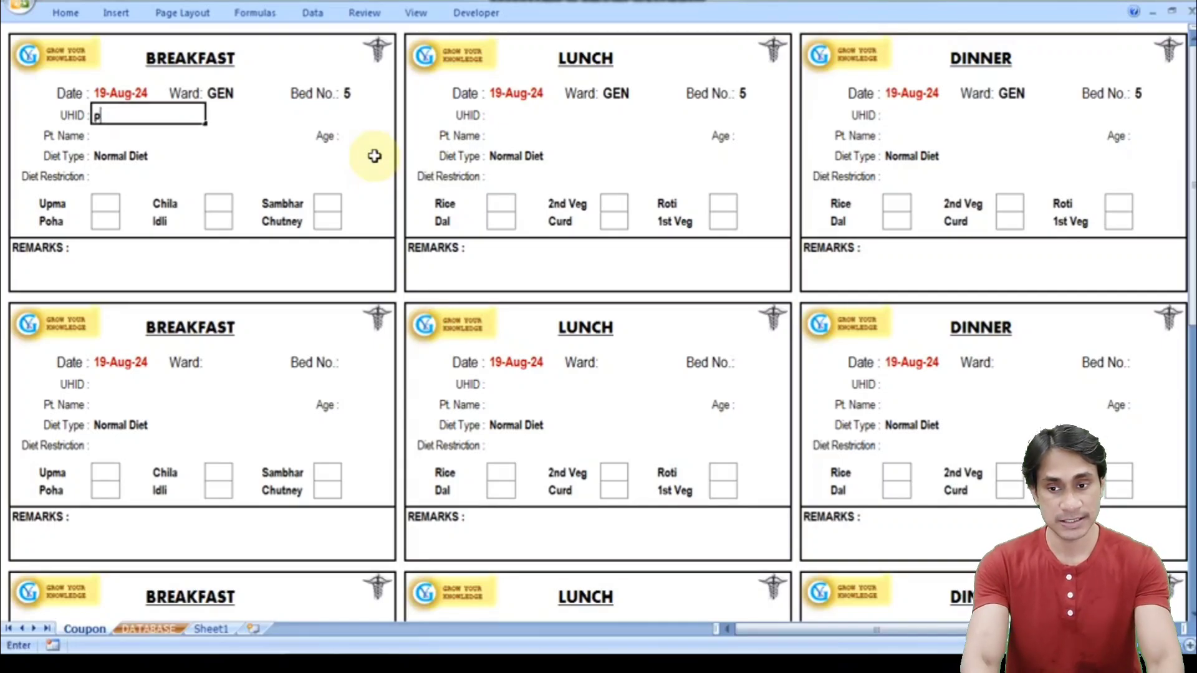
{"action": "type", "text": "PT12345"}
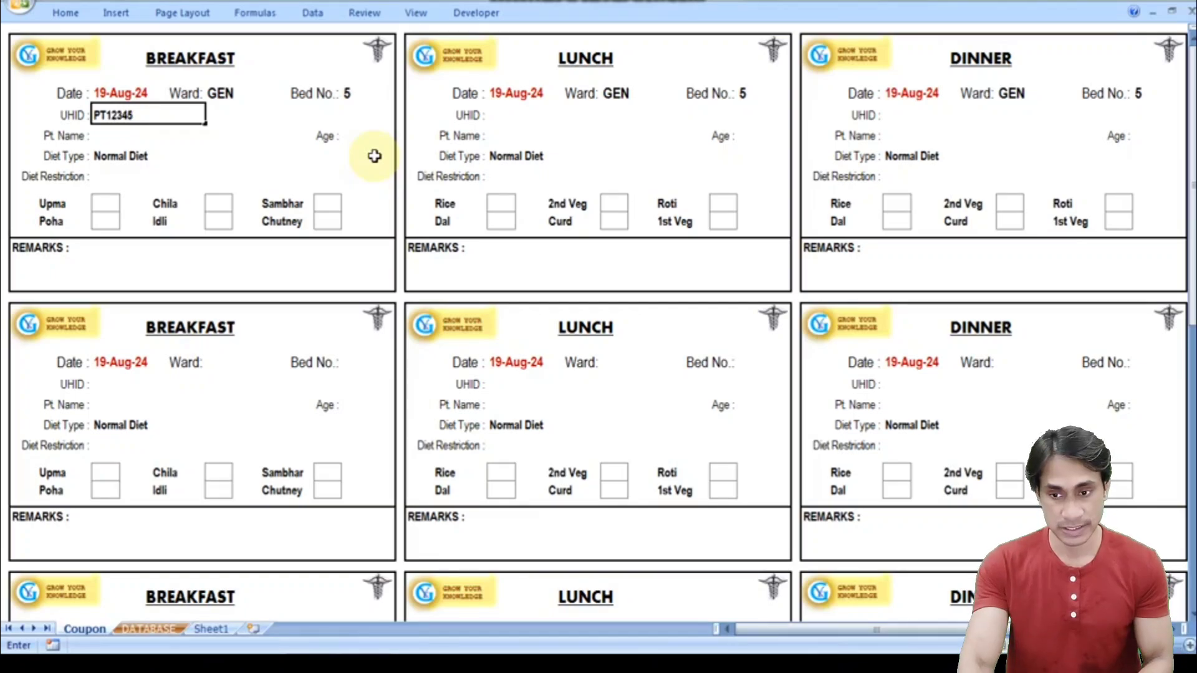
{"action": "key", "text": "Return"}
{"action": "type", "text": "MR"}
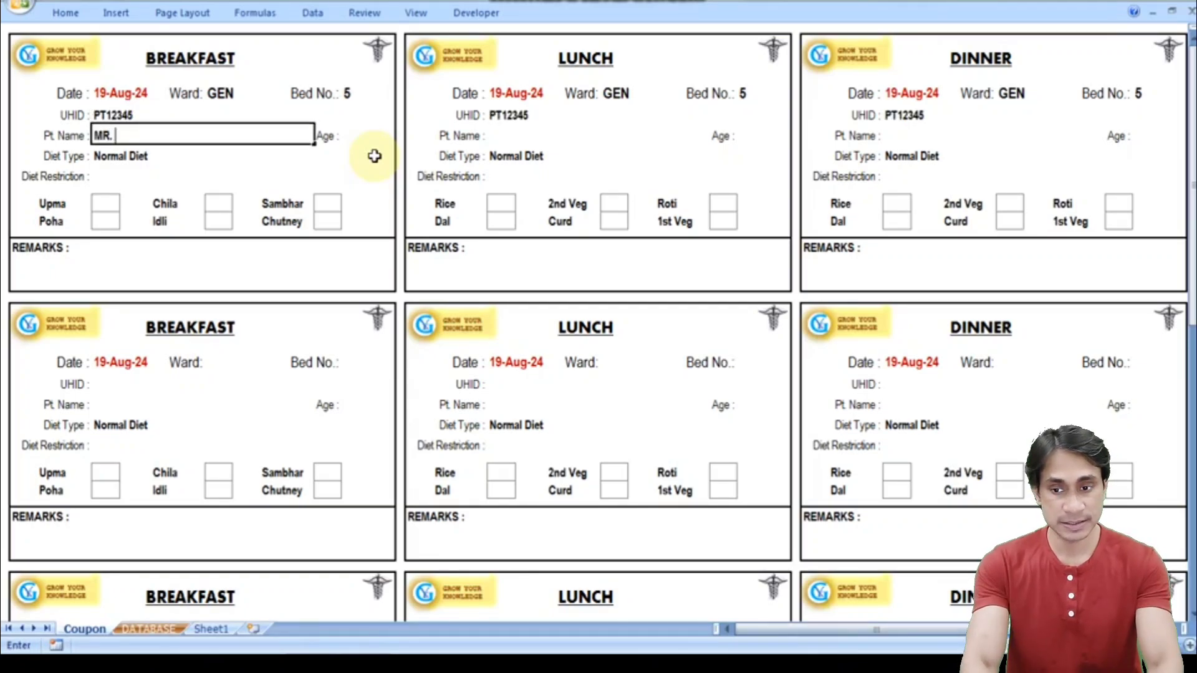
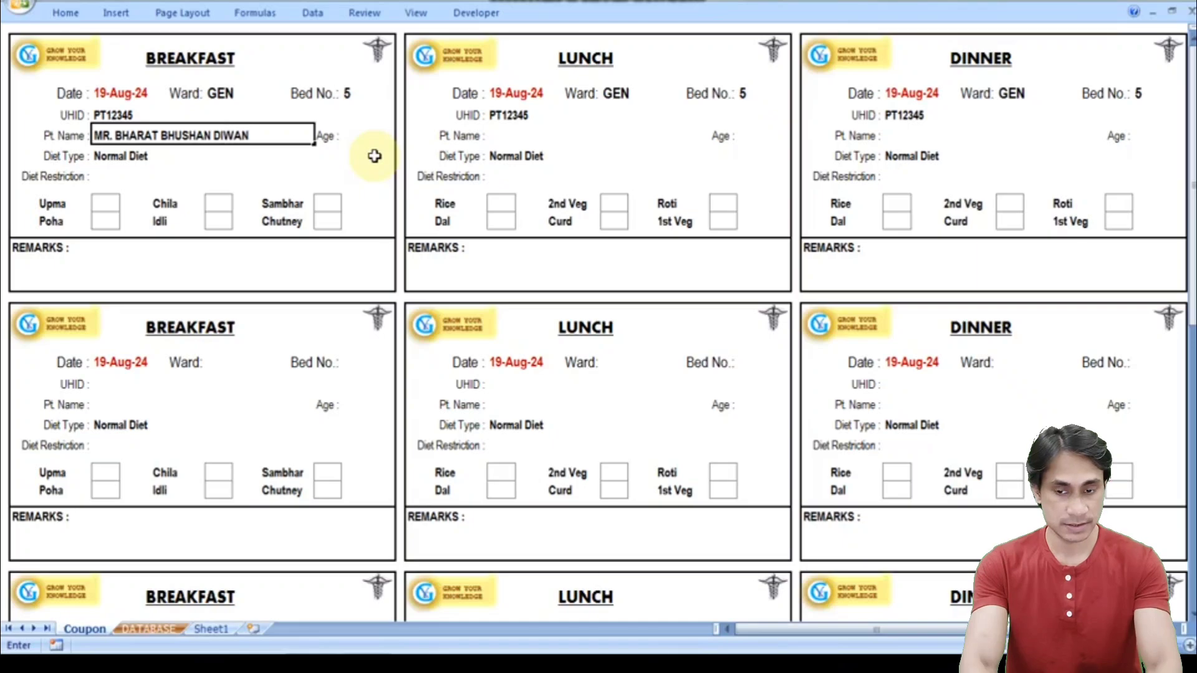
{"action": "key", "text": "Tab"}
{"action": "type", "text": "5"}
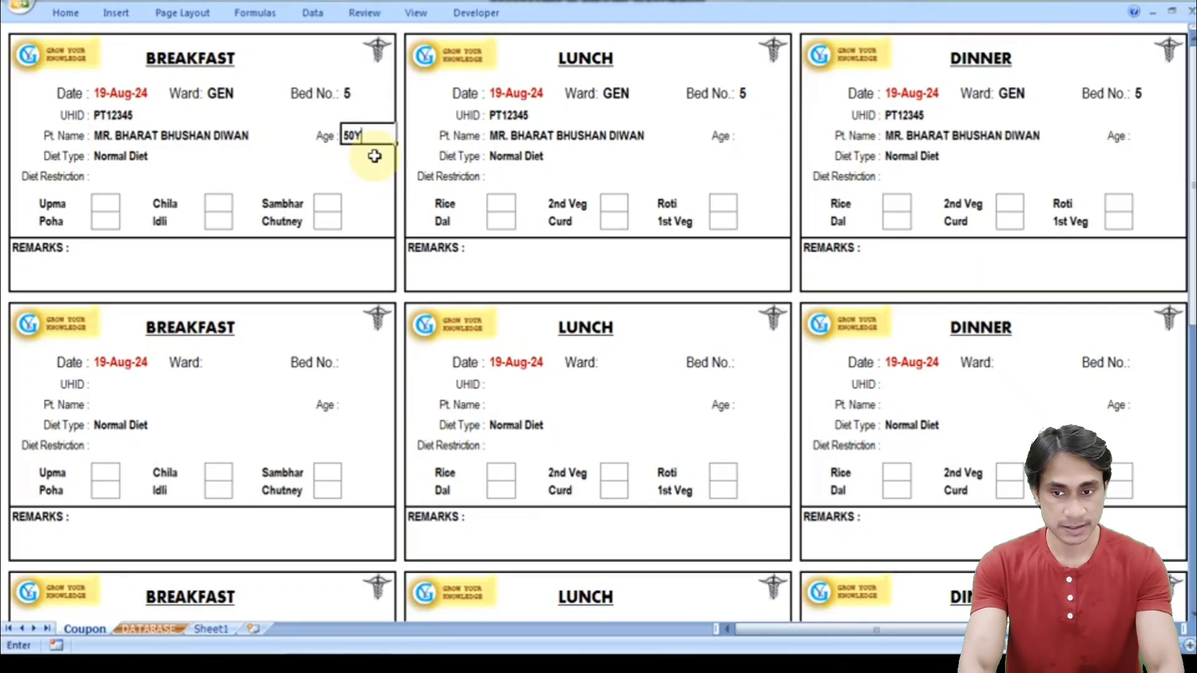
{"action": "key", "text": "Return"}
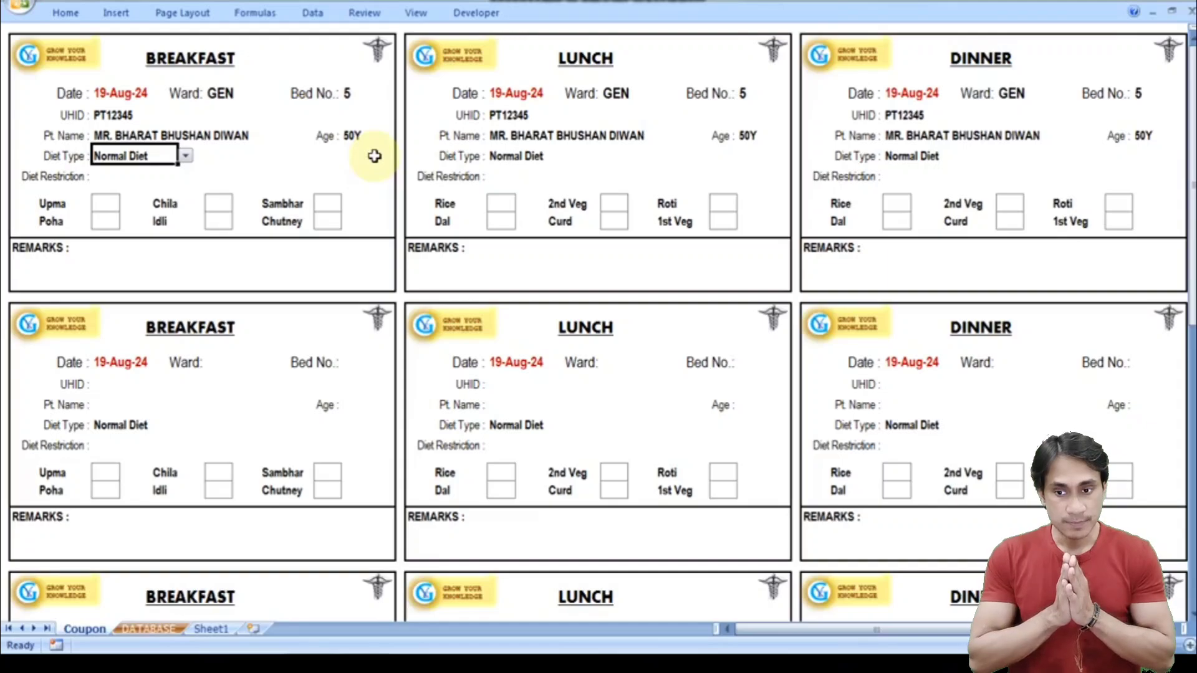
- Try Normal, Semi Solid, Soft and Liquid Diet in the breakfast Diet Type list
{"action": "left_click", "coordinate": [185, 157]}
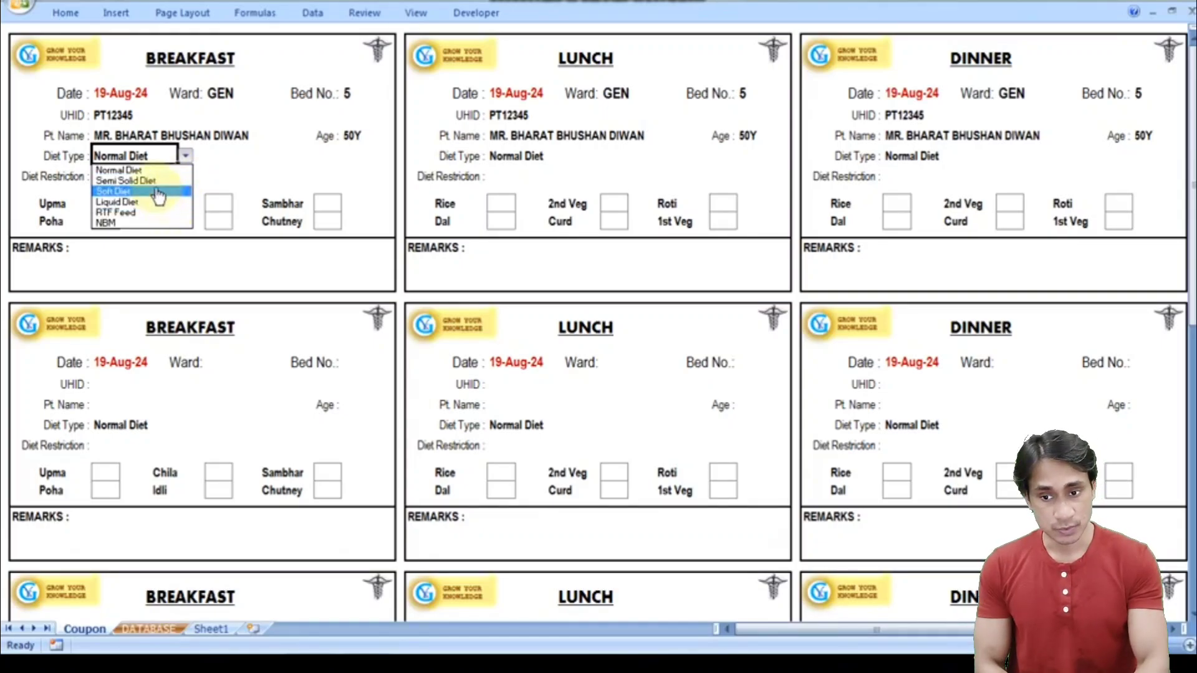
{"action": "left_click", "coordinate": [143, 172]}
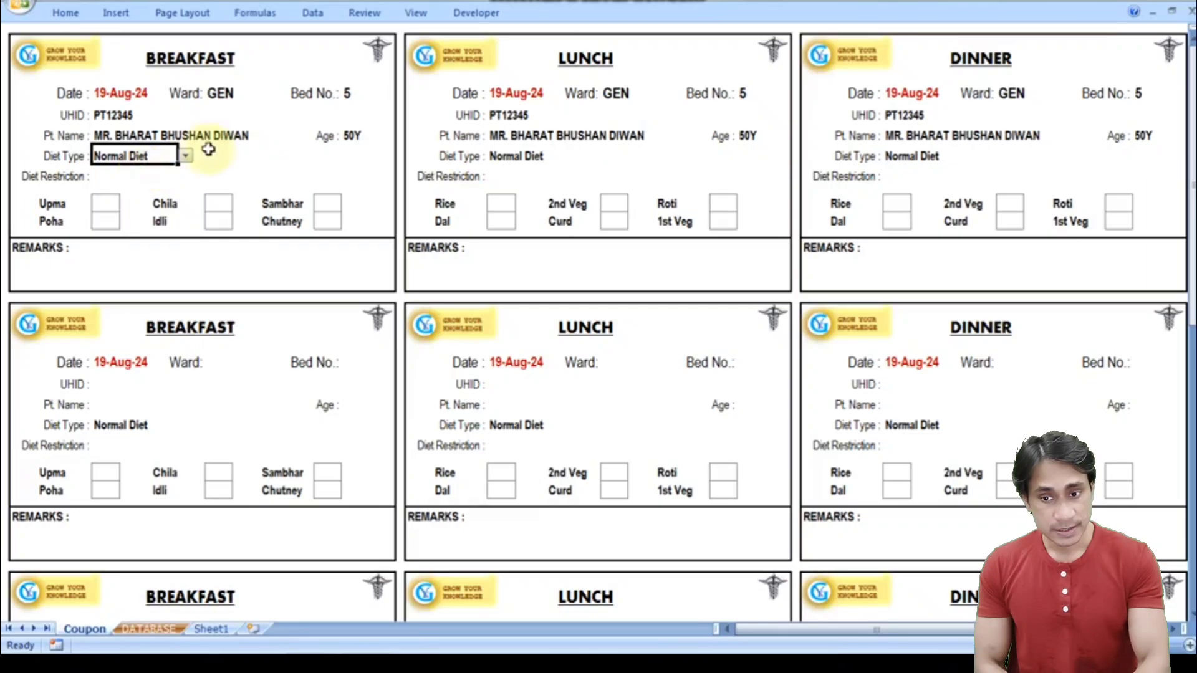
{"action": "left_click", "coordinate": [185, 156]}
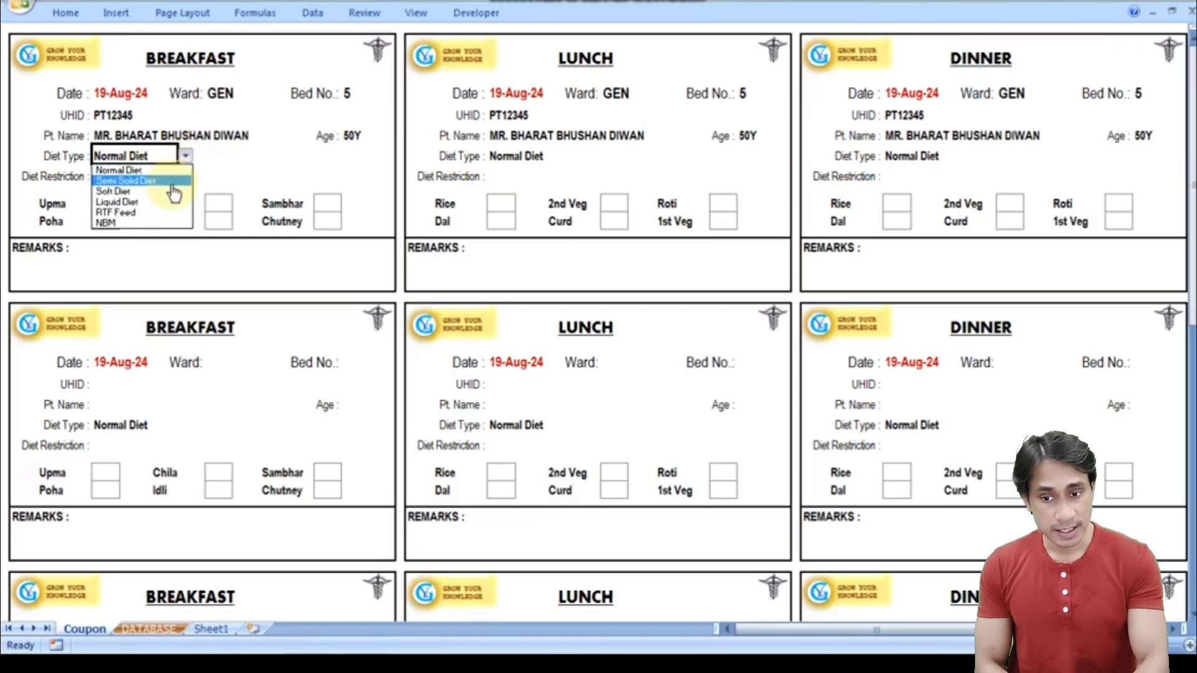
{"action": "left_click", "coordinate": [178, 181]}
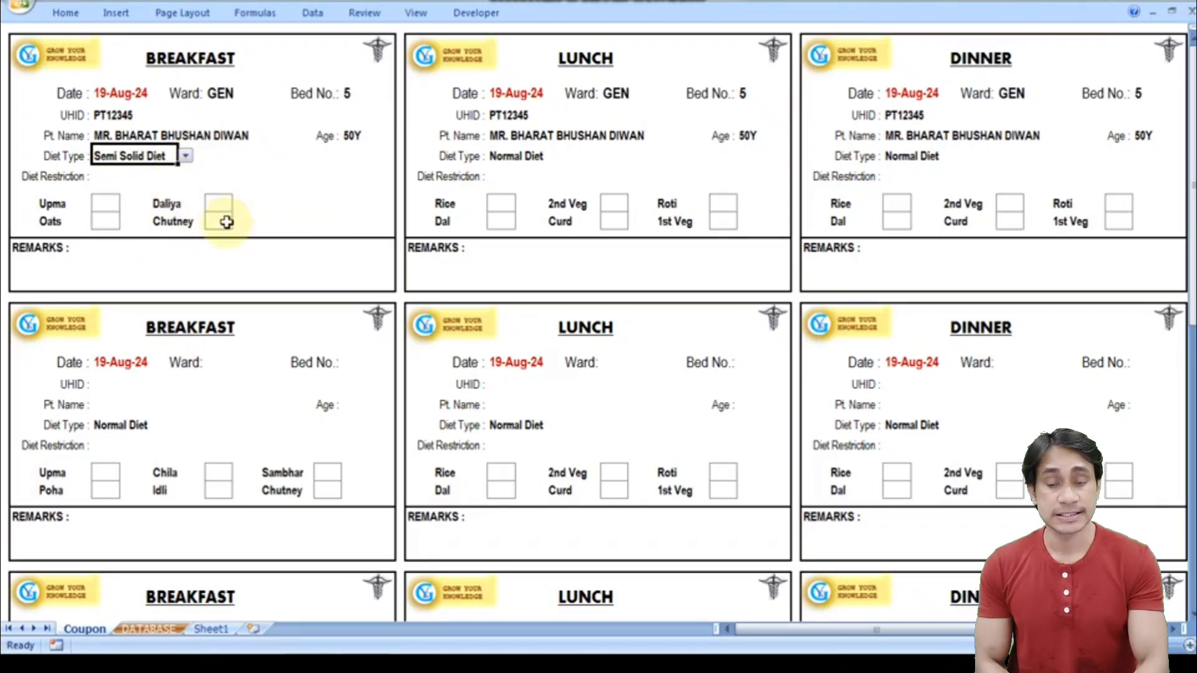
{"action": "left_click", "coordinate": [185, 157]}
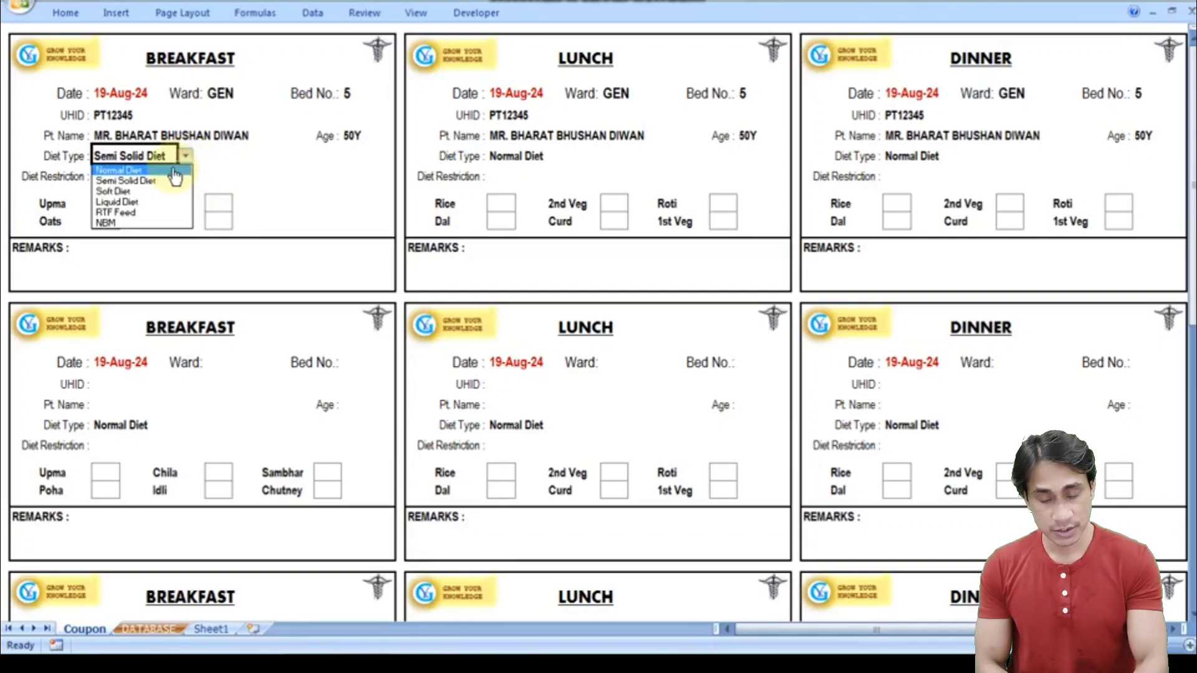
{"action": "left_click", "coordinate": [172, 167]}
{"action": "left_click", "coordinate": [185, 157]}
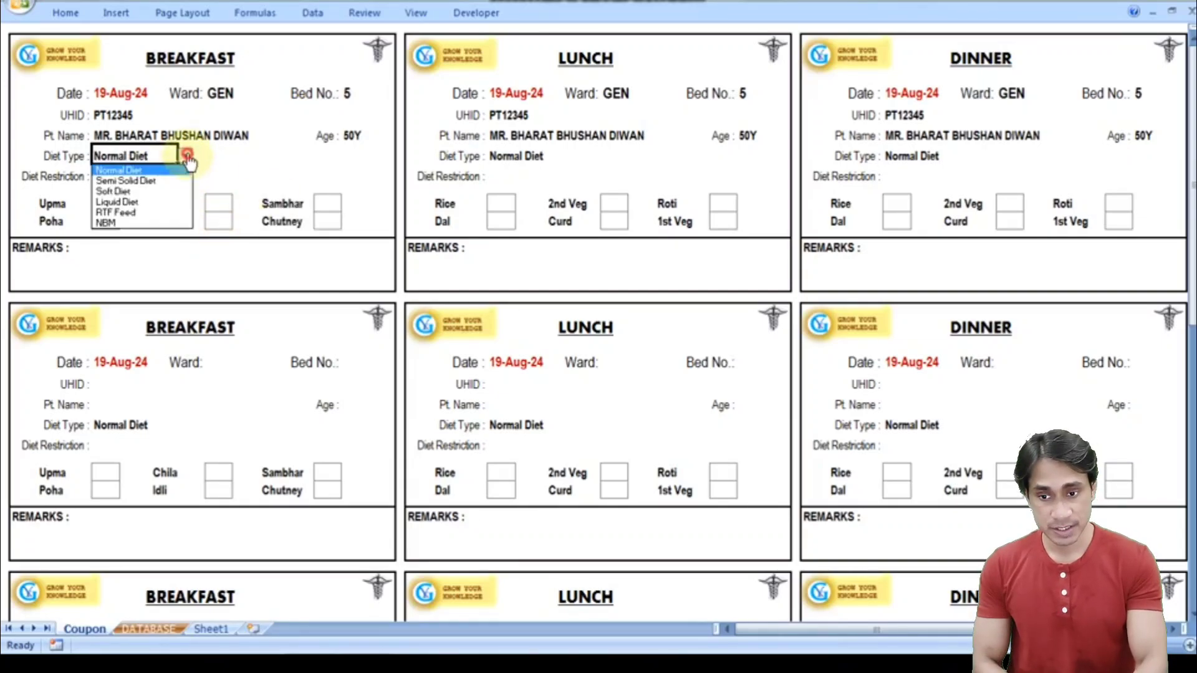
{"action": "left_click", "coordinate": [172, 192]}
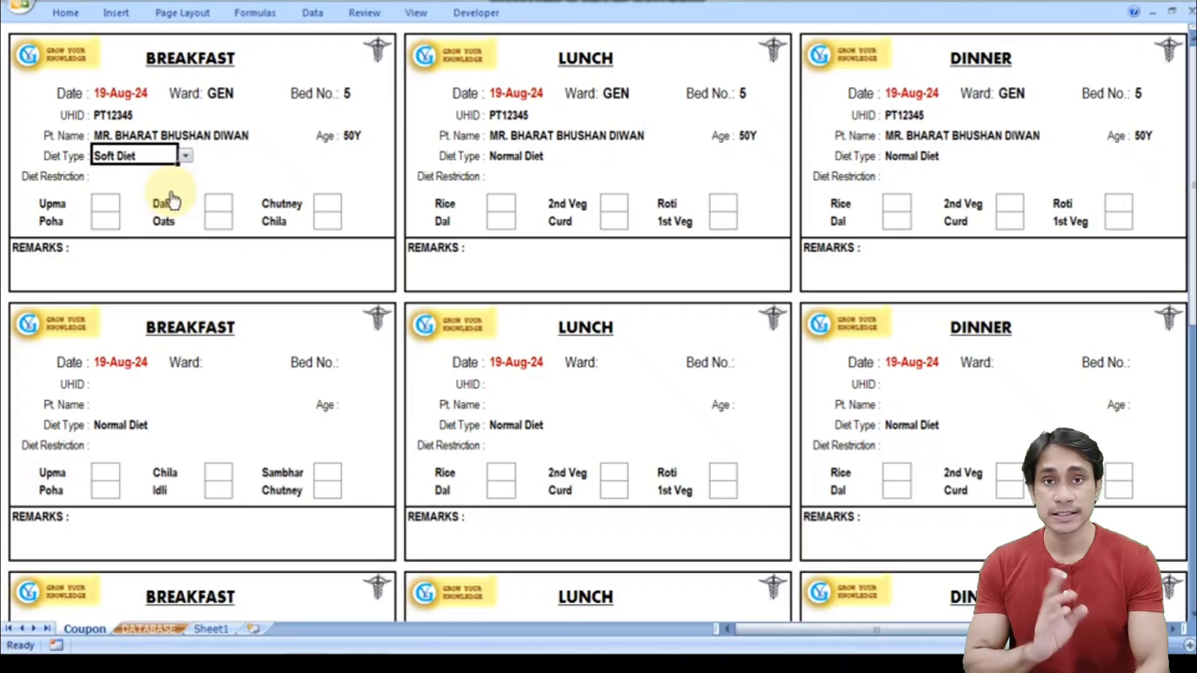
{"action": "left_click", "coordinate": [186, 158]}
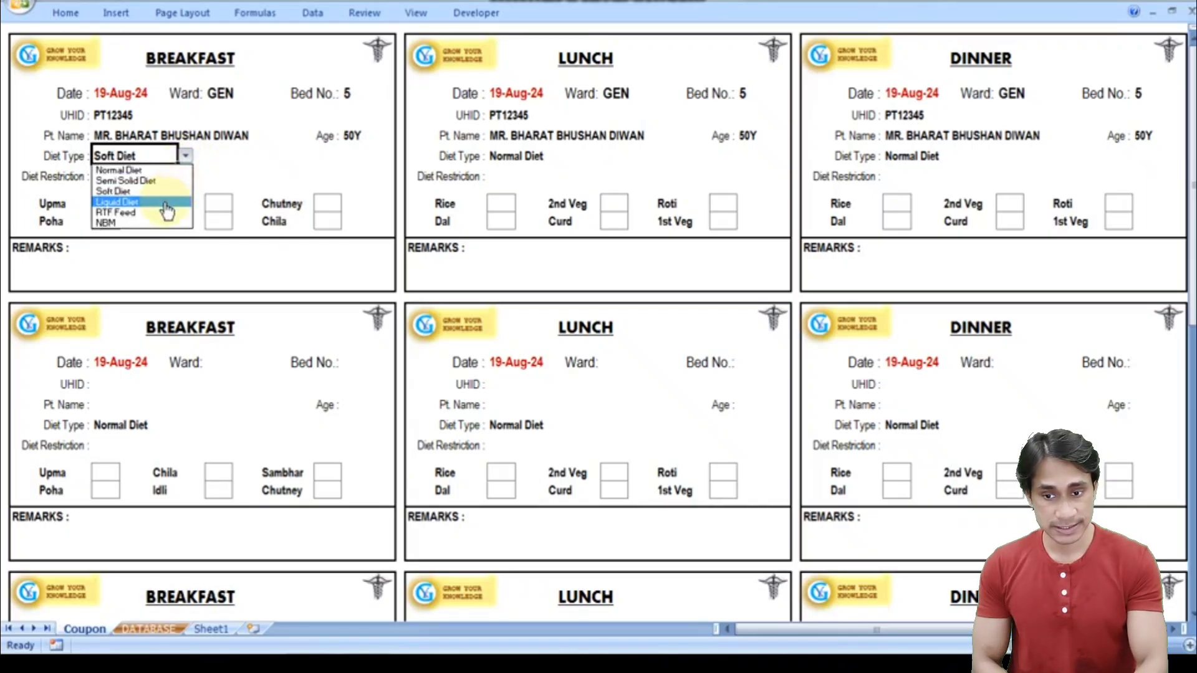
{"action": "left_click", "coordinate": [166, 206]}
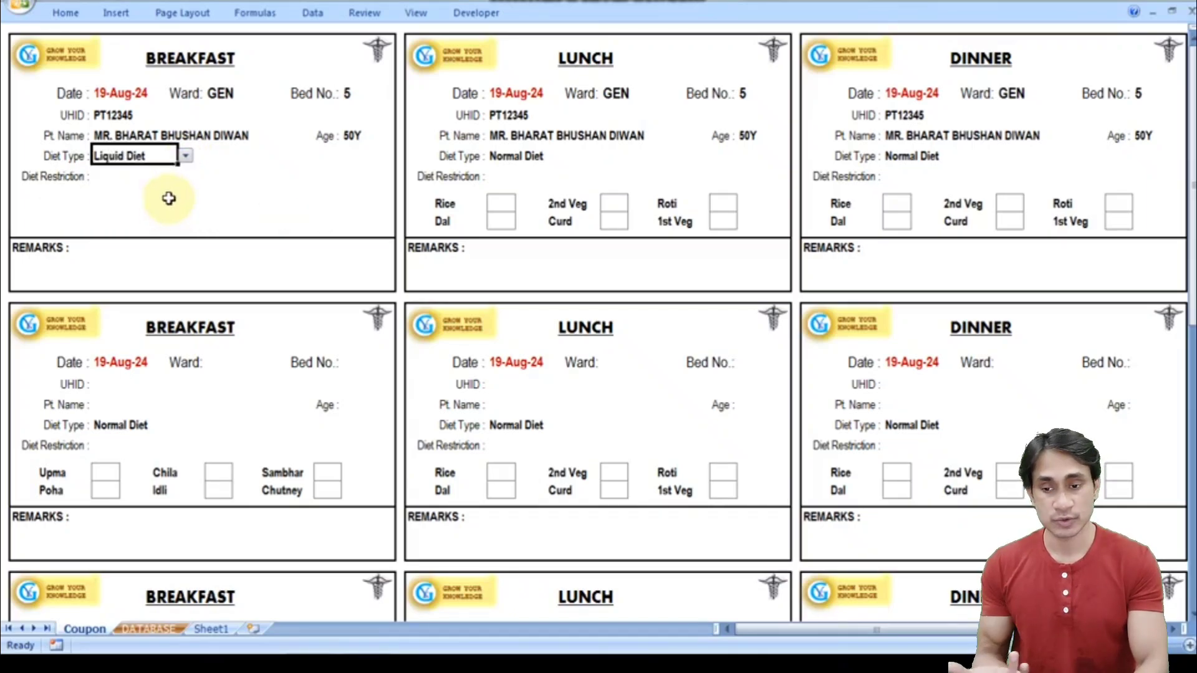
{"action": "left_click", "coordinate": [186, 157]}
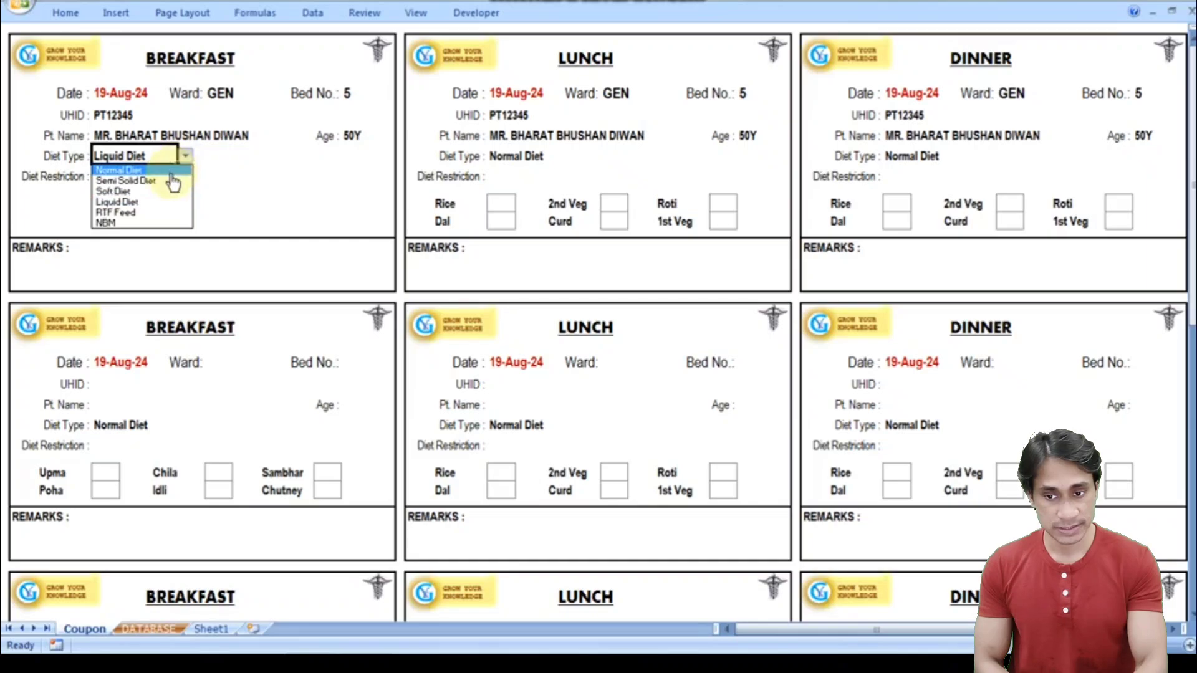
{"action": "left_click", "coordinate": [171, 170]}
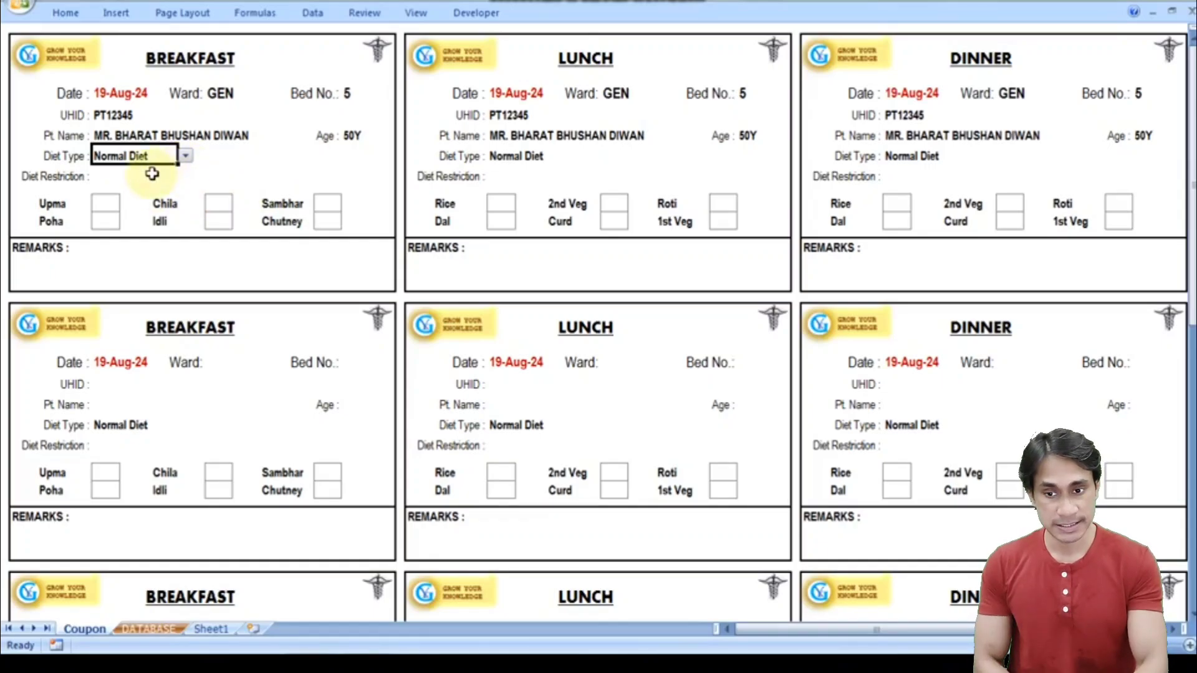
- Settle the breakfast diet type on Soft Diet
{"action": "left_click", "coordinate": [186, 156]}
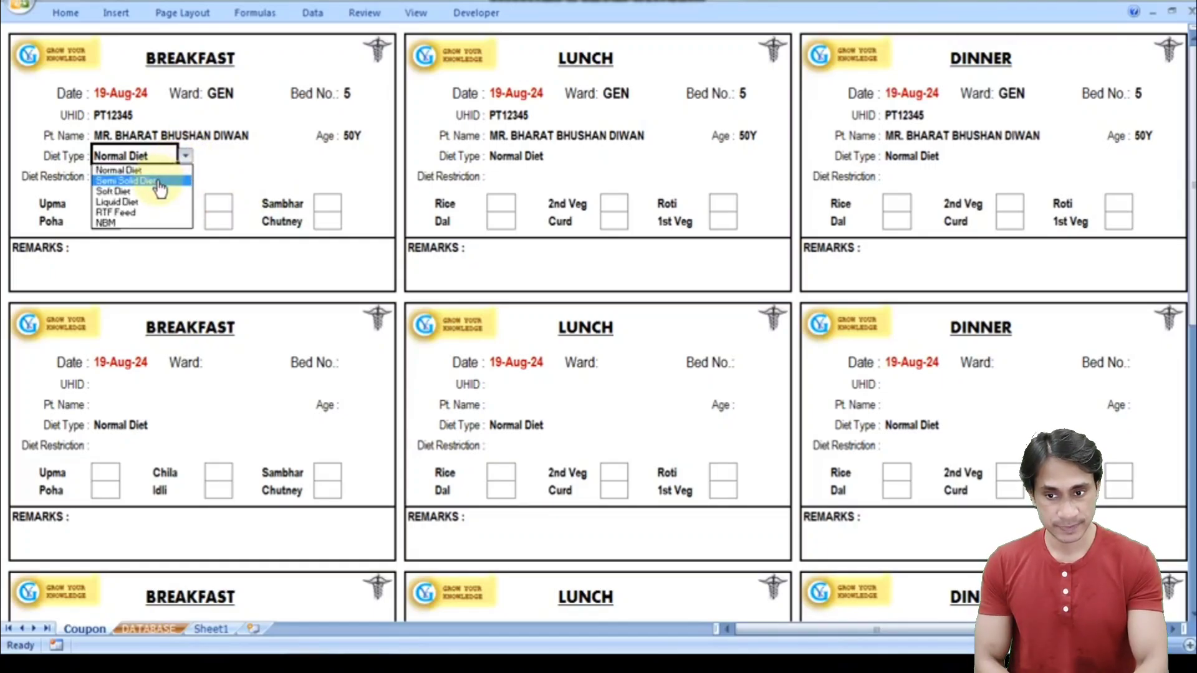
{"action": "left_click", "coordinate": [159, 181]}
{"action": "left_click", "coordinate": [186, 156]}
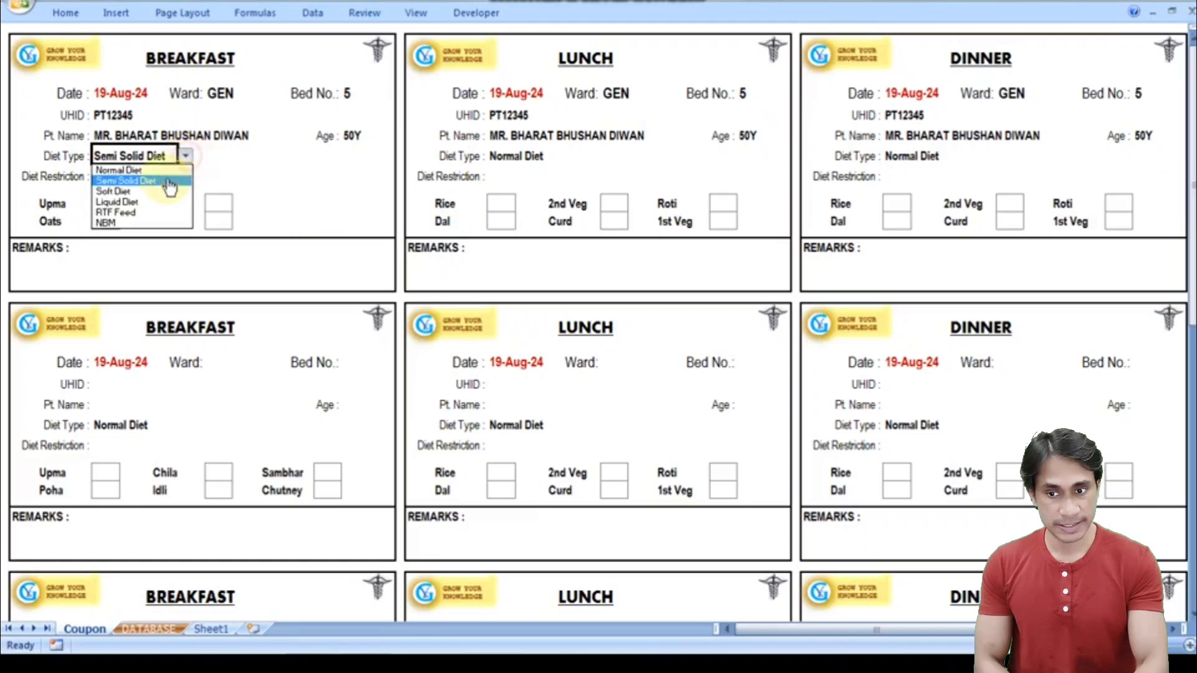
{"action": "left_click", "coordinate": [156, 191]}
{"action": "left_click", "coordinate": [107, 181]}
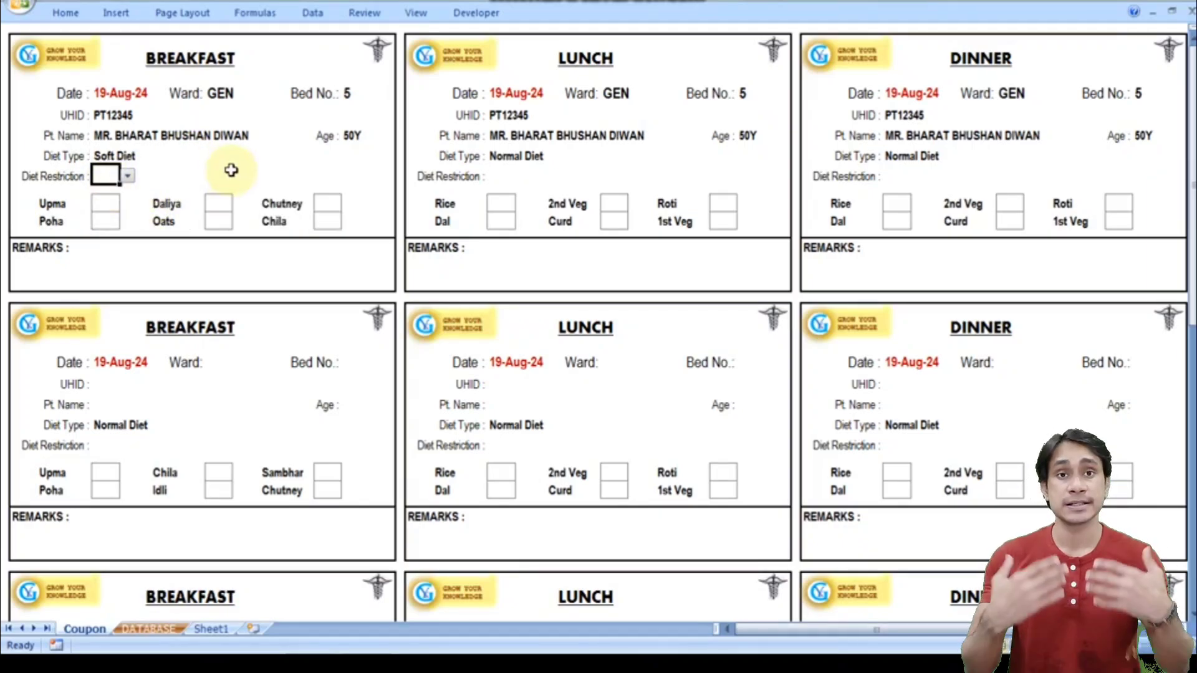
- Choose LS in the first Diet Restriction cell and LF in the next one
{"action": "left_click", "coordinate": [127, 176]}
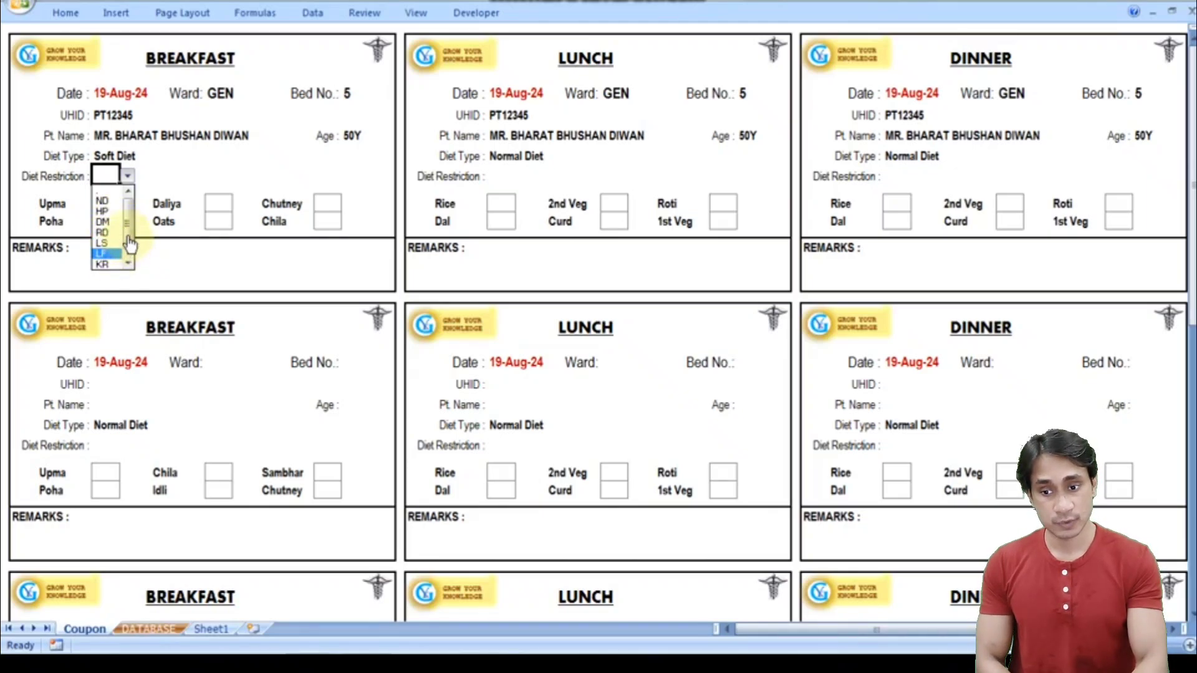
{"action": "scroll", "coordinate": [121, 262], "scroll_direction": "down", "scroll_amount": 1}
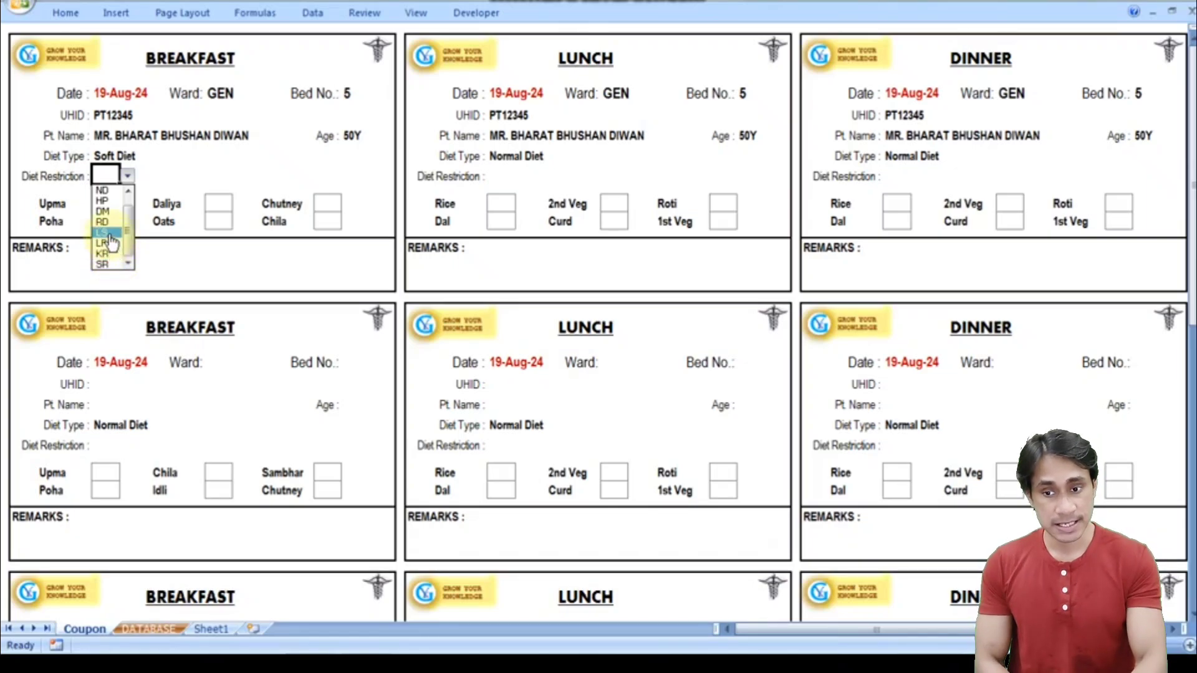
{"action": "left_click", "coordinate": [111, 233]}
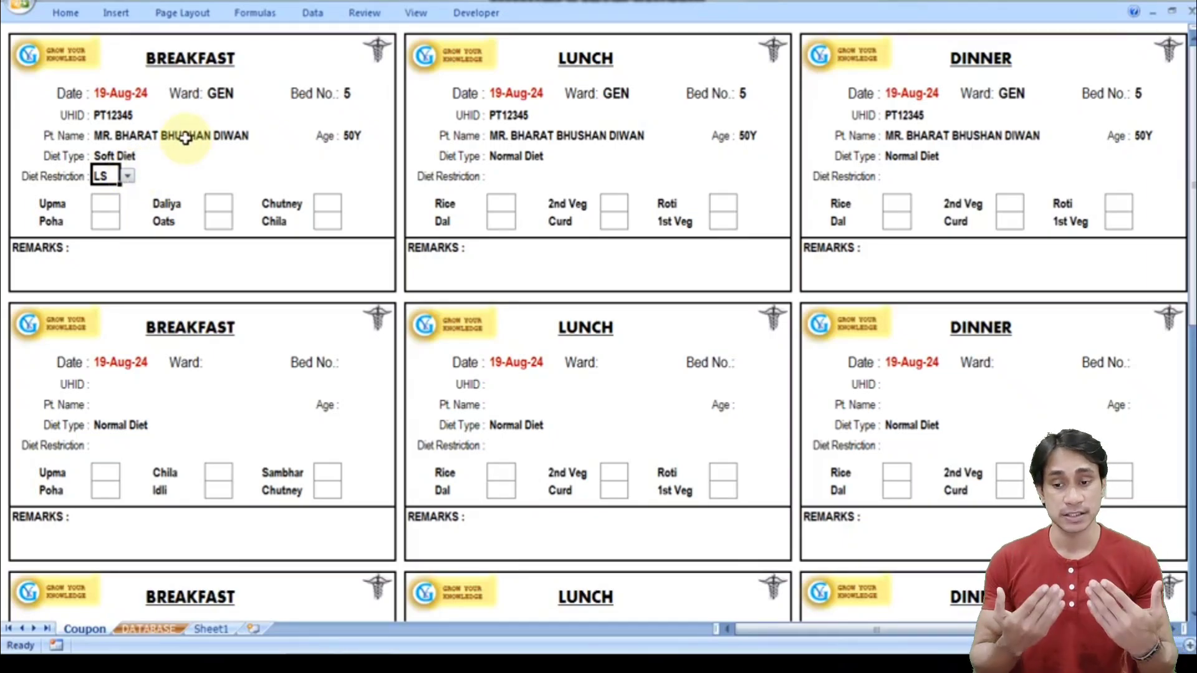
{"action": "key", "text": "Right"}
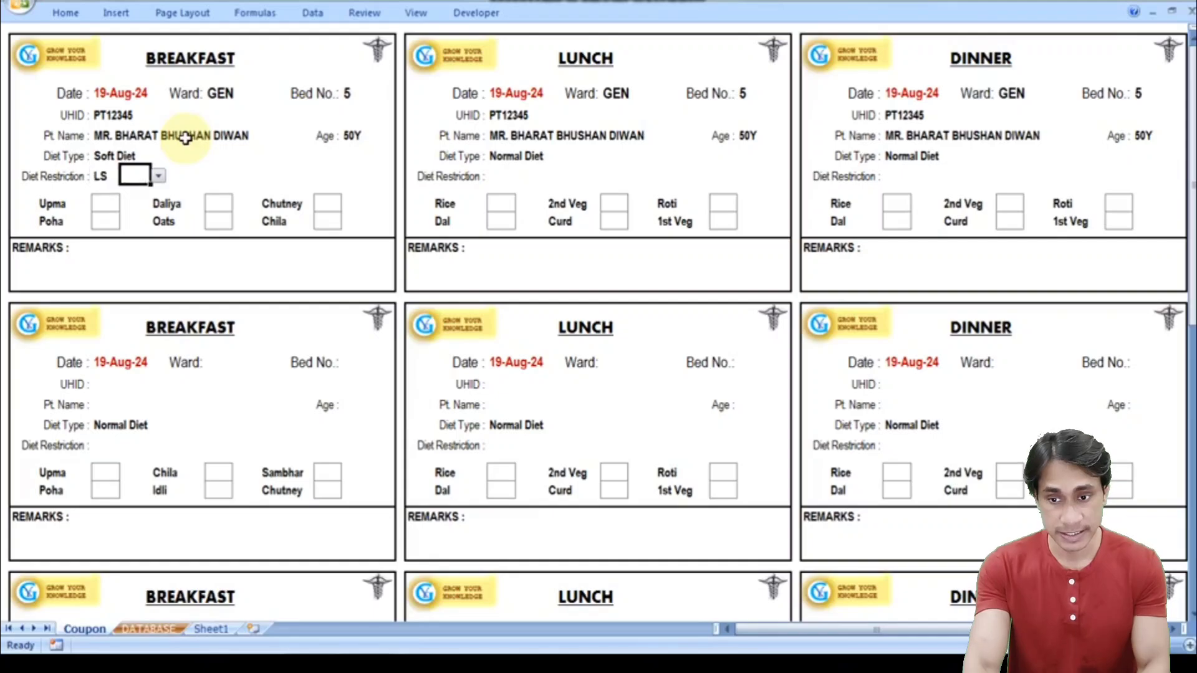
{"action": "left_click", "coordinate": [159, 175]}
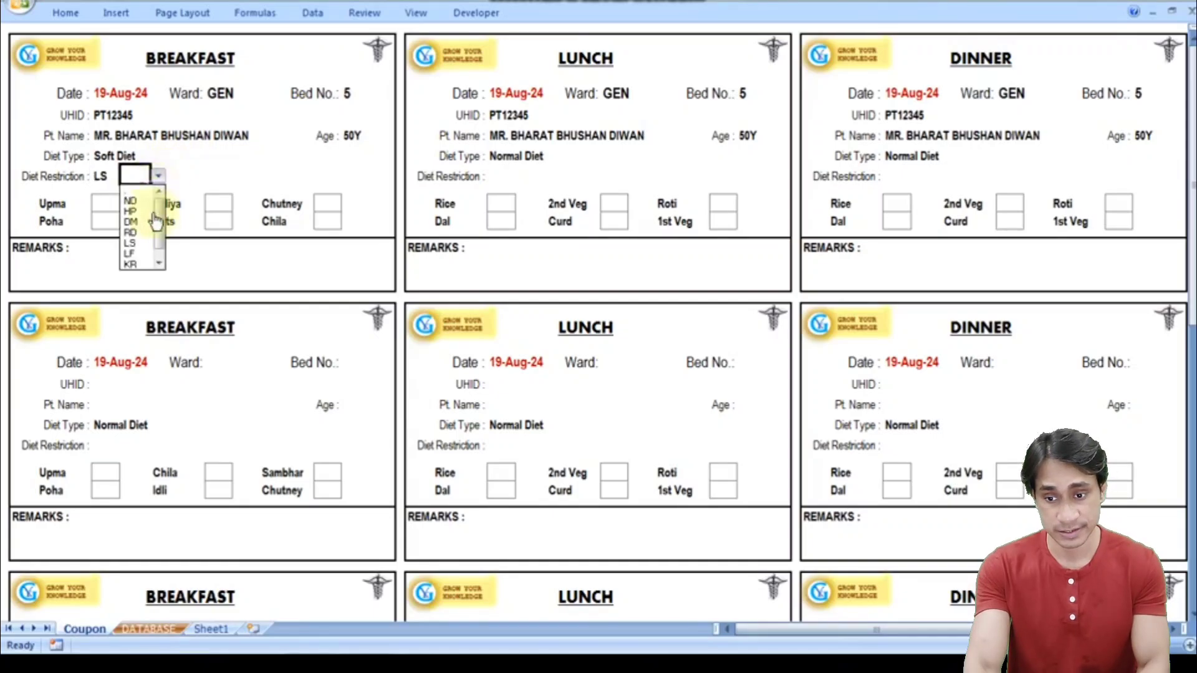
{"action": "left_click", "coordinate": [144, 256]}
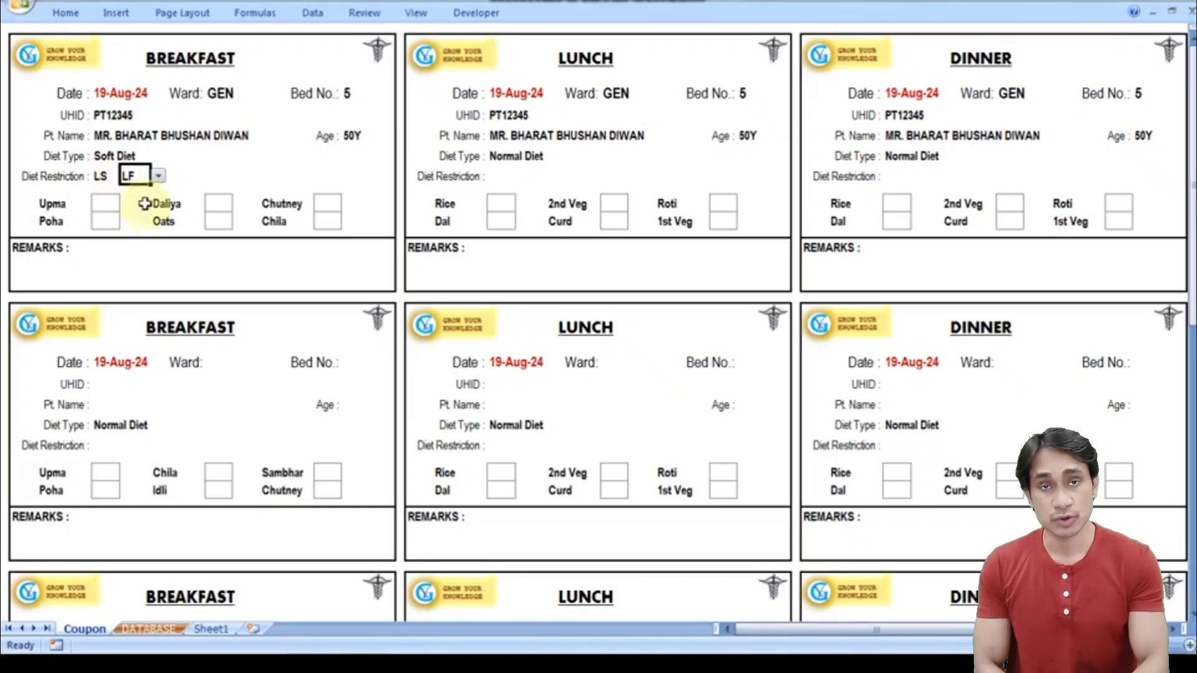
{"action": "left_click", "coordinate": [107, 203]}
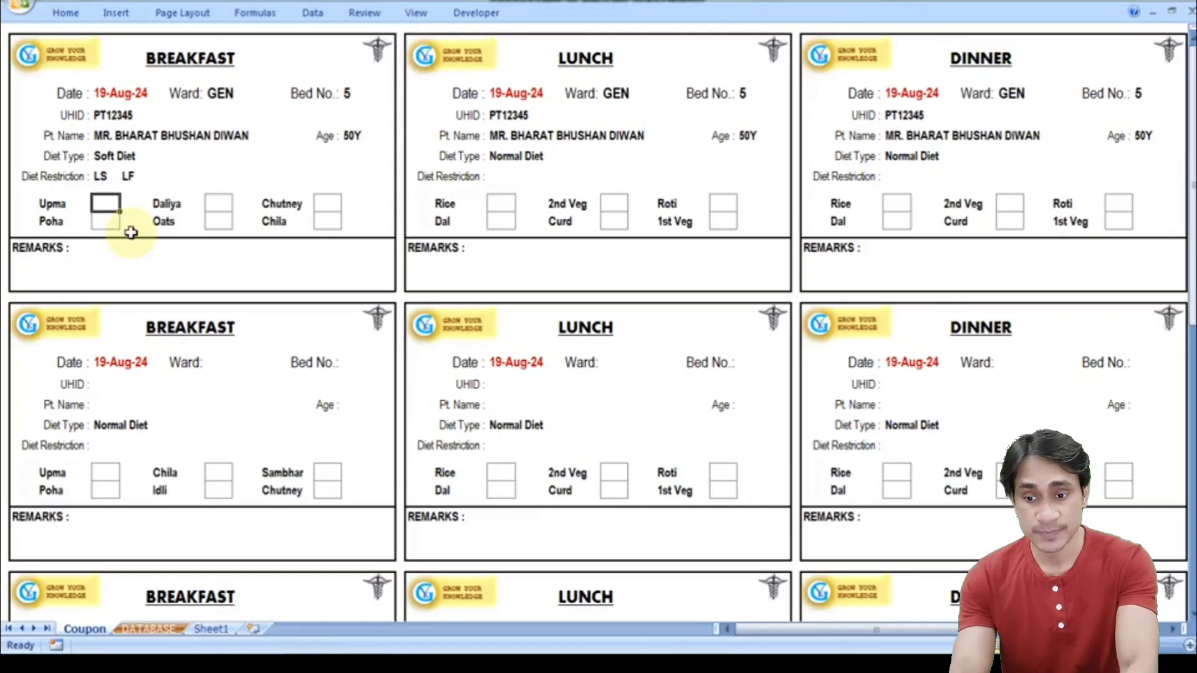
- Enter quantity 1 in the Upma and Chutney boxes of the breakfast coupon
{"action": "type", "text": "1"}
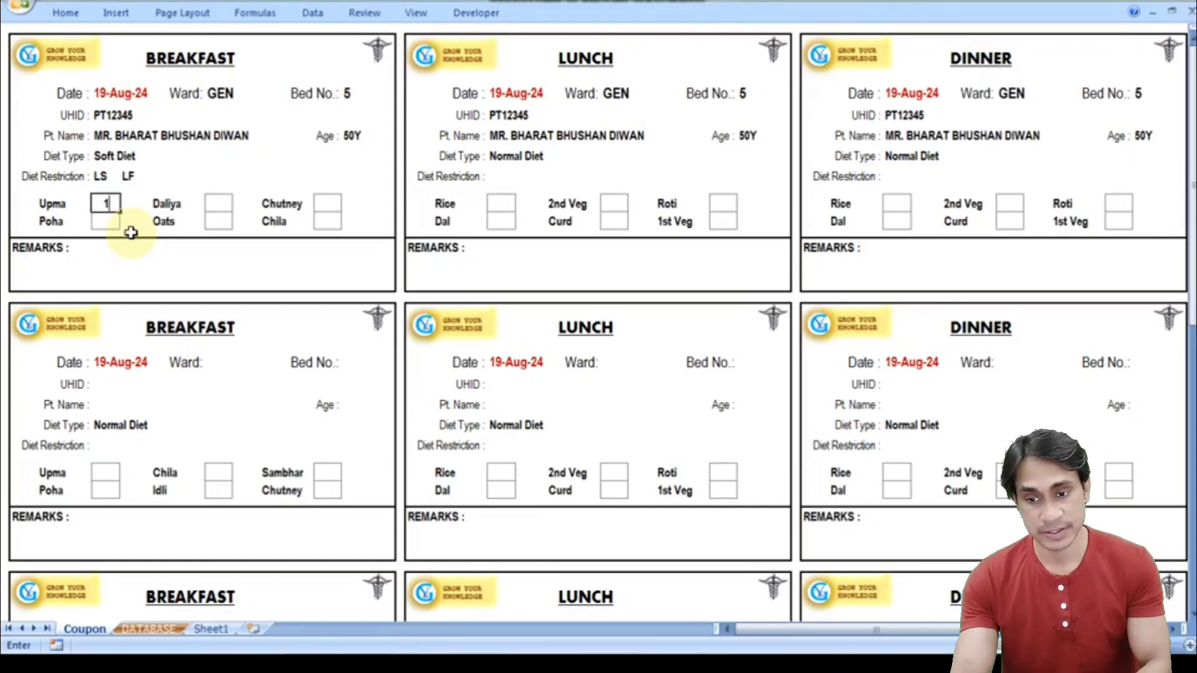
{"action": "key", "text": "Tab"}
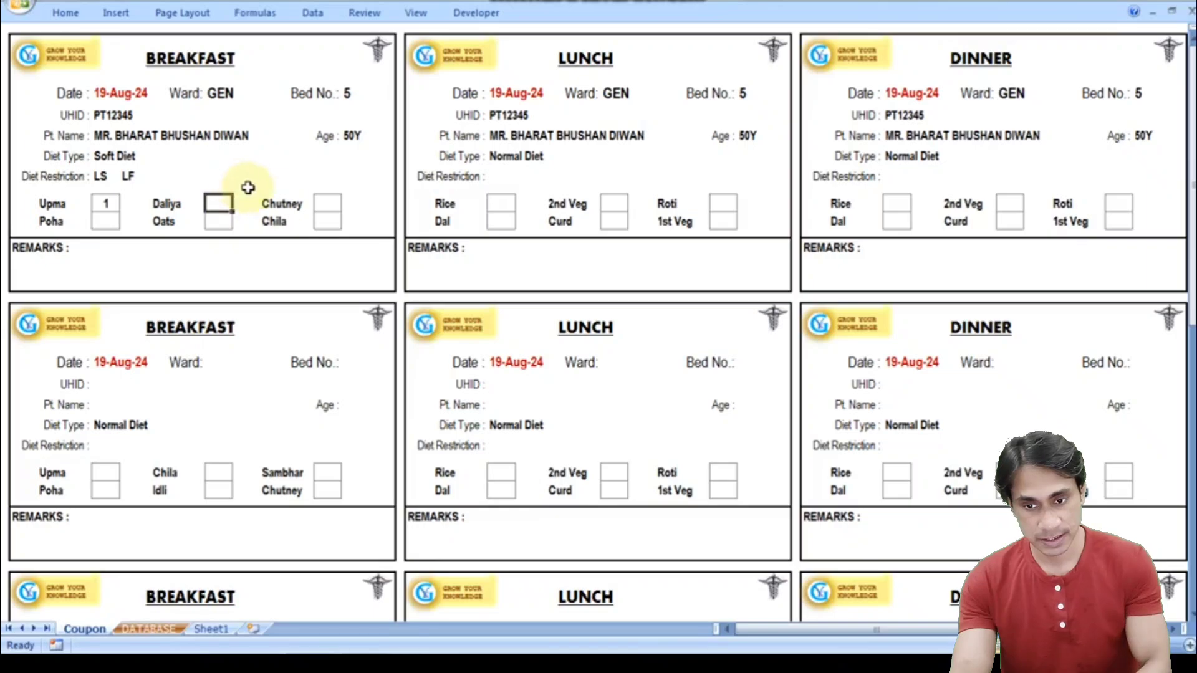
{"action": "left_click", "coordinate": [327, 205]}
{"action": "type", "text": "1"}
{"action": "key", "text": "Tab"}
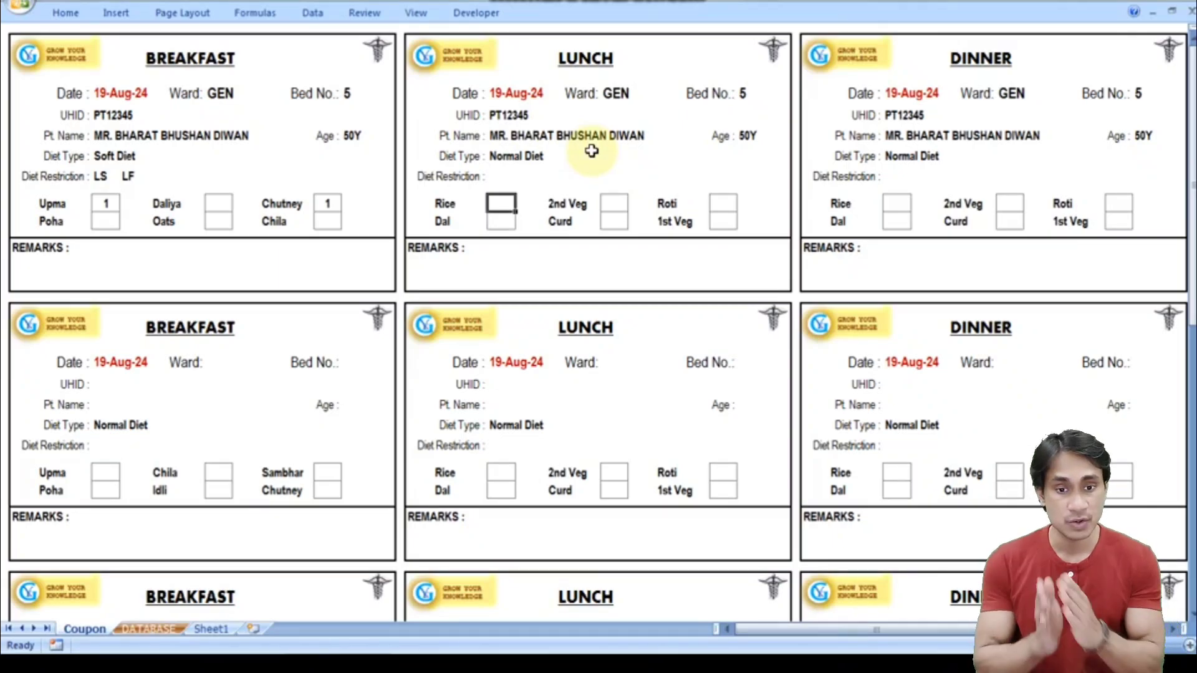
- Keep the Lunch diet type as Normal Diet and set its diet restriction to LS
{"action": "left_click", "coordinate": [529, 155]}
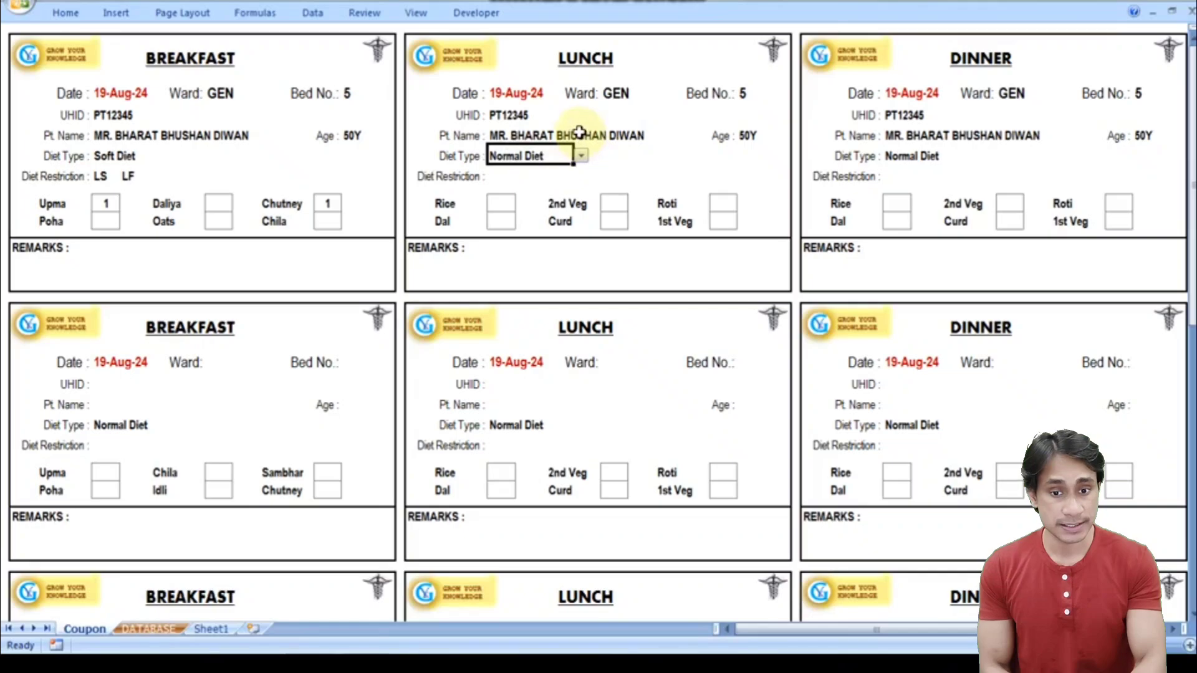
{"action": "left_click", "coordinate": [580, 156]}
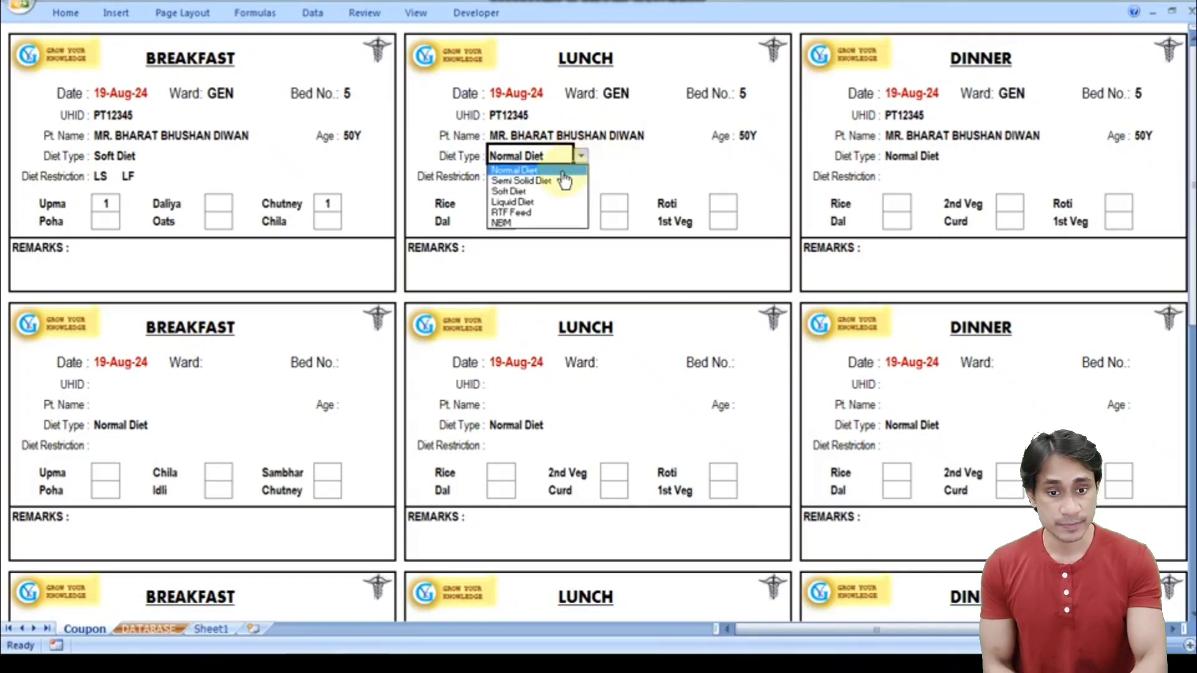
{"action": "left_click", "coordinate": [561, 171]}
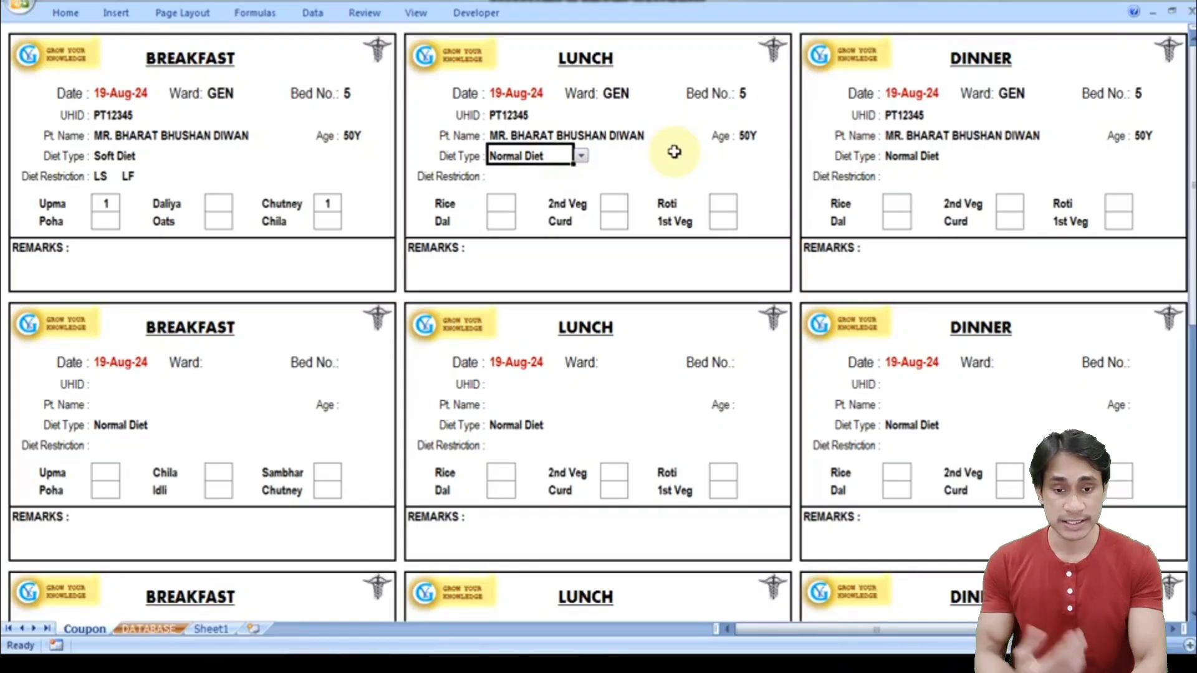
{"action": "left_click", "coordinate": [499, 177]}
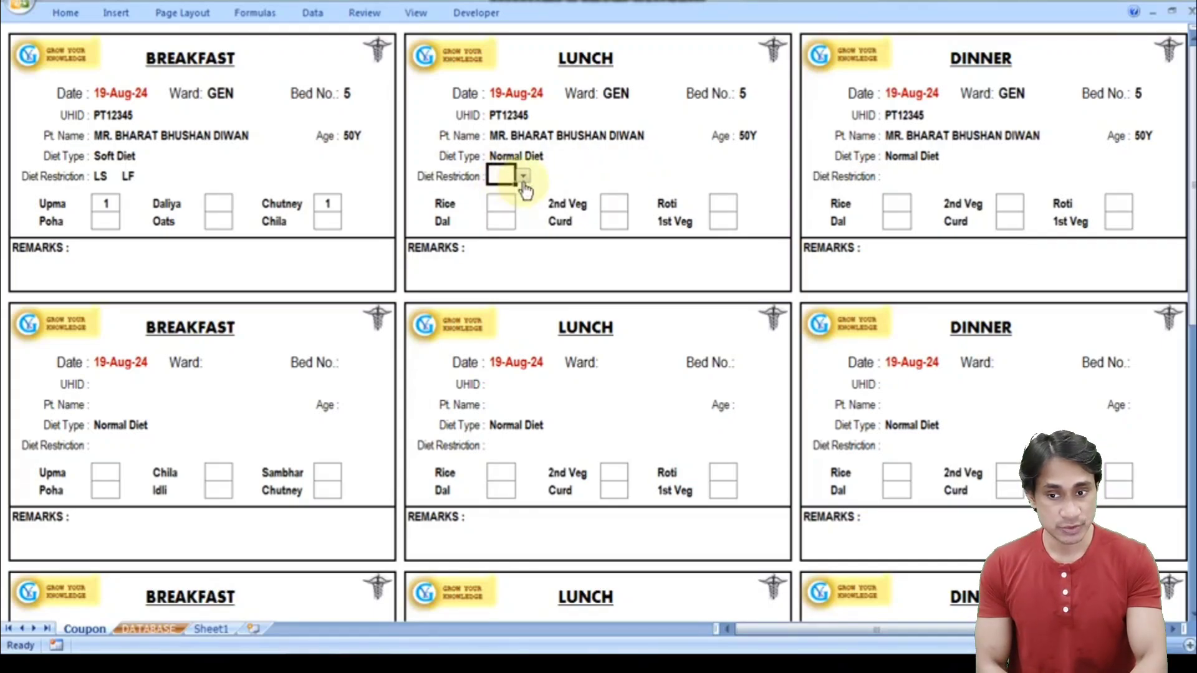
{"action": "left_click", "coordinate": [523, 177]}
{"action": "left_click", "coordinate": [510, 250]}
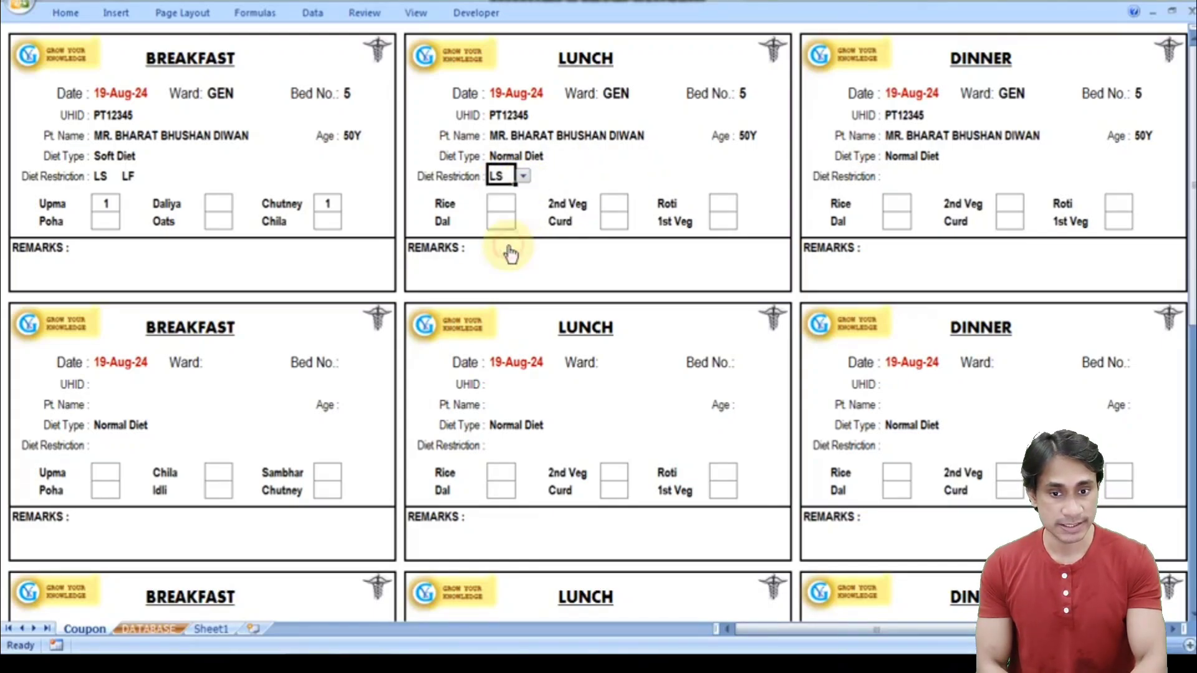
- Enter quantity 1 for Lunch Rice, Dal and 1st Veg, and Dinner Dal
{"action": "left_click", "coordinate": [495, 207]}
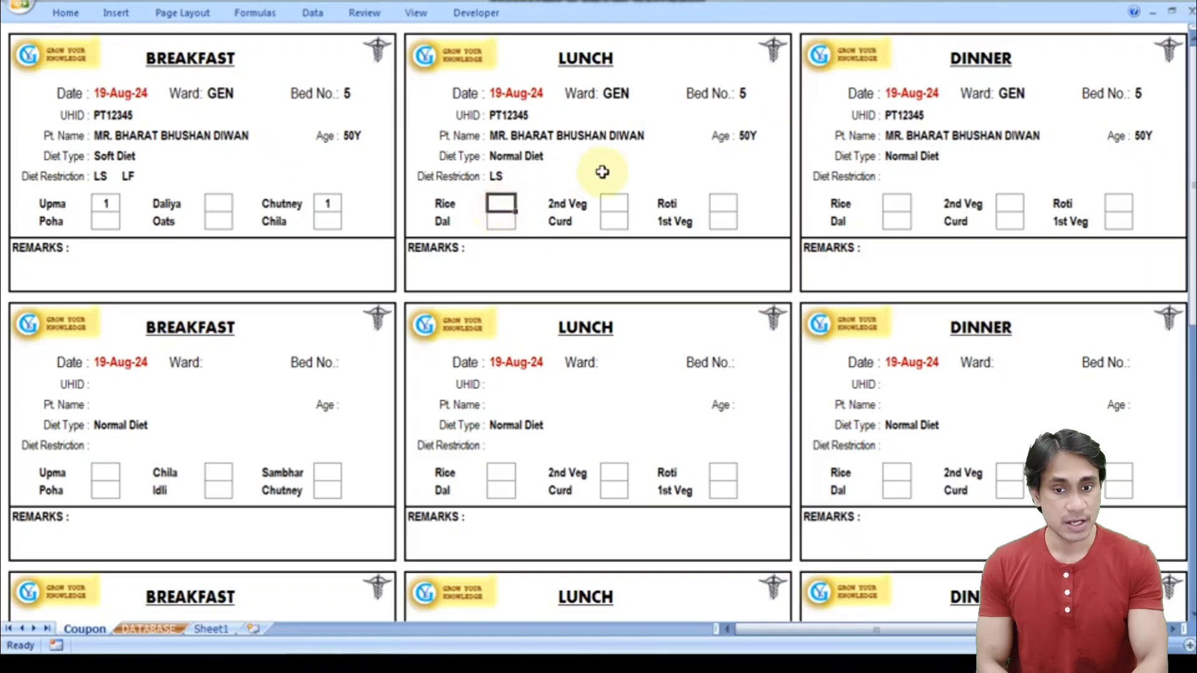
{"action": "type", "text": "1"}
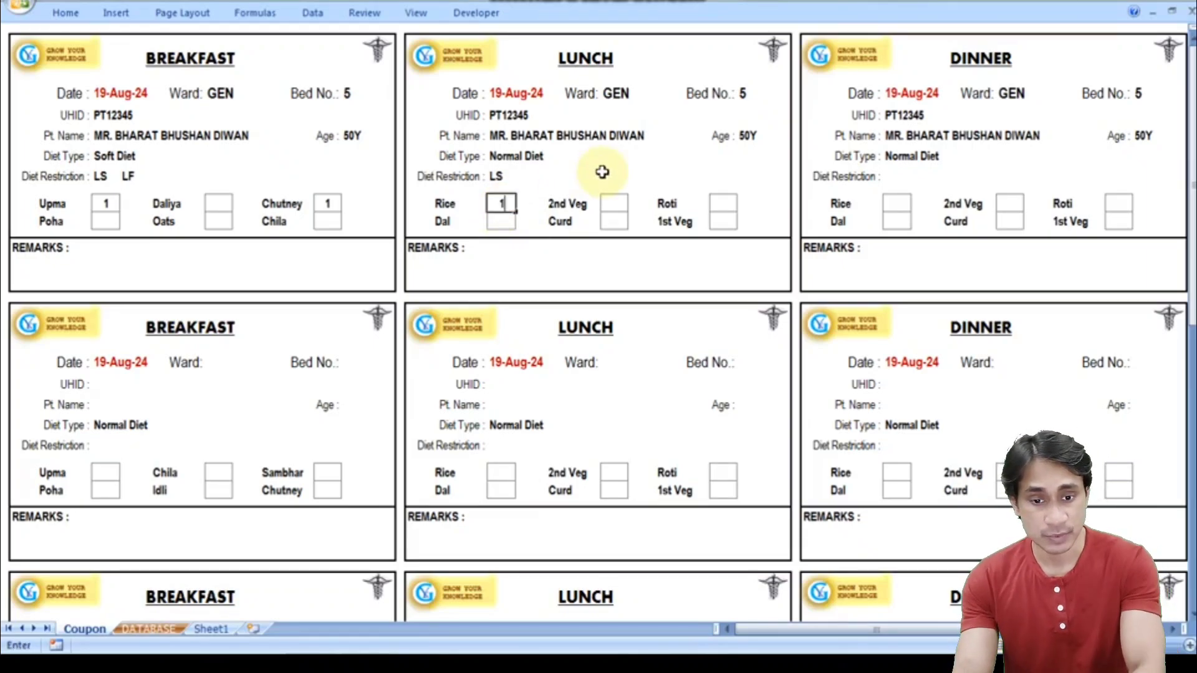
{"action": "key", "text": "Tab"}
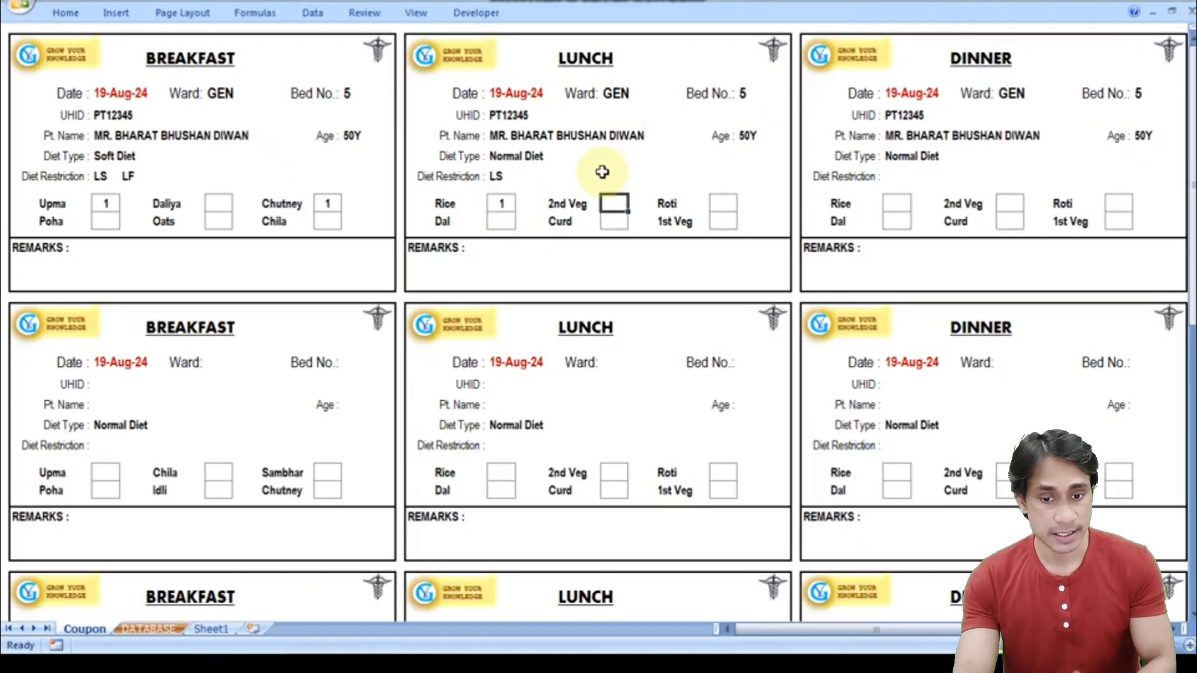
{"action": "left_click", "coordinate": [502, 222]}
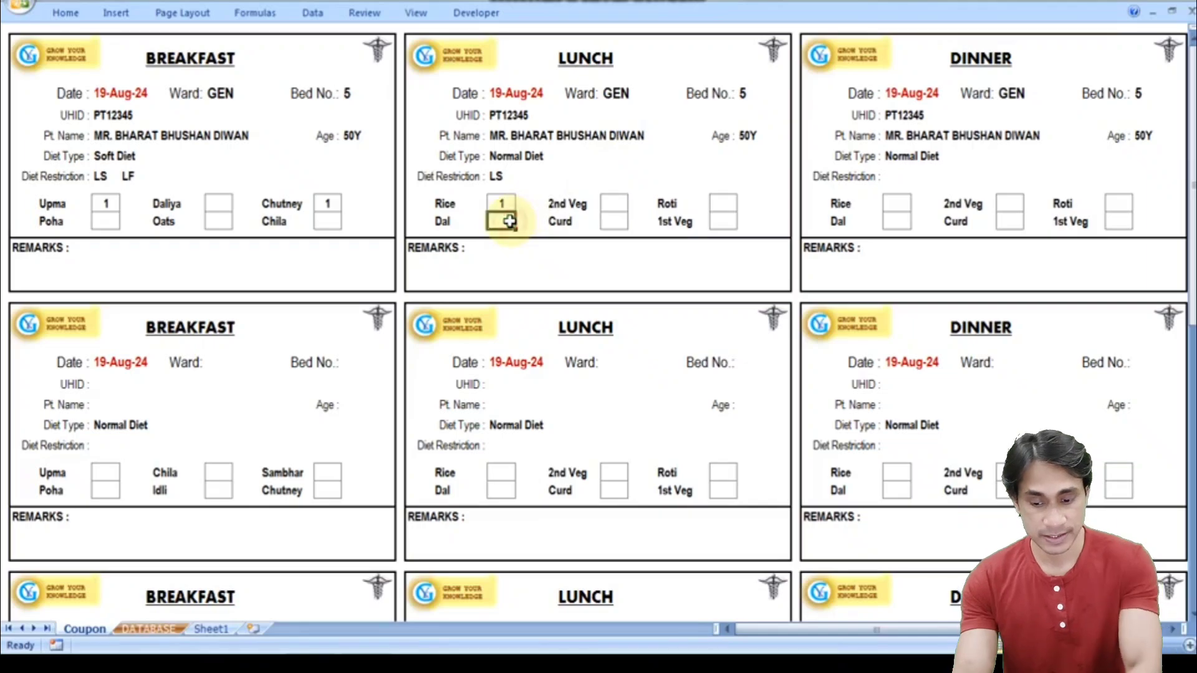
{"action": "type", "text": "1"}
{"action": "key", "text": "Tab"}
{"action": "key", "text": "Tab"}
{"action": "key", "text": "Tab"}
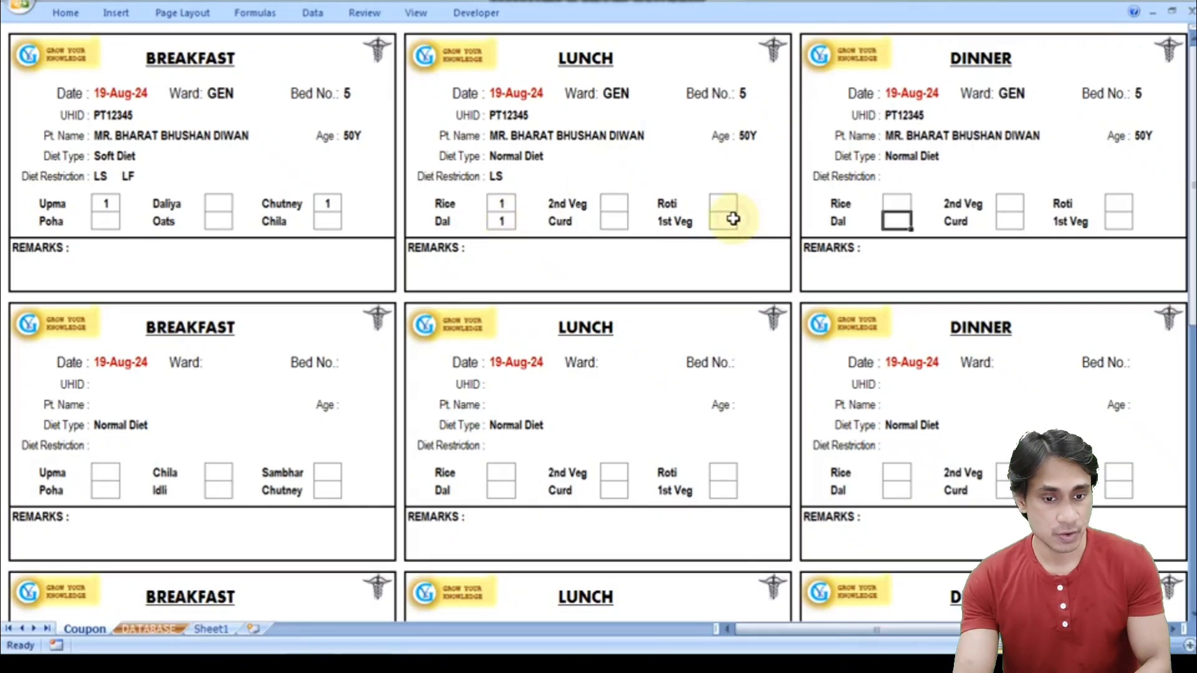
{"action": "type", "text": "1"}
{"action": "key", "text": "Tab"}
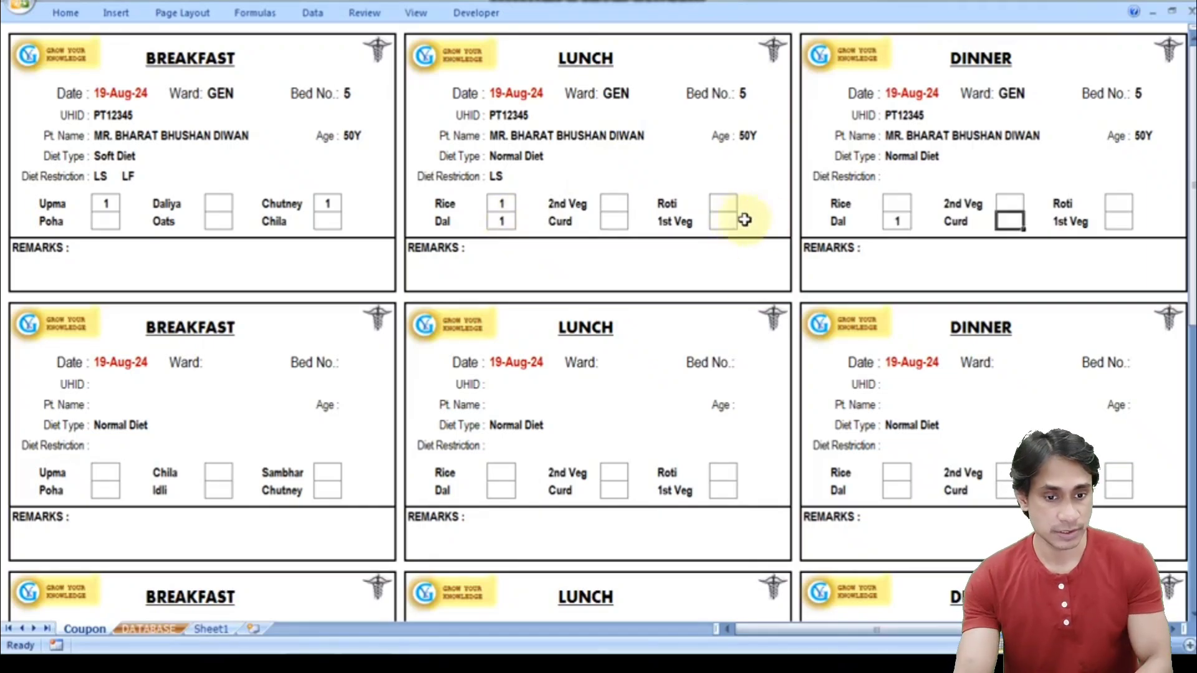
{"action": "left_click", "coordinate": [726, 221]}
{"action": "type", "text": "1"}
{"action": "key", "text": "Tab"}
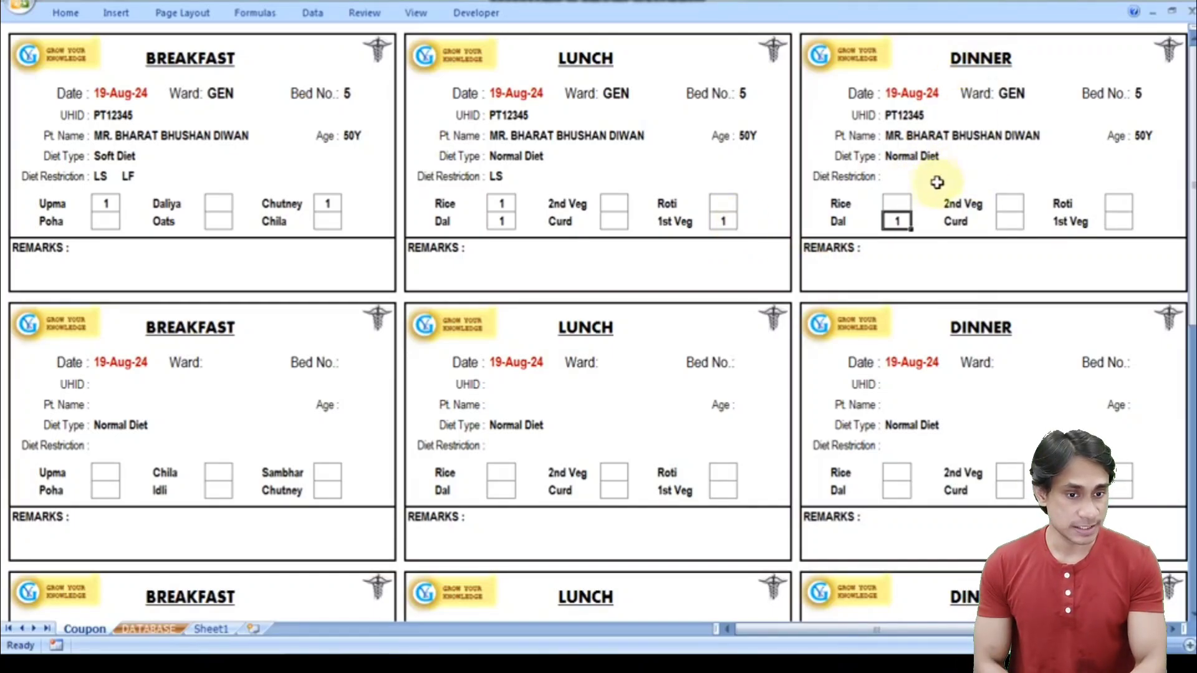
- Enter quantity 1 in the Dinner Rice and 2nd Veg boxes
{"action": "left_click", "coordinate": [901, 202]}
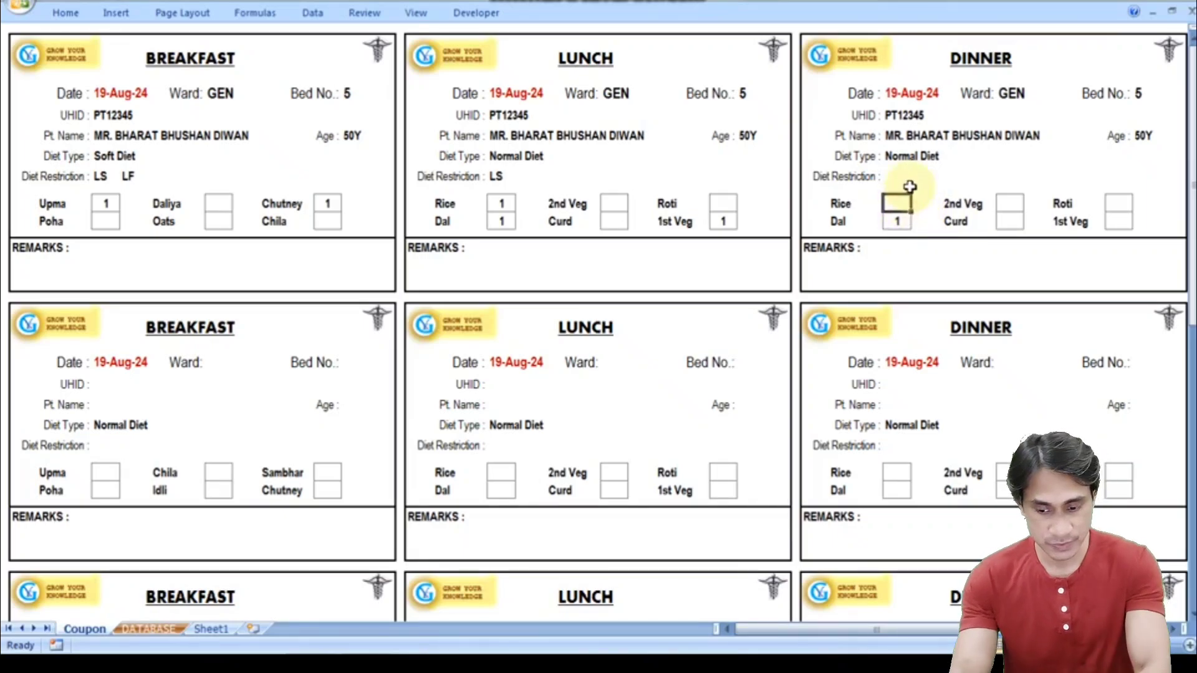
{"action": "type", "text": "1"}
{"action": "left_click", "coordinate": [1010, 204]}
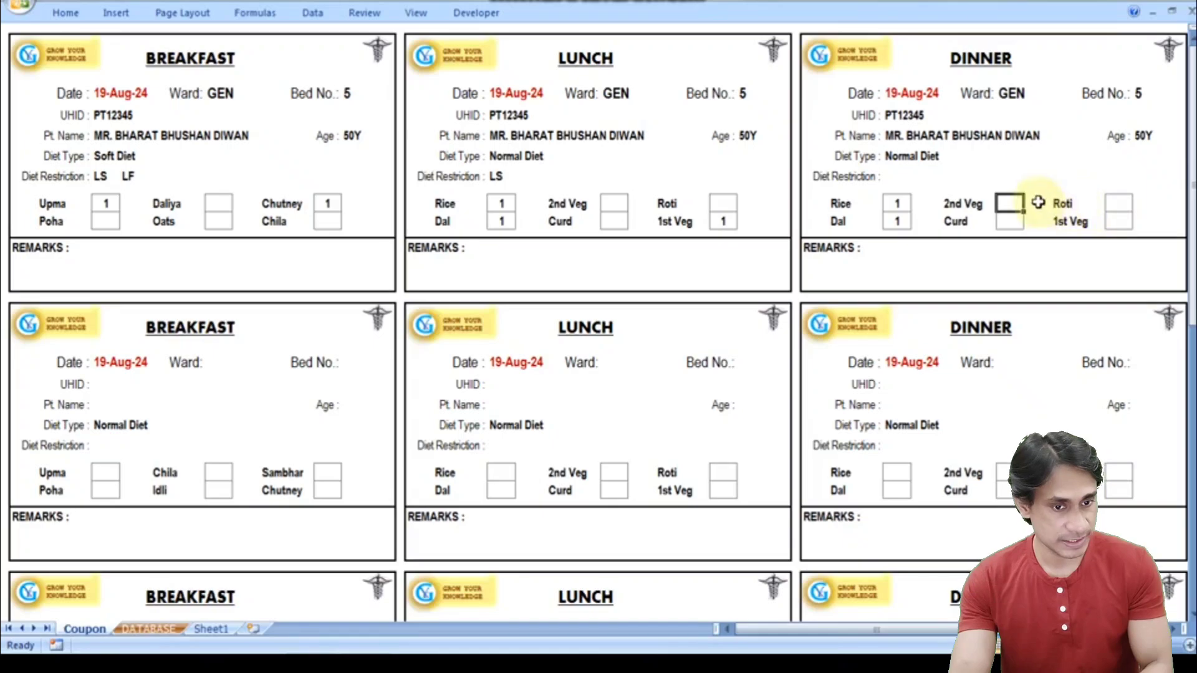
{"action": "type", "text": "1"}
{"action": "key", "text": "Tab"}
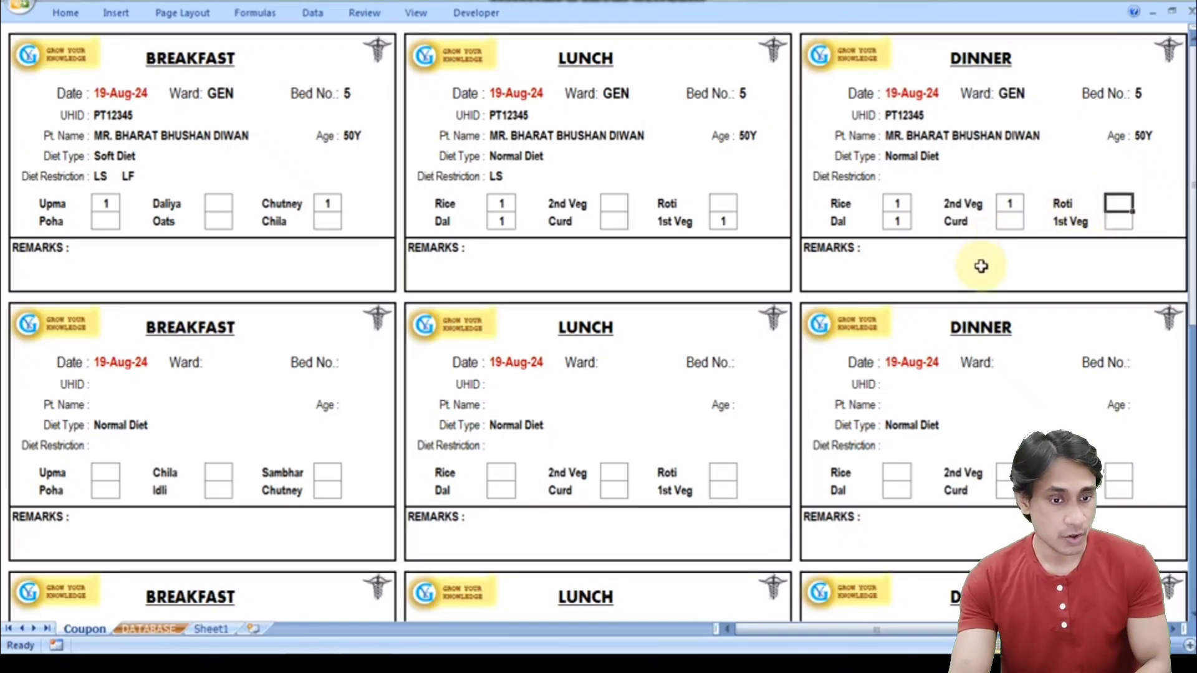
- Write the Dinner remark '1 EGG WHITE'
{"action": "left_click", "coordinate": [981, 266]}
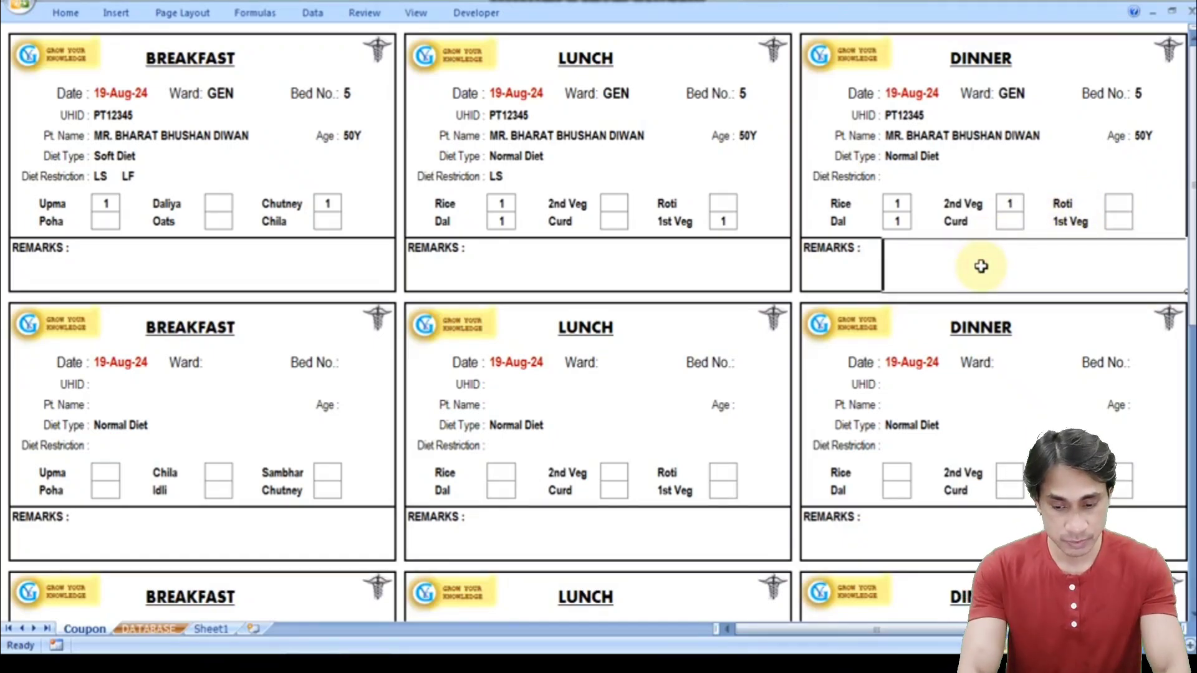
{"action": "type", "text": "1 EGG W"}
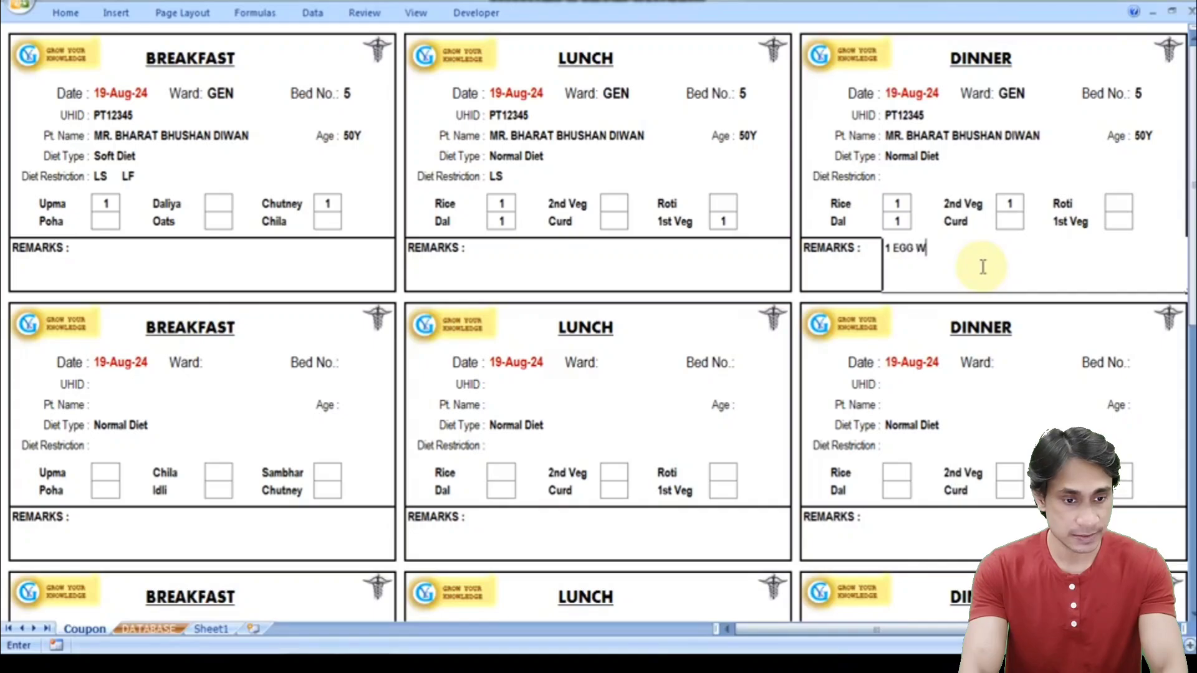
{"action": "type", "text": "HITE"}
{"action": "key", "text": "Return"}
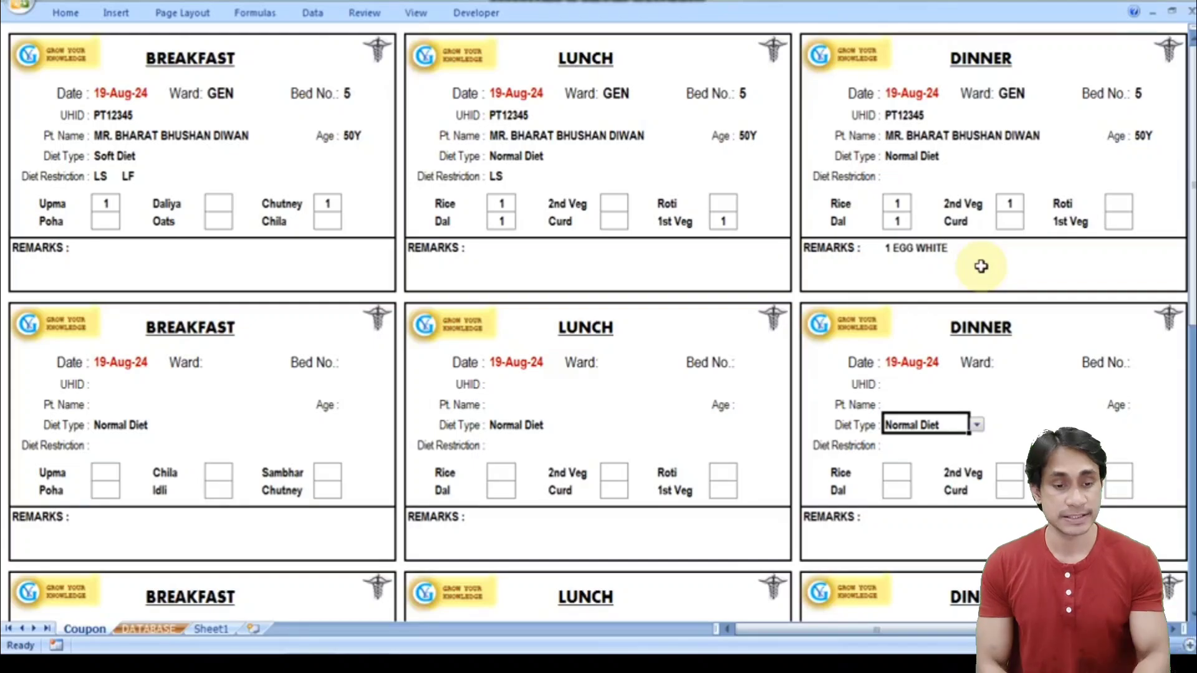
{"action": "left_click", "coordinate": [941, 271]}
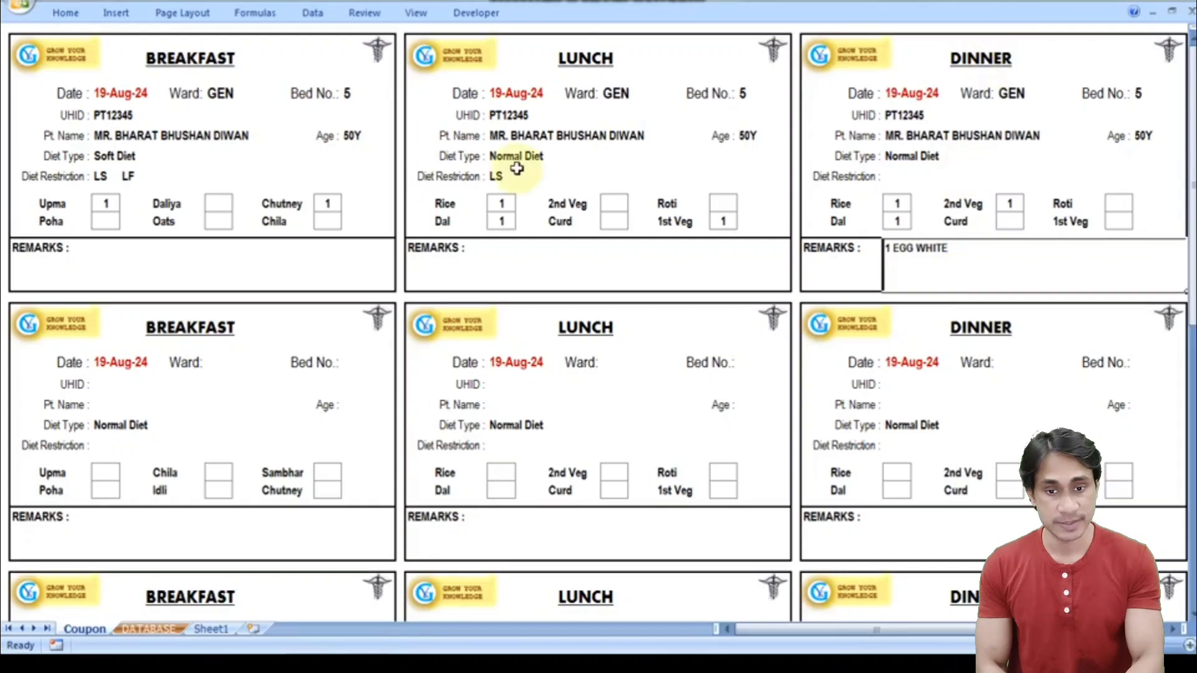
- Scroll down to the buttons and run SAVE to store the coupon in the database
{"action": "left_click", "coordinate": [208, 272]}
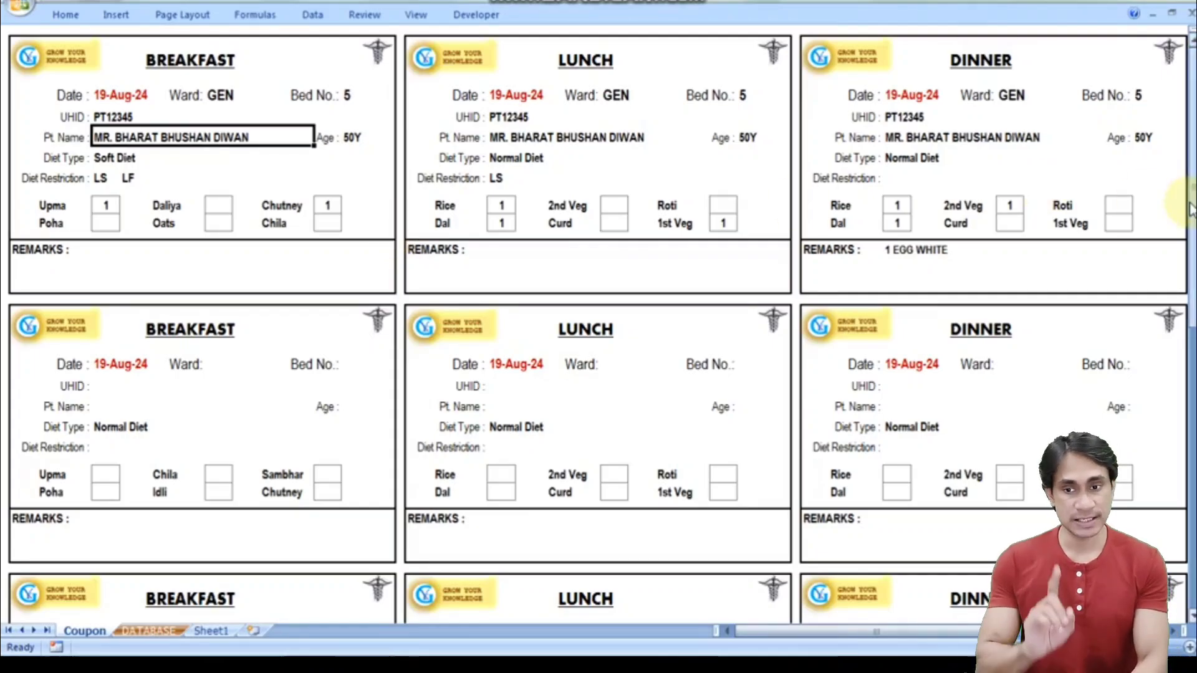
{"action": "left_click_drag", "start_coordinate": [1191, 208], "coordinate": [1191, 374]}
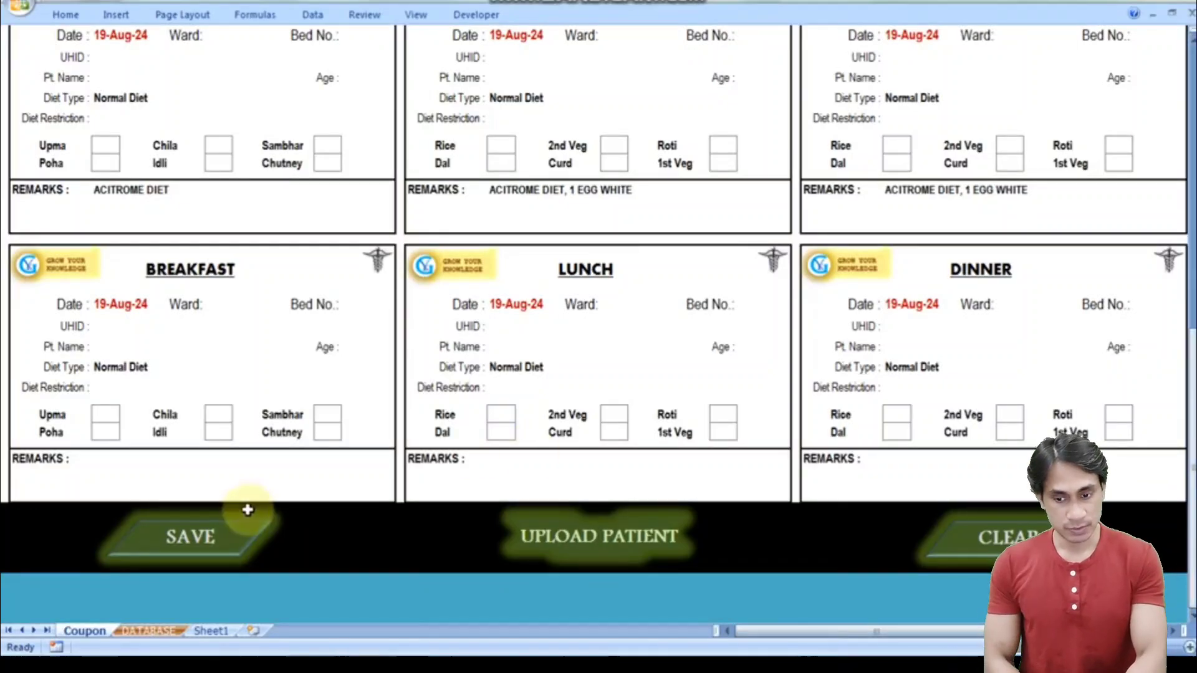
{"action": "left_click", "coordinate": [199, 544]}
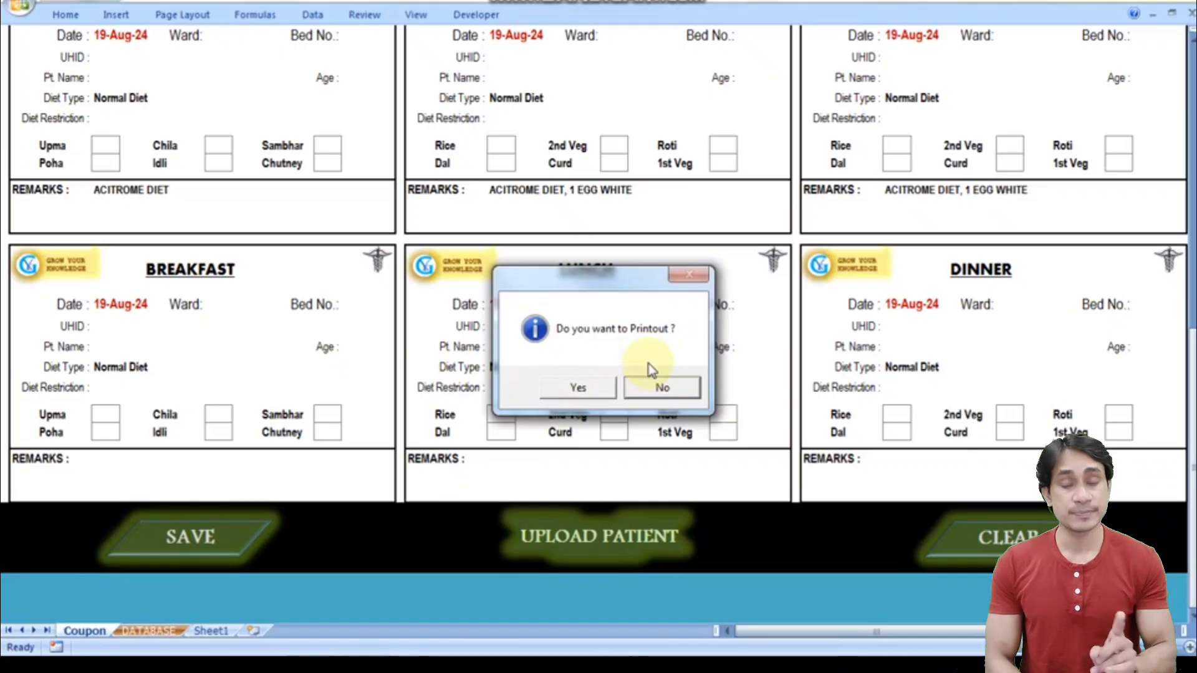
- Confirm the printout and save it as XPS file '1' on the Desktop
{"action": "left_click", "coordinate": [579, 389]}
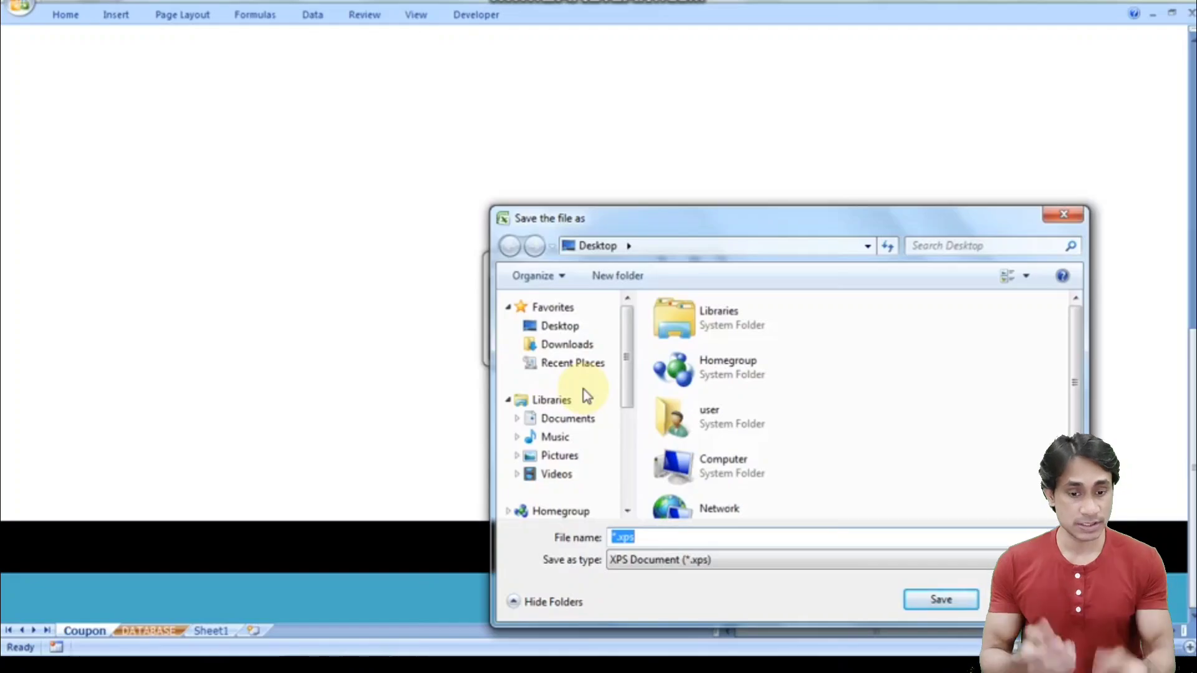
{"action": "type", "text": "1"}
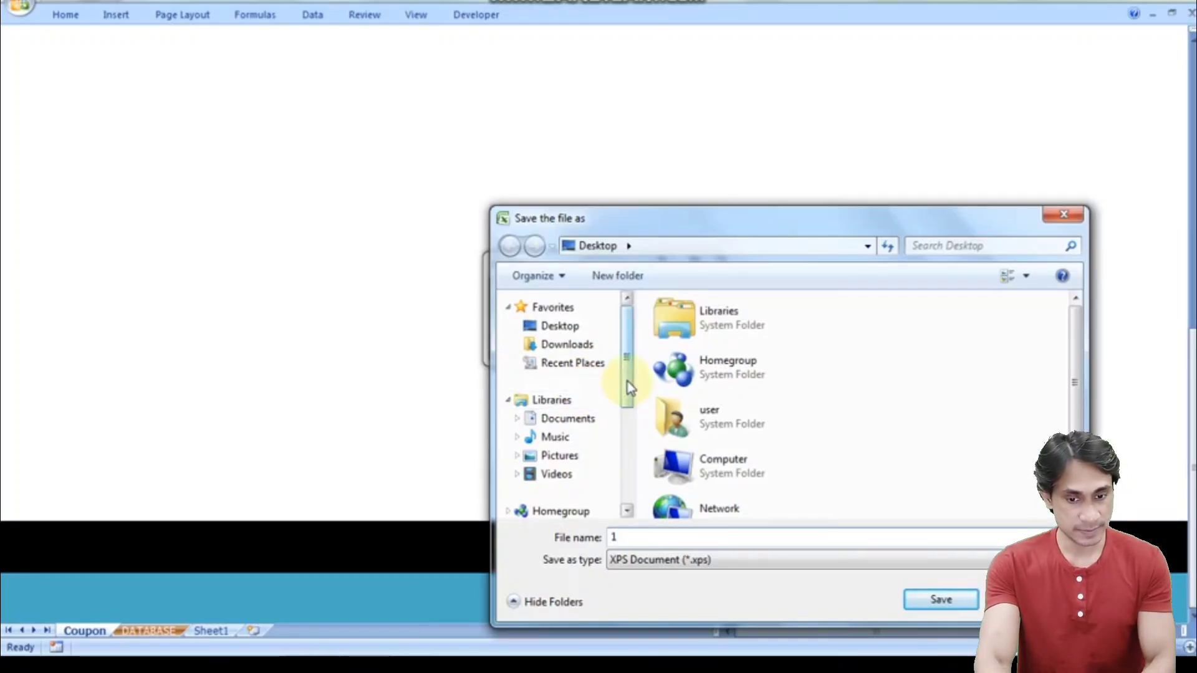
{"action": "left_click_drag", "start_coordinate": [634, 382], "coordinate": [630, 337]}
{"action": "left_click", "coordinate": [630, 354]}
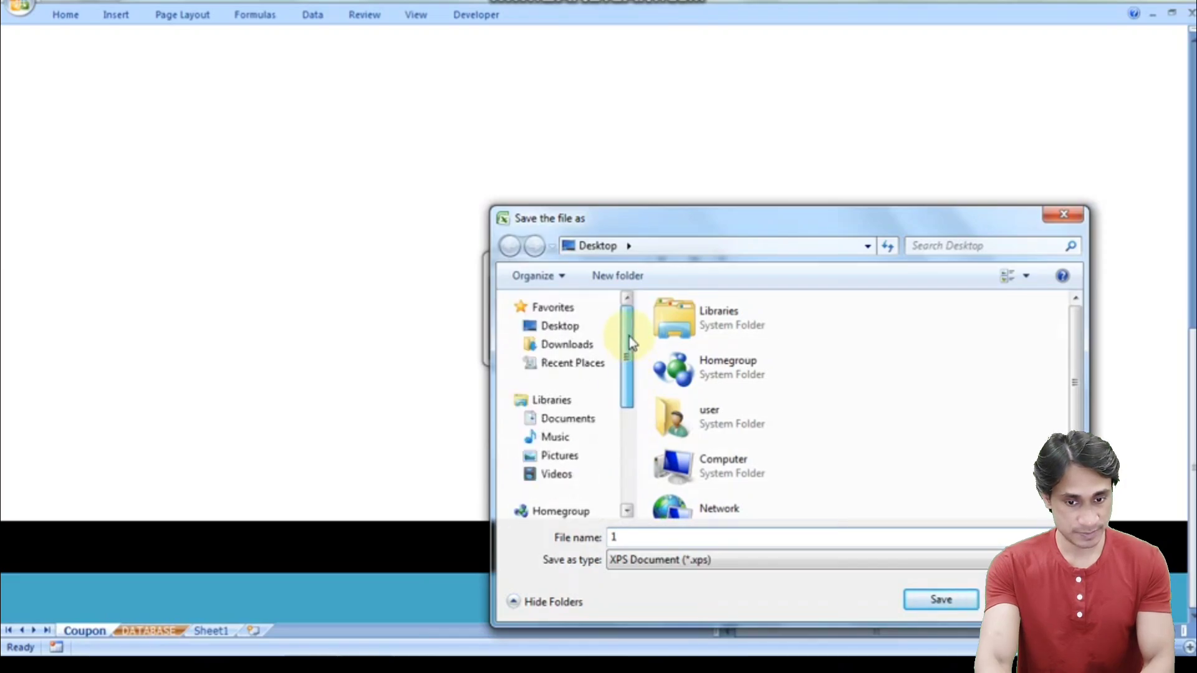
{"action": "left_click", "coordinate": [577, 327]}
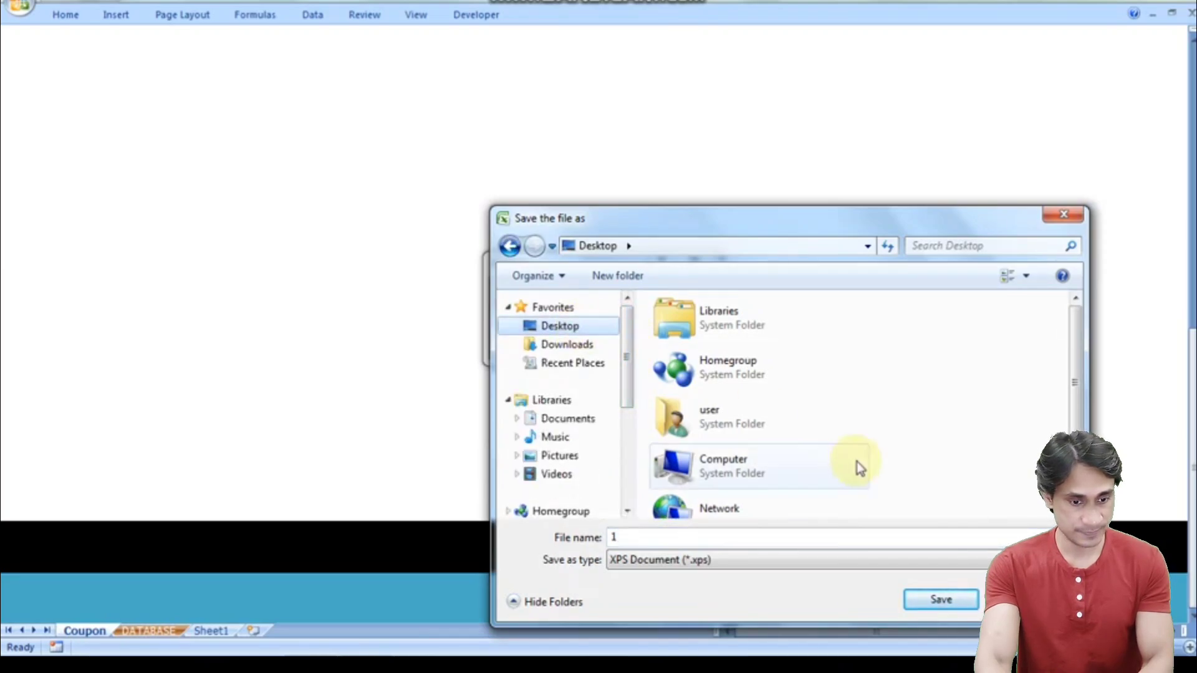
{"action": "left_click", "coordinate": [941, 600]}
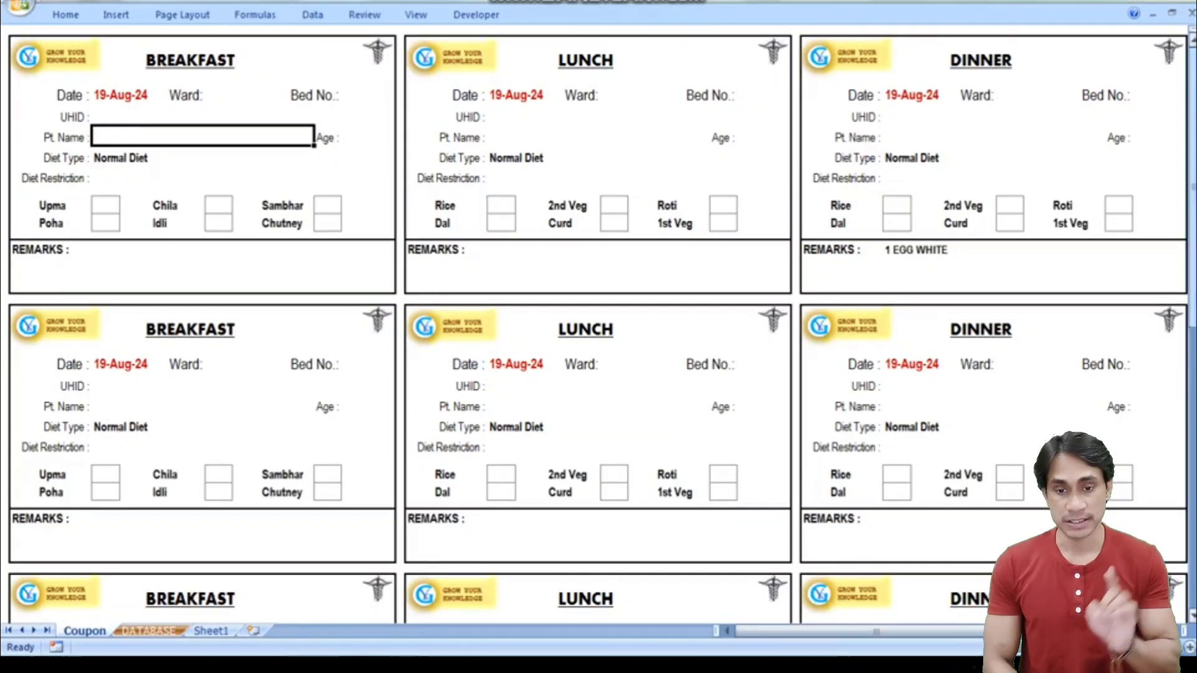
- Scroll down to the coupon buttons and minimize the Excel window to reveal the desktop
{"action": "left_click_drag", "start_coordinate": [1192, 146], "coordinate": [1191, 458]}
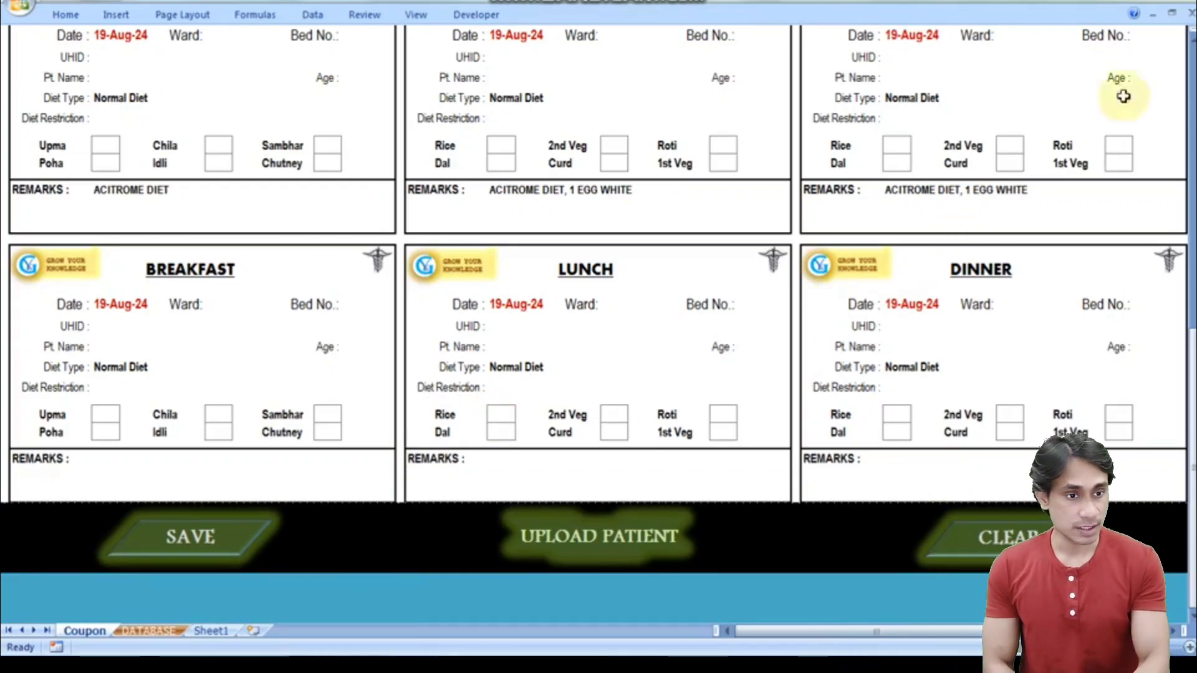
{"action": "left_click", "coordinate": [1129, 3]}
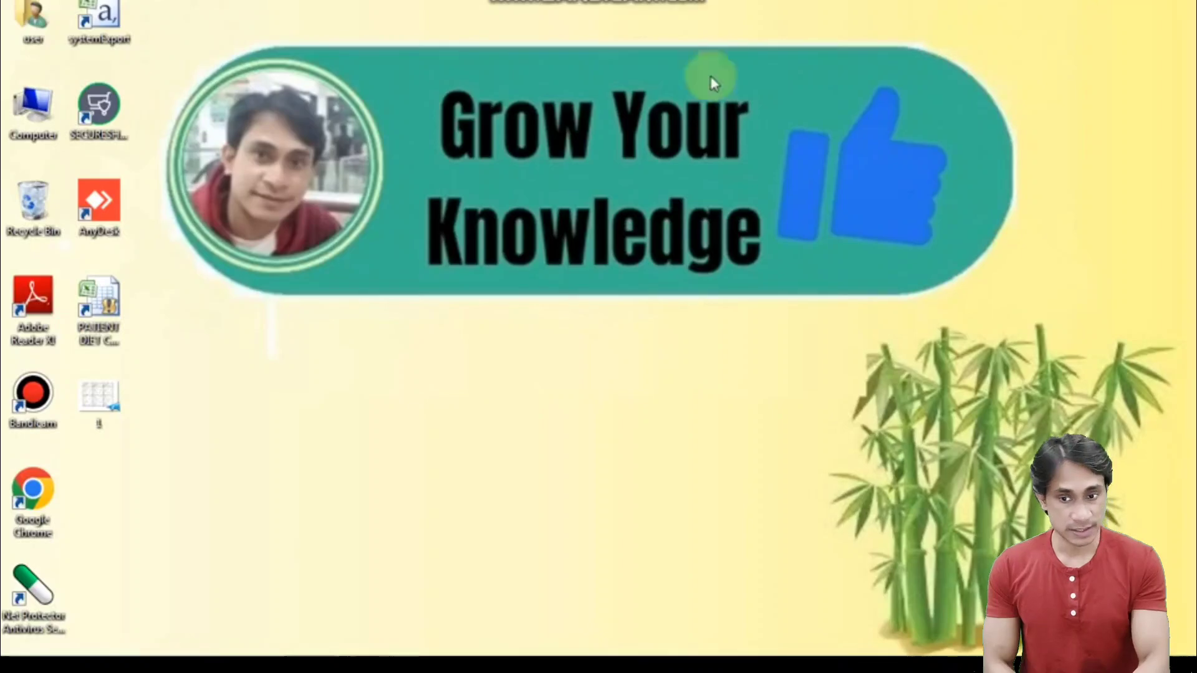
- Open printed coupon file 1 in Adobe Reader, scroll through it, and close the viewer
{"action": "double_click", "coordinate": [100, 402]}
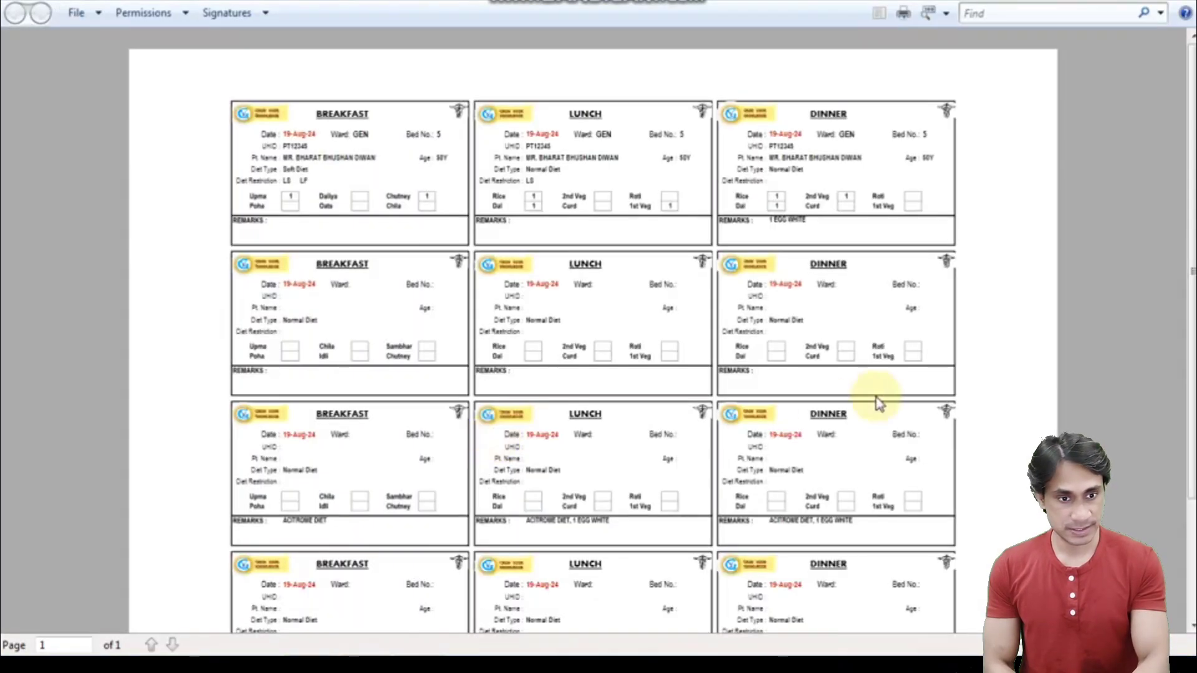
{"action": "scroll", "coordinate": [592, 337], "scroll_direction": "down", "scroll_amount": 4}
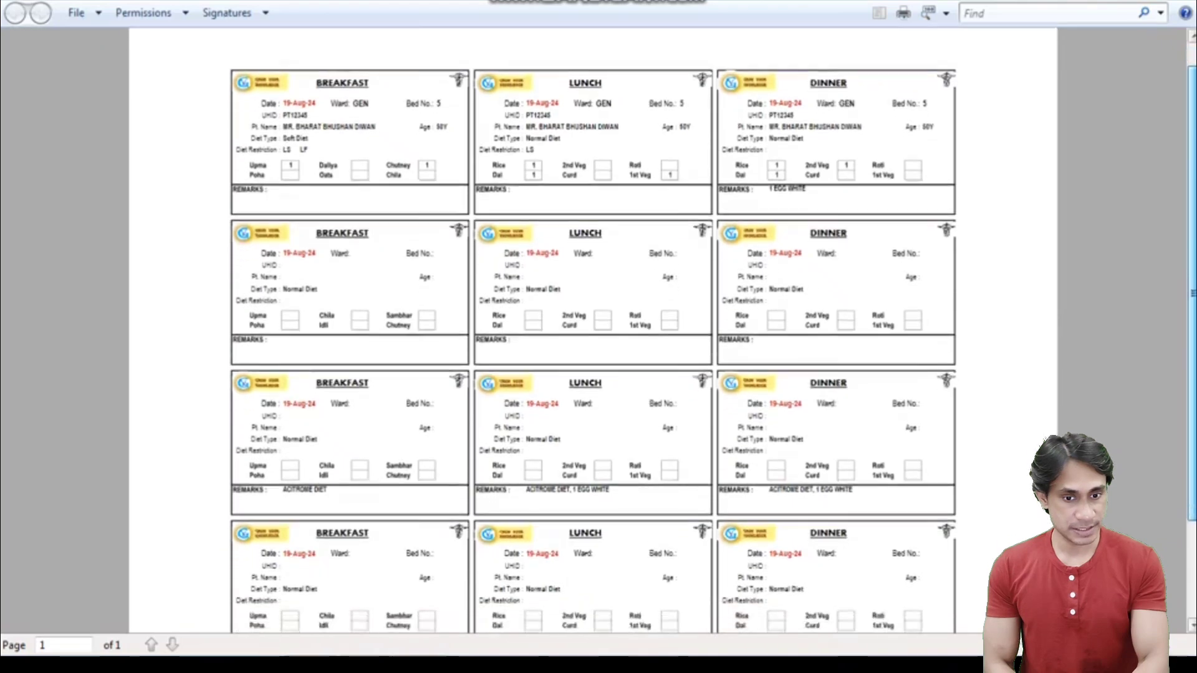
{"action": "scroll", "coordinate": [592, 336], "scroll_direction": "down", "scroll_amount": 1}
{"action": "scroll", "coordinate": [592, 337], "scroll_direction": "up", "scroll_amount": 2}
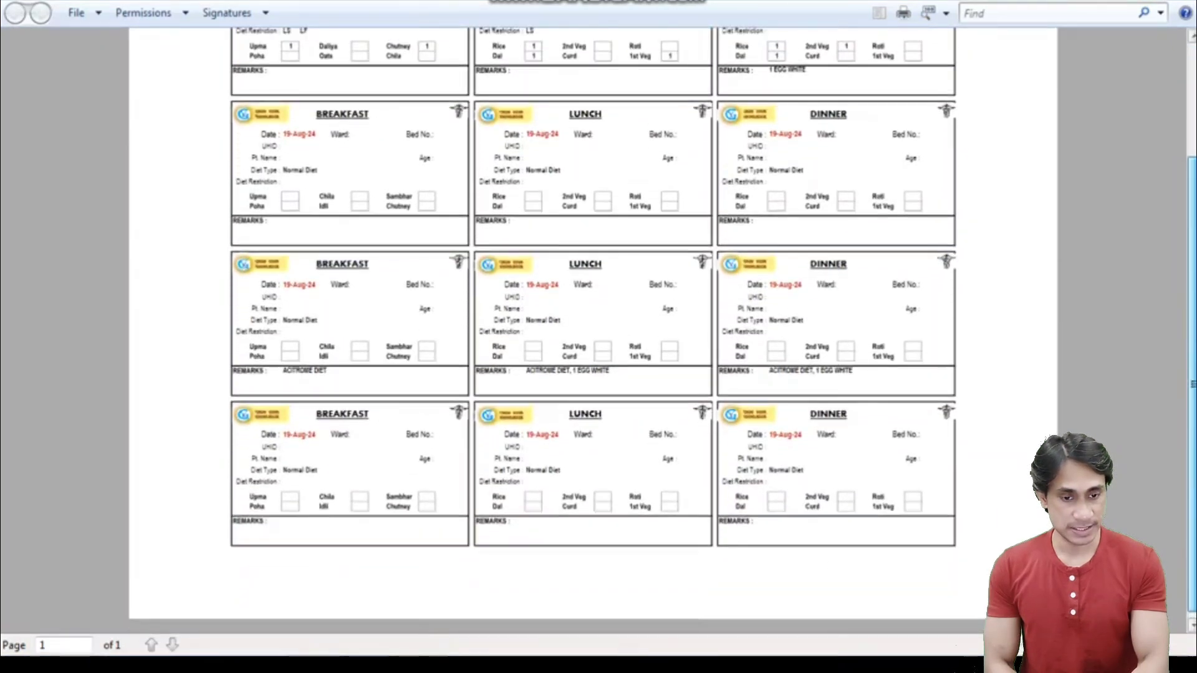
{"action": "scroll", "coordinate": [593, 336], "scroll_direction": "up", "scroll_amount": 2}
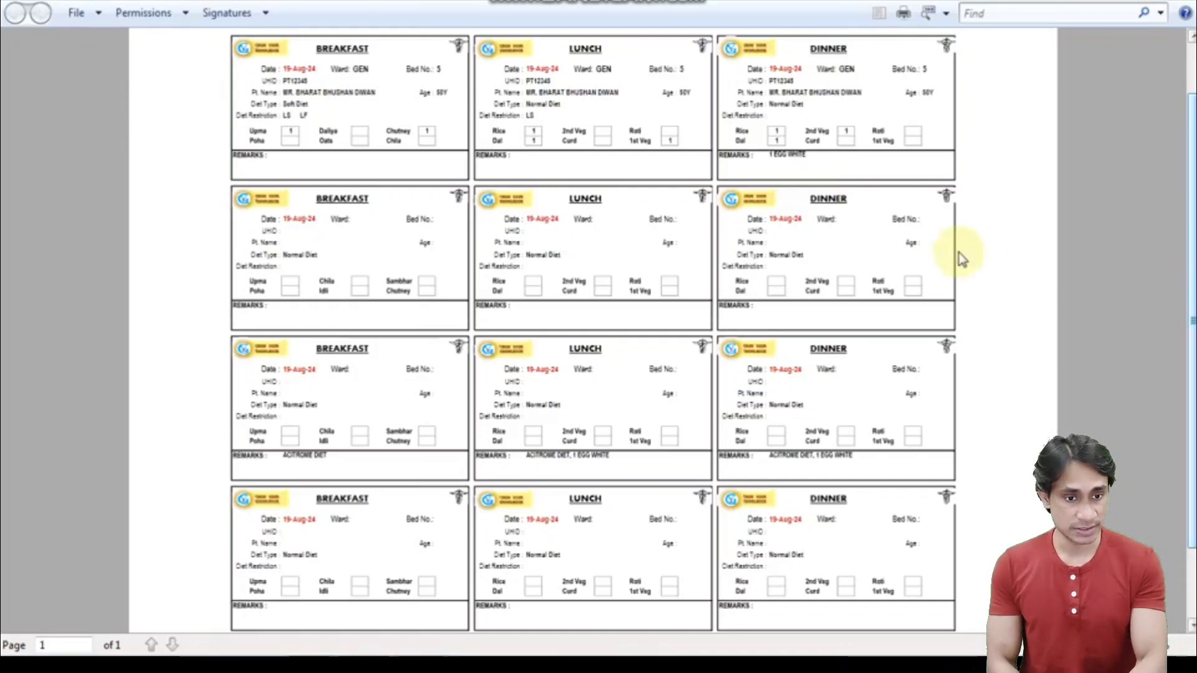
{"action": "left_click", "coordinate": [1176, 3]}
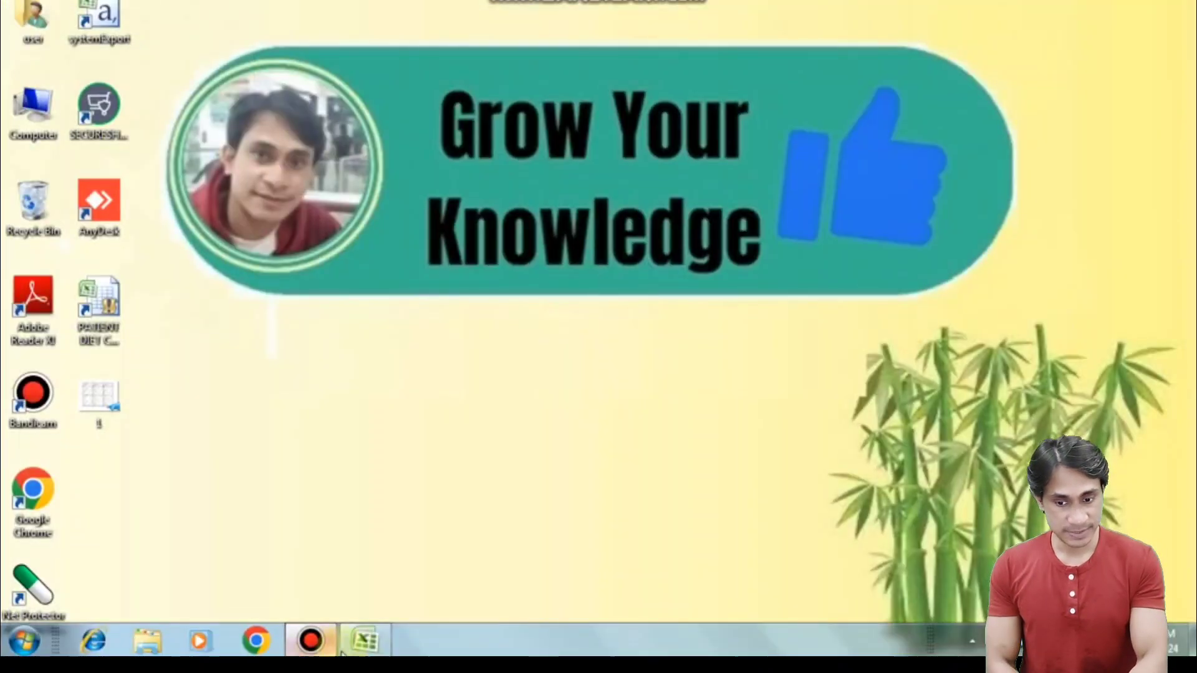
- Restore the coupon workbook and select the newest DATABASE records in rows 66–68
{"action": "left_click", "coordinate": [363, 642]}
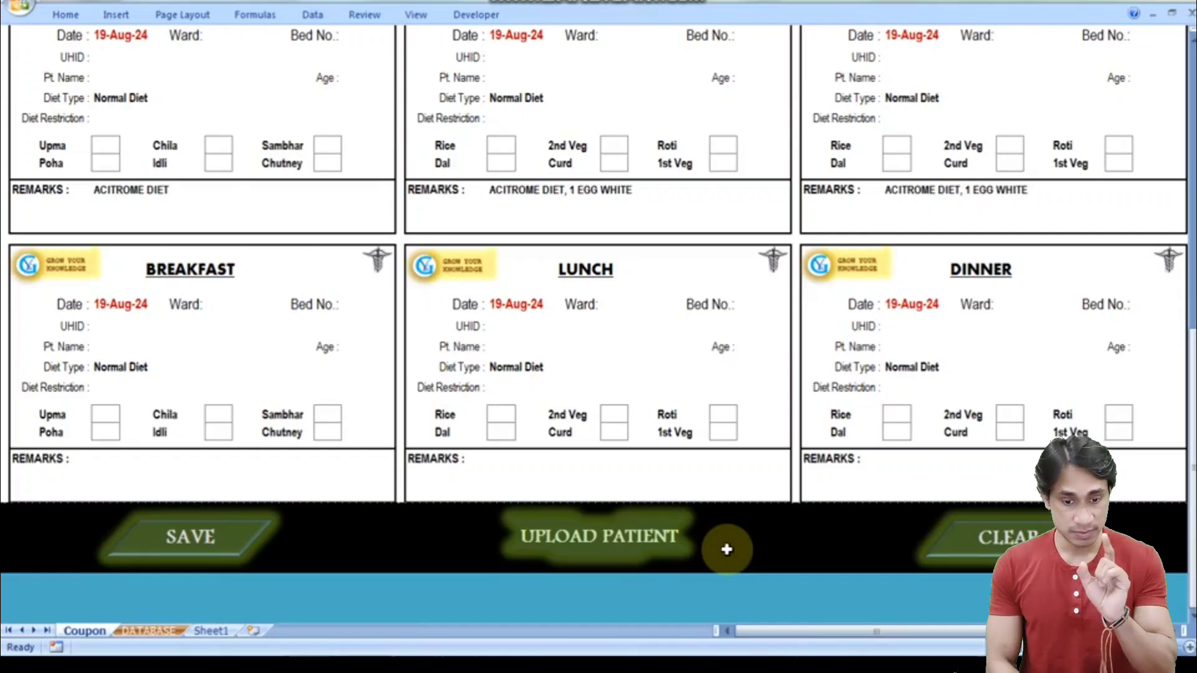
{"action": "left_click", "coordinate": [153, 631]}
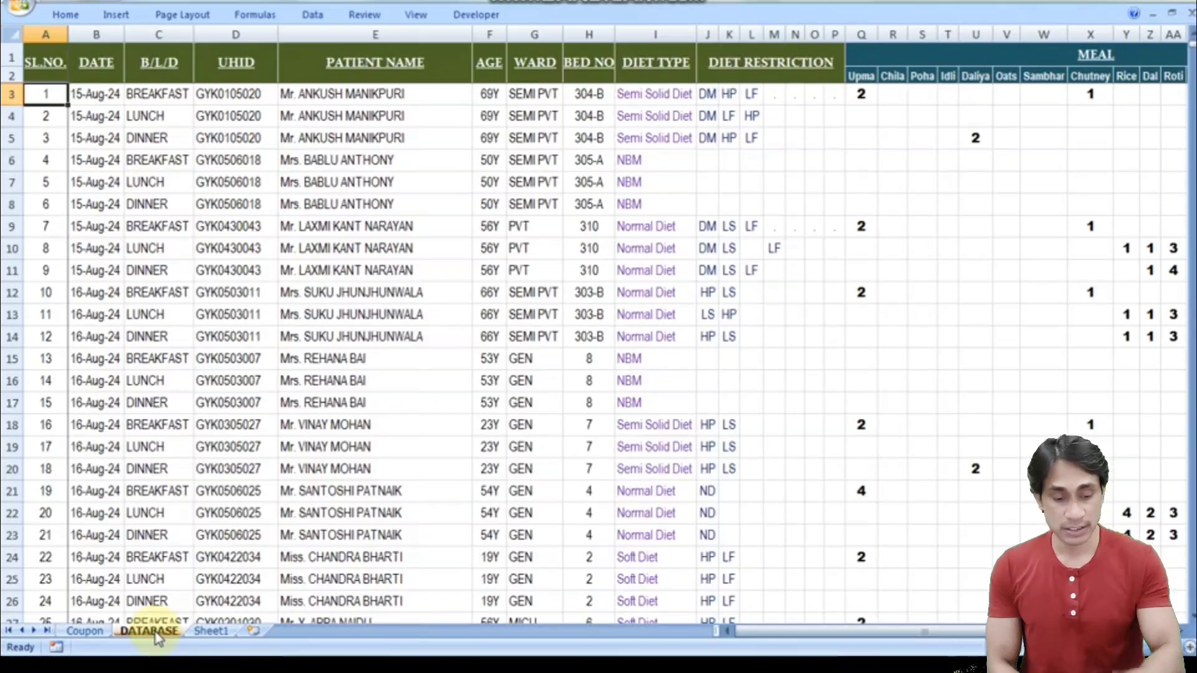
{"action": "key", "text": "ctrl+Down"}
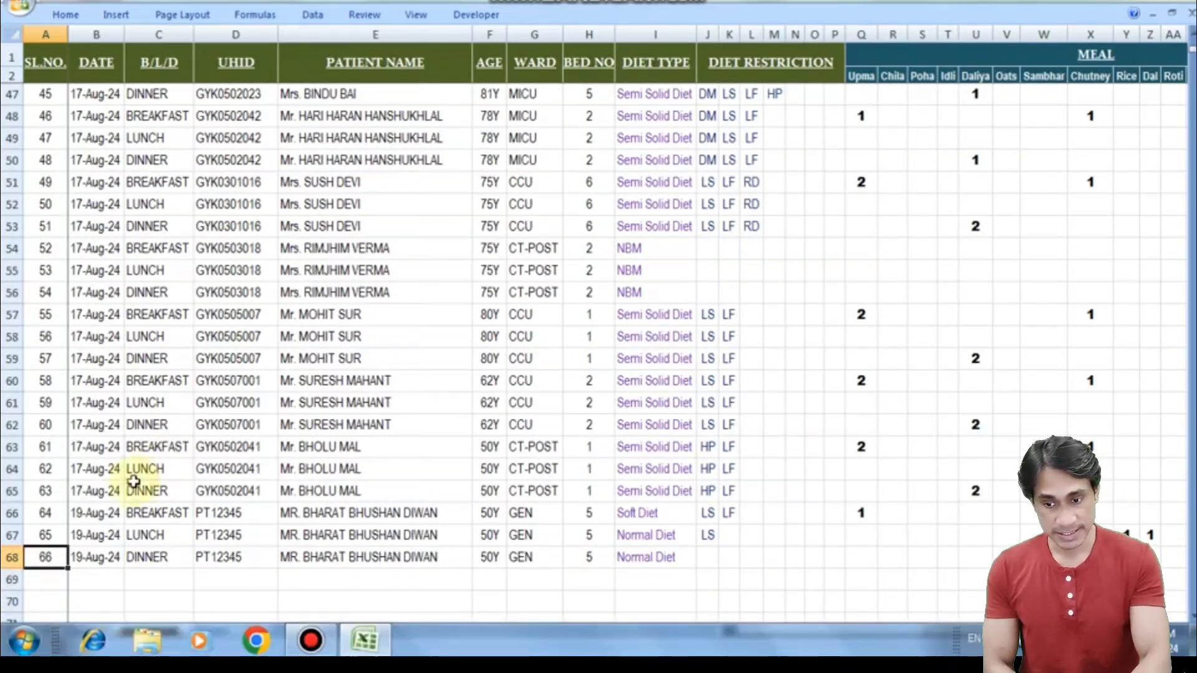
{"action": "left_click_drag", "start_coordinate": [11, 515], "coordinate": [7, 559]}
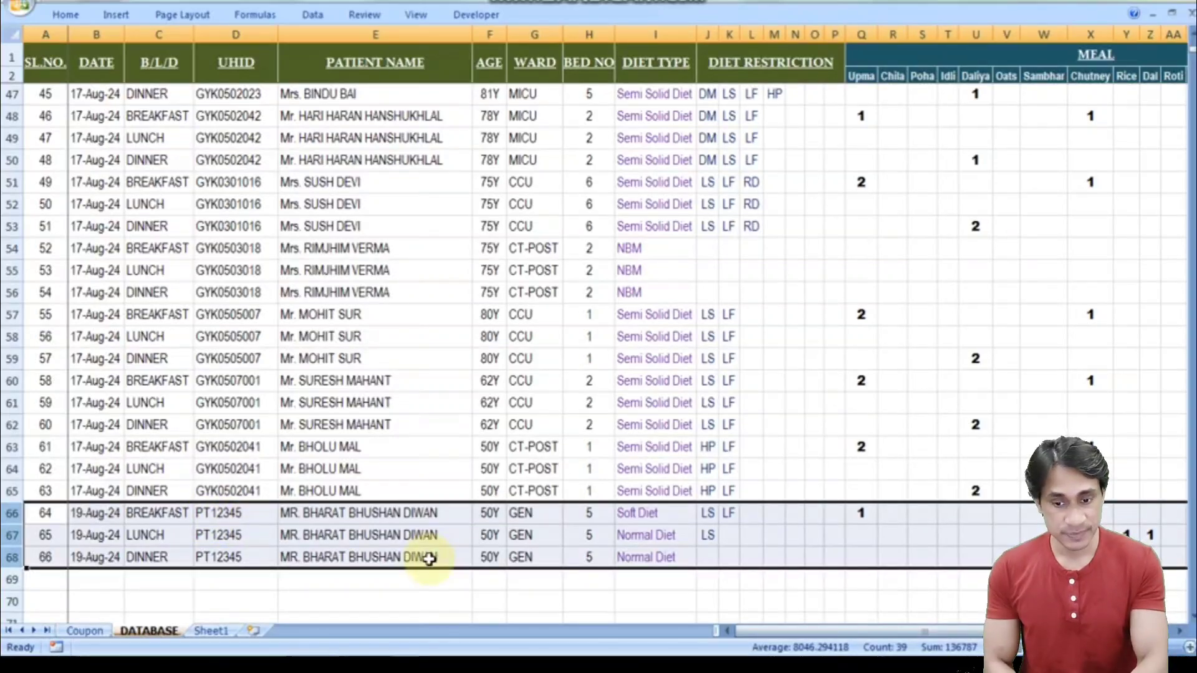
- Check the row 66 patient's entries, then return to the Coupon sheet
{"action": "left_click", "coordinate": [452, 520]}
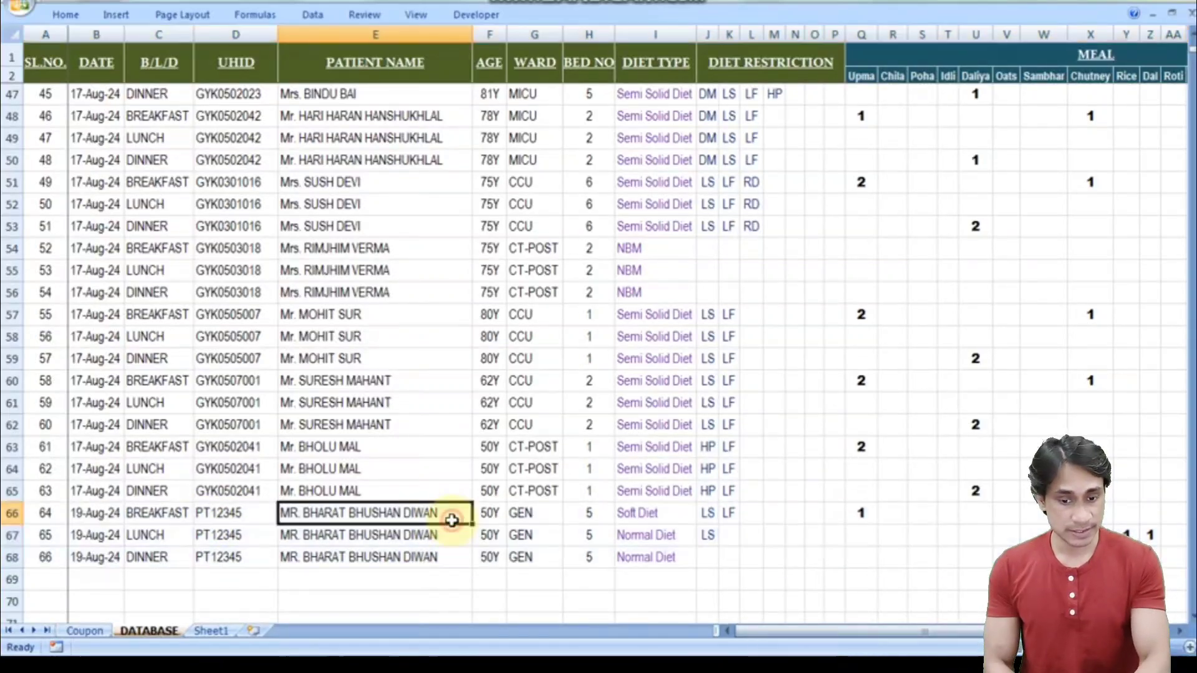
{"action": "key", "text": "Right"}
{"action": "key", "text": "Right"}
{"action": "key", "text": "Right"}
{"action": "key", "text": "Right"}
{"action": "key", "text": "Right"}
{"action": "key", "text": "Right"}
{"action": "key", "text": "Right"}
{"action": "key", "text": "Right"}
{"action": "key", "text": "Right"}
{"action": "key", "text": "Right"}
{"action": "key", "text": "Right"}
{"action": "key", "text": "Right"}
{"action": "key", "text": "Right"}
{"action": "key", "text": "Right"}
{"action": "key", "text": "Right"}
{"action": "key", "text": "Right"}
{"action": "key", "text": "Right"}
{"action": "key", "text": "Right"}
{"action": "key", "text": "Right"}
{"action": "key", "text": "Right"}
{"action": "key", "text": "Right"}
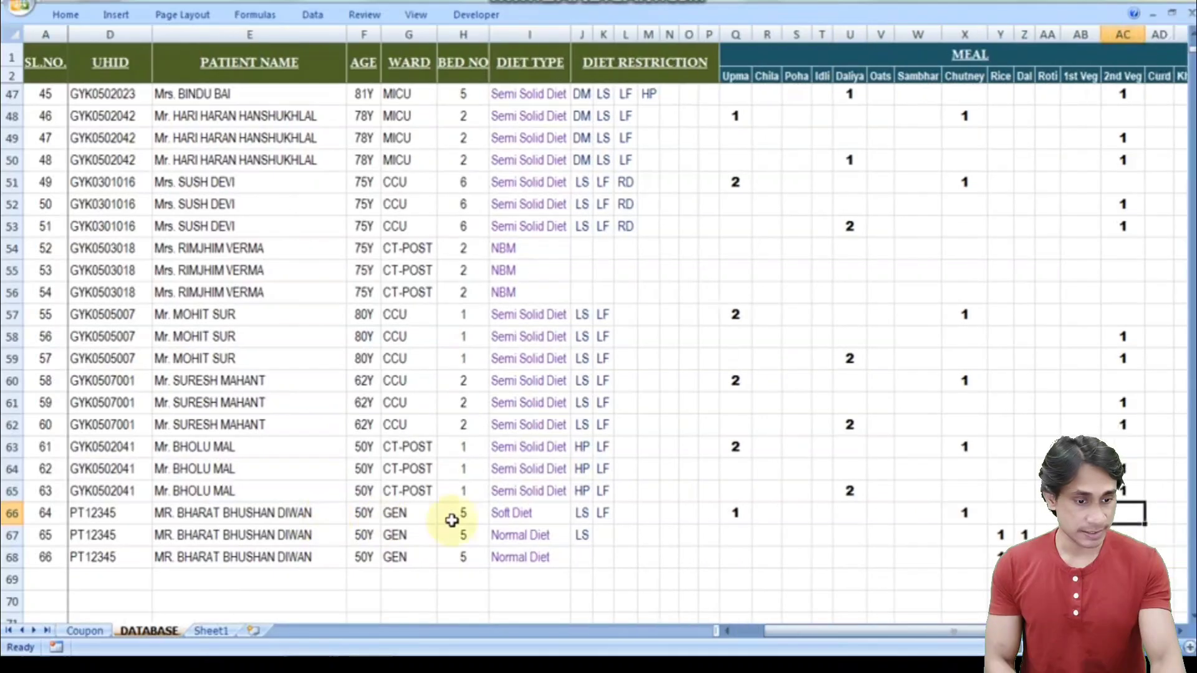
{"action": "key", "text": "Left"}
{"action": "key", "text": "Left"}
{"action": "key", "text": "Left"}
{"action": "key", "text": "Left"}
{"action": "key", "text": "Left"}
{"action": "key", "text": "Left"}
{"action": "key", "text": "Left"}
{"action": "key", "text": "Left"}
{"action": "key", "text": "Left"}
{"action": "key", "text": "Left"}
{"action": "key", "text": "Left"}
{"action": "key", "text": "Left"}
{"action": "key", "text": "Left"}
{"action": "key", "text": "Left"}
{"action": "key", "text": "Left"}
{"action": "key", "text": "Left"}
{"action": "key", "text": "Left"}
{"action": "key", "text": "Left"}
{"action": "key", "text": "Left"}
{"action": "key", "text": "Left"}
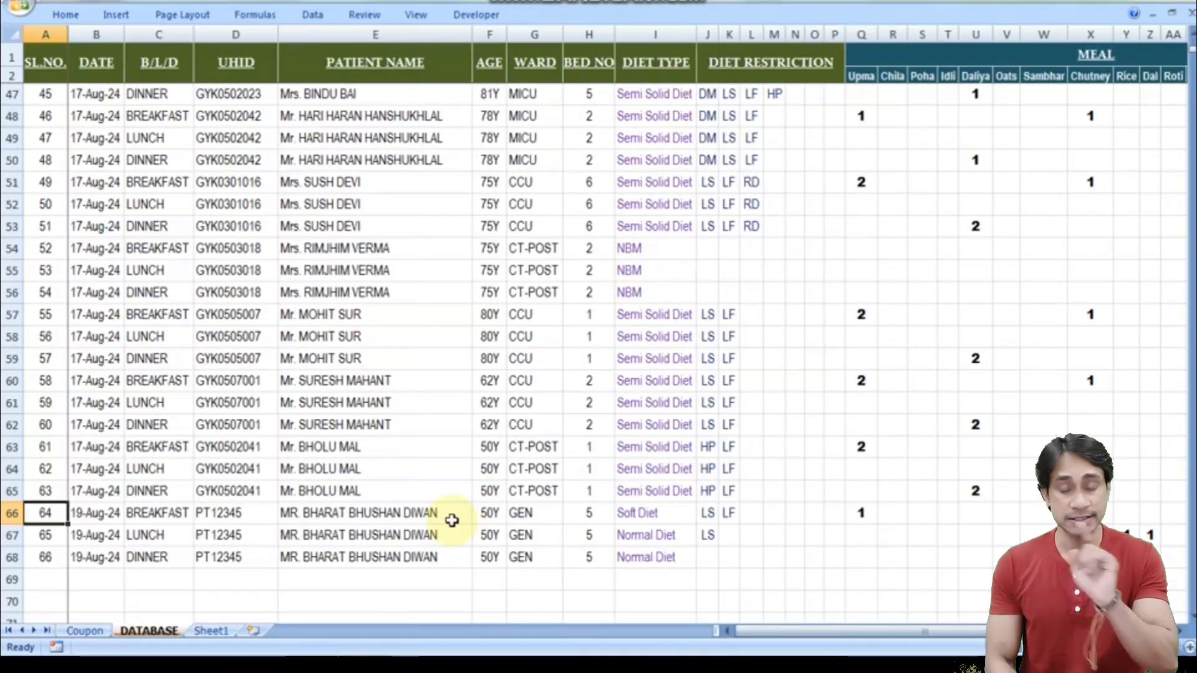
{"action": "left_click", "coordinate": [85, 630]}
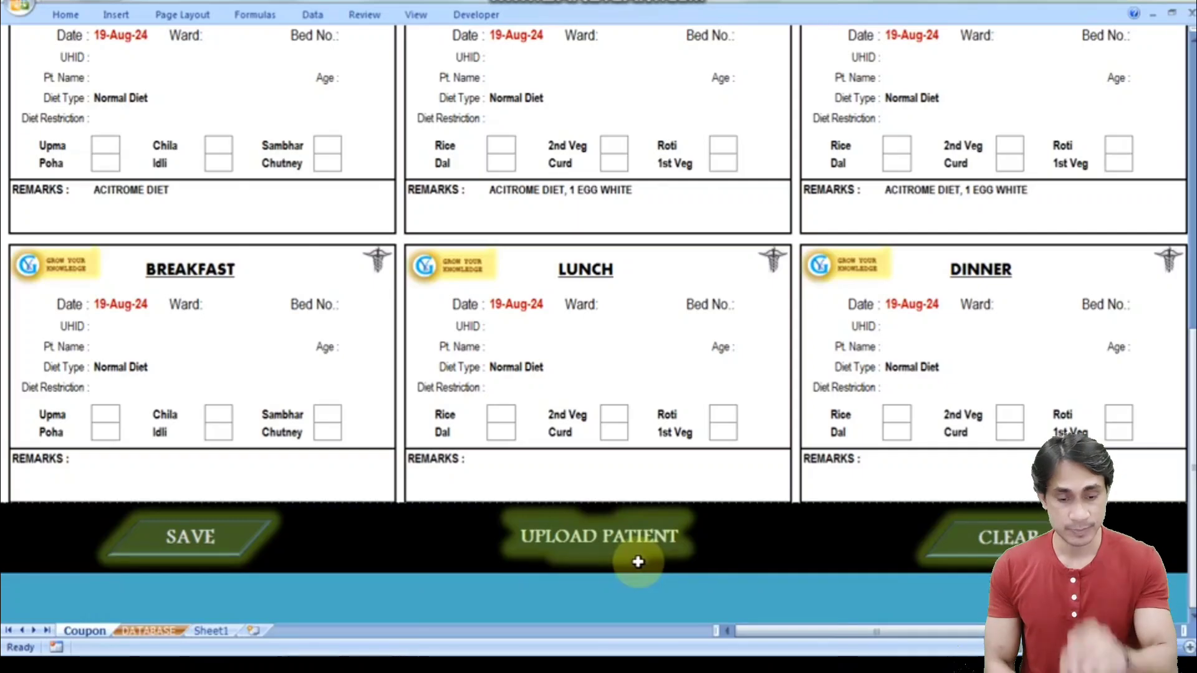
{"action": "left_click", "coordinate": [611, 541]}
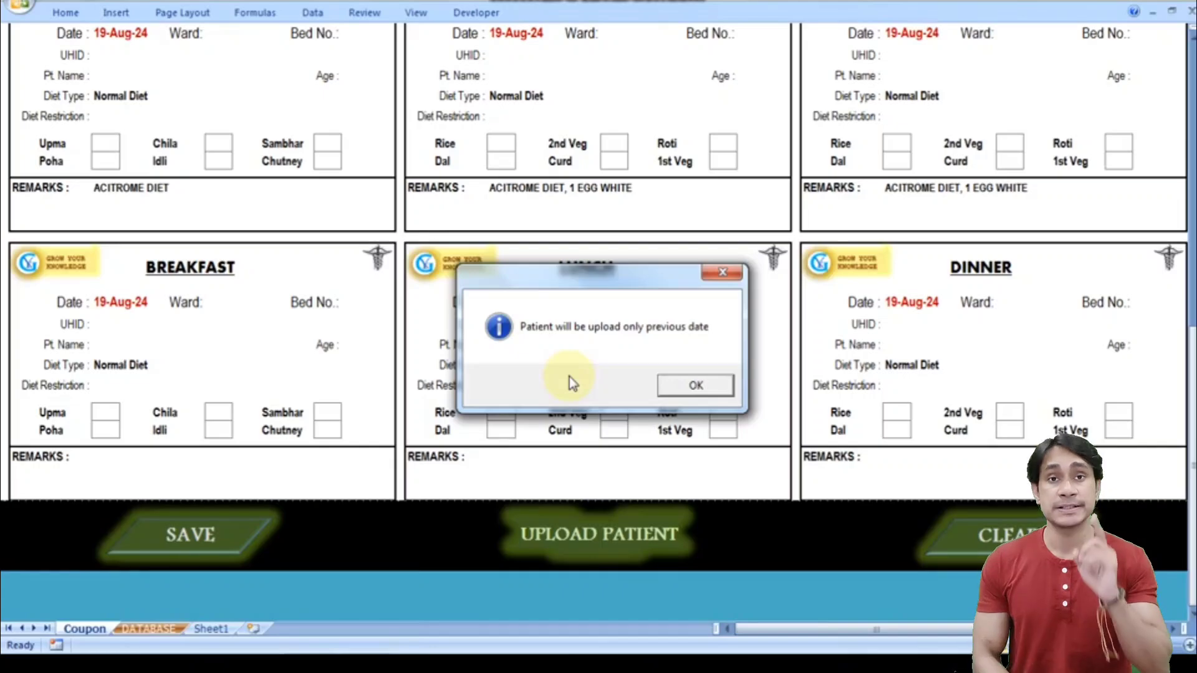
{"action": "left_click", "coordinate": [682, 385]}
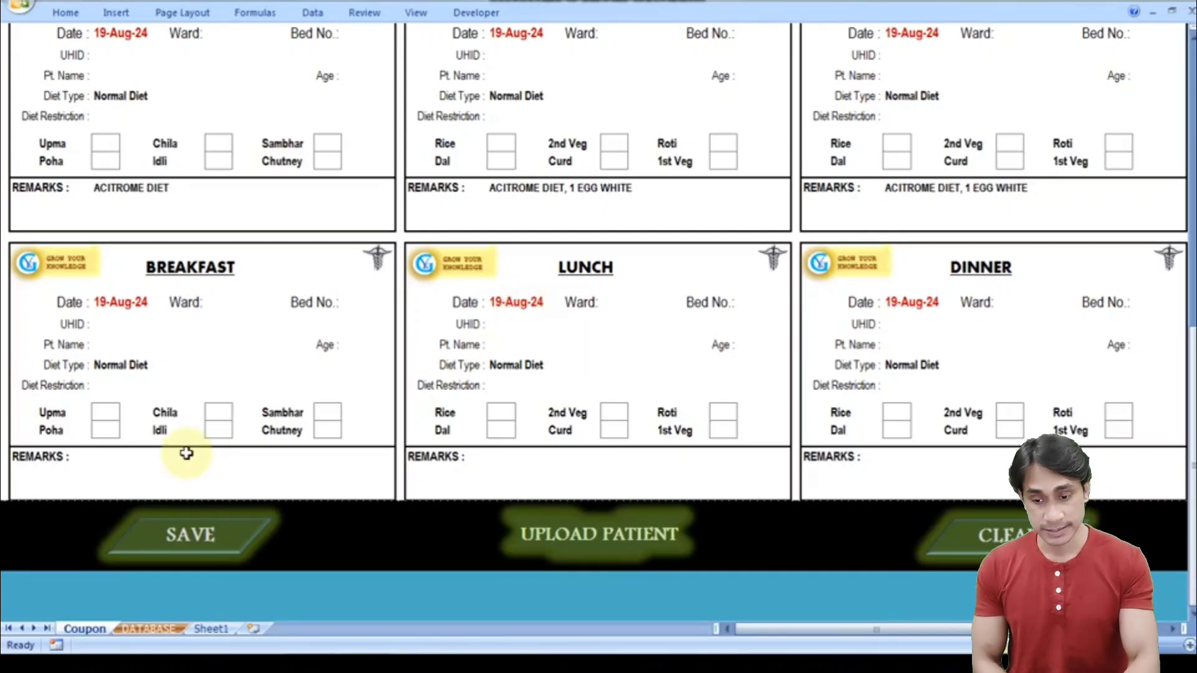
- Check the DATABASE dates in rows 66–68, then move up the DATE column to B33
{"action": "left_click", "coordinate": [157, 636]}
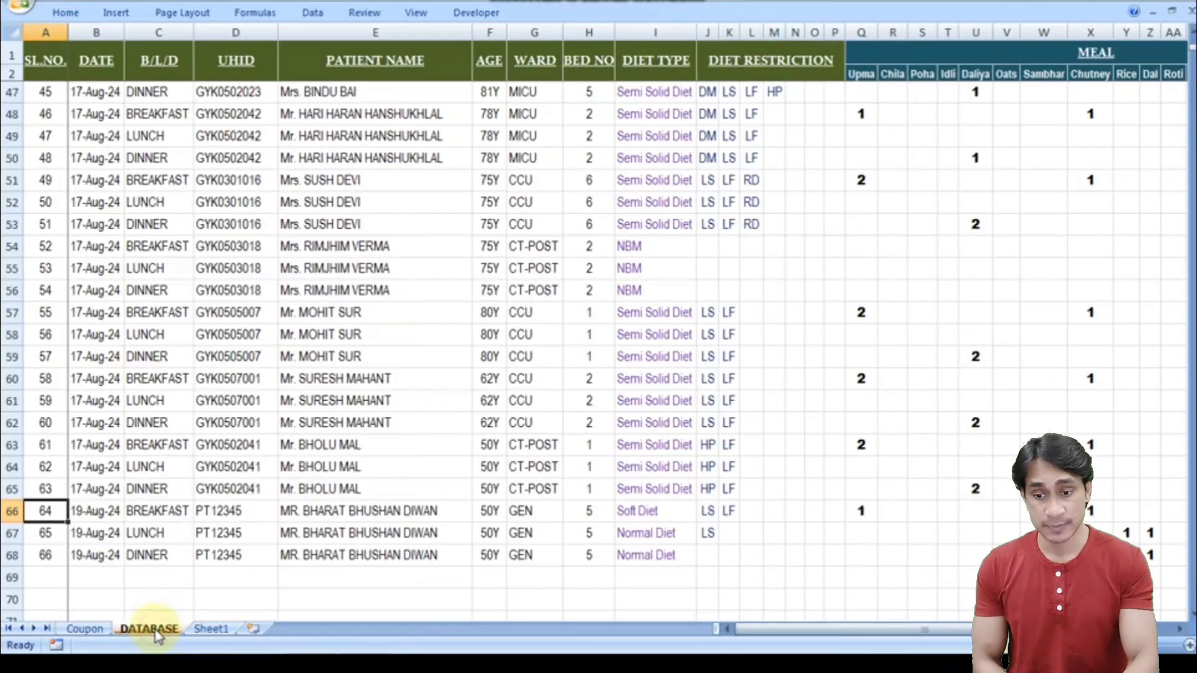
{"action": "left_click", "coordinate": [102, 511]}
{"action": "key", "text": "Down"}
{"action": "key", "text": "Down"}
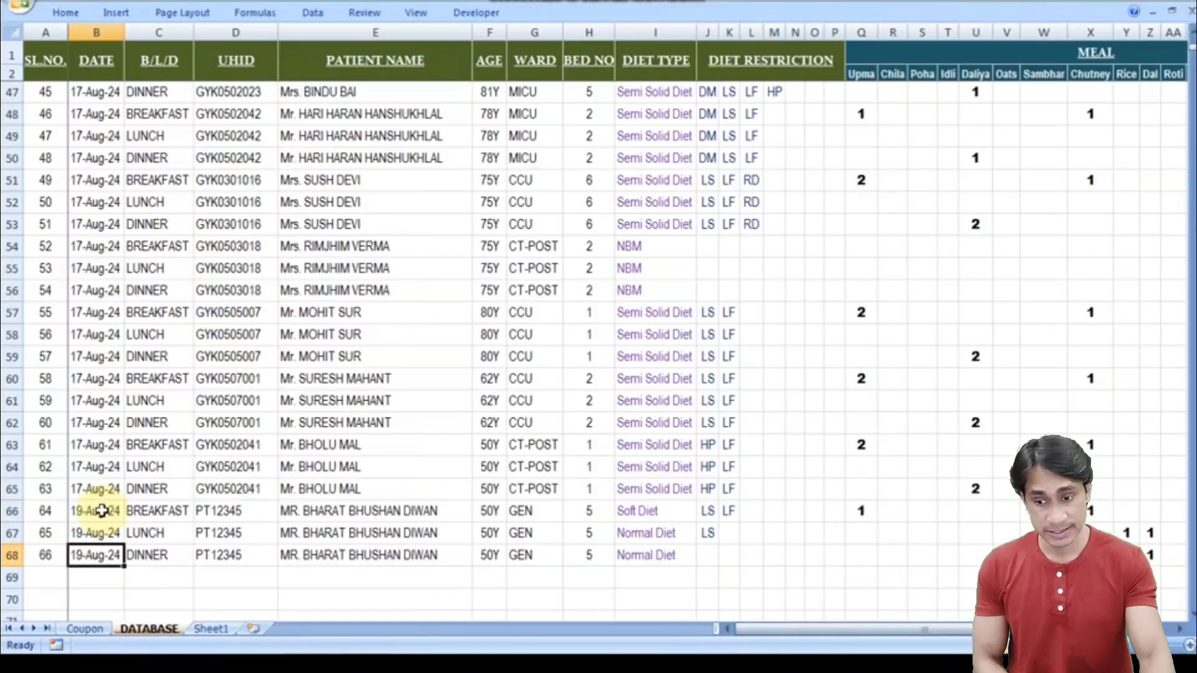
{"action": "left_click", "coordinate": [102, 510]}
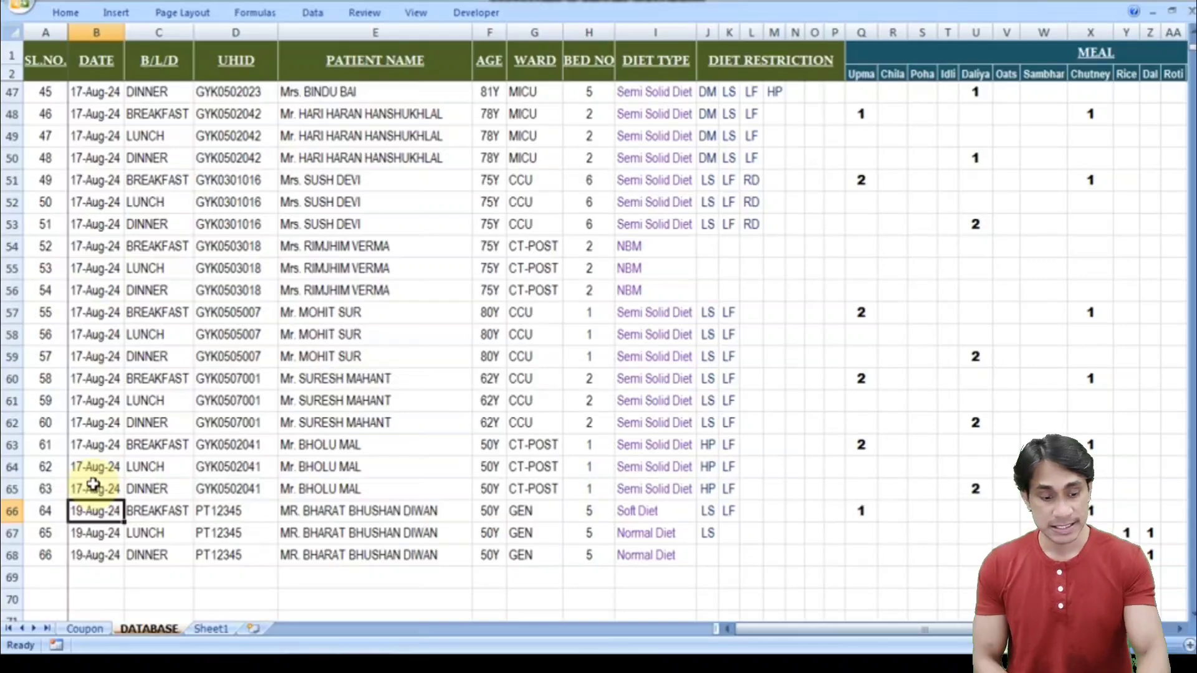
{"action": "key", "text": "Up"}
{"action": "key", "text": "Up"}
{"action": "key", "text": "Up"}
{"action": "key", "text": "Up"}
{"action": "key", "text": "Up"}
{"action": "key", "text": "Up"}
{"action": "key", "text": "Up"}
{"action": "key", "text": "Up"}
{"action": "key", "text": "Up"}
{"action": "key", "text": "Up"}
{"action": "key", "text": "Up"}
{"action": "key", "text": "Up"}
{"action": "key", "text": "Up"}
{"action": "key", "text": "Up"}
{"action": "key", "text": "Up"}
{"action": "key", "text": "Up"}
{"action": "key", "text": "Up"}
{"action": "key", "text": "Up"}
{"action": "key", "text": "Up"}
{"action": "key", "text": "Up"}
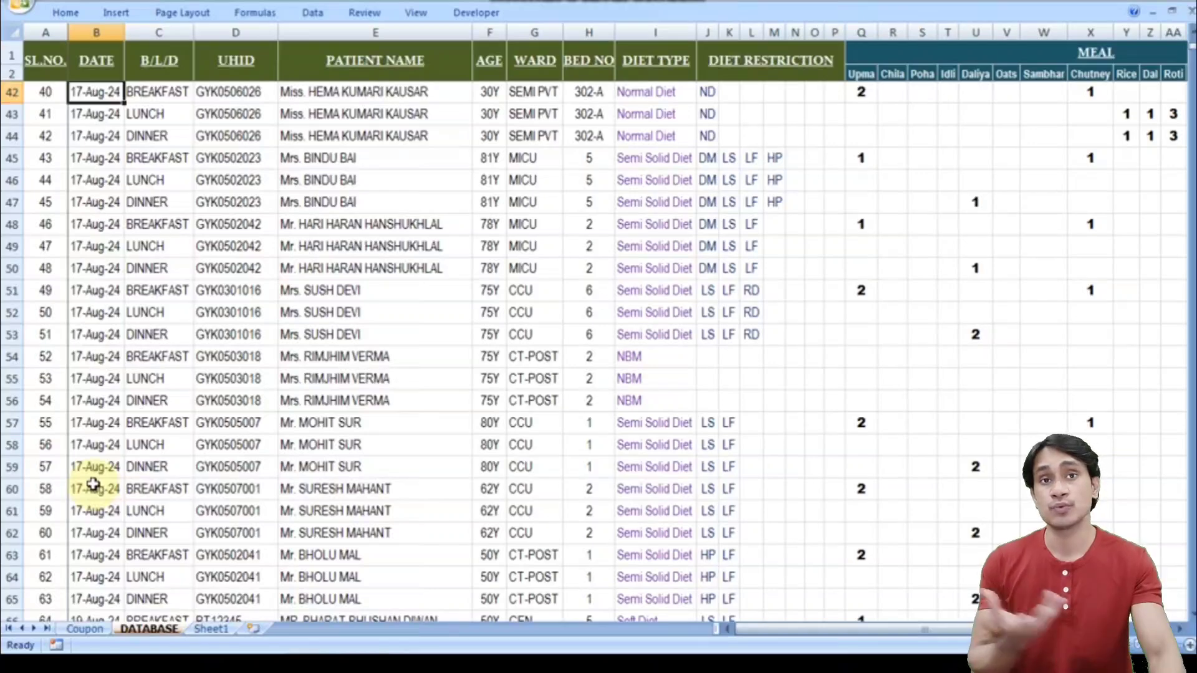
{"action": "key", "text": "Up"}
{"action": "key", "text": "Up"}
{"action": "key", "text": "Up"}
{"action": "key", "text": "Up"}
{"action": "key", "text": "Up"}
{"action": "key", "text": "Up"}
{"action": "key", "text": "Up"}
{"action": "key", "text": "Up"}
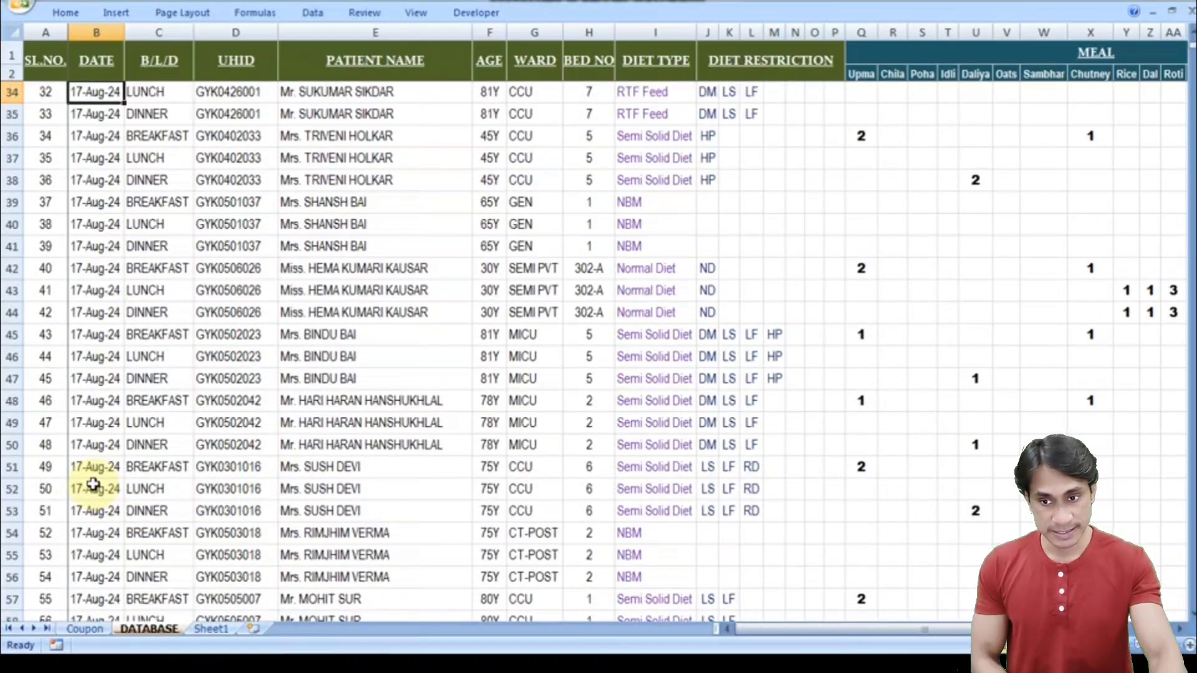
{"action": "key", "text": "Up"}
{"action": "key", "text": "Up"}
{"action": "key", "text": "Up"}
{"action": "key", "text": "Up"}
{"action": "key", "text": "Up"}
{"action": "key", "text": "Up"}
{"action": "key", "text": "Up"}
{"action": "key", "text": "Down"}
{"action": "key", "text": "Down"}
{"action": "key", "text": "Down"}
{"action": "key", "text": "Down"}
{"action": "key", "text": "Down"}
{"action": "key", "text": "Down"}
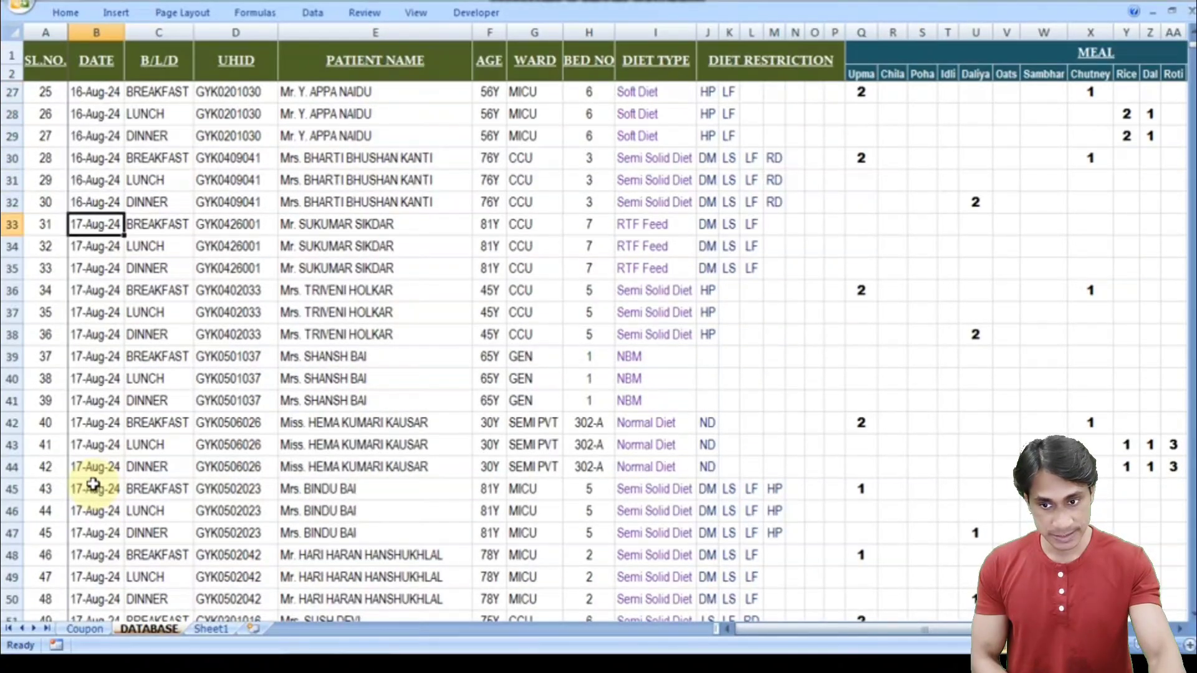
- Set B33 to 18-Aug-24 and fill it down through row 68 with Ctrl+D
{"action": "key", "text": "F2"}
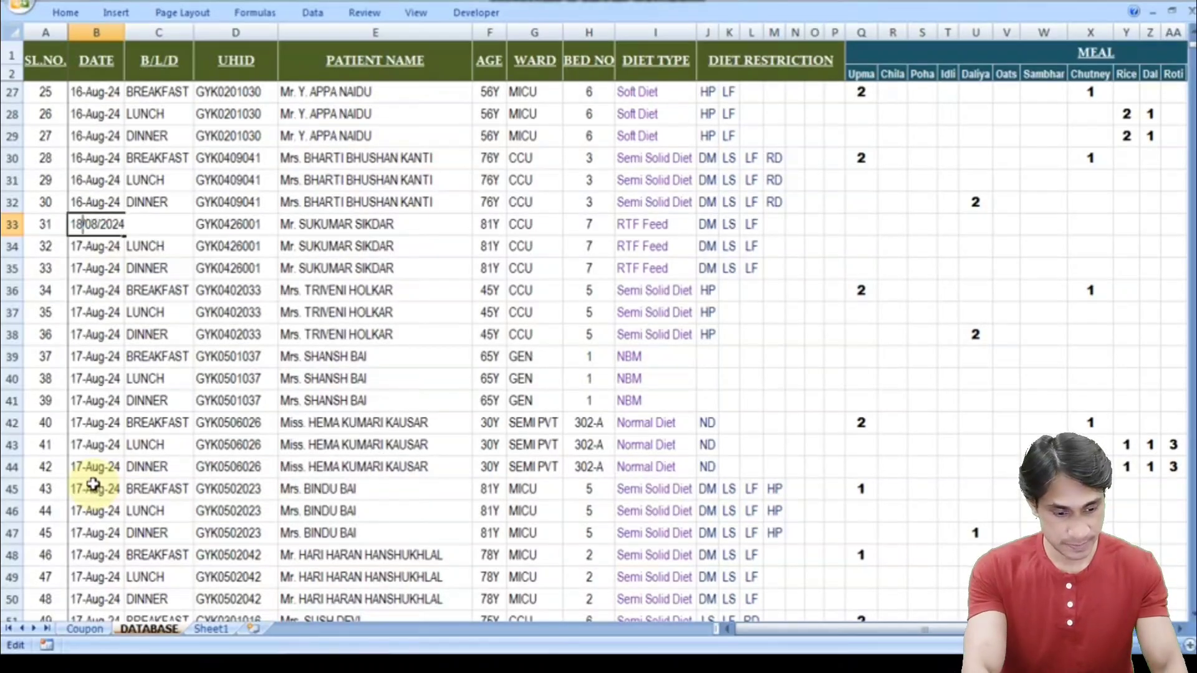
{"action": "key", "text": "Return"}
{"action": "key", "text": "Up"}
{"action": "key", "text": "shift+Down"}
{"action": "key", "text": "shift+Down"}
{"action": "key", "text": "shift+Down"}
{"action": "key", "text": "shift+Down"}
{"action": "key", "text": "shift+Down"}
{"action": "key", "text": "shift+Down"}
{"action": "key", "text": "shift+Down"}
{"action": "key", "text": "shift+Down"}
{"action": "key", "text": "shift+Down"}
{"action": "key", "text": "shift+Down"}
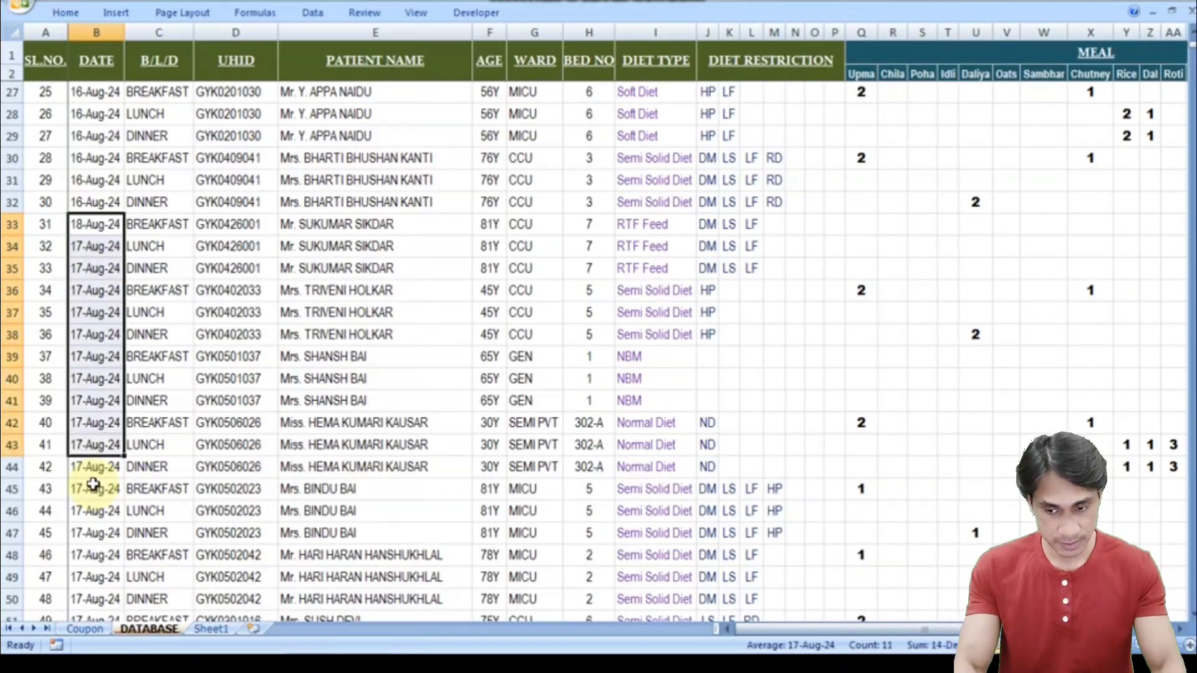
{"action": "key", "text": "shift+Down"}
{"action": "key", "text": "shift+Down"}
{"action": "key", "text": "shift+Down"}
{"action": "key", "text": "shift+Down"}
{"action": "key", "text": "shift+Down"}
{"action": "key", "text": "shift+Down"}
{"action": "key", "text": "shift+Down"}
{"action": "key", "text": "shift+Down"}
{"action": "key", "text": "shift+Down"}
{"action": "key", "text": "shift+Down"}
{"action": "key", "text": "shift+Down"}
{"action": "key", "text": "shift+Down"}
{"action": "key", "text": "shift+Down"}
{"action": "key", "text": "shift+Down"}
{"action": "key", "text": "shift+Down"}
{"action": "key", "text": "shift+Down"}
{"action": "key", "text": "shift+Down"}
{"action": "key", "text": "shift+Down"}
{"action": "key", "text": "shift+Down"}
{"action": "key", "text": "shift+Down"}
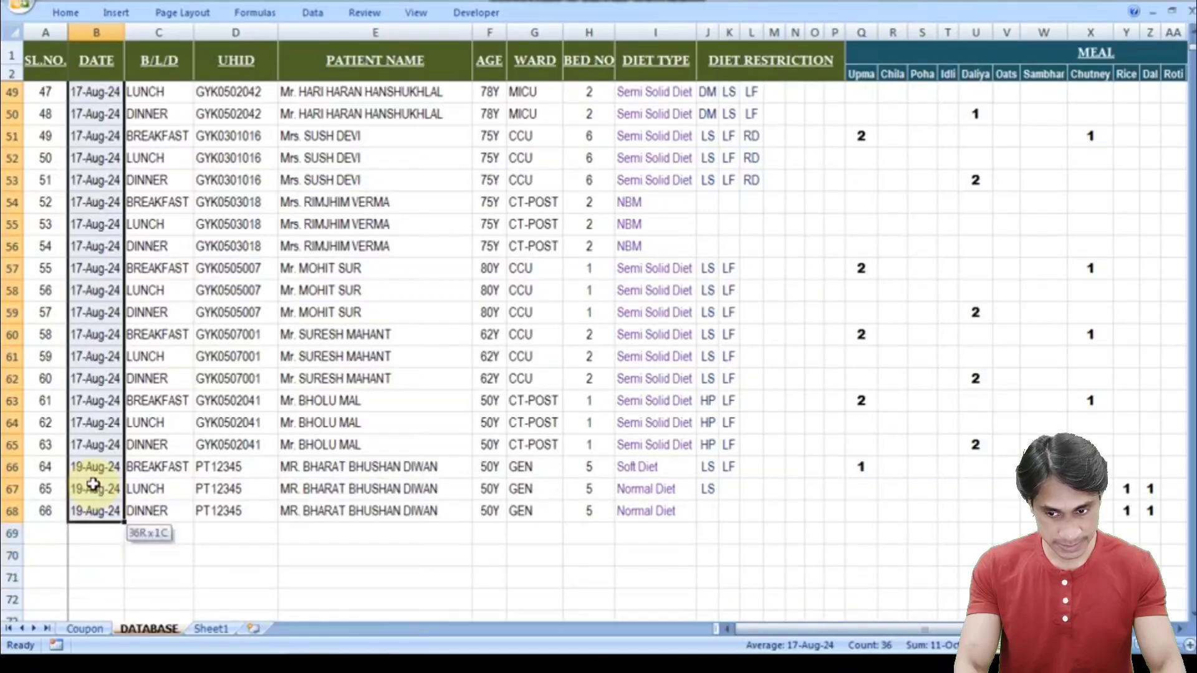
{"action": "key", "text": "ctrl+d"}
{"action": "key", "text": "Down"}
{"action": "key", "text": "Down"}
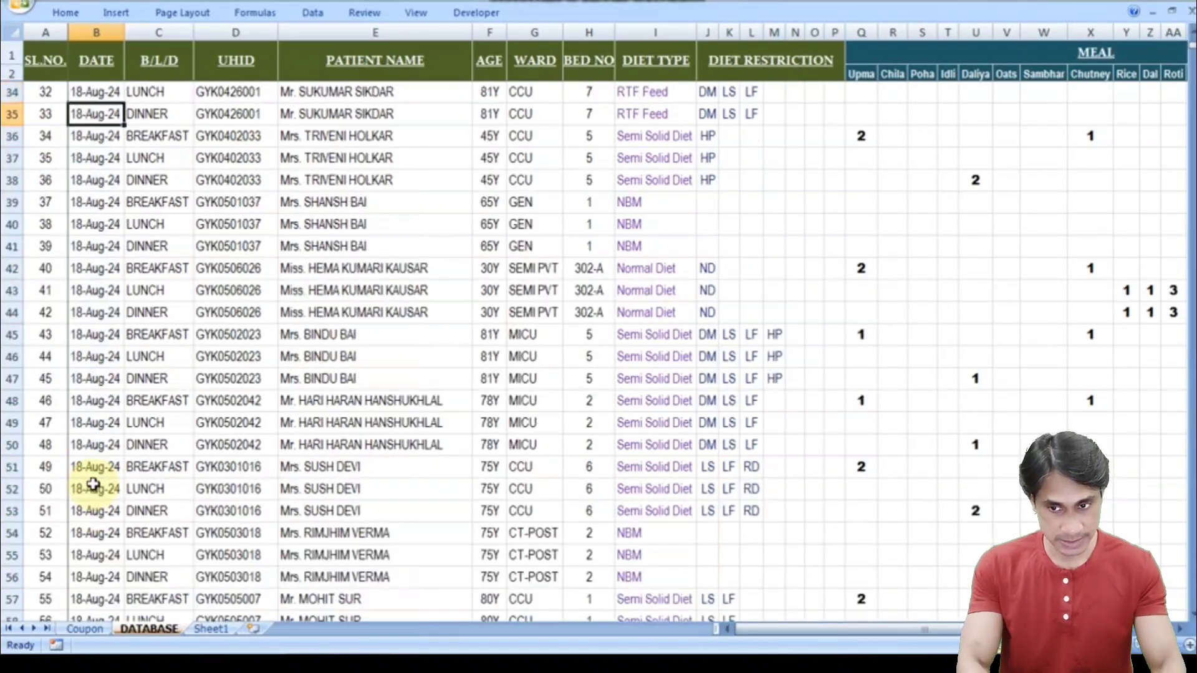
{"action": "key", "text": "Down"}
{"action": "key", "text": "Down"}
{"action": "key", "text": "Down"}
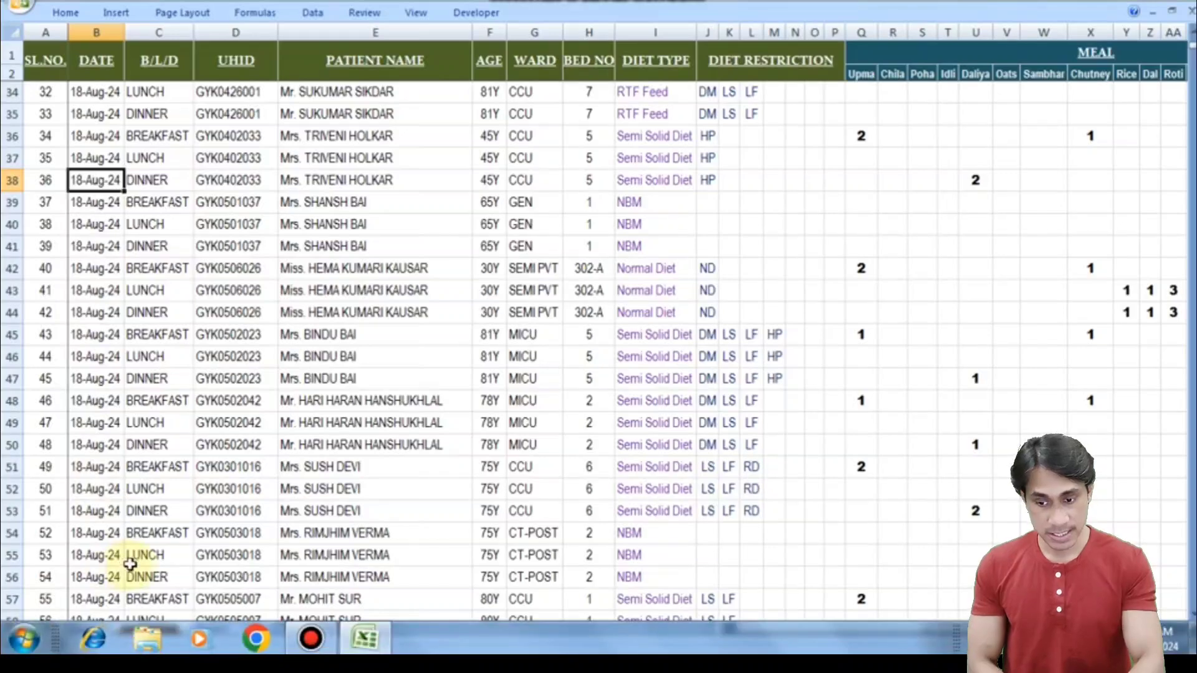
{"action": "left_click", "coordinate": [85, 629]}
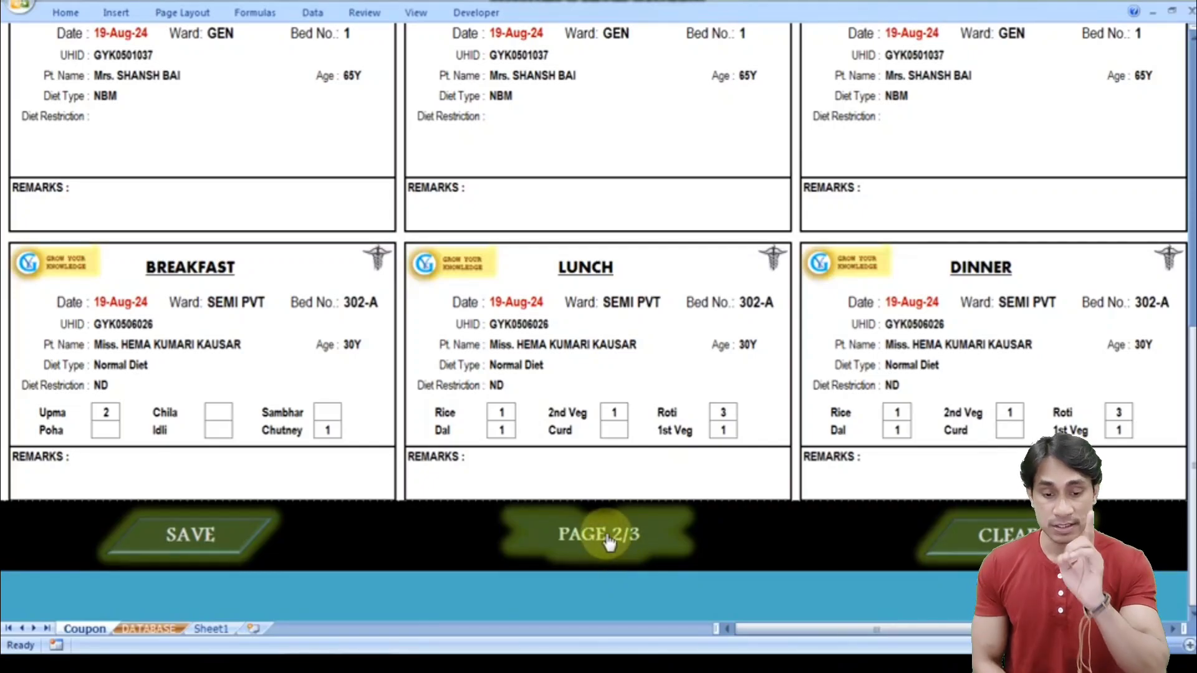
- Scroll the Coupon sheet up slightly and go back to the DATABASE sheet
{"action": "left_click_drag", "start_coordinate": [1191, 386], "coordinate": [1191, 371]}
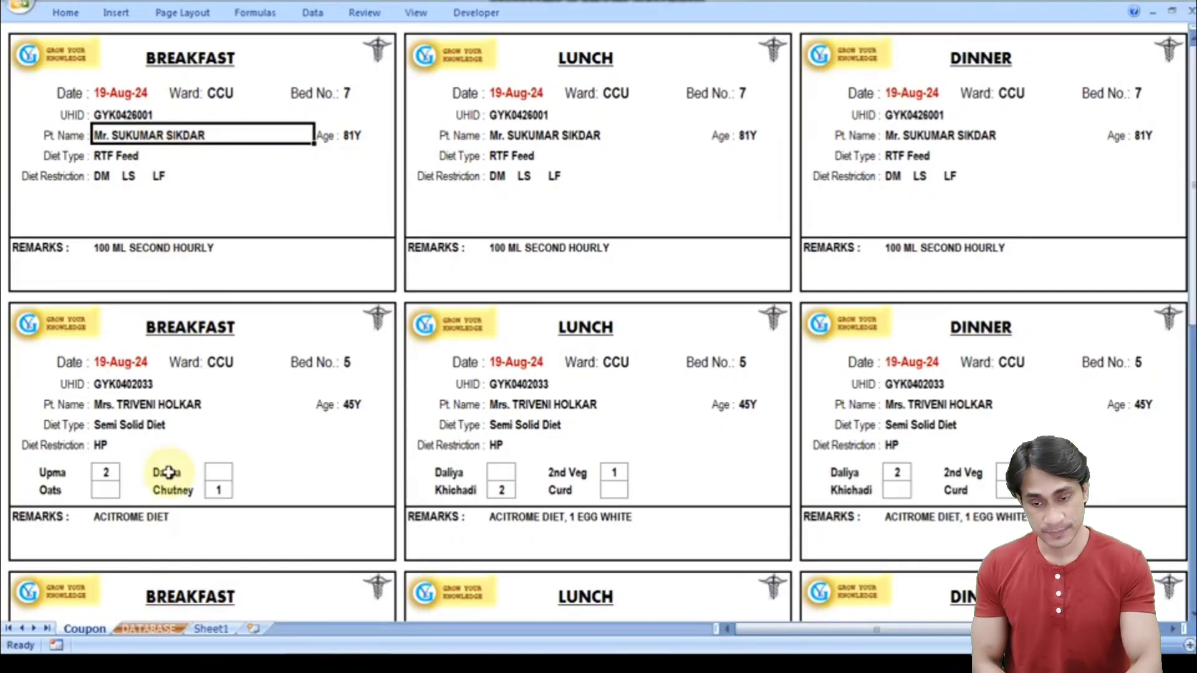
{"action": "left_click", "coordinate": [150, 628]}
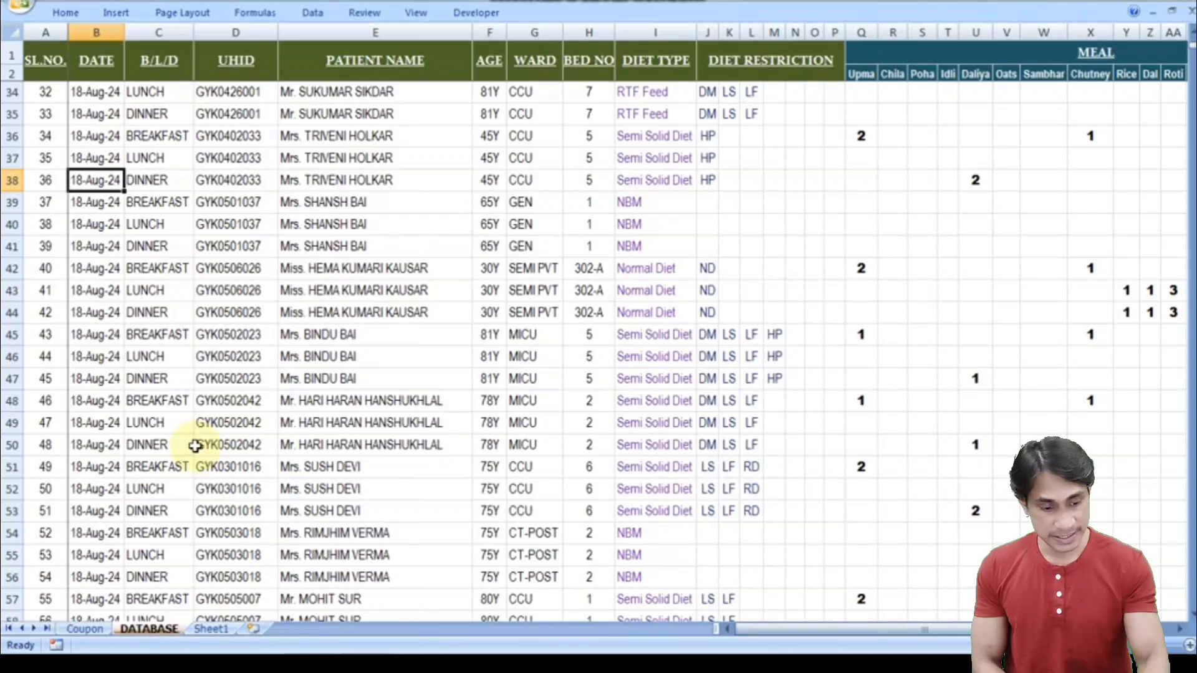
- Check the row 33 patient record in DATABASE before returning to the coupons
{"action": "key", "text": "Up"}
{"action": "key", "text": "Up"}
{"action": "key", "text": "Up"}
{"action": "key", "text": "Up"}
{"action": "key", "text": "Up"}
{"action": "key", "text": "Up"}
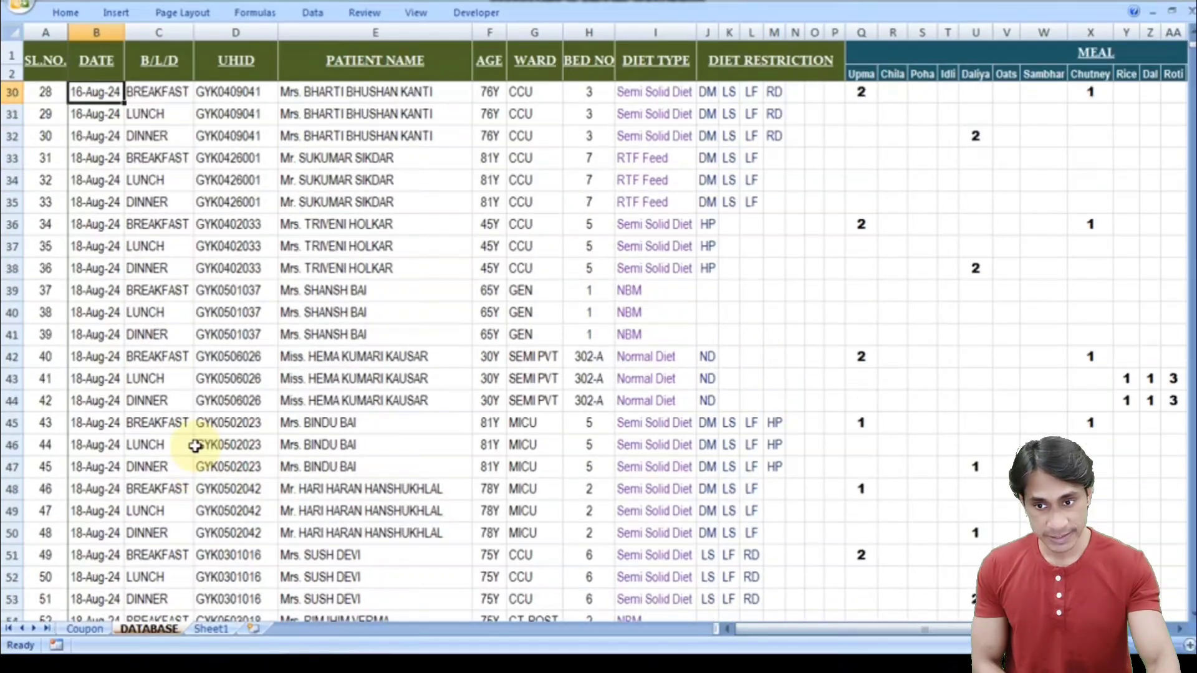
{"action": "key", "text": "Down"}
{"action": "key", "text": "Right"}
{"action": "key", "text": "Right"}
{"action": "key", "text": "Right"}
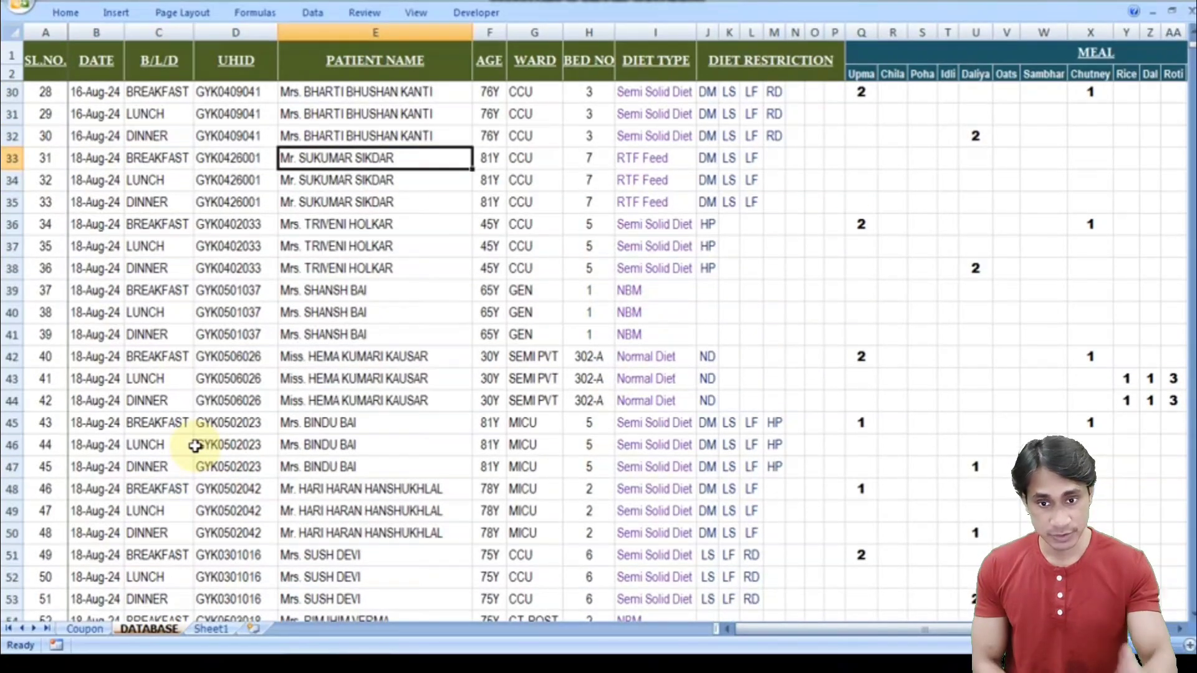
{"action": "left_click", "coordinate": [92, 628]}
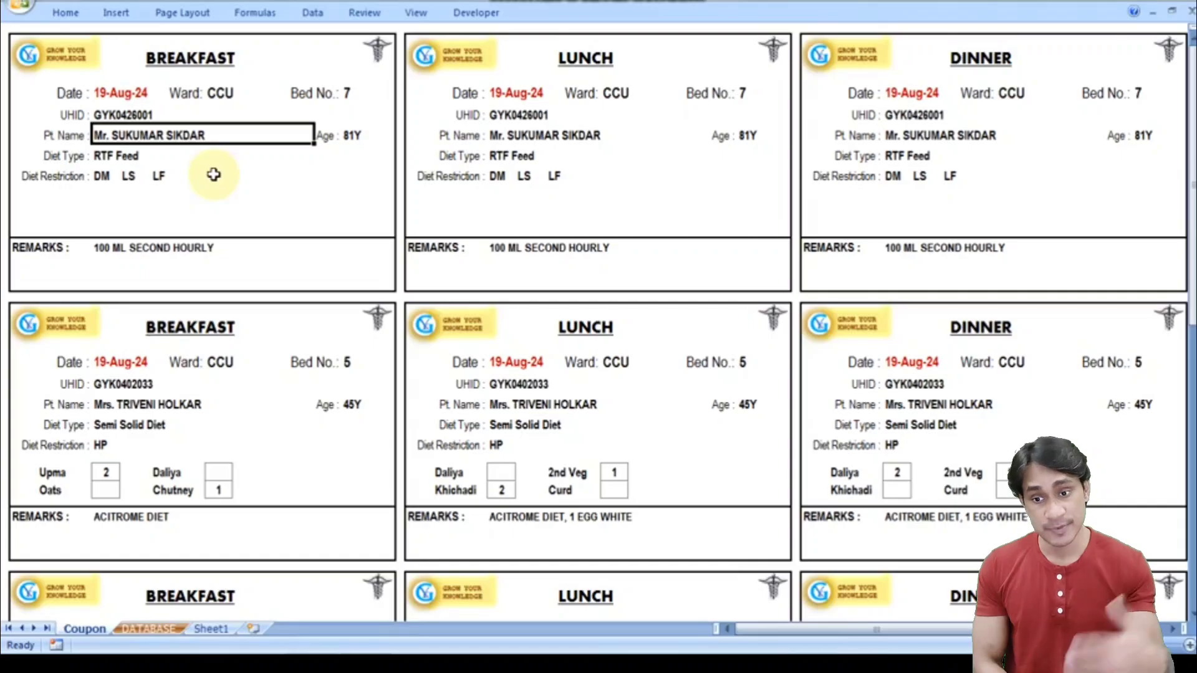
- Load coupon page 2 with the PAGE 2/3 button, then reopen the DATABASE sheet
{"action": "key", "text": "Down"}
{"action": "key", "text": "Down"}
{"action": "key", "text": "Down"}
{"action": "key", "text": "Down"}
{"action": "key", "text": "Down"}
{"action": "key", "text": "Down"}
{"action": "key", "text": "Down"}
{"action": "key", "text": "Down"}
{"action": "key", "text": "Down"}
{"action": "key", "text": "Down"}
{"action": "key", "text": "Down"}
{"action": "key", "text": "Down"}
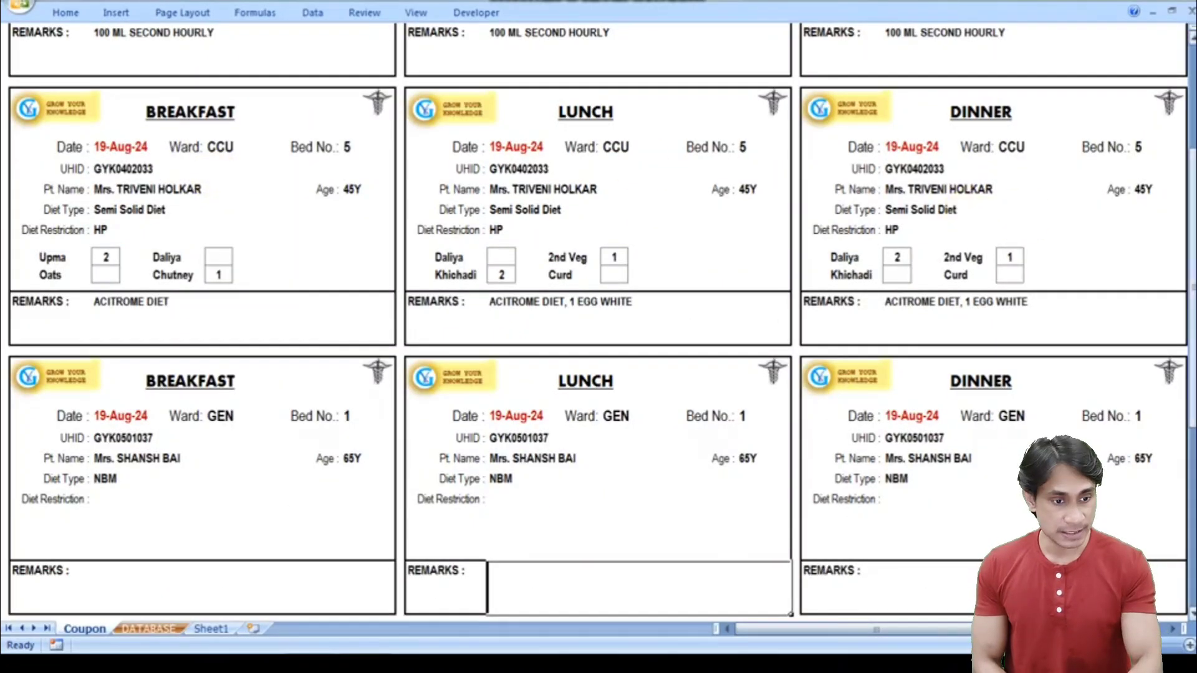
{"action": "scroll", "coordinate": [1186, 293], "scroll_direction": "down", "scroll_amount": 5}
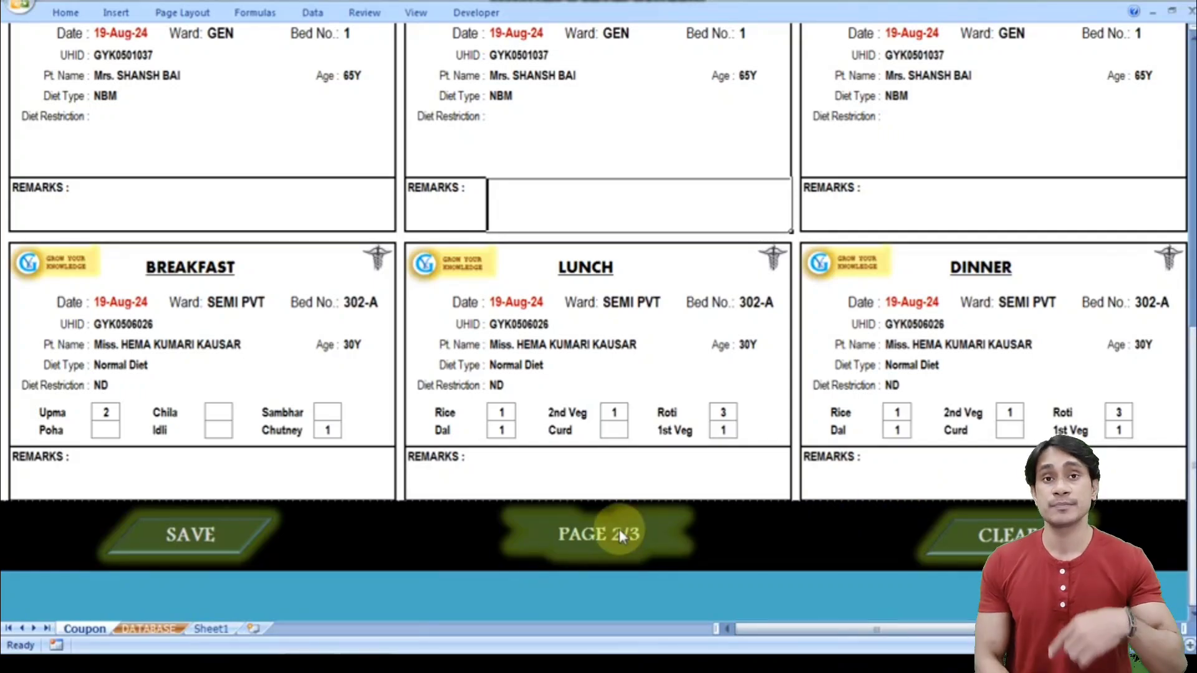
{"action": "left_click", "coordinate": [619, 529]}
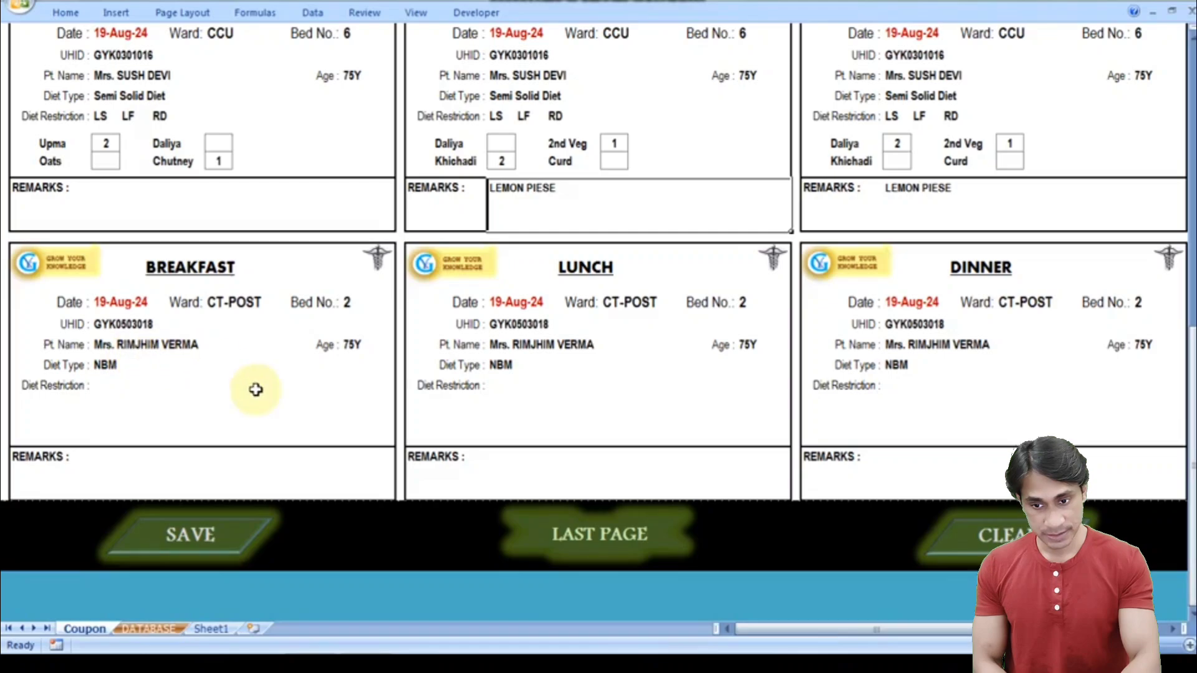
{"action": "left_click", "coordinate": [159, 630]}
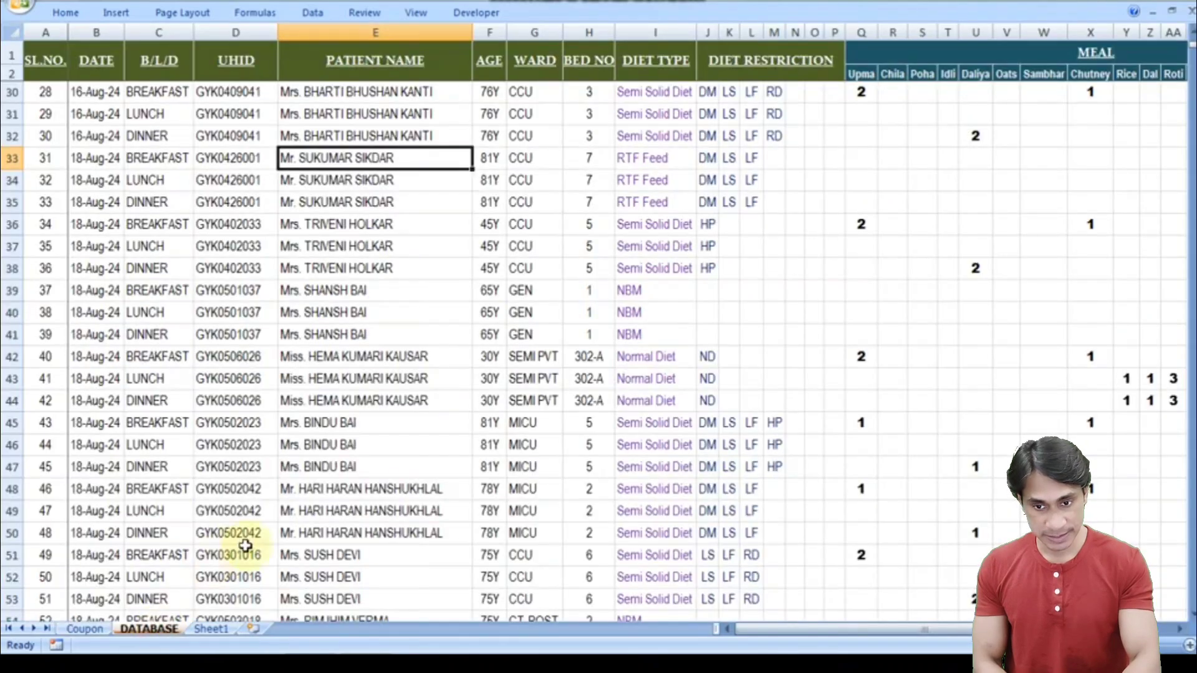
- Check the next patient's breakfast record in DATABASE row 57
{"action": "key", "text": "Down"}
{"action": "key", "text": "Down"}
{"action": "key", "text": "Down"}
{"action": "key", "text": "Down"}
{"action": "key", "text": "Down"}
{"action": "key", "text": "Down"}
{"action": "key", "text": "Down"}
{"action": "key", "text": "Down"}
{"action": "key", "text": "Down"}
{"action": "key", "text": "Down"}
{"action": "key", "text": "Down"}
{"action": "key", "text": "Down"}
{"action": "key", "text": "Down"}
{"action": "key", "text": "Down"}
{"action": "key", "text": "Down"}
{"action": "key", "text": "Down"}
{"action": "key", "text": "Down"}
{"action": "key", "text": "Down"}
{"action": "key", "text": "Down"}
{"action": "key", "text": "Down"}
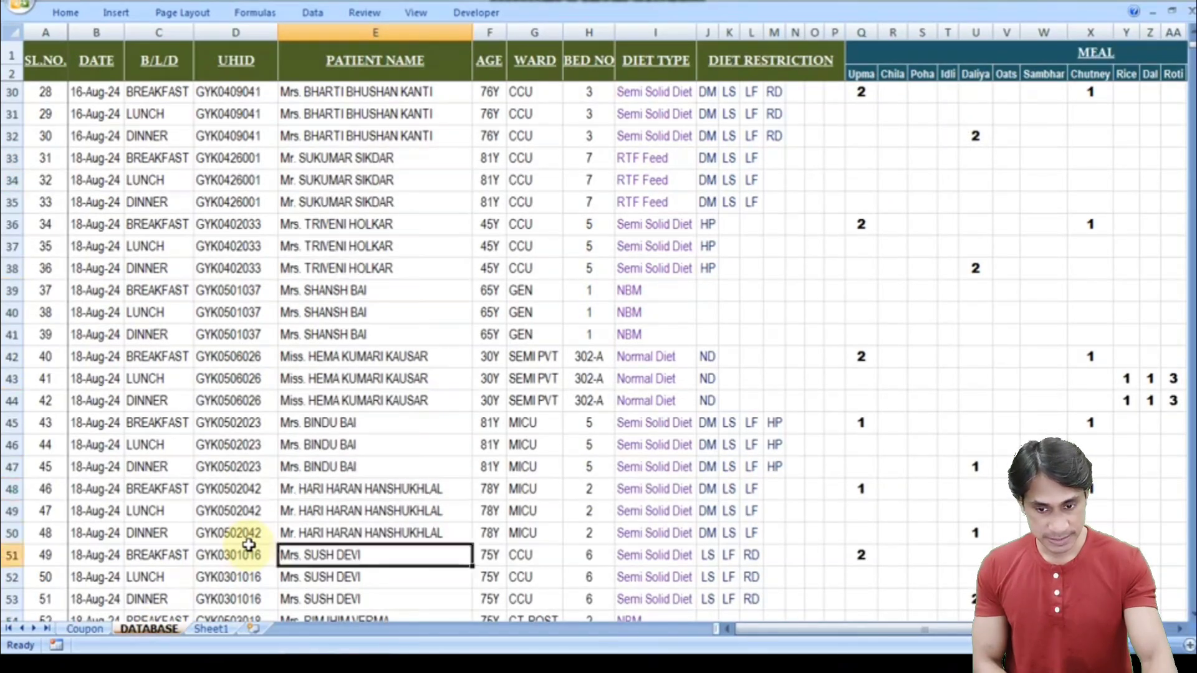
{"action": "scroll", "coordinate": [248, 546], "scroll_direction": "down", "scroll_amount": 3}
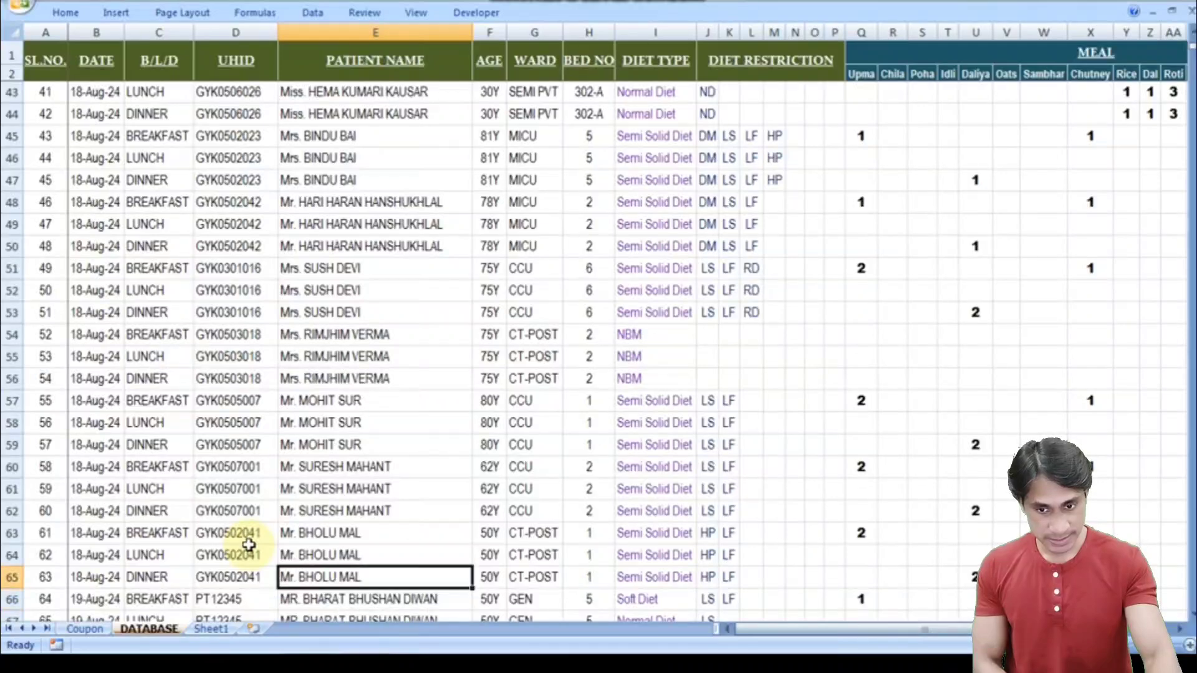
{"action": "key", "text": "Up"}
{"action": "key", "text": "Up"}
{"action": "key", "text": "Down"}
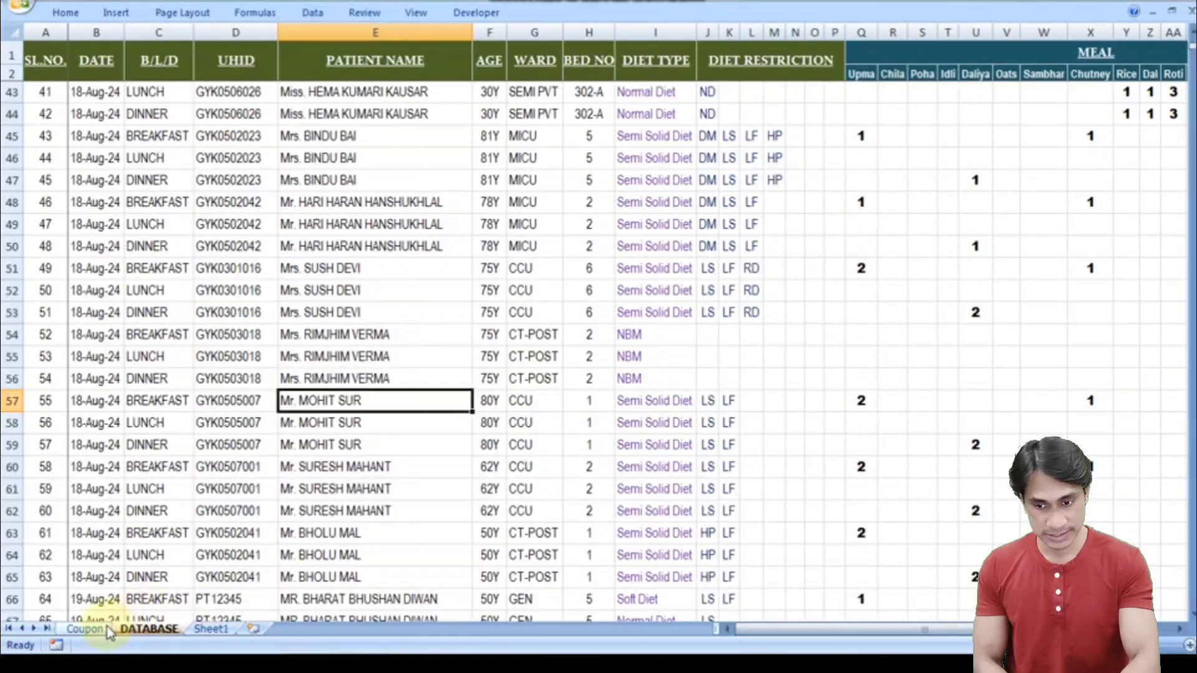
{"action": "left_click", "coordinate": [84, 628]}
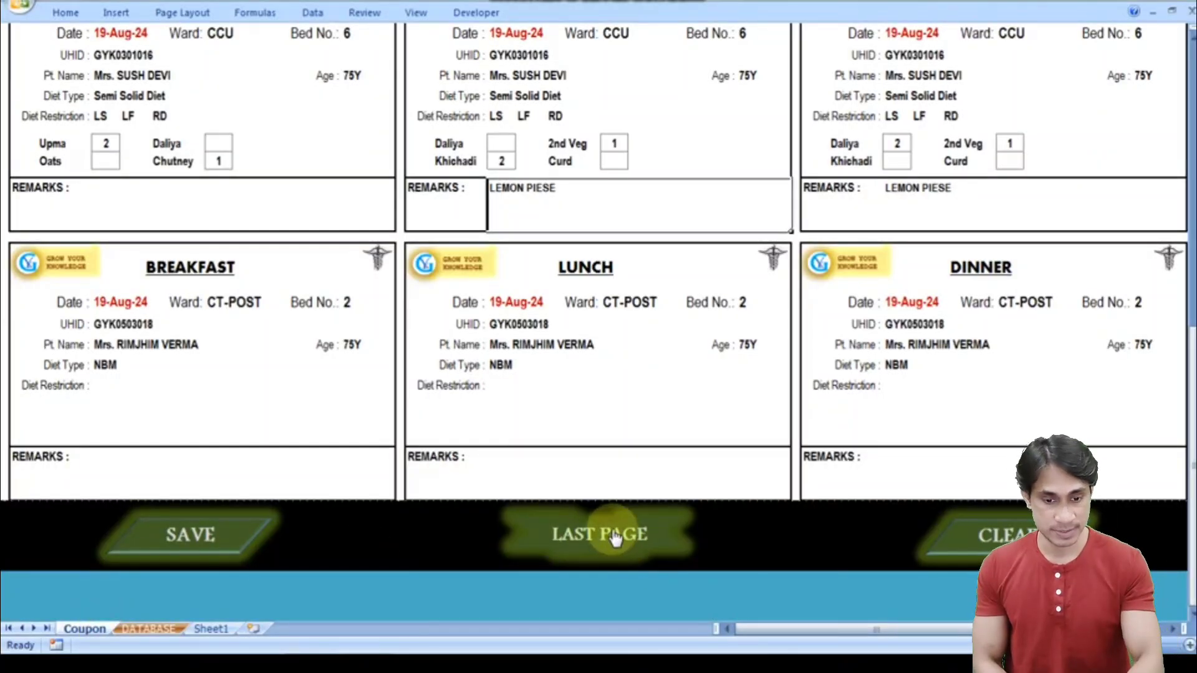
- Load the last coupon page and review it, ending with CT-POST bed 1 and a blank card
{"action": "left_click", "coordinate": [620, 538]}
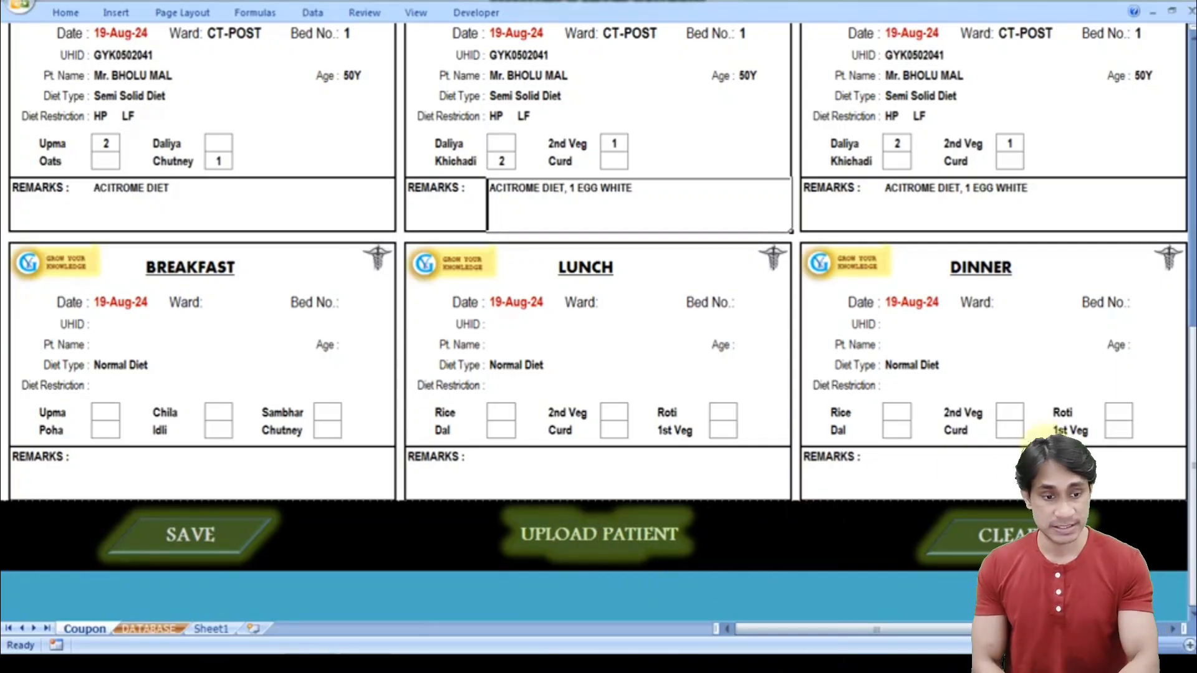
{"action": "left_click_drag", "start_coordinate": [1191, 415], "coordinate": [1192, 405]}
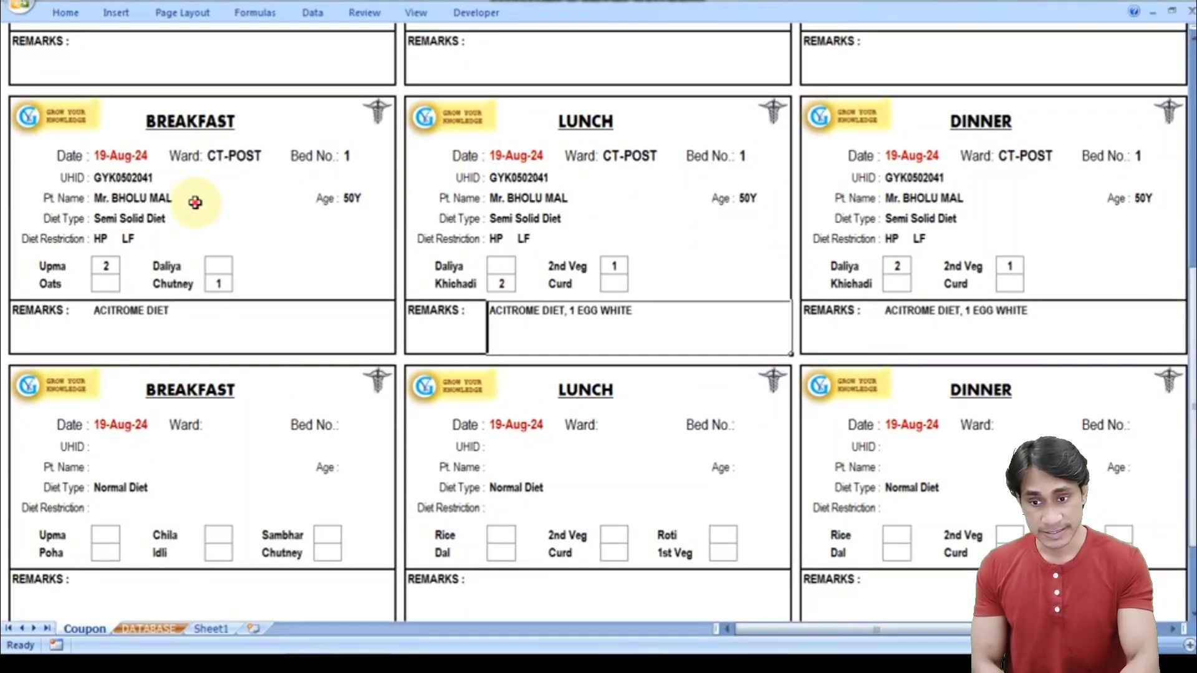
{"action": "left_click", "coordinate": [192, 200]}
{"action": "left_click_drag", "start_coordinate": [1191, 337], "coordinate": [1192, 323]}
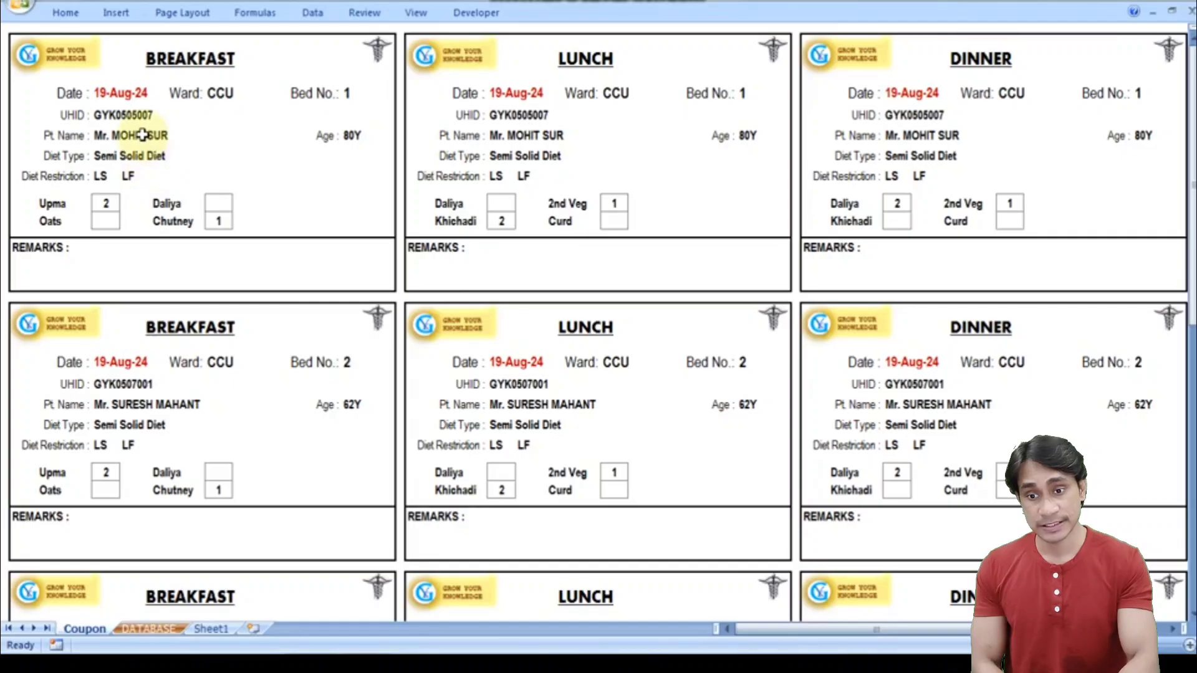
{"action": "left_click_drag", "start_coordinate": [1191, 239], "coordinate": [1192, 246]}
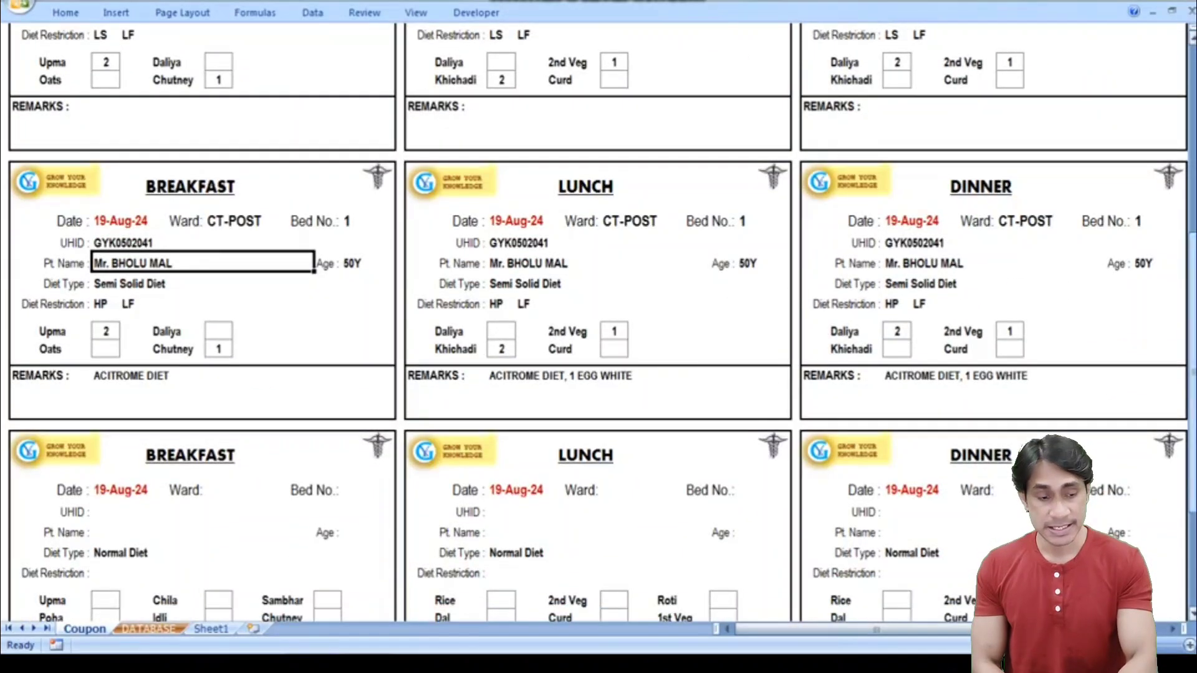
{"action": "left_click_drag", "start_coordinate": [1191, 411], "coordinate": [1191, 414]}
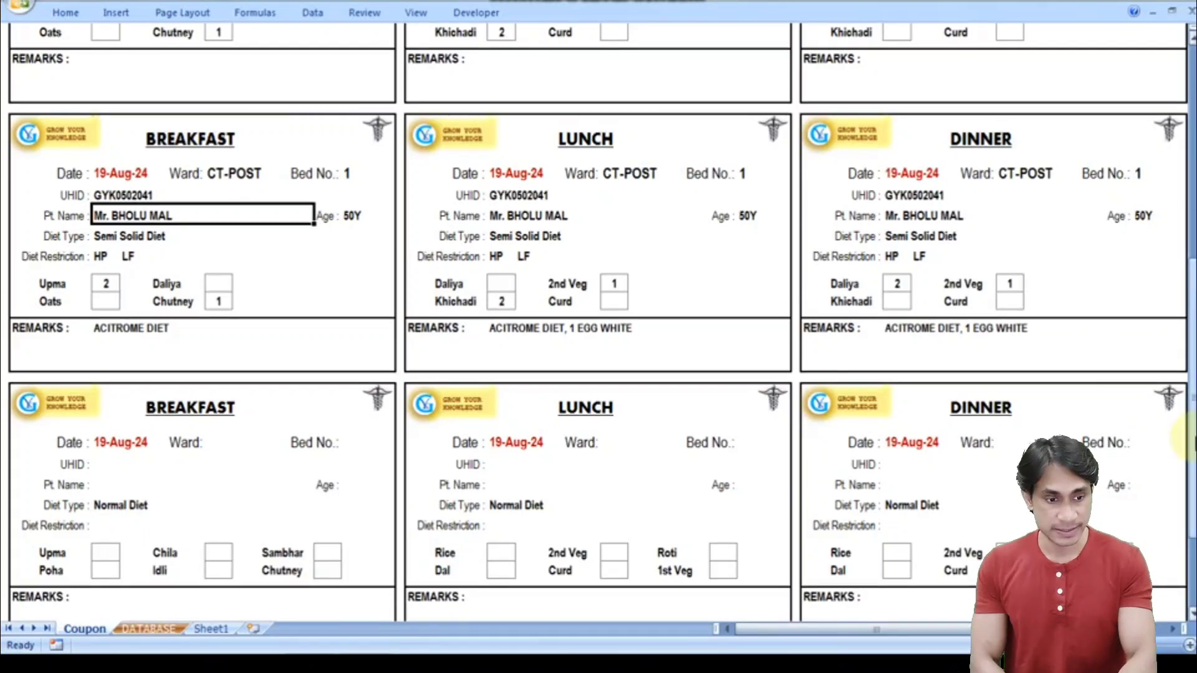
{"action": "left_click", "coordinate": [149, 629]}
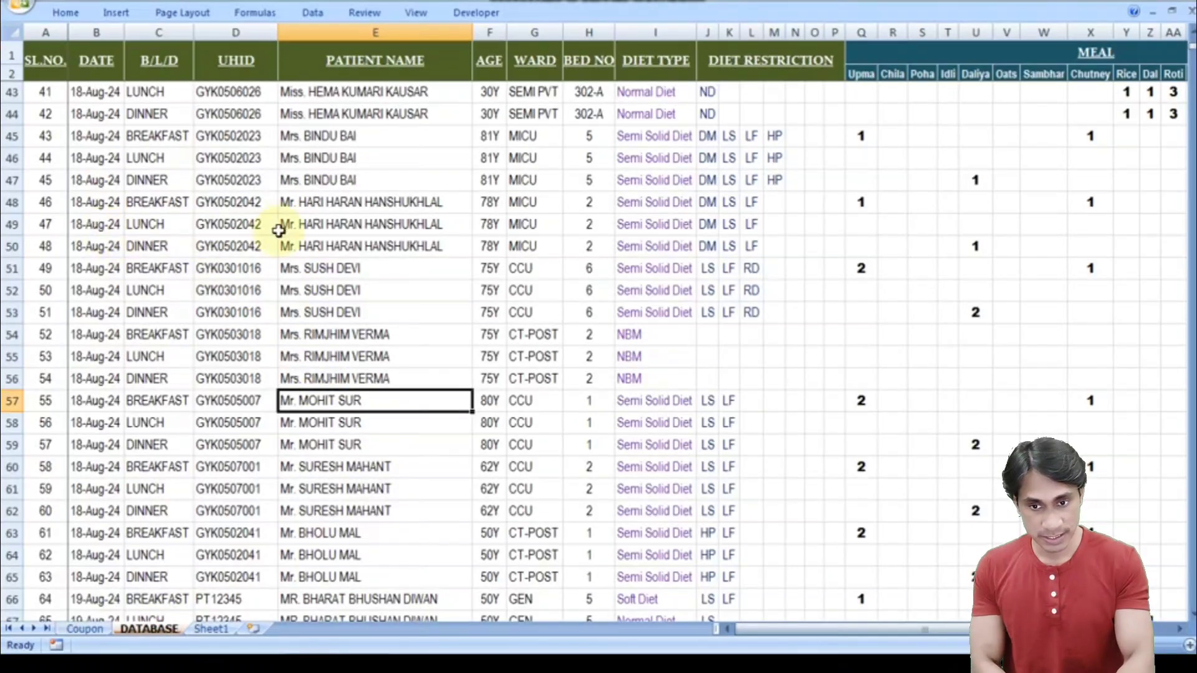
- Select B33:B65 to confirm the 18-Aug-24 dates, then return to the Coupon sheet
{"action": "left_click", "coordinate": [95, 100]}
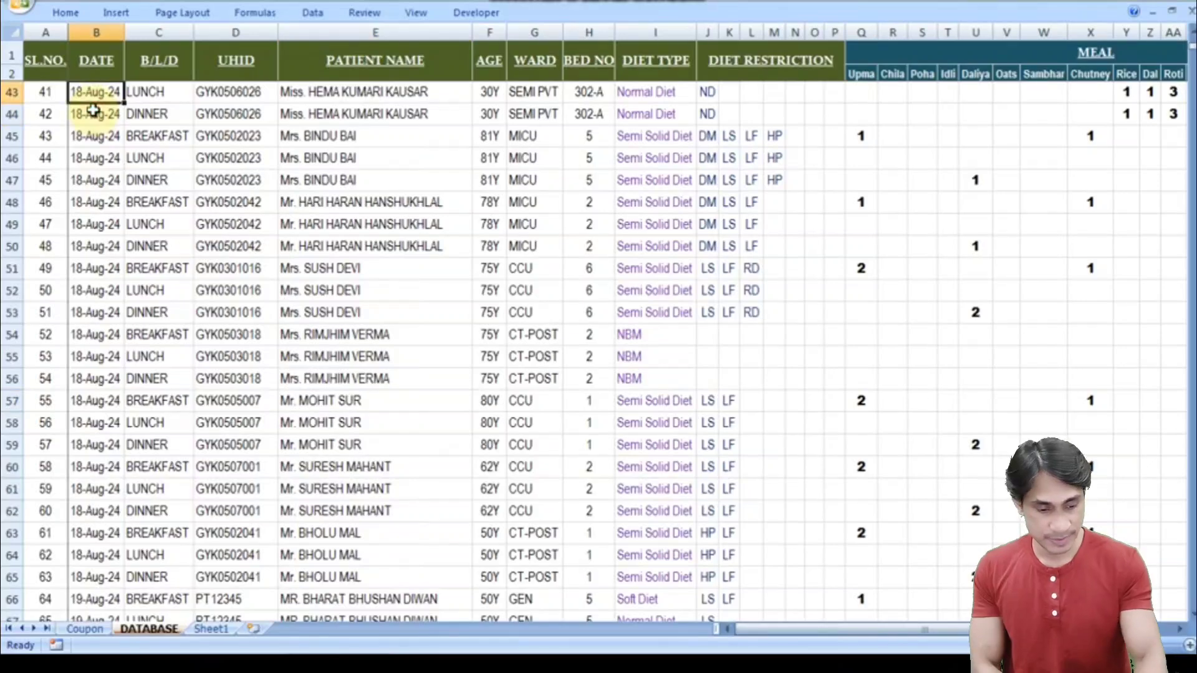
{"action": "key", "text": "Up"}
{"action": "key", "text": "Up"}
{"action": "key", "text": "Up"}
{"action": "key", "text": "Up"}
{"action": "key", "text": "Up"}
{"action": "key", "text": "Up"}
{"action": "key", "text": "Up"}
{"action": "key", "text": "Up"}
{"action": "key", "text": "Up"}
{"action": "key", "text": "Up"}
{"action": "key", "text": "Up"}
{"action": "key", "text": "Up"}
{"action": "key", "text": "Up"}
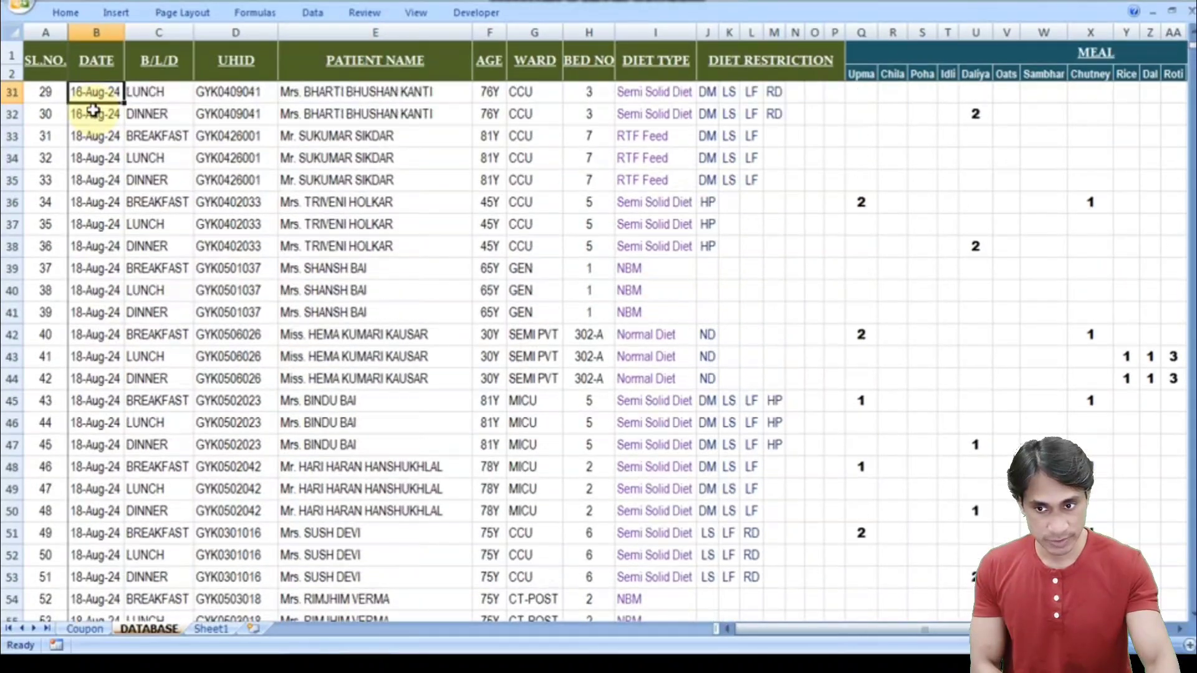
{"action": "key", "text": "Down"}
{"action": "key", "text": "Down"}
{"action": "key", "text": "Down"}
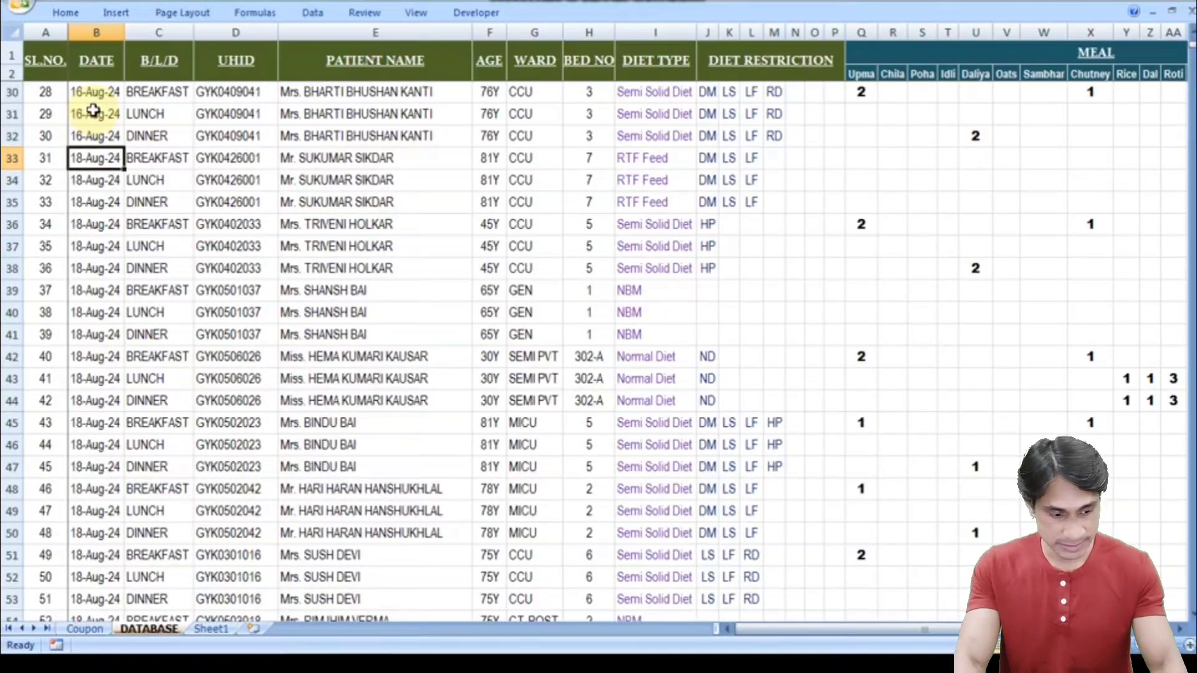
{"action": "key", "text": "shift+Page_Down"}
{"action": "key", "text": "shift+Down"}
{"action": "key", "text": "shift+Down"}
{"action": "key", "text": "shift+Down"}
{"action": "key", "text": "shift+Down"}
{"action": "key", "text": "shift+Down"}
{"action": "key", "text": "shift+Down"}
{"action": "key", "text": "shift+Down"}
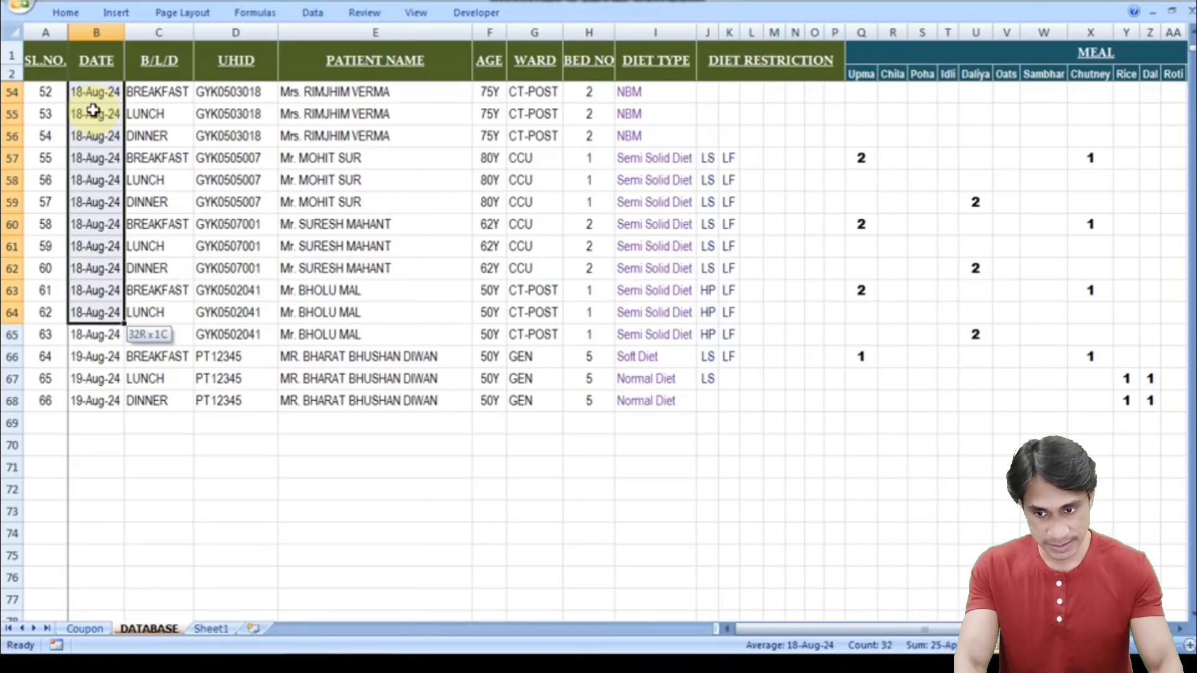
{"action": "key", "text": "shift+Down"}
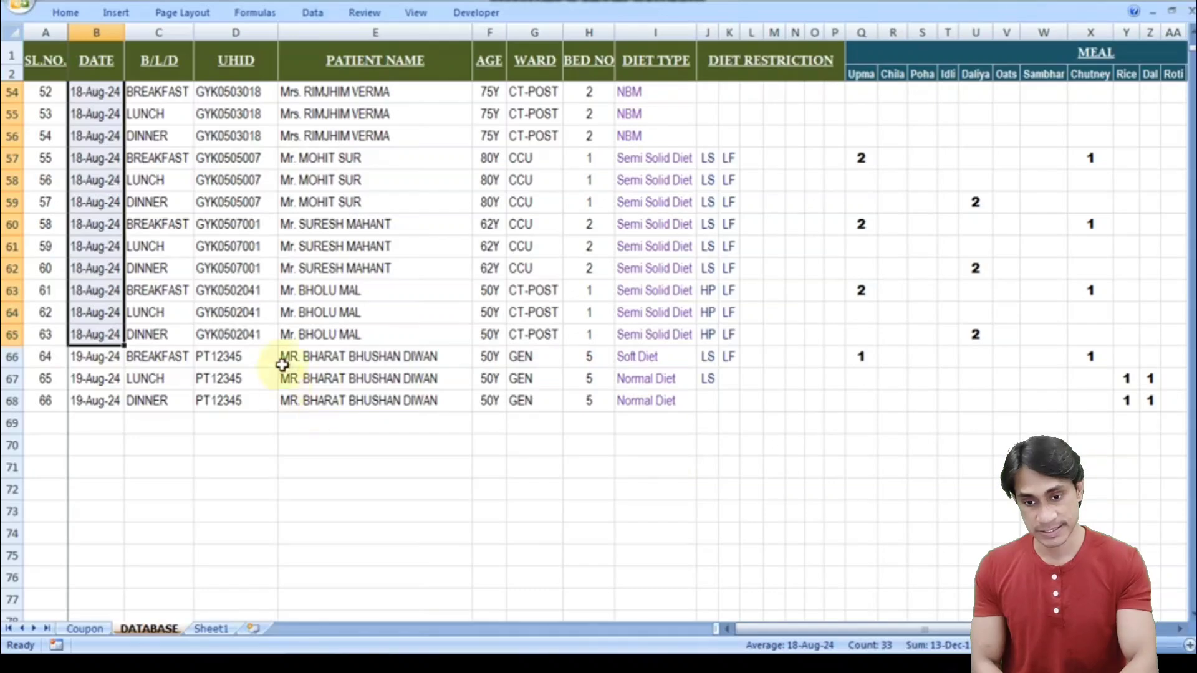
{"action": "left_click", "coordinate": [241, 574]}
{"action": "left_click", "coordinate": [84, 628]}
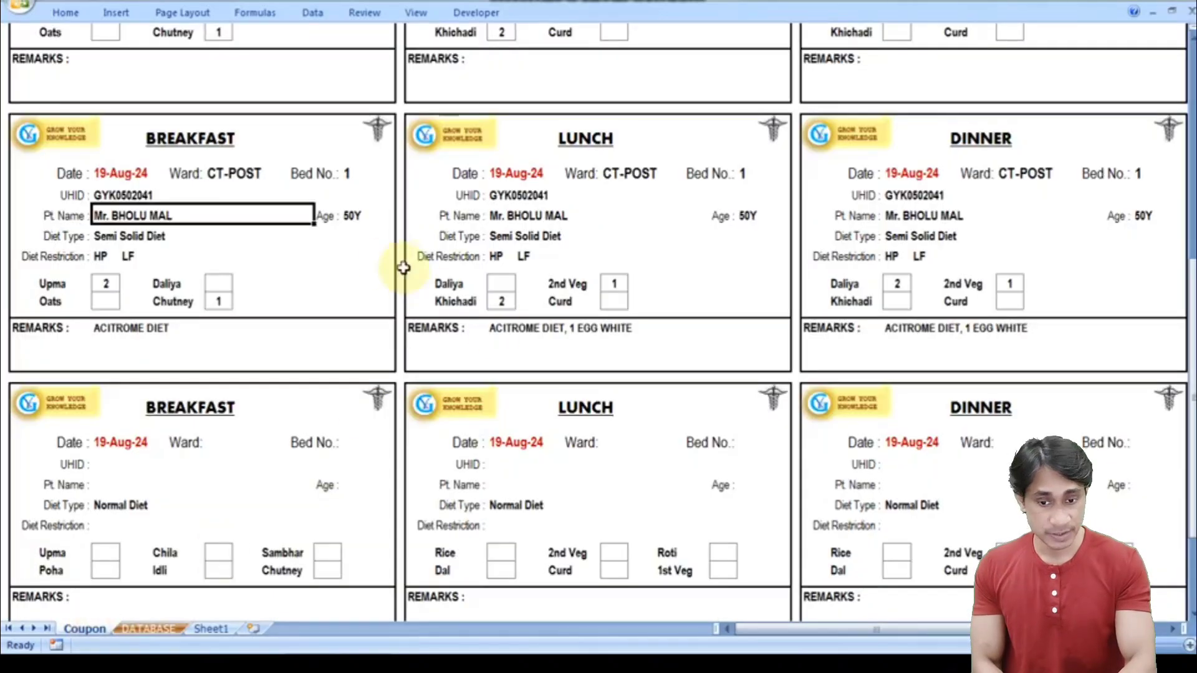
- Rerun UPLOAD PATIENT so the coupons start with the CCU bed 1 and bed 2 patients
{"action": "scroll", "coordinate": [598, 312], "scroll_direction": "down", "scroll_amount": 3}
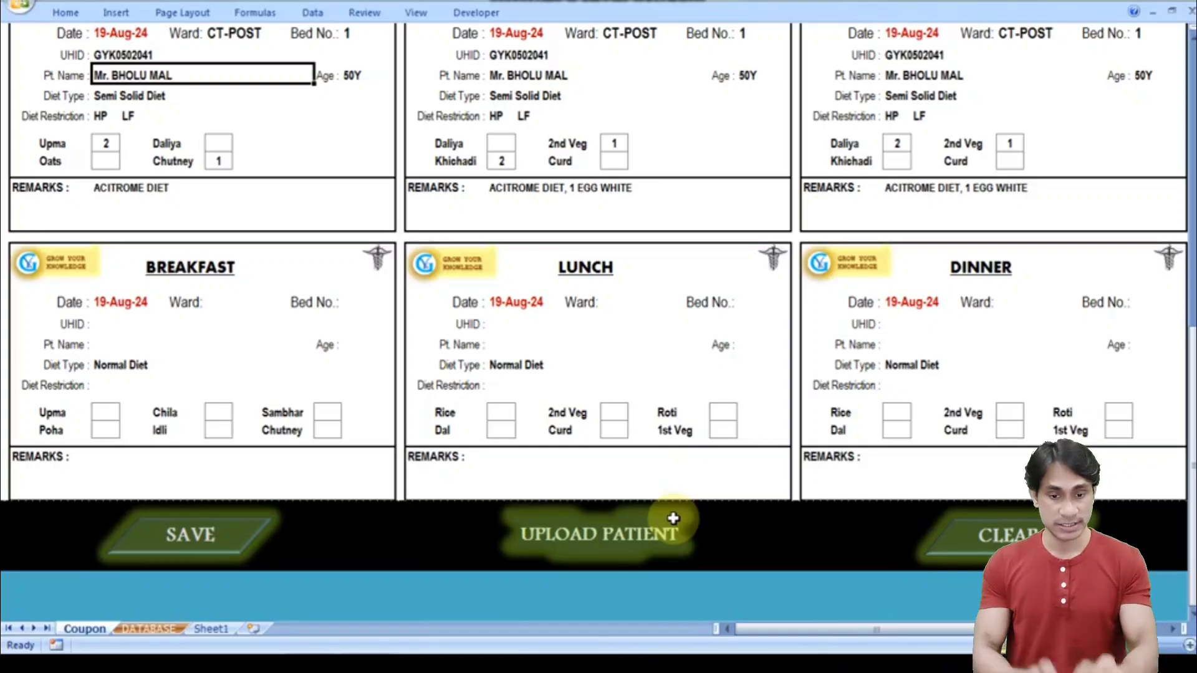
{"action": "left_click", "coordinate": [673, 518]}
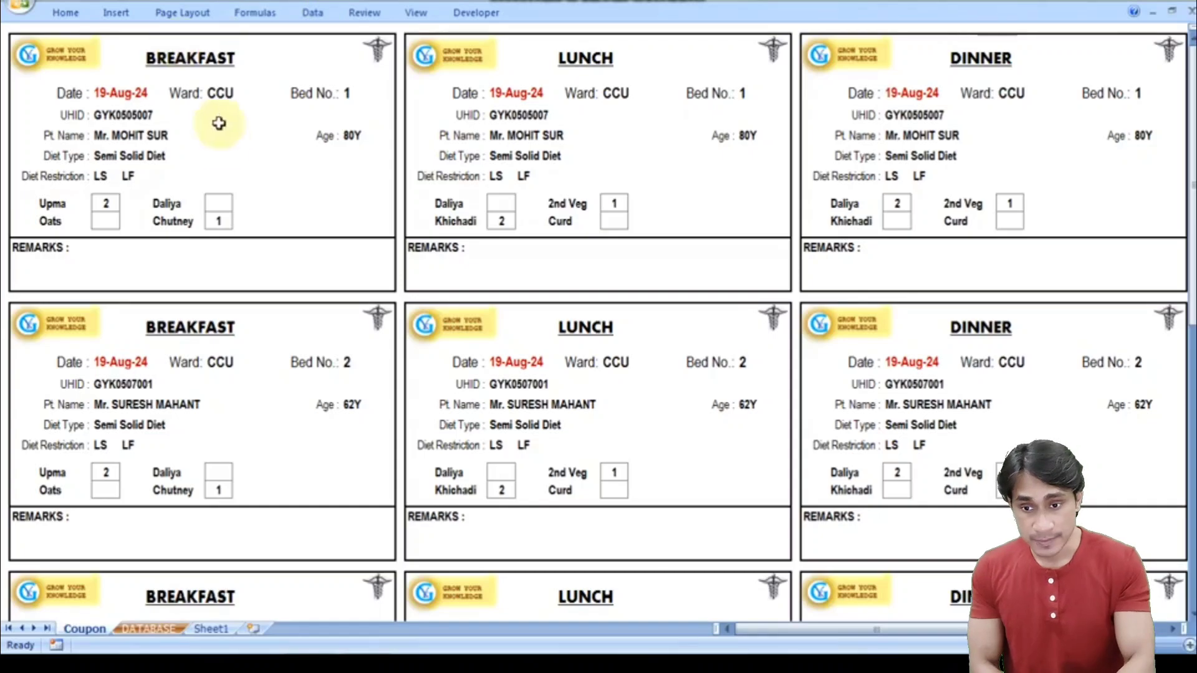
{"action": "left_click", "coordinate": [135, 136]}
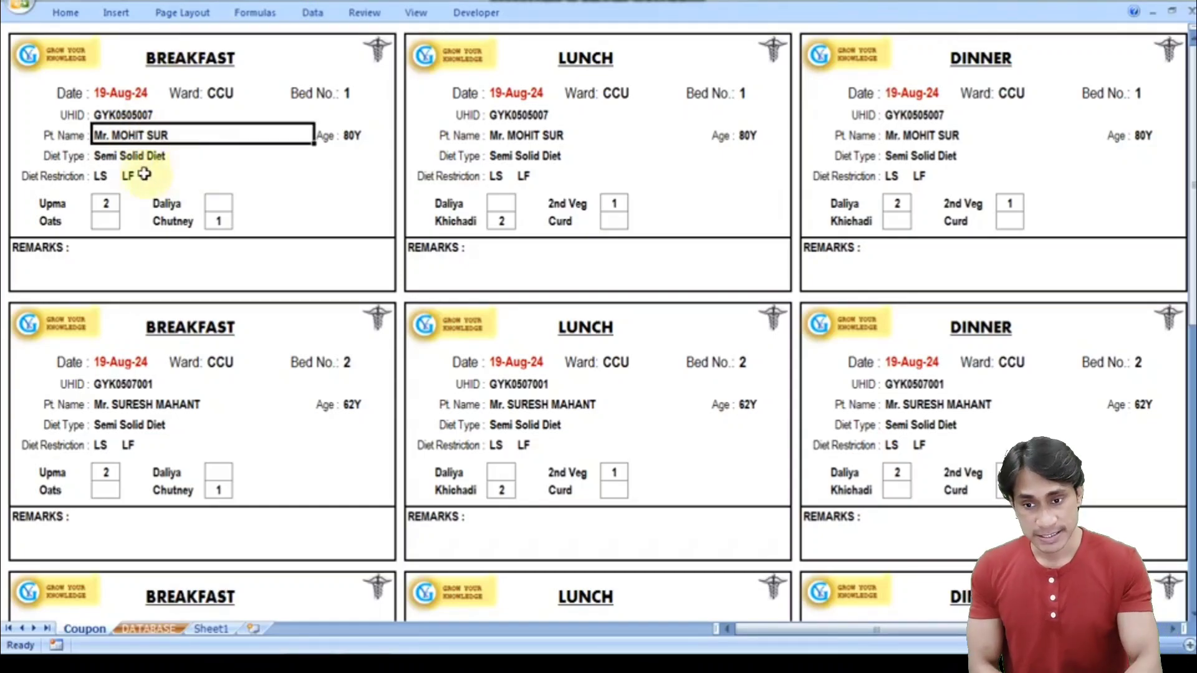
{"action": "left_click", "coordinate": [118, 156]}
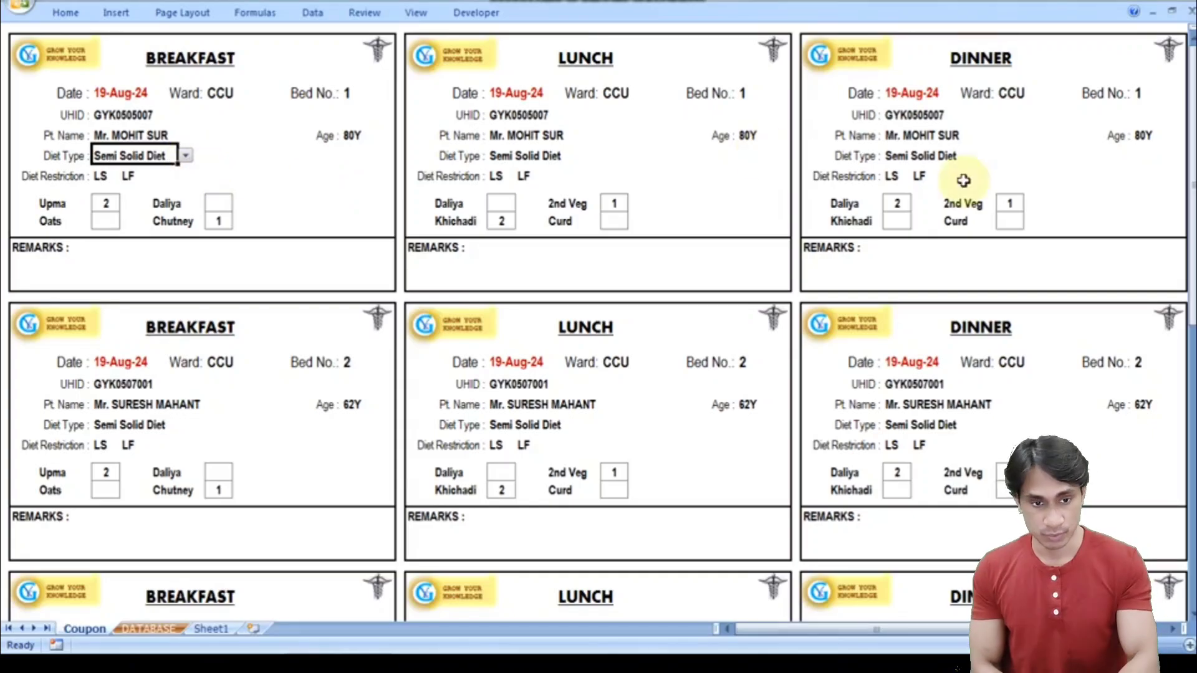
{"action": "left_click", "coordinate": [1191, 181]}
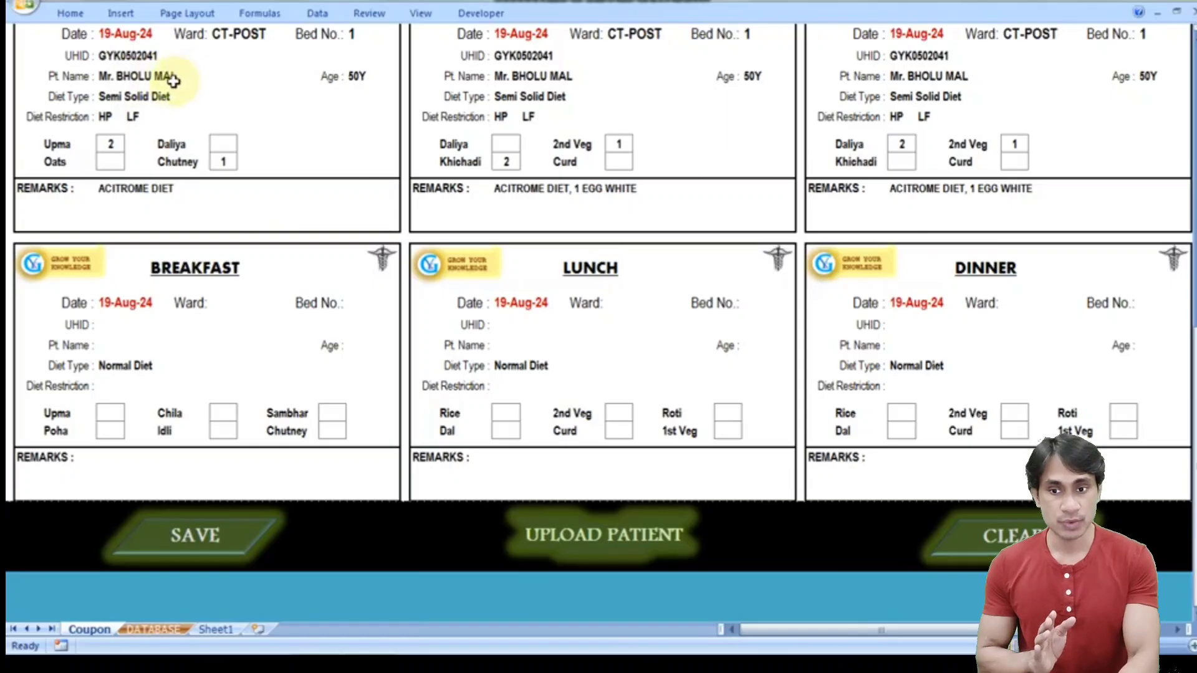
- Select the top breakfast coupon's UHID cell, then switch to the DATABASE sheet
{"action": "left_click", "coordinate": [130, 60]}
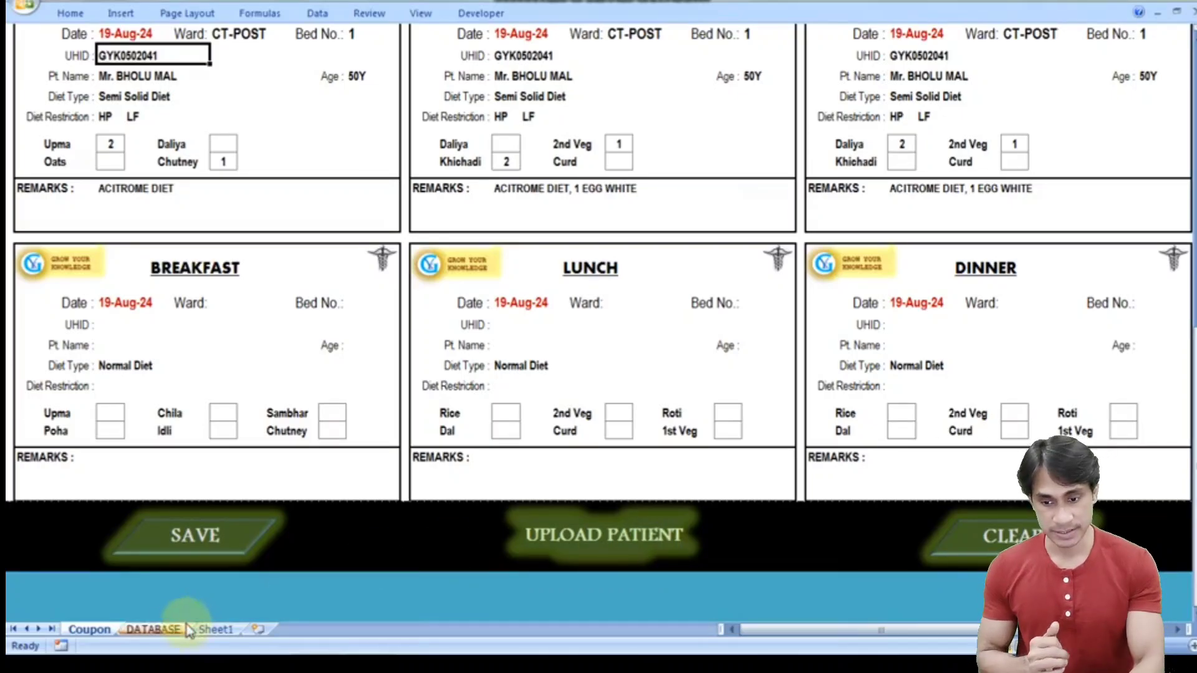
{"action": "left_click", "coordinate": [163, 628]}
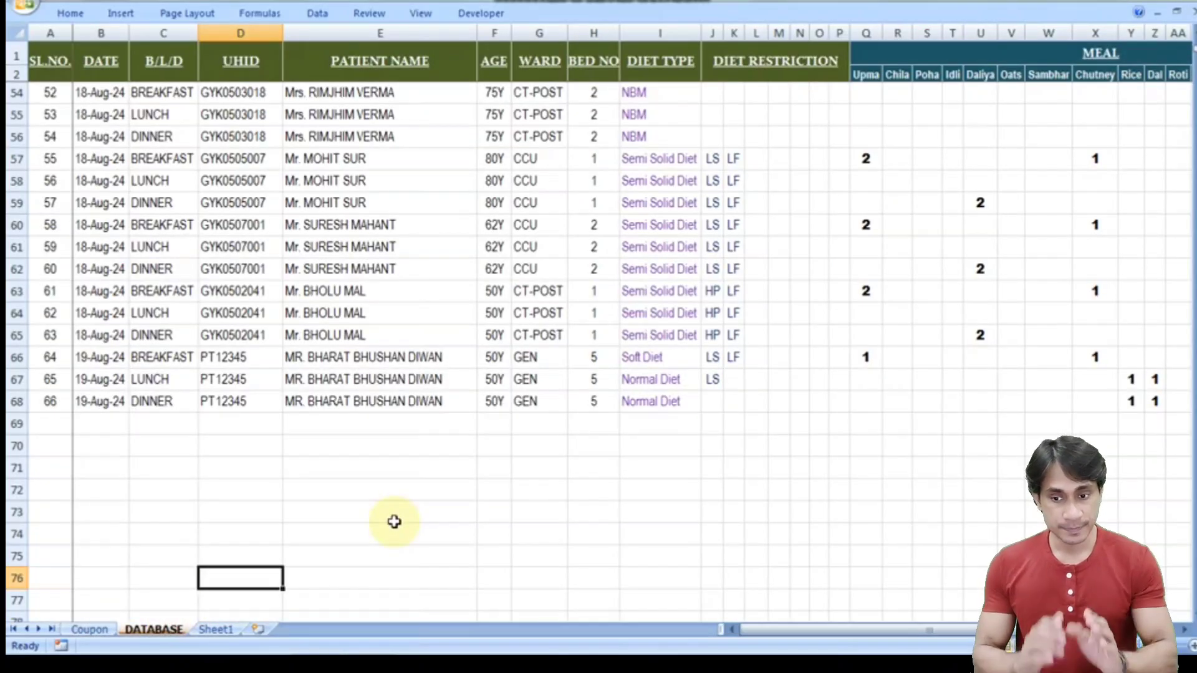
- Delete the GEN bed 5 patient's three 19-Aug-24 records in DATABASE rows 66–68
{"action": "left_click", "coordinate": [89, 630]}
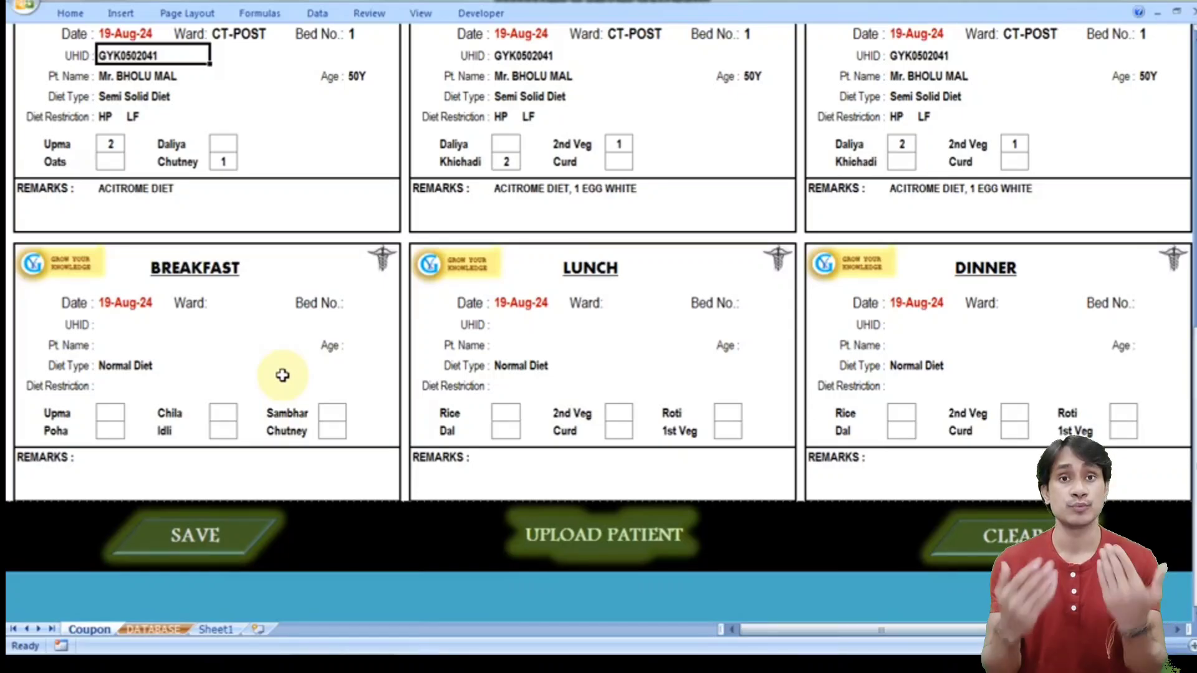
{"action": "left_click", "coordinate": [160, 629]}
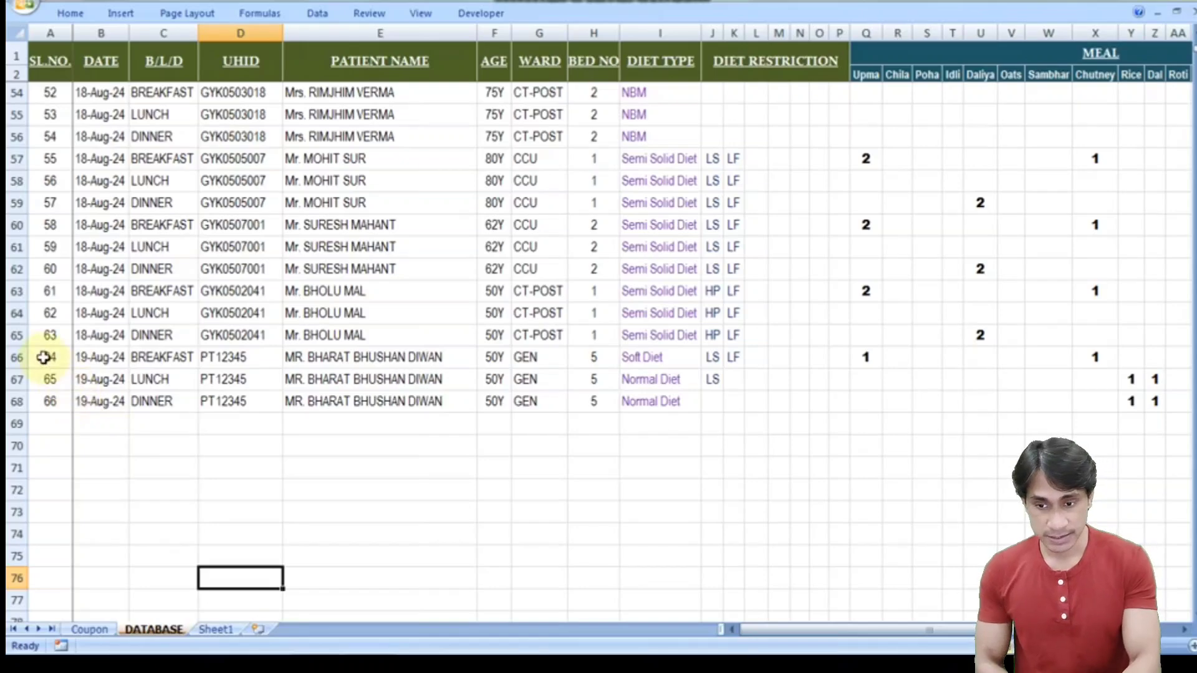
{"action": "left_click_drag", "start_coordinate": [11, 359], "coordinate": [13, 399]}
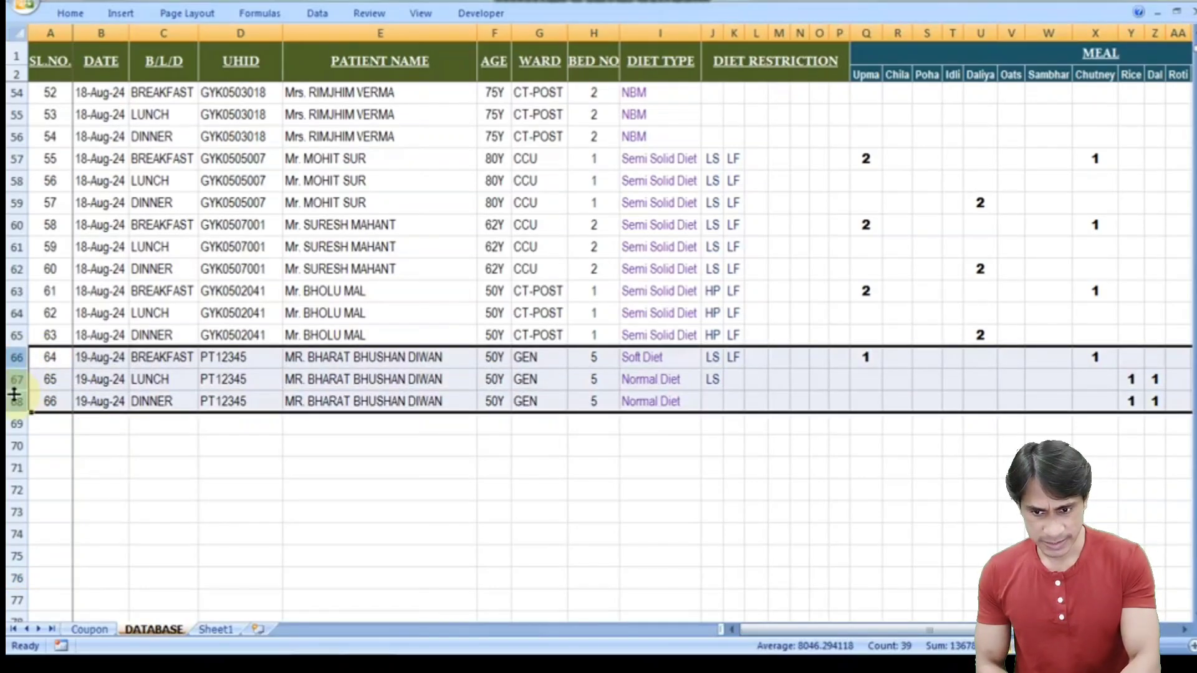
{"action": "key", "text": "Delete"}
{"action": "left_click", "coordinate": [119, 382]}
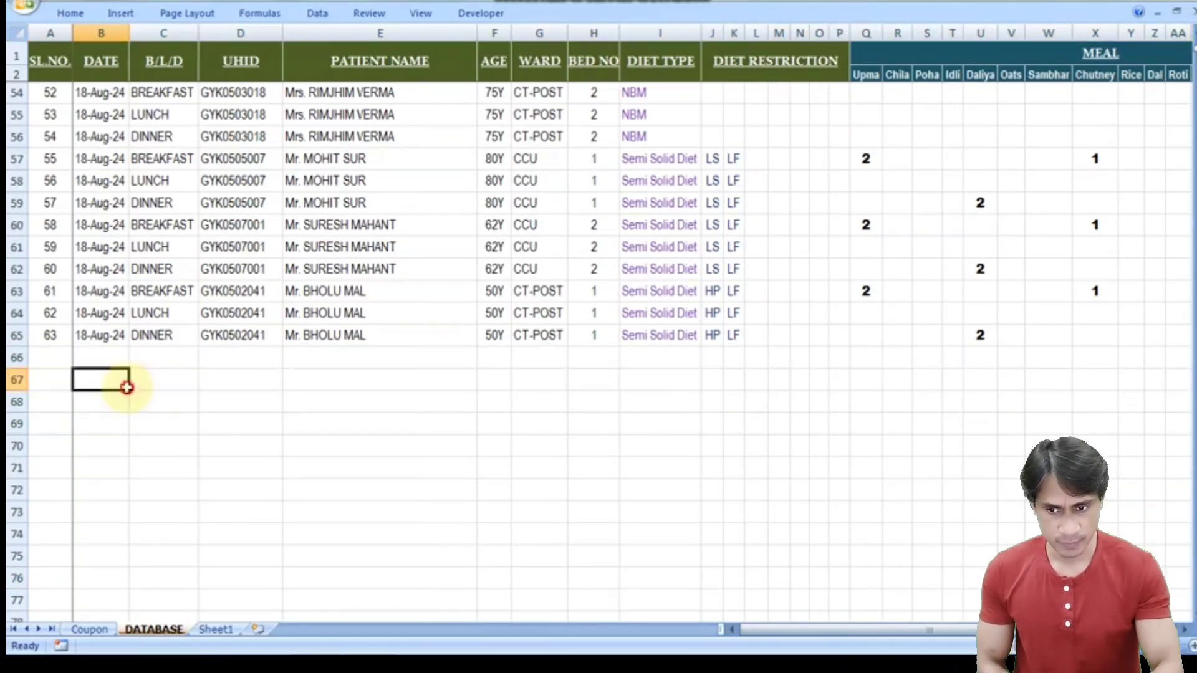
{"action": "left_click", "coordinate": [108, 337]}
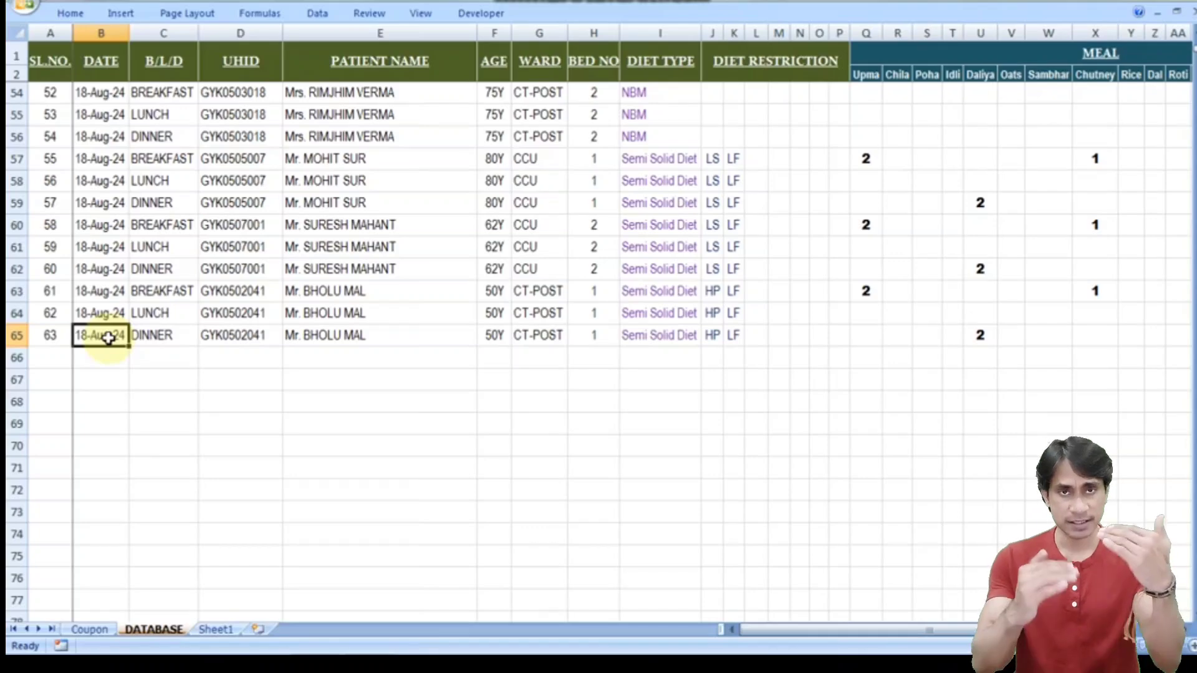
{"action": "key", "text": "Up"}
{"action": "key", "text": "Up"}
{"action": "key", "text": "Up"}
{"action": "key", "text": "Up"}
{"action": "key", "text": "Up"}
{"action": "key", "text": "Up"}
{"action": "key", "text": "Up"}
{"action": "key", "text": "Up"}
{"action": "key", "text": "Up"}
{"action": "key", "text": "Up"}
{"action": "key", "text": "Up"}
{"action": "key", "text": "Up"}
{"action": "key", "text": "Up"}
{"action": "key", "text": "Up"}
{"action": "key", "text": "Up"}
{"action": "key", "text": "Up"}
{"action": "key", "text": "Up"}
{"action": "key", "text": "Up"}
{"action": "key", "text": "Up"}
{"action": "key", "text": "Up"}
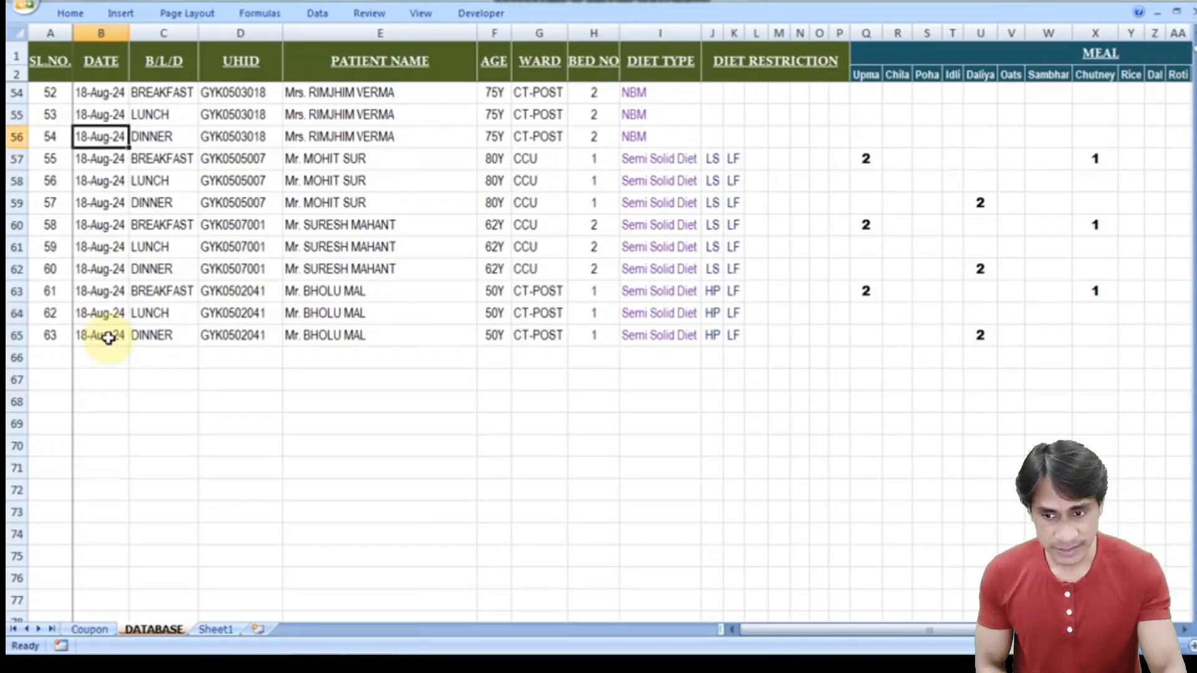
{"action": "key", "text": "Up"}
{"action": "key", "text": "Up"}
{"action": "key", "text": "Up"}
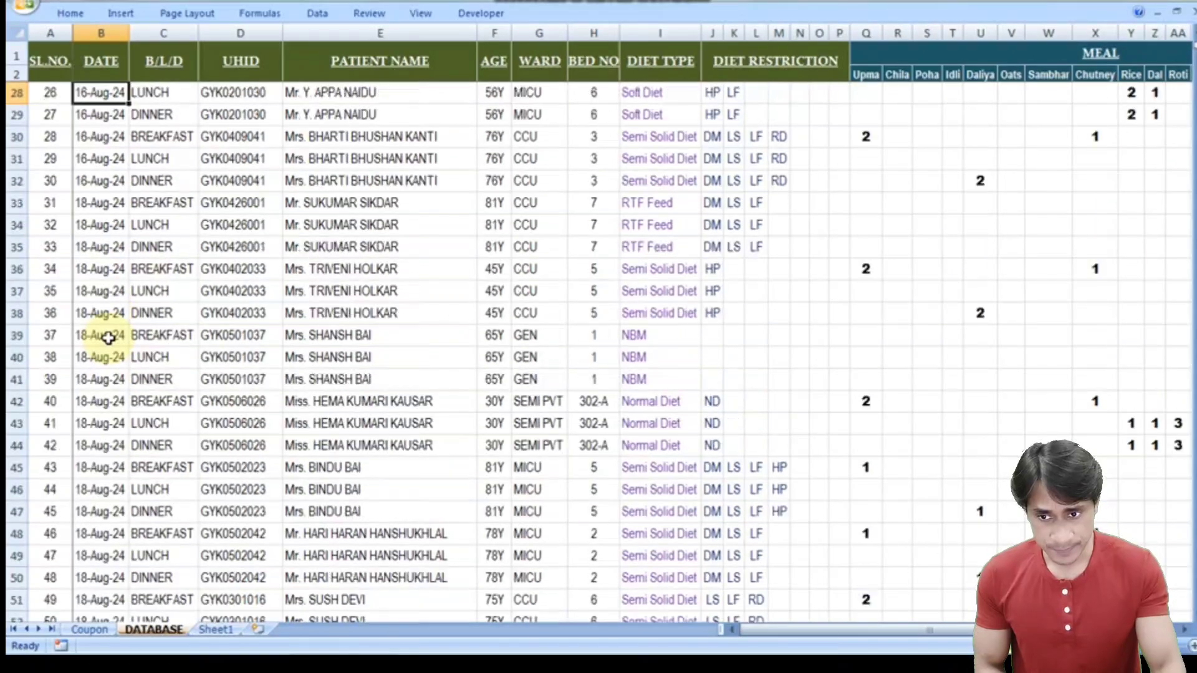
- Copy DATABASE rows 33–65 and paste them starting at A66
{"action": "left_click", "coordinate": [11, 202]}
{"action": "key", "text": "shift+Down"}
{"action": "key", "text": "shift+Down"}
{"action": "key", "text": "shift+Down"}
{"action": "key", "text": "shift+Down"}
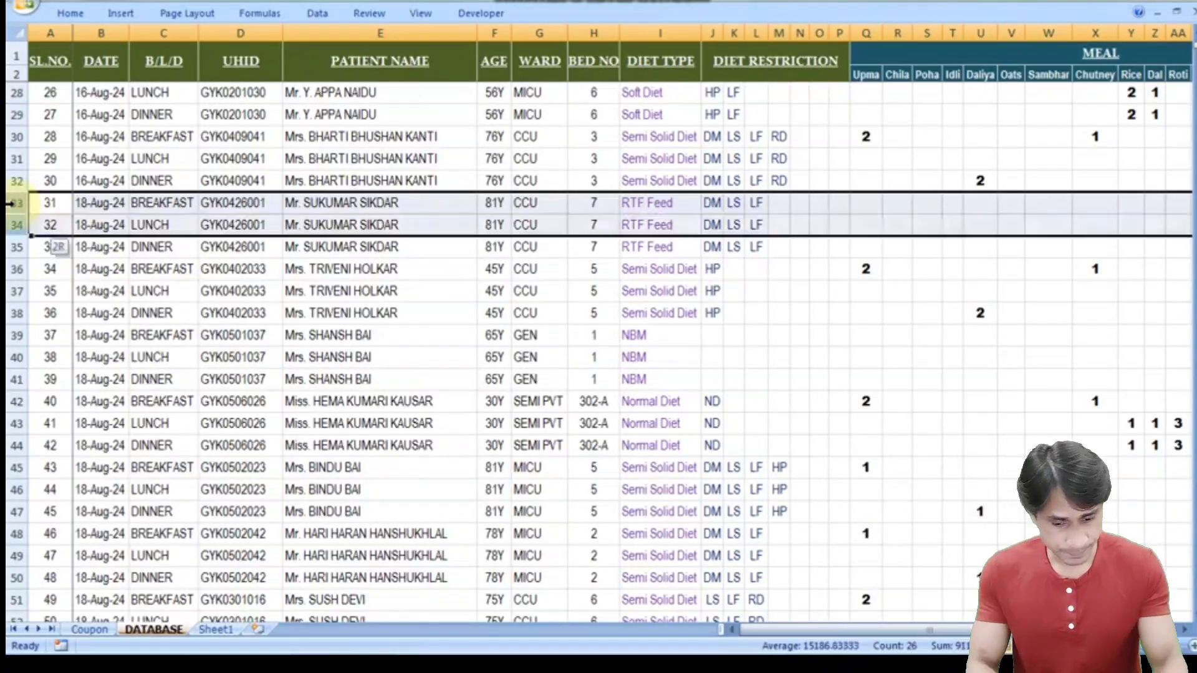
{"action": "key", "text": "Right"}
{"action": "key", "text": "Left"}
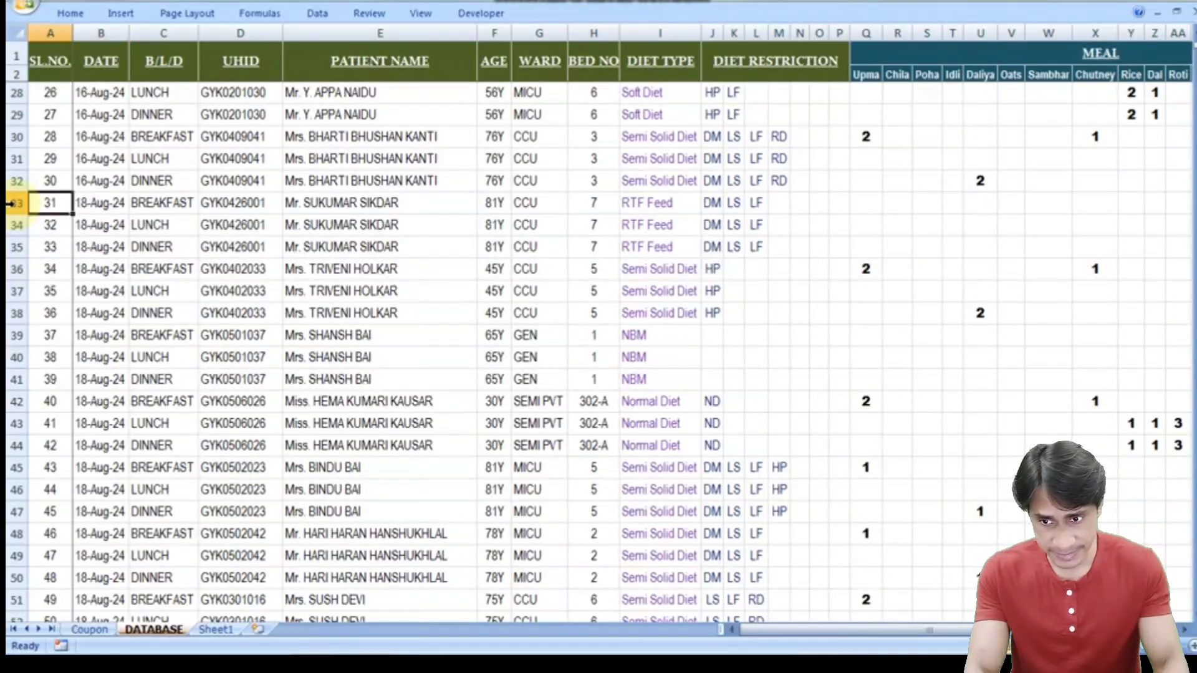
{"action": "left_click_drag", "start_coordinate": [11, 202], "coordinate": [17, 533]}
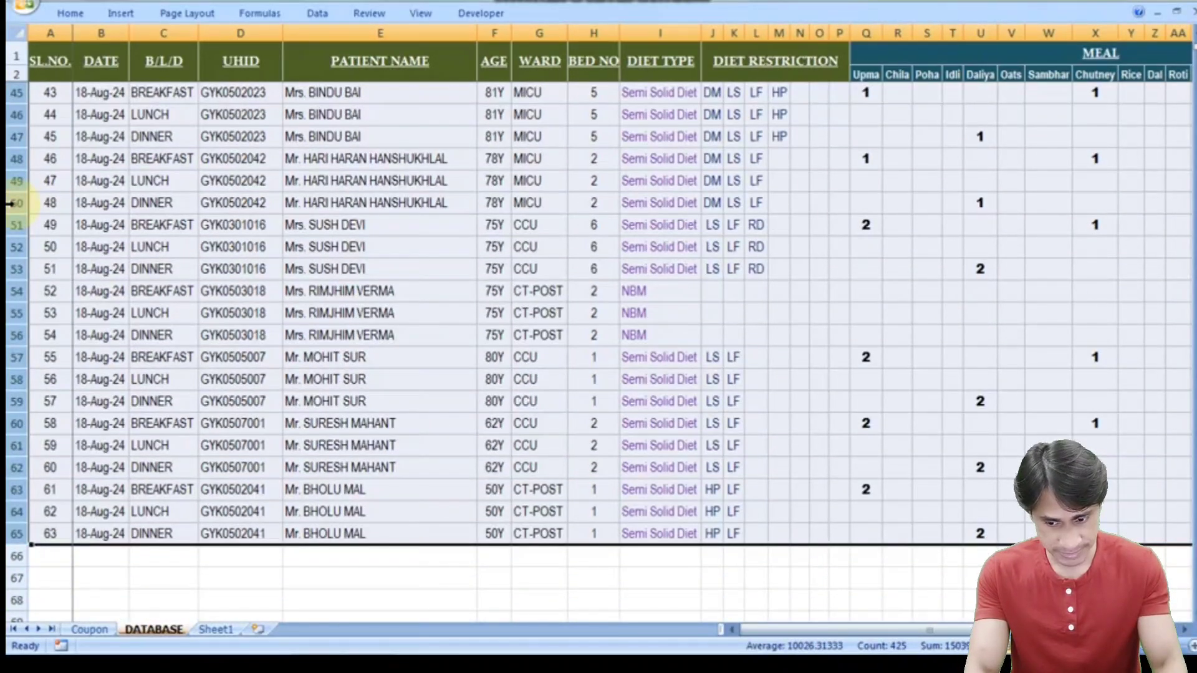
{"action": "key", "text": "ctrl+c"}
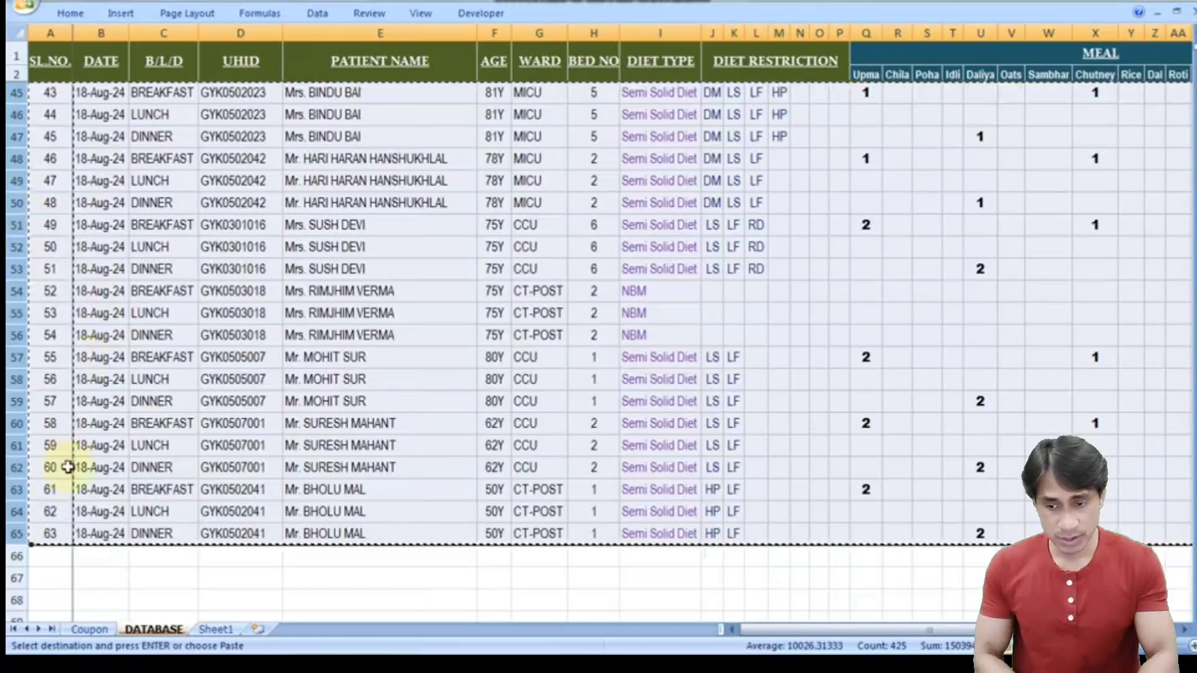
{"action": "left_click", "coordinate": [56, 558]}
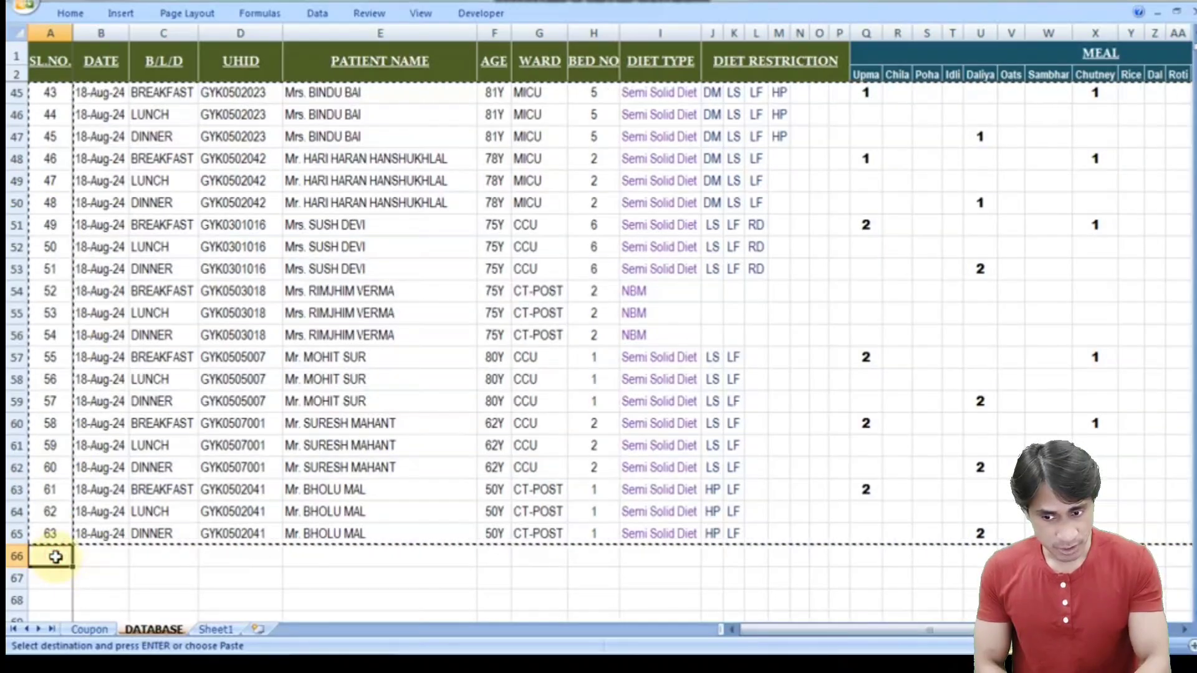
{"action": "key", "text": "Return"}
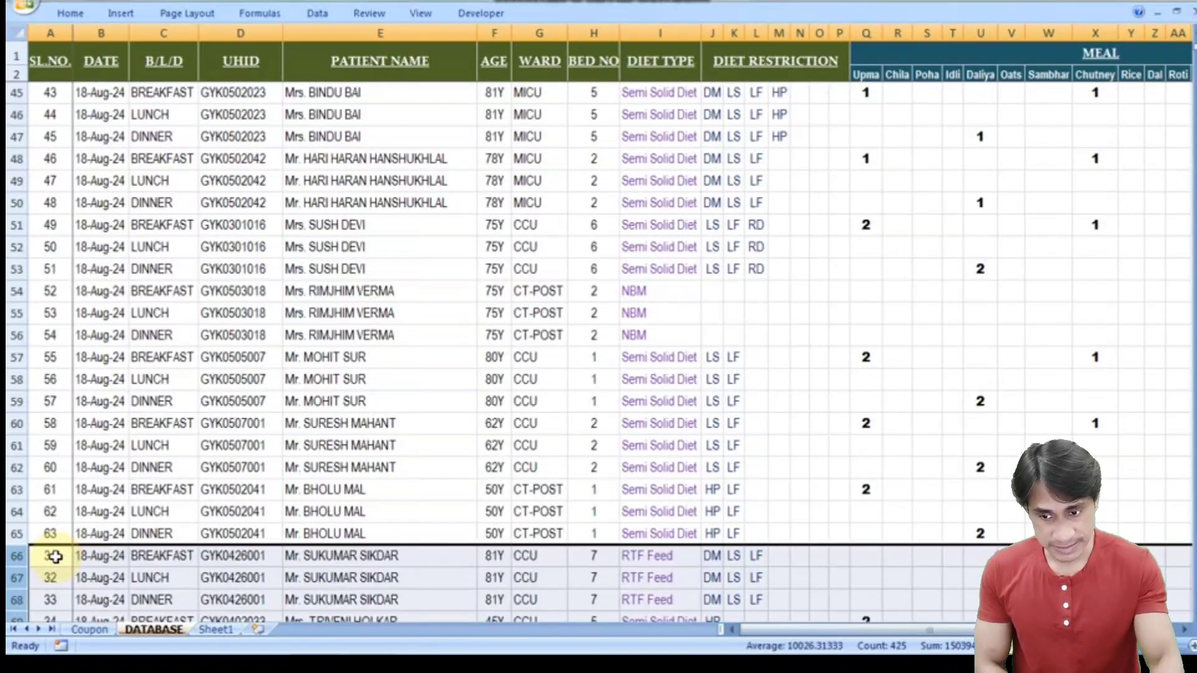
- Renumber the pasted records' serials to continue from 64
{"action": "left_click", "coordinate": [51, 531]}
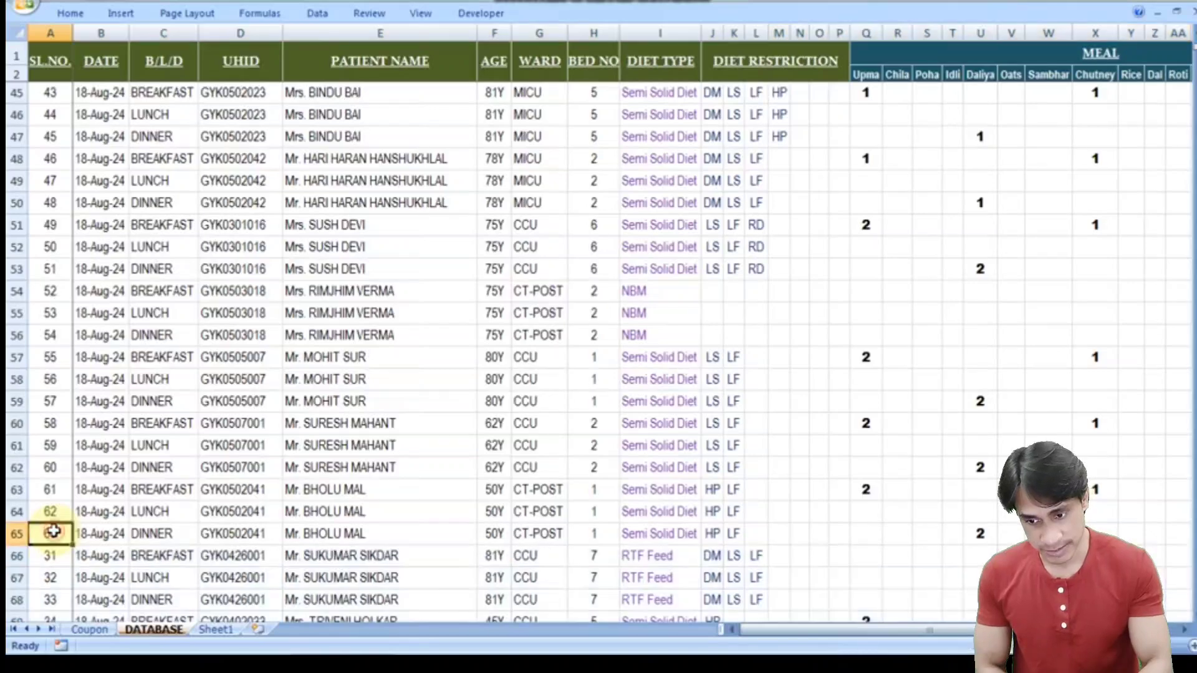
{"action": "left_click_drag", "start_coordinate": [59, 514], "coordinate": [61, 531]}
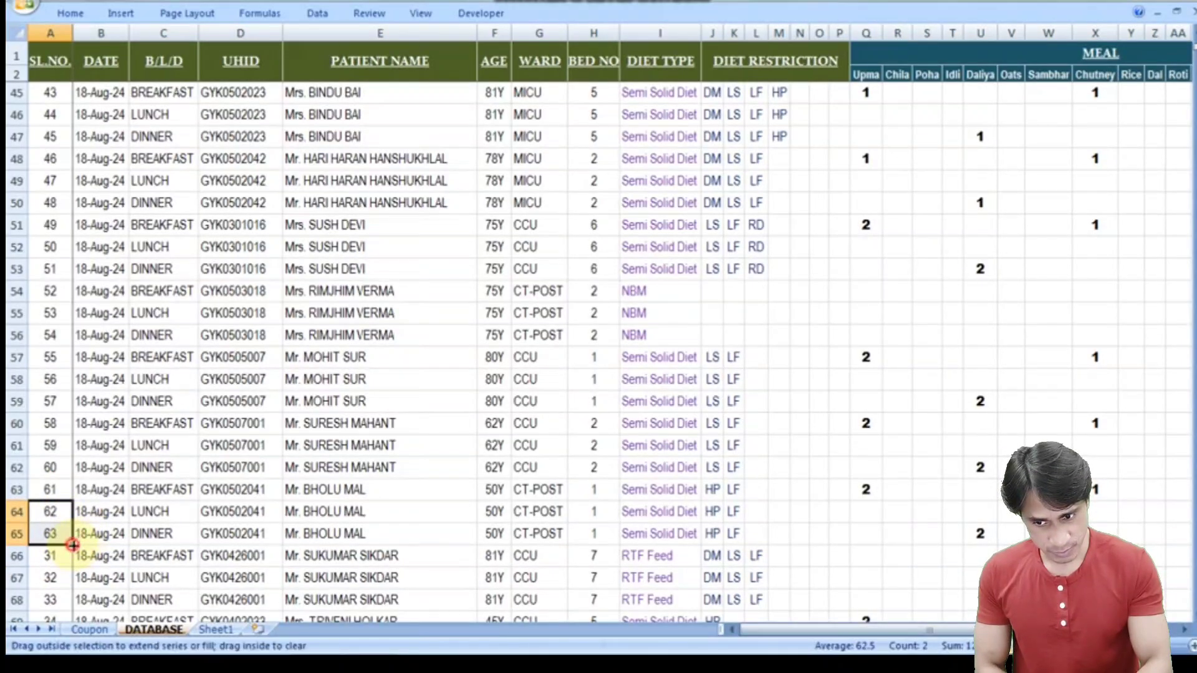
{"action": "double_click", "coordinate": [73, 544]}
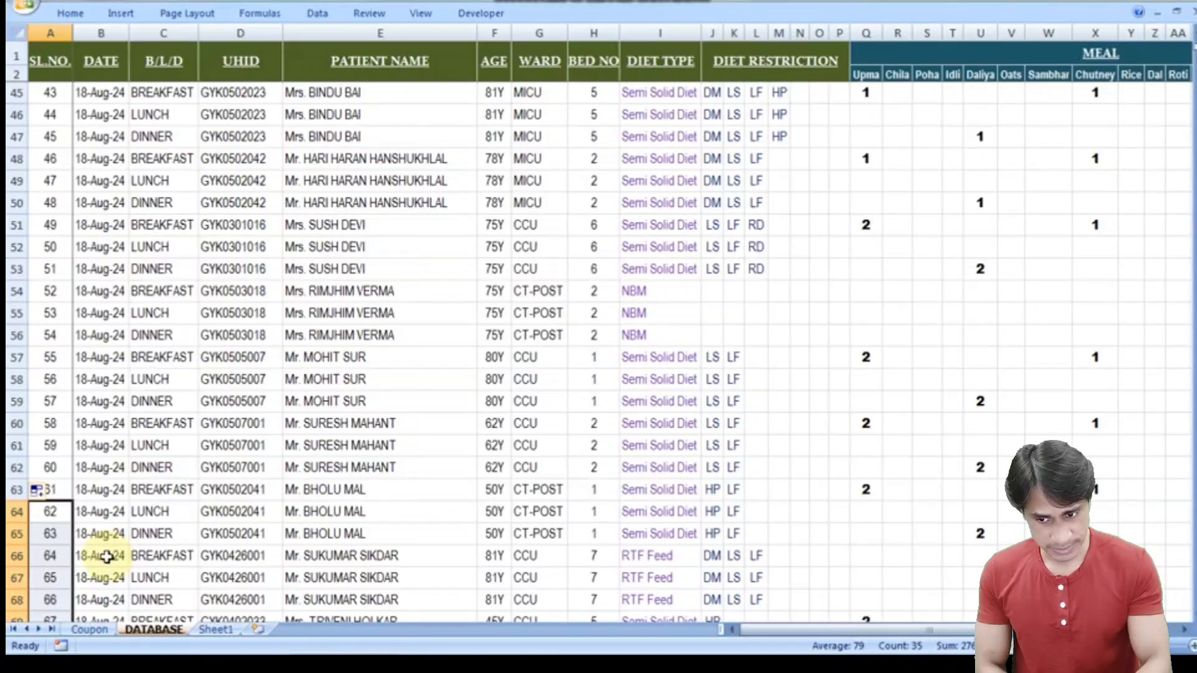
{"action": "left_click", "coordinate": [107, 556]}
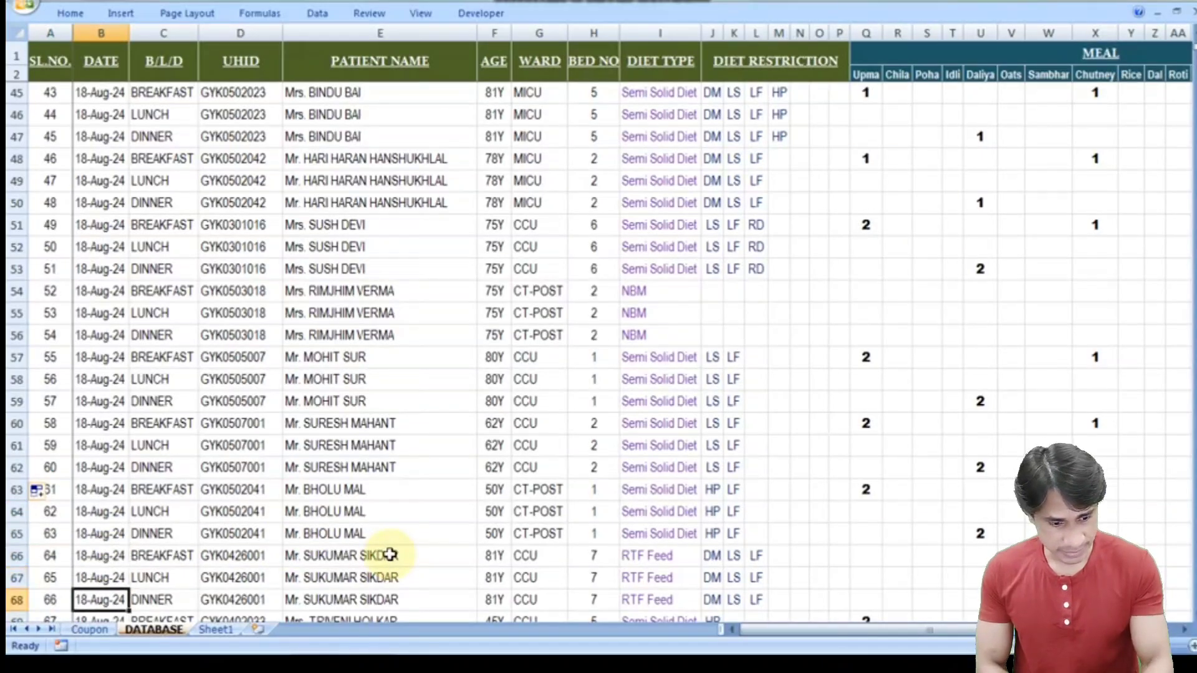
{"action": "scroll", "coordinate": [390, 555], "scroll_direction": "down", "scroll_amount": 1}
{"action": "key", "text": "shift+Right"}
{"action": "key", "text": "shift+Right"}
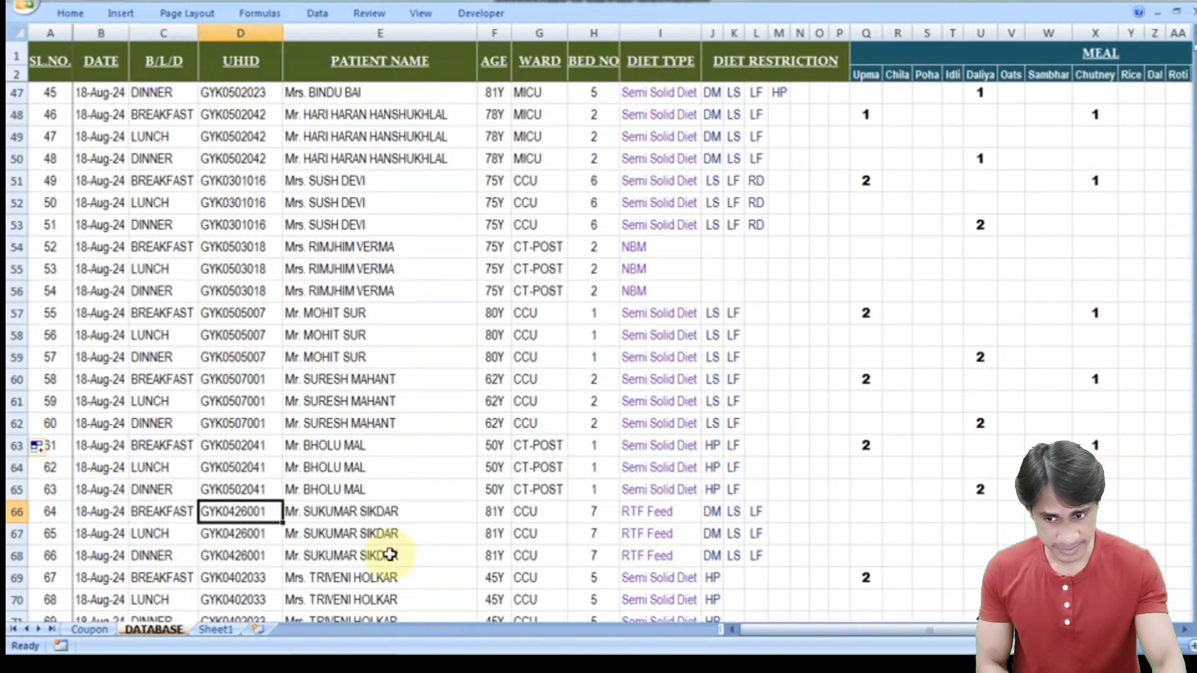
{"action": "key", "text": "shift+Left"}
{"action": "key", "text": "shift+Left"}
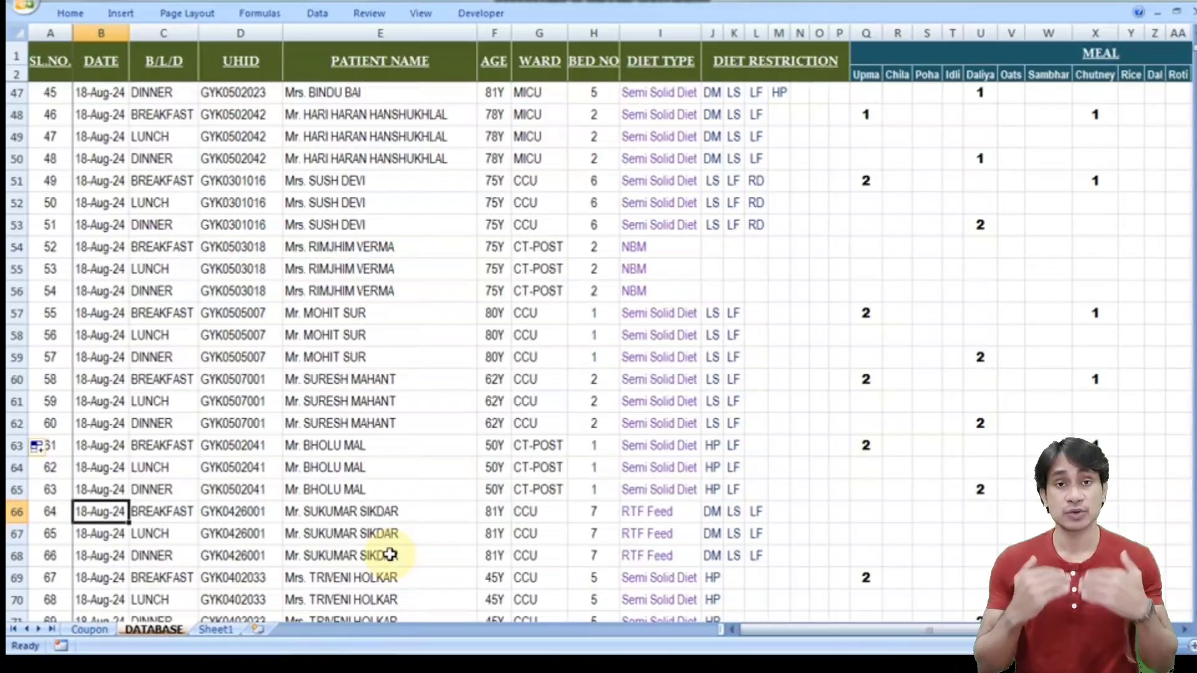
{"action": "key", "text": "F2"}
{"action": "key", "text": "Left"}
{"action": "key", "text": "Left"}
{"action": "key", "text": "Left"}
{"action": "key", "text": "Left"}
{"action": "key", "text": "Left"}
{"action": "key", "text": "Left"}
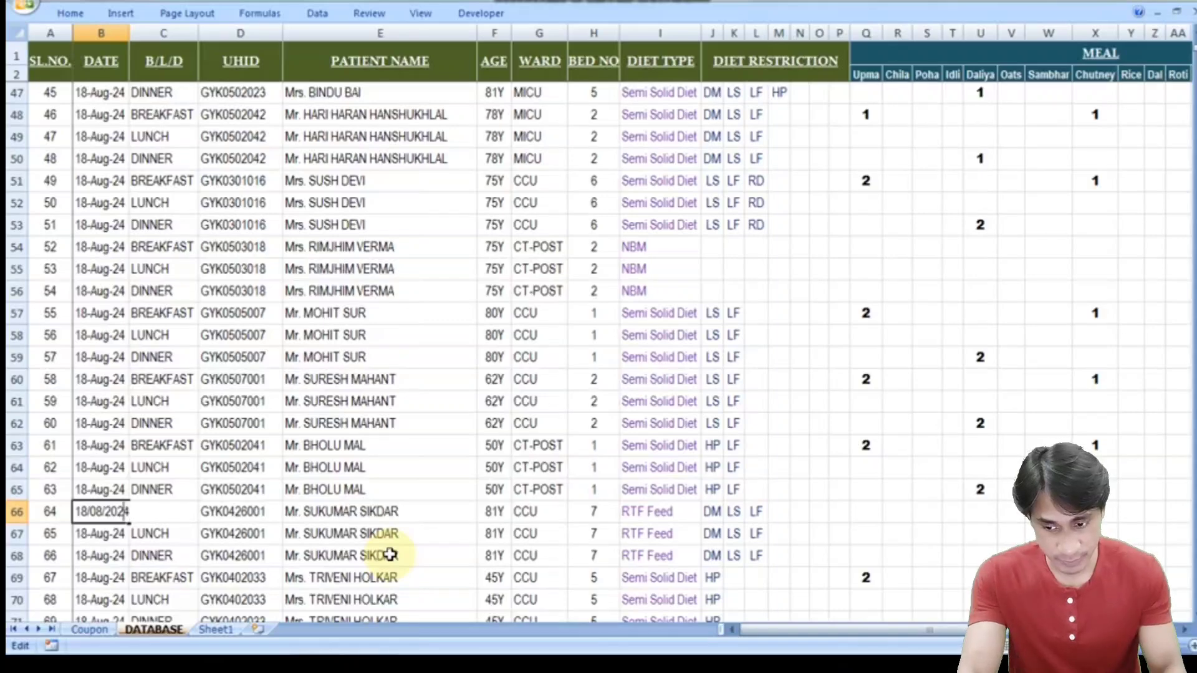
{"action": "key", "text": "Left"}
{"action": "key", "text": "Left"}
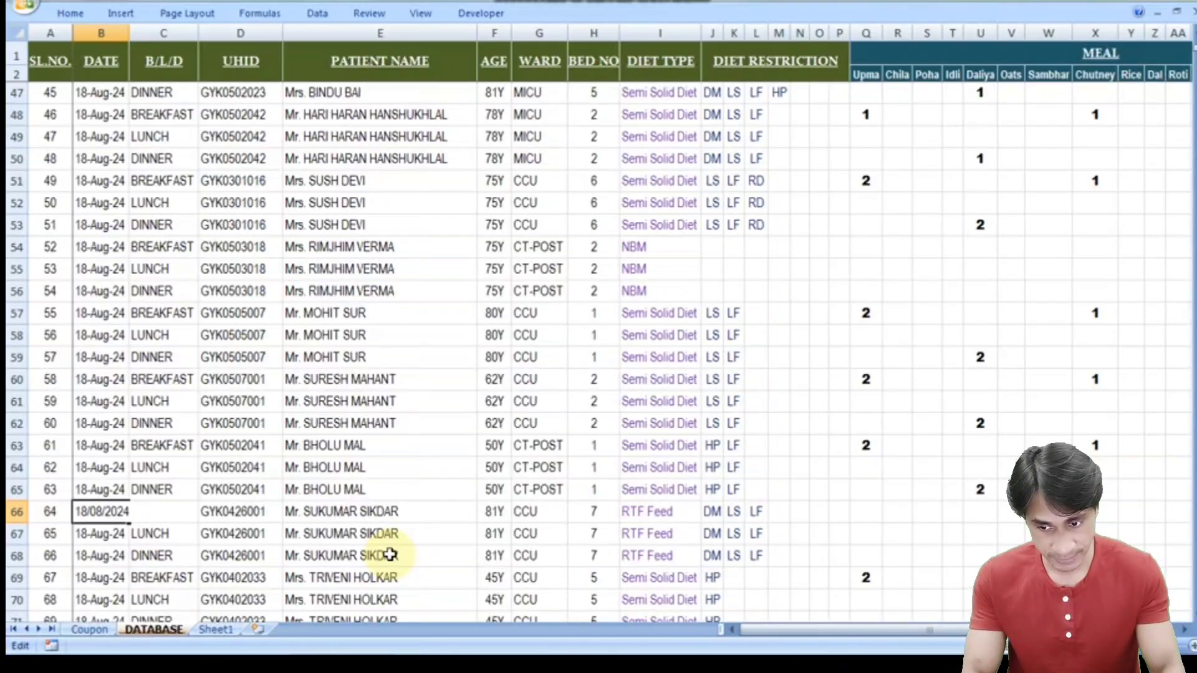
{"action": "key", "text": "BackSpace"}
{"action": "type", "text": "9"}
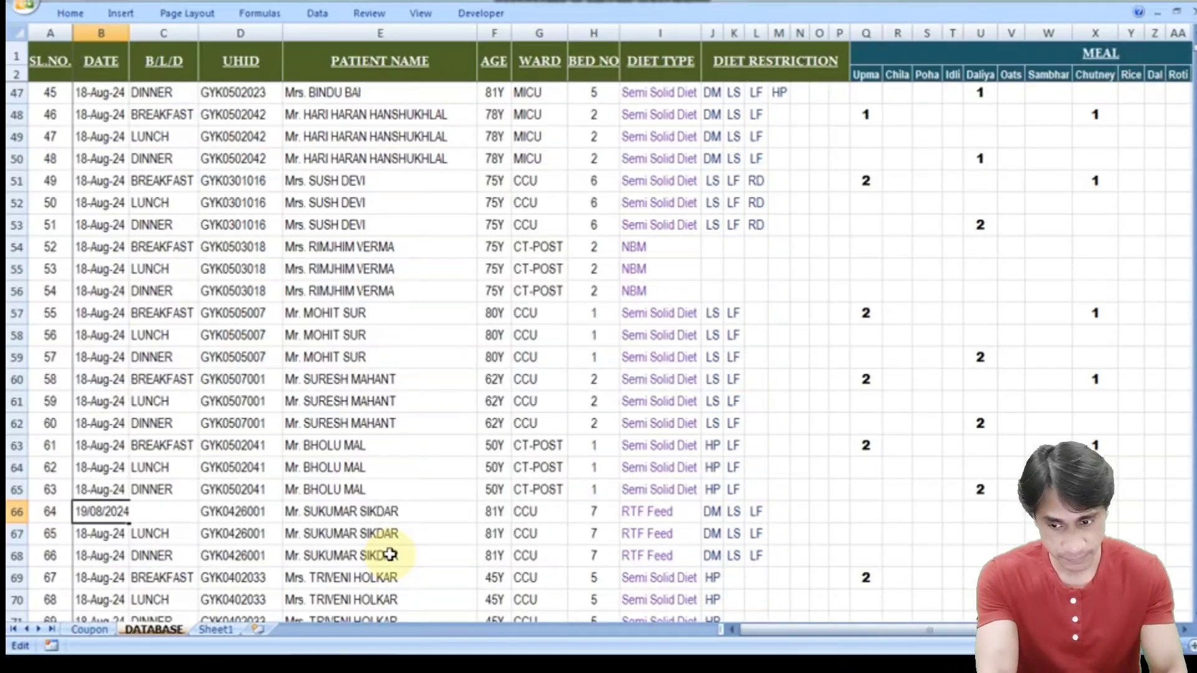
{"action": "key", "text": "Return"}
{"action": "key", "text": "Up"}
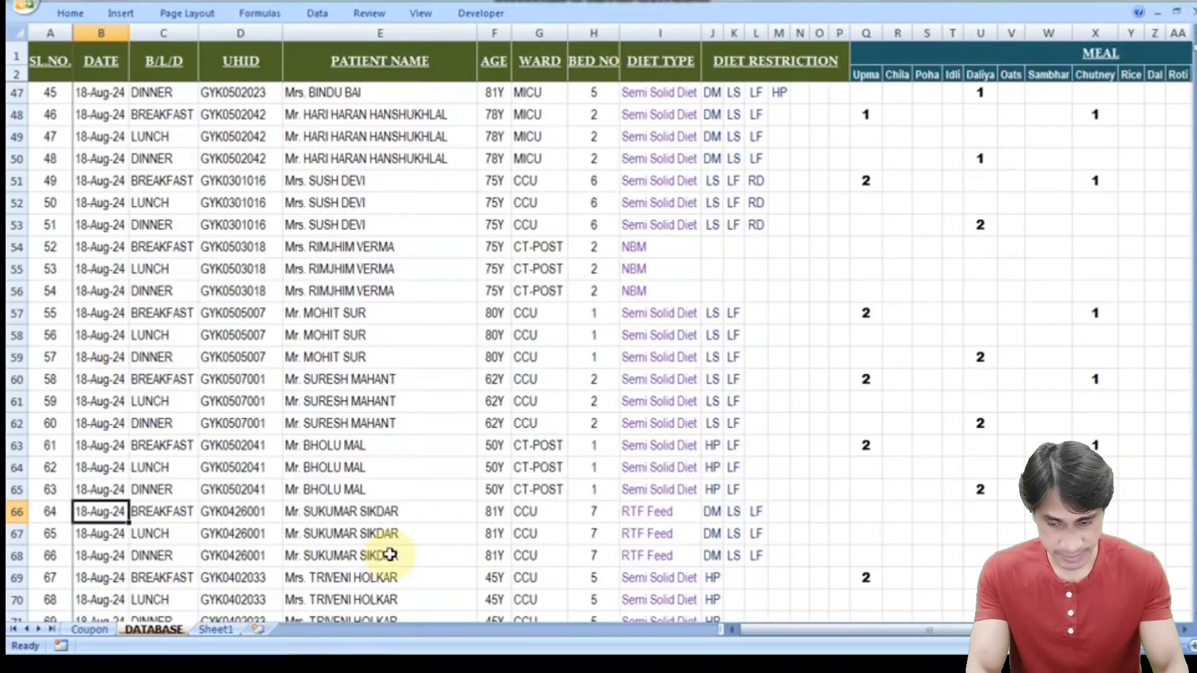
{"action": "mouse_move", "coordinate": [547, 647]}
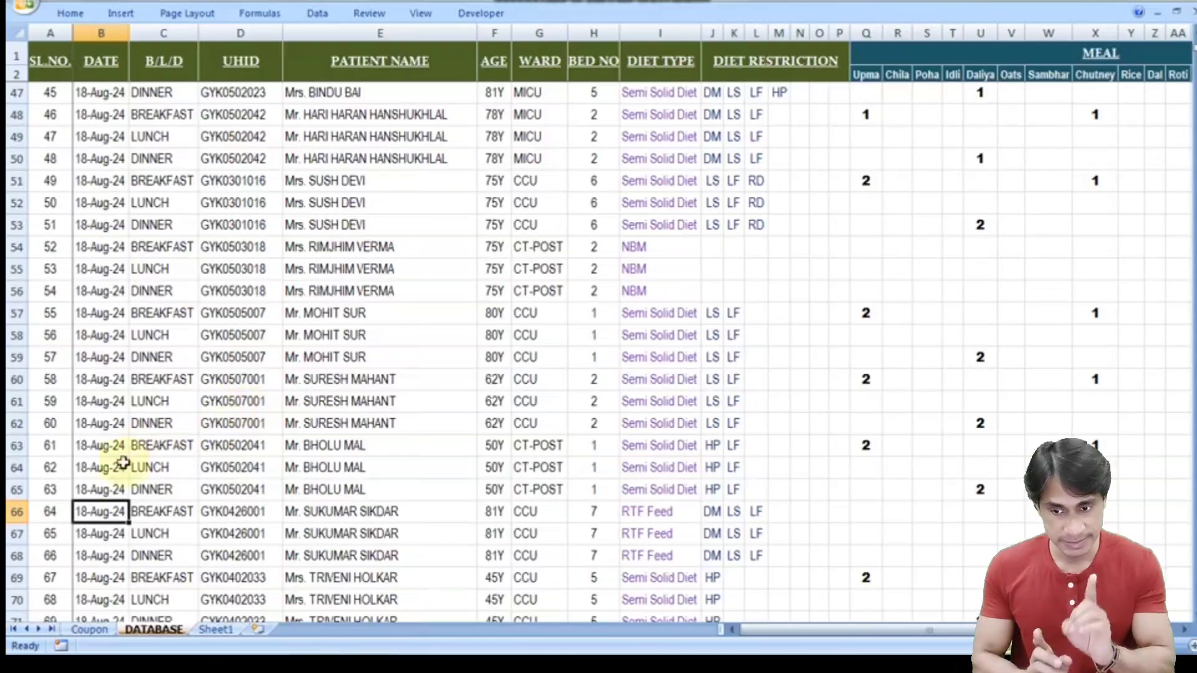
{"action": "left_click", "coordinate": [94, 490]}
{"action": "key", "text": "shift+Up"}
{"action": "key", "text": "shift+Up"}
{"action": "key", "text": "shift+Up"}
{"action": "key", "text": "shift+Up"}
{"action": "key", "text": "shift+Up"}
{"action": "key", "text": "shift+Up"}
{"action": "key", "text": "shift+Up"}
{"action": "key", "text": "shift+Up"}
{"action": "key", "text": "shift+Up"}
{"action": "key", "text": "shift+Up"}
{"action": "key", "text": "shift+Up"}
{"action": "key", "text": "shift+Up"}
{"action": "key", "text": "shift+Up"}
{"action": "key", "text": "shift+Up"}
{"action": "key", "text": "shift+Up"}
{"action": "key", "text": "shift+Up"}
{"action": "key", "text": "shift+Up"}
{"action": "key", "text": "shift+Up"}
{"action": "key", "text": "shift+Up"}
{"action": "key", "text": "shift+Up"}
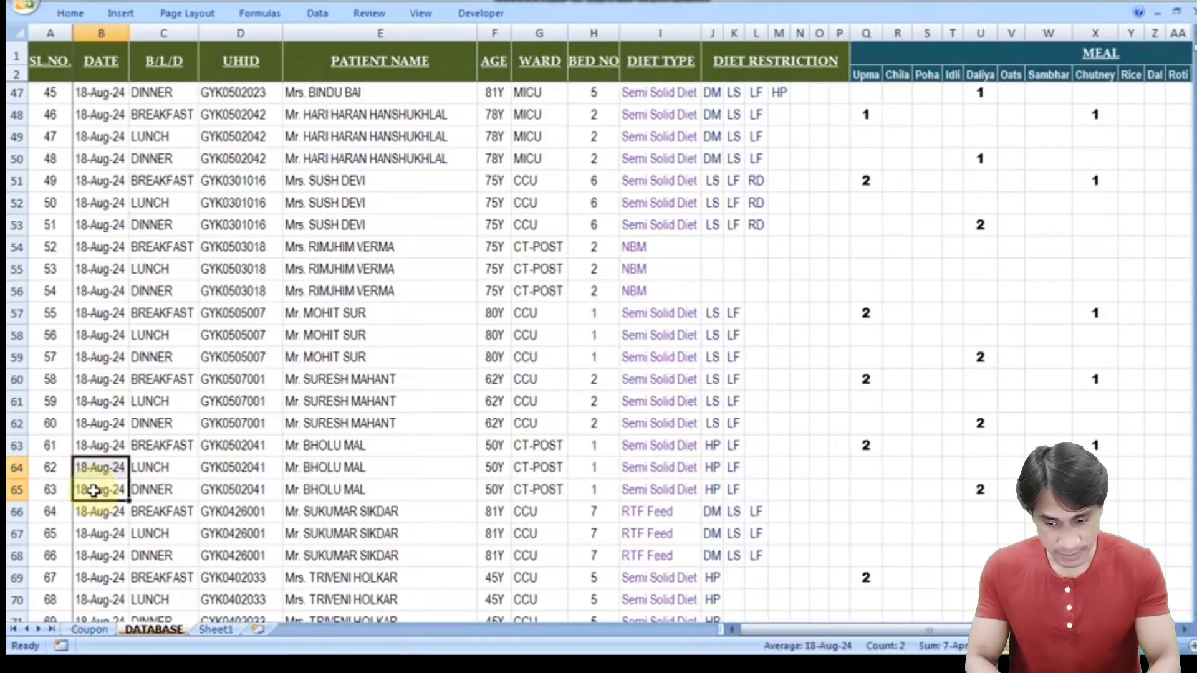
{"action": "key", "text": "shift+Up"}
{"action": "key", "text": "shift+Up"}
{"action": "key", "text": "shift+Up"}
{"action": "key", "text": "shift+Up"}
{"action": "key", "text": "shift+Up"}
{"action": "key", "text": "shift+Up"}
{"action": "key", "text": "shift+Up"}
{"action": "key", "text": "shift+Up"}
{"action": "key", "text": "shift+Up"}
{"action": "key", "text": "shift+Up"}
{"action": "key", "text": "shift+Up"}
{"action": "key", "text": "shift+Up"}
{"action": "key", "text": "shift+Up"}
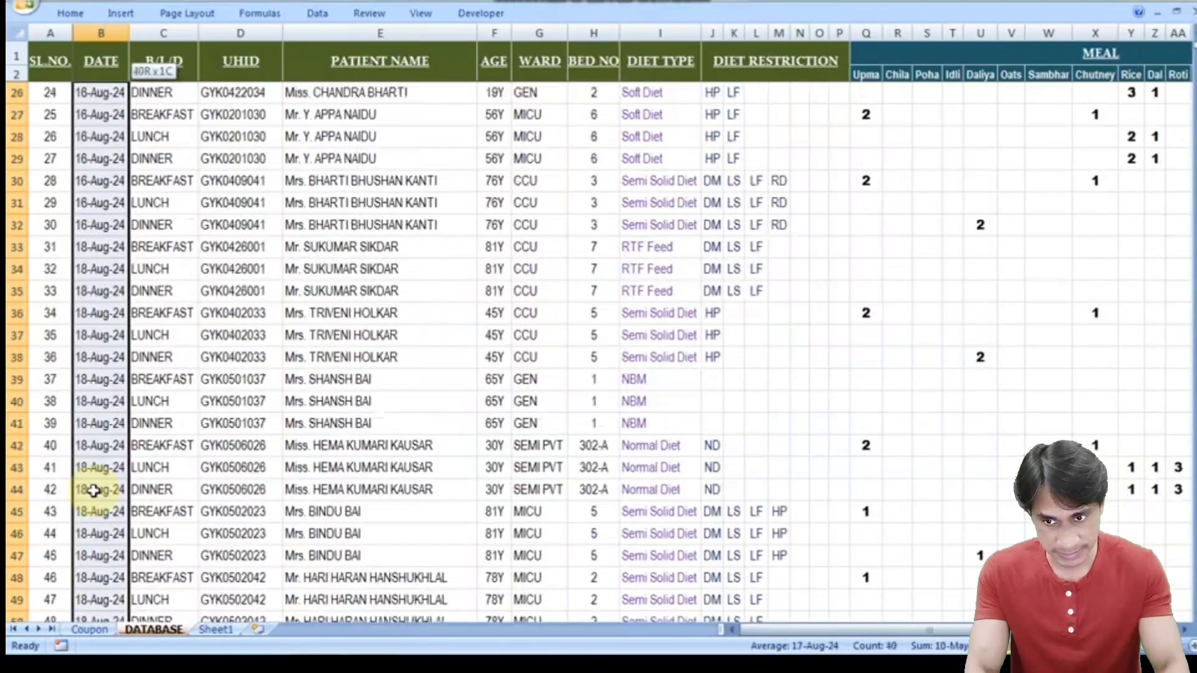
{"action": "key", "text": "shift+Down"}
{"action": "key", "text": "shift+Down"}
{"action": "key", "text": "shift+Down"}
{"action": "key", "text": "shift+Down"}
{"action": "key", "text": "shift+Down"}
{"action": "key", "text": "shift+Down"}
{"action": "key", "text": "shift+Down"}
{"action": "key", "text": "shift+Down"}
{"action": "key", "text": "shift+Down"}
{"action": "key", "text": "shift+Down"}
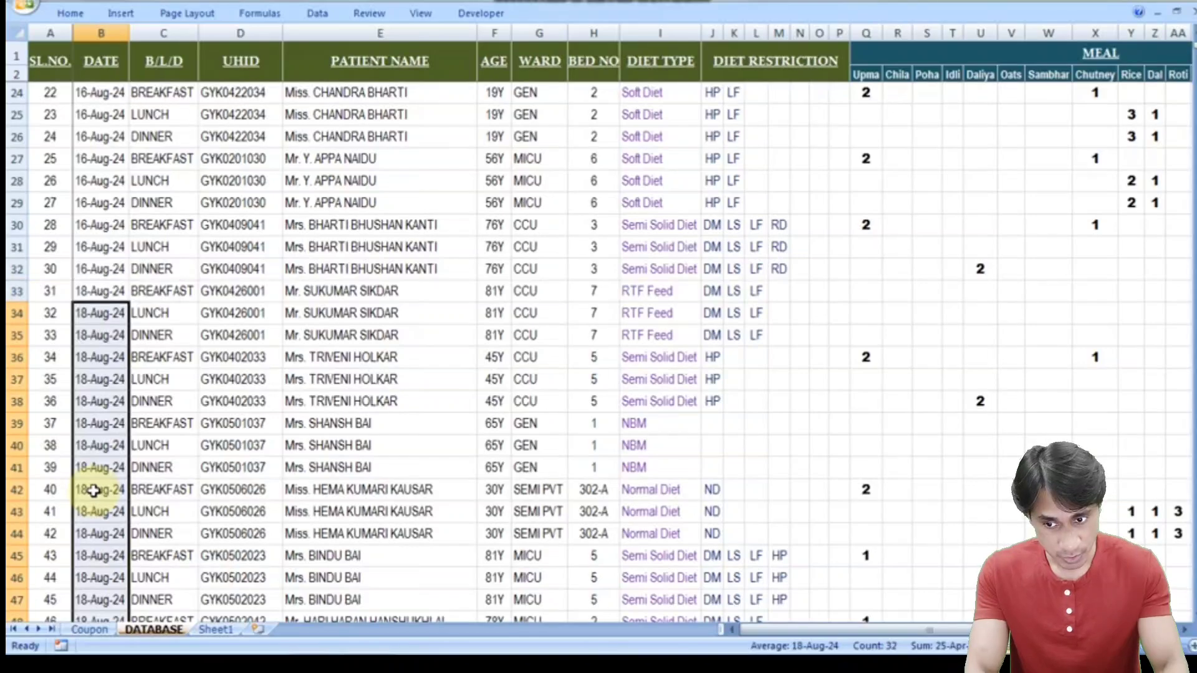
{"action": "key", "text": "Delete"}
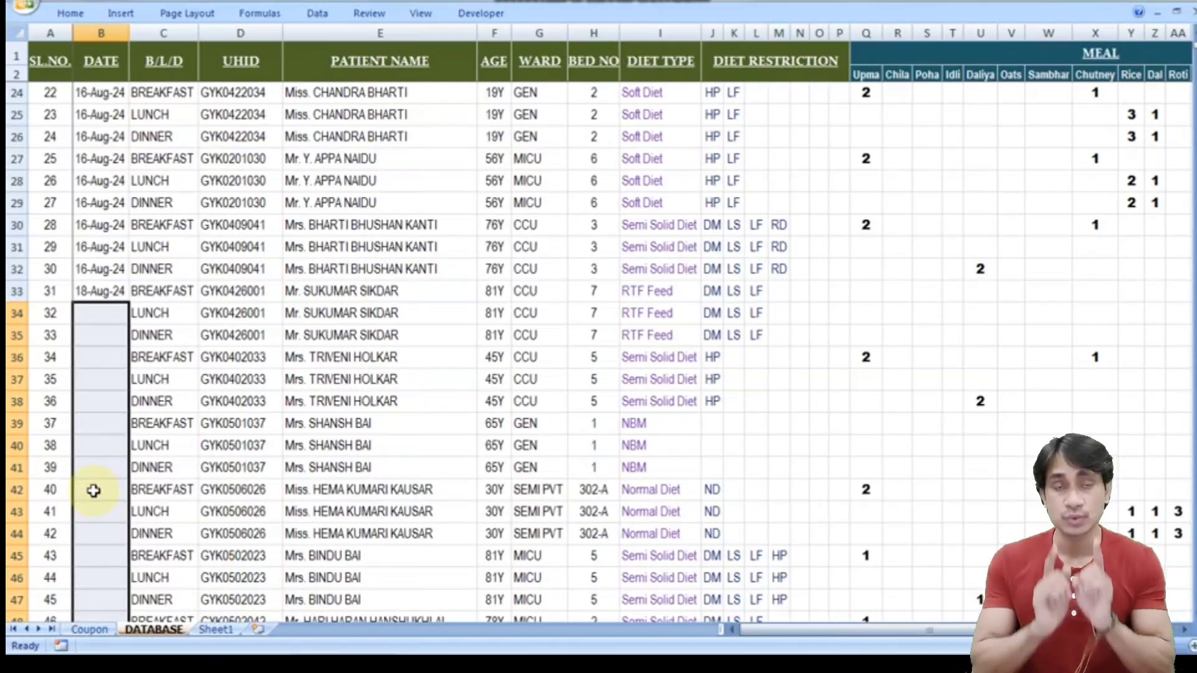
{"action": "key", "text": "ctrl+Down"}
{"action": "key", "text": "Down"}
{"action": "key", "text": "Down"}
{"action": "key", "text": "Down"}
{"action": "key", "text": "Down"}
{"action": "key", "text": "Down"}
{"action": "key", "text": "Down"}
{"action": "key", "text": "Down"}
{"action": "key", "text": "Down"}
{"action": "key", "text": "Down"}
{"action": "key", "text": "Down"}
{"action": "key", "text": "Down"}
{"action": "key", "text": "Down"}
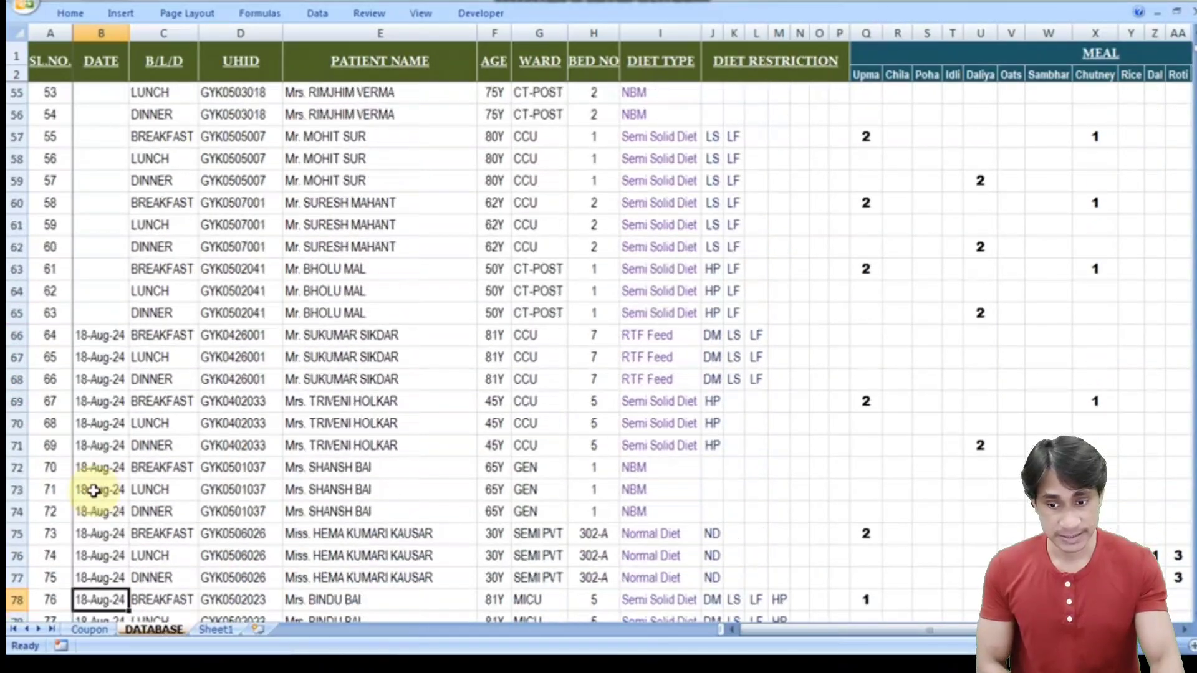
{"action": "key", "text": "Up"}
{"action": "key", "text": "Up"}
{"action": "key", "text": "Up"}
{"action": "key", "text": "Up"}
{"action": "key", "text": "Up"}
{"action": "key", "text": "Up"}
{"action": "key", "text": "Up"}
{"action": "key", "text": "Up"}
{"action": "key", "text": "Up"}
{"action": "key", "text": "Up"}
{"action": "key", "text": "Up"}
{"action": "key", "text": "Up"}
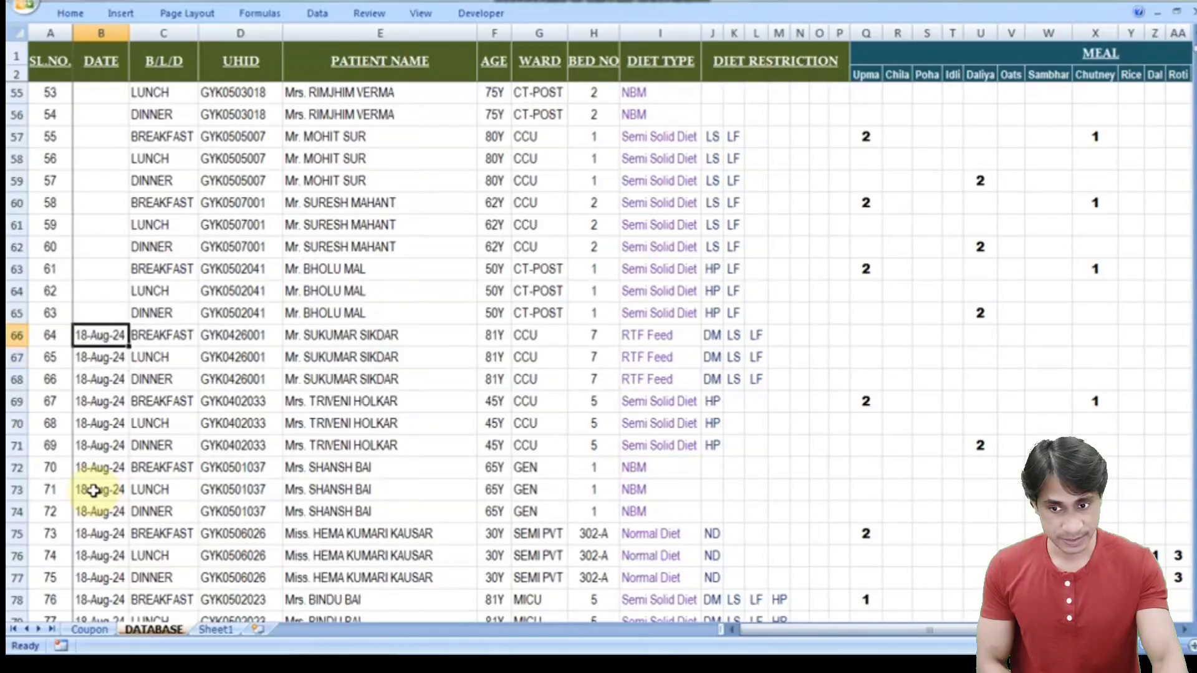
{"action": "key", "text": "Down"}
{"action": "key", "text": "Down"}
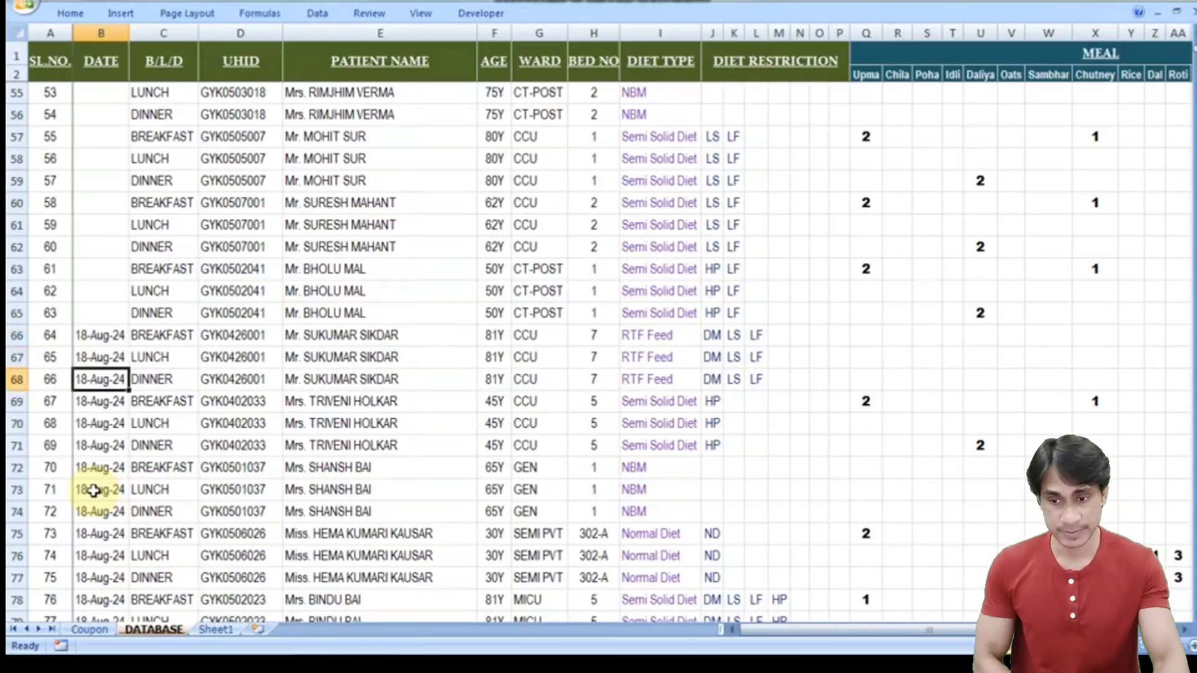
{"action": "key", "text": "Up"}
{"action": "key", "text": "Up"}
{"action": "key", "text": "Right"}
{"action": "key", "text": "Right"}
{"action": "key", "text": "Right"}
{"action": "key", "text": "Left"}
{"action": "key", "text": "Left"}
{"action": "key", "text": "Left"}
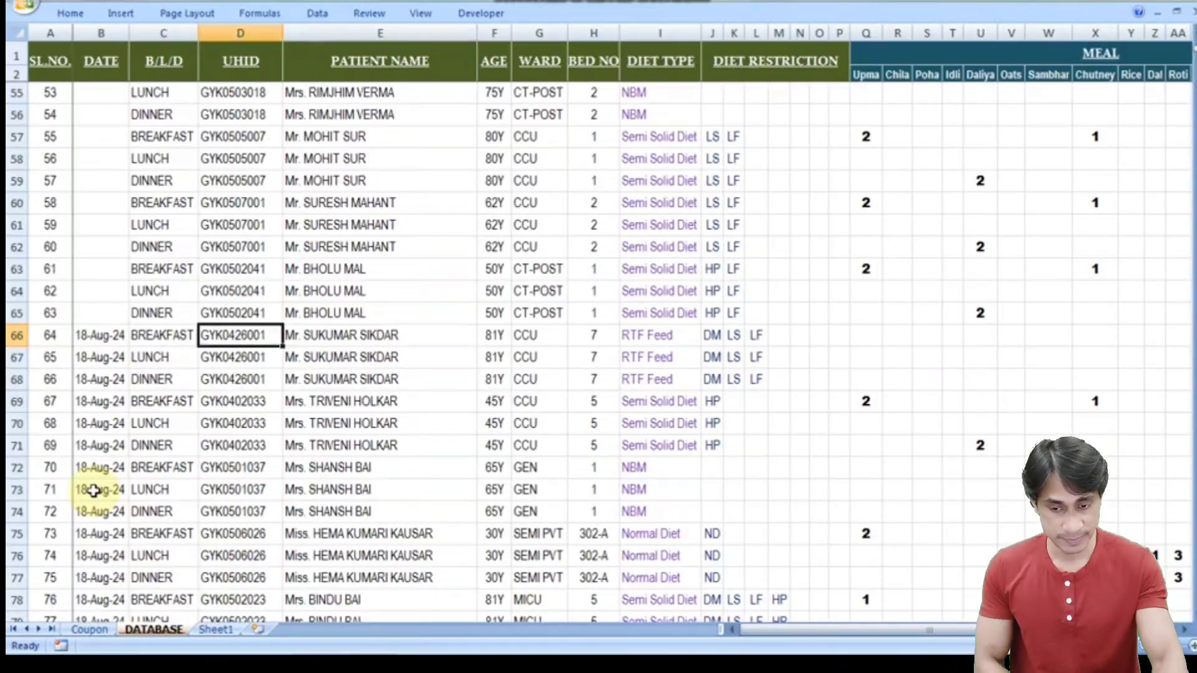
{"action": "key", "text": "Right"}
{"action": "key", "text": "Right"}
{"action": "key", "text": "Right"}
{"action": "key", "text": "Right"}
{"action": "key", "text": "Left"}
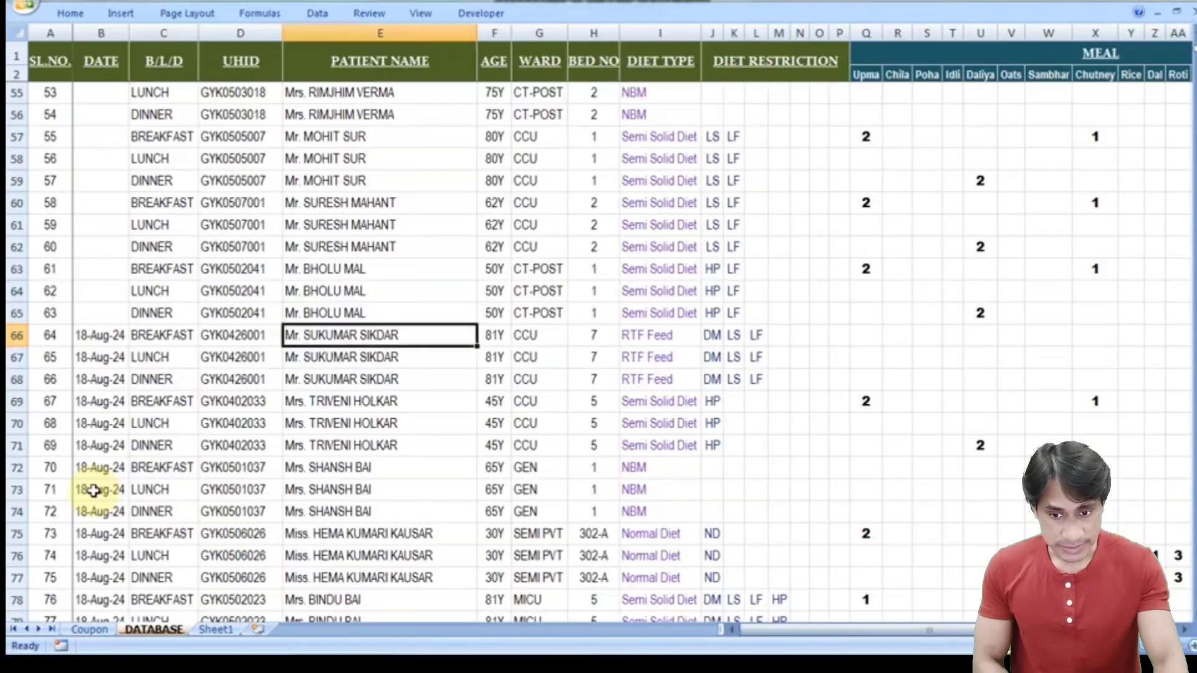
{"action": "key", "text": "Left"}
{"action": "key", "text": "Right"}
{"action": "key", "text": "Down"}
{"action": "key", "text": "Down"}
{"action": "key", "text": "Down"}
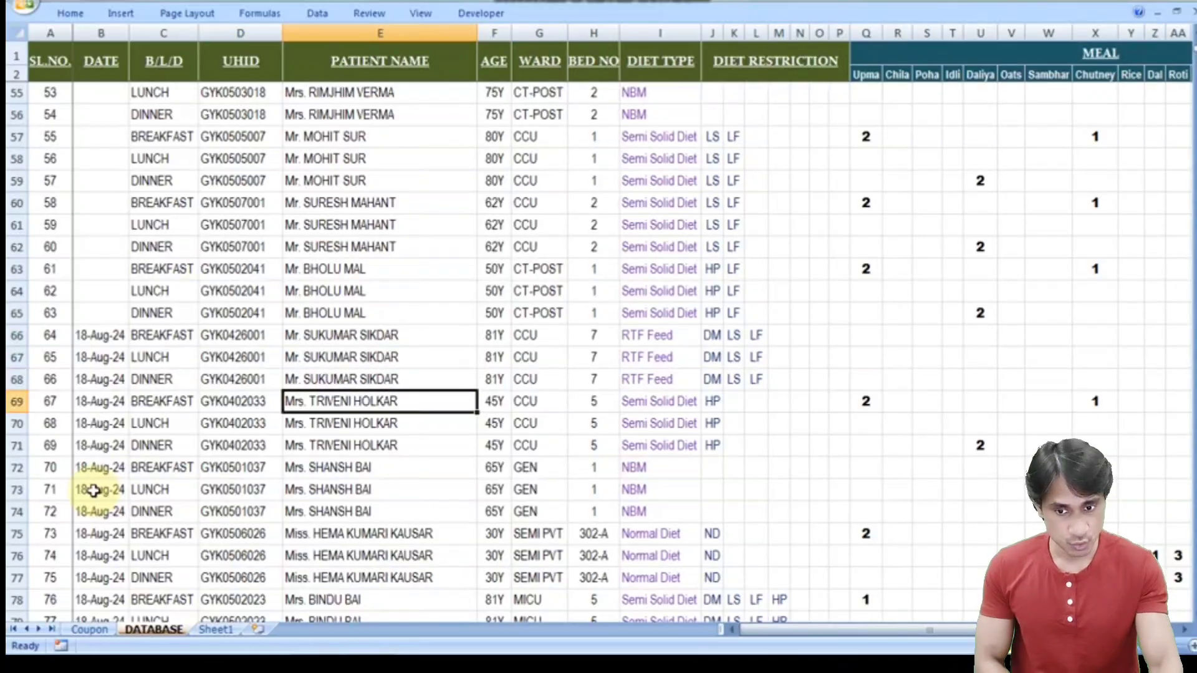
{"action": "key", "text": "Right"}
{"action": "key", "text": "Right"}
{"action": "key", "text": "Right"}
{"action": "key", "text": "Right"}
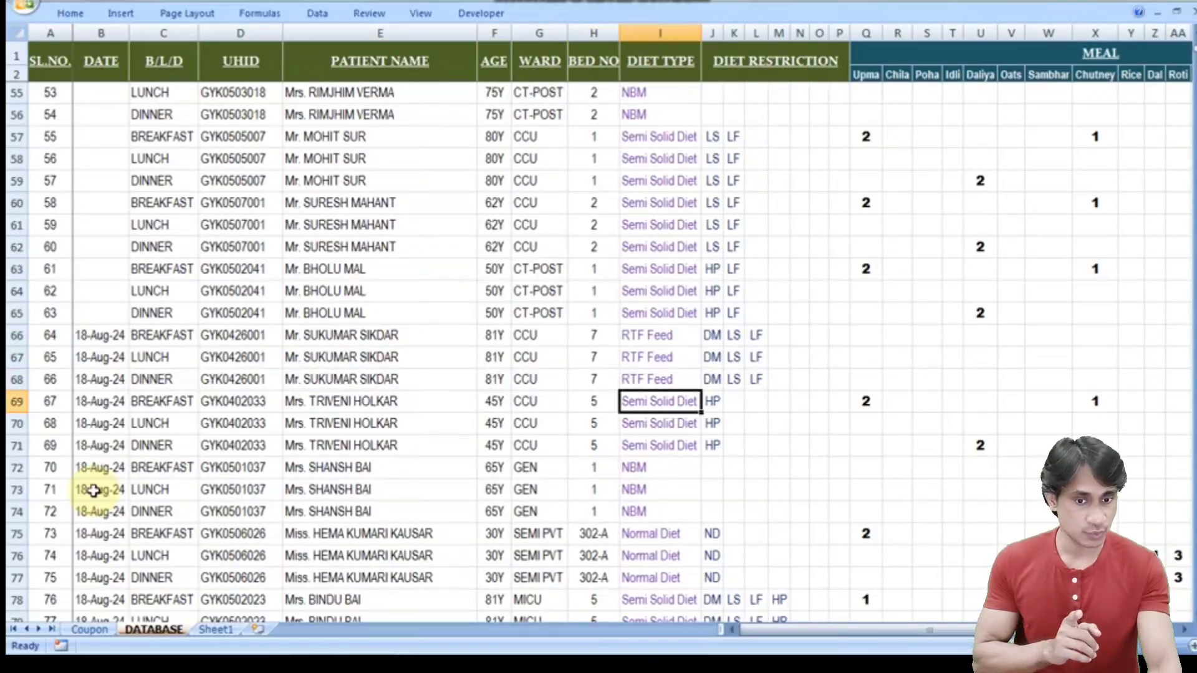
{"action": "key", "text": "Down"}
{"action": "key", "text": "Down"}
{"action": "key", "text": "Down"}
{"action": "key", "text": "Down"}
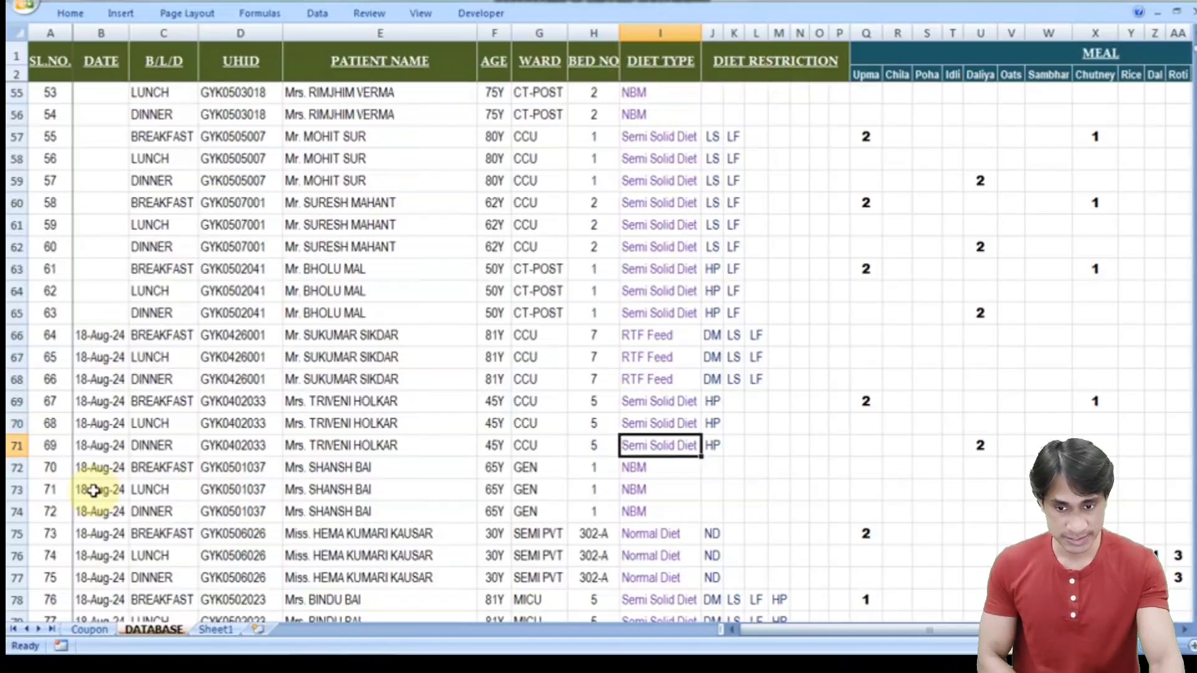
{"action": "key", "text": "Left"}
{"action": "key", "text": "Left"}
{"action": "key", "text": "Left"}
{"action": "key", "text": "Left"}
{"action": "key", "text": "Left"}
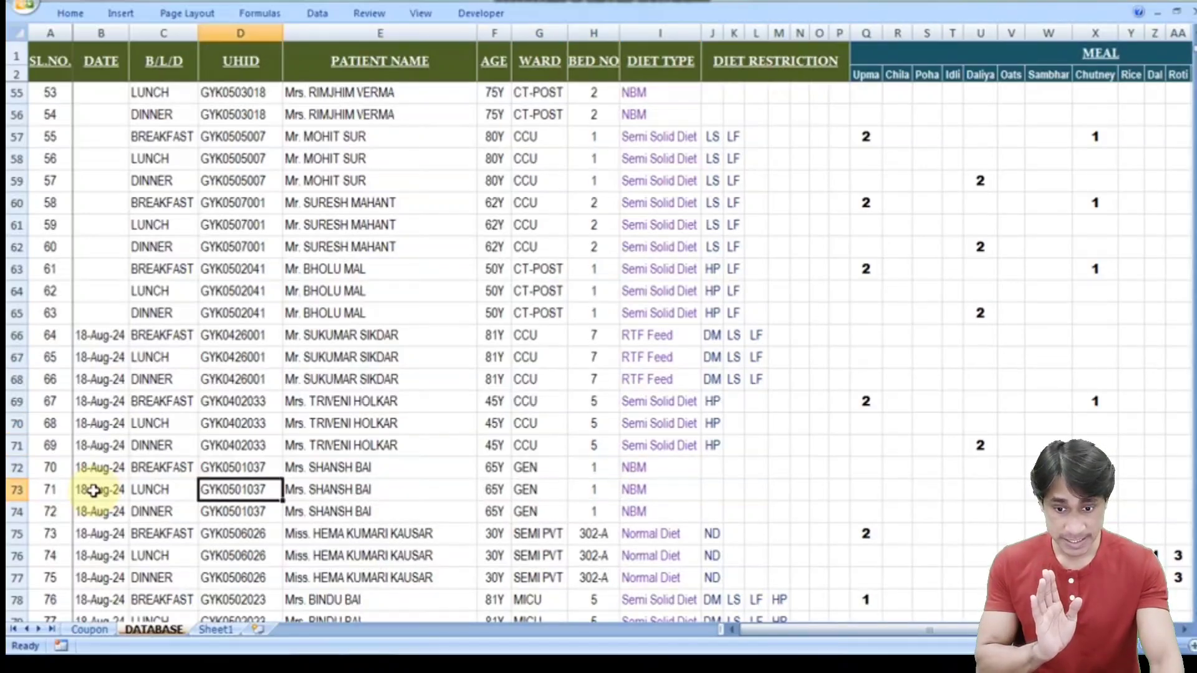
{"action": "key", "text": "Right"}
{"action": "key", "text": "Up"}
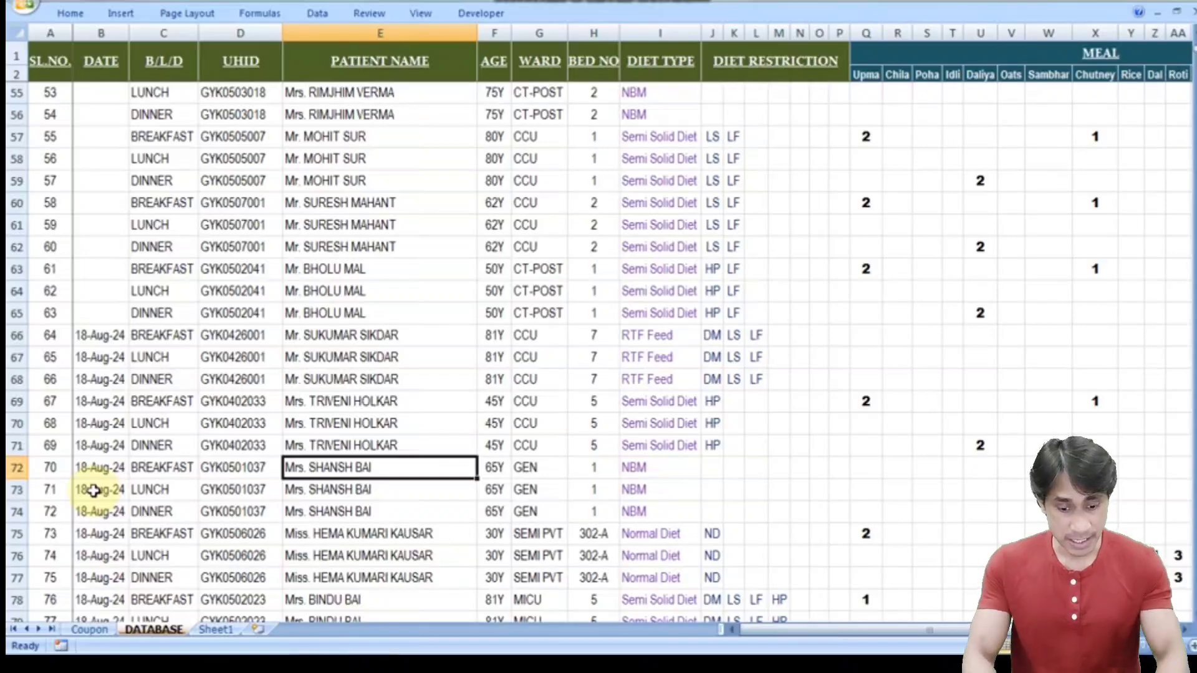
- Enter the new patient's name, titled Mrs., in E72
{"action": "type", "text": "MRS"}
{"action": "key", "text": "BackSpace"}
{"action": "key", "text": "BackSpace"}
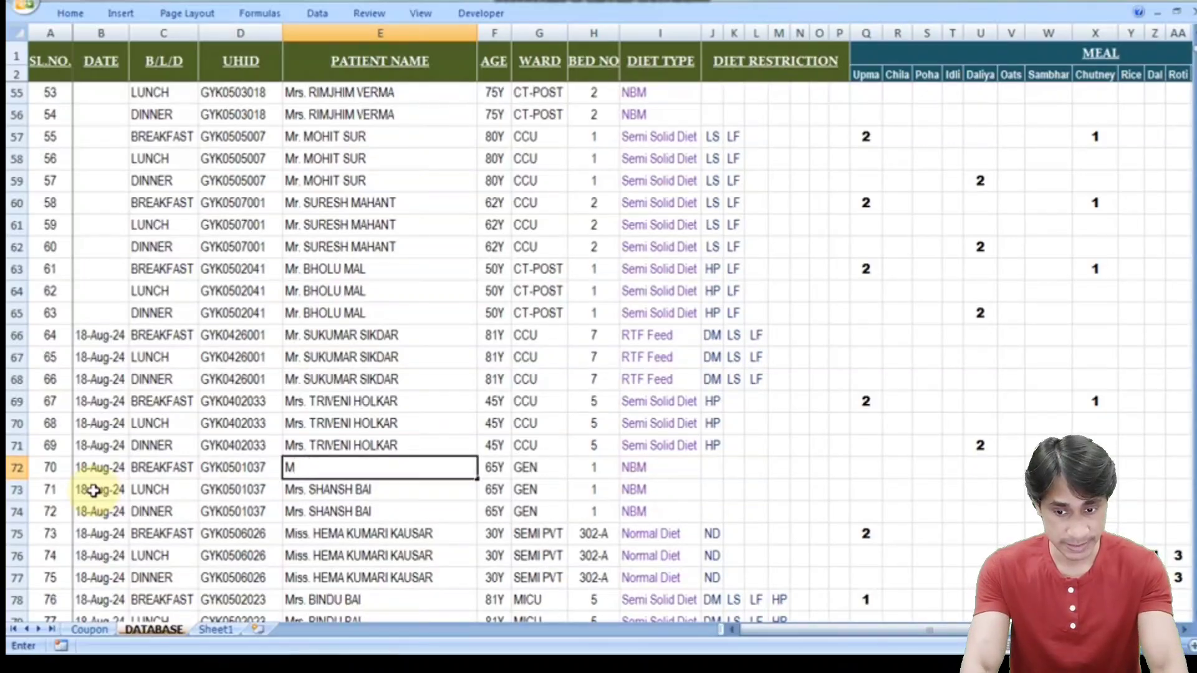
{"action": "type", "text": "rs."}
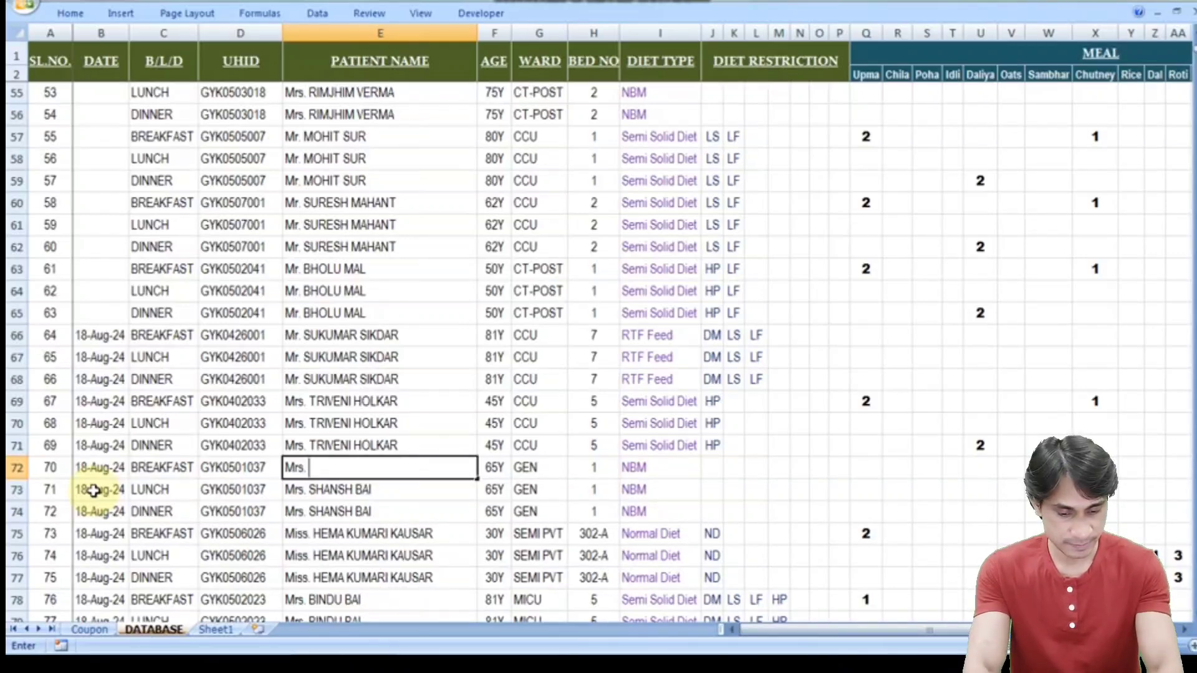
{"action": "type", "text": "mo"}
{"action": "key", "text": "BackSpace"}
{"action": "key", "text": "BackSpace"}
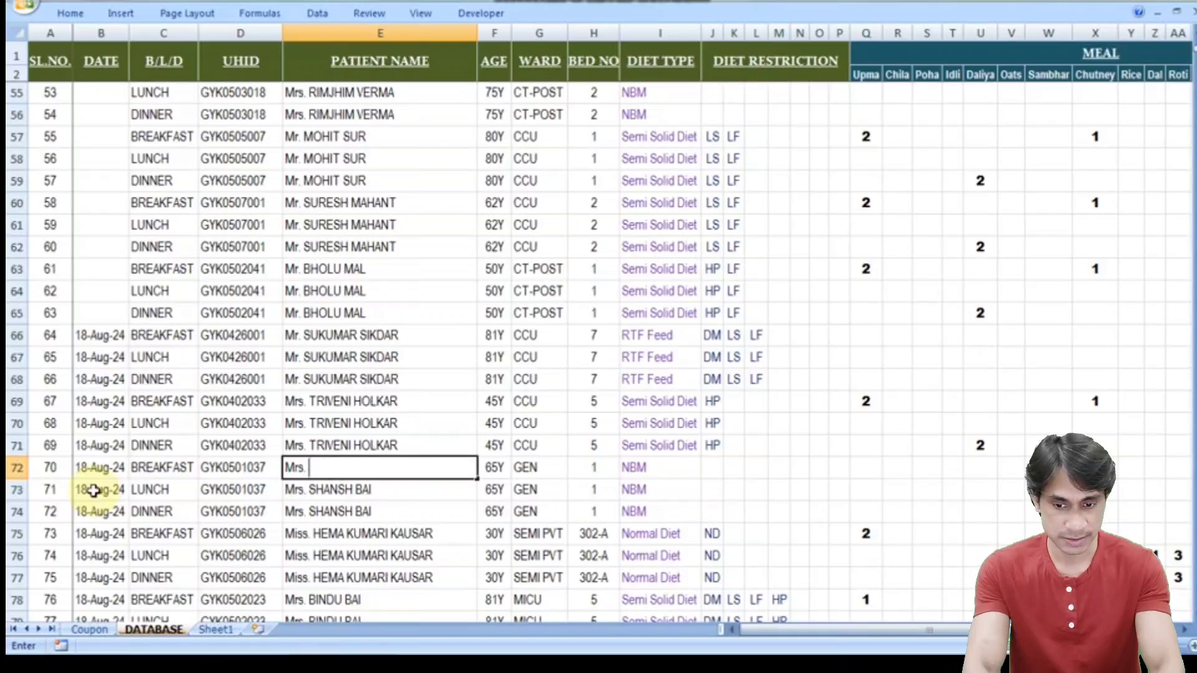
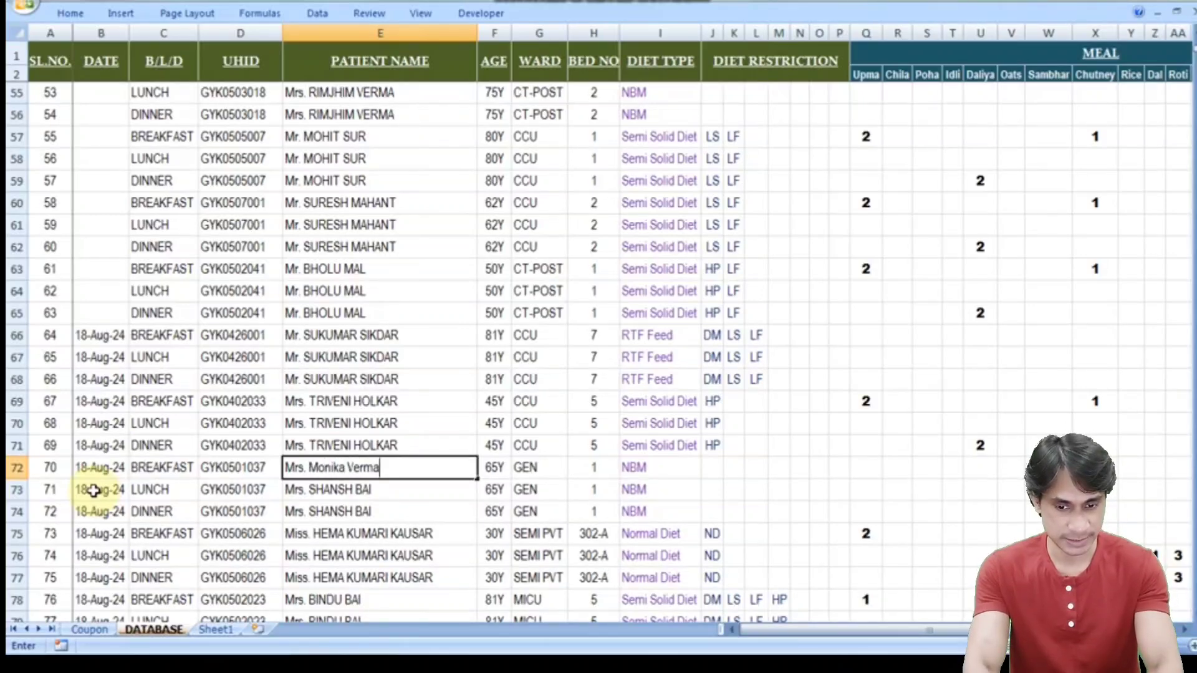
{"action": "key", "text": "Return"}
- Fill the new patient's name down into rows 73 and 74
{"action": "key", "text": "ctrl+d"}
{"action": "key", "text": "Return"}
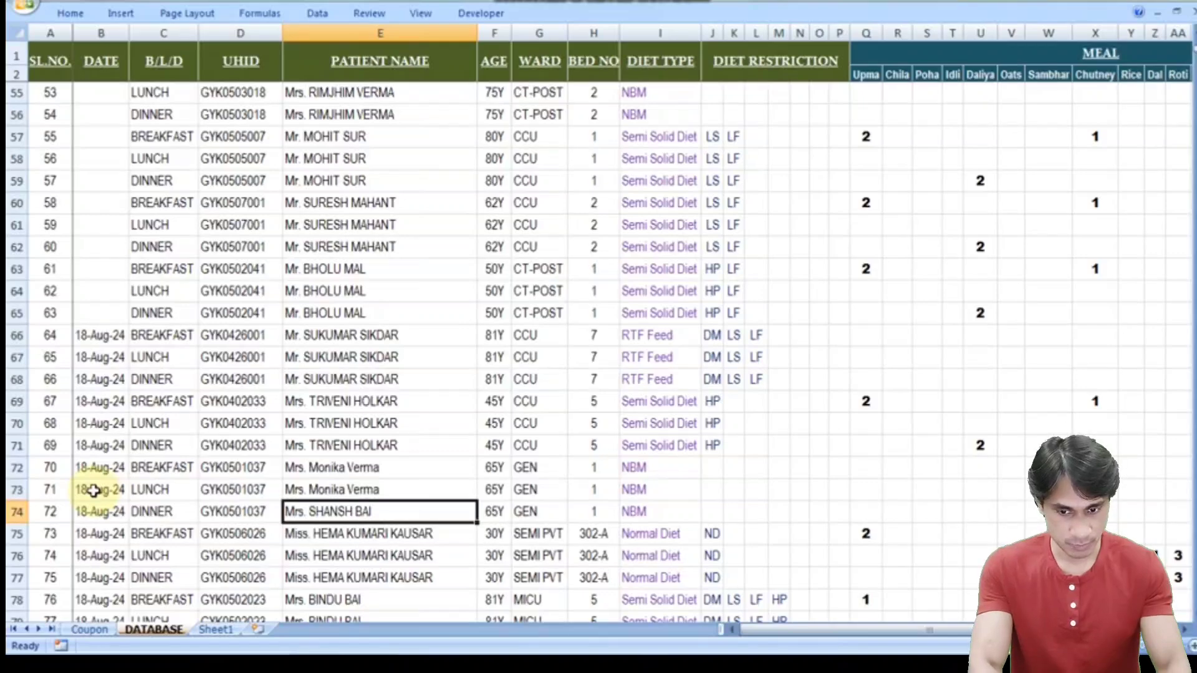
{"action": "key", "text": "ctrl+d"}
{"action": "key", "text": "Right"}
{"action": "key", "text": "Right"}
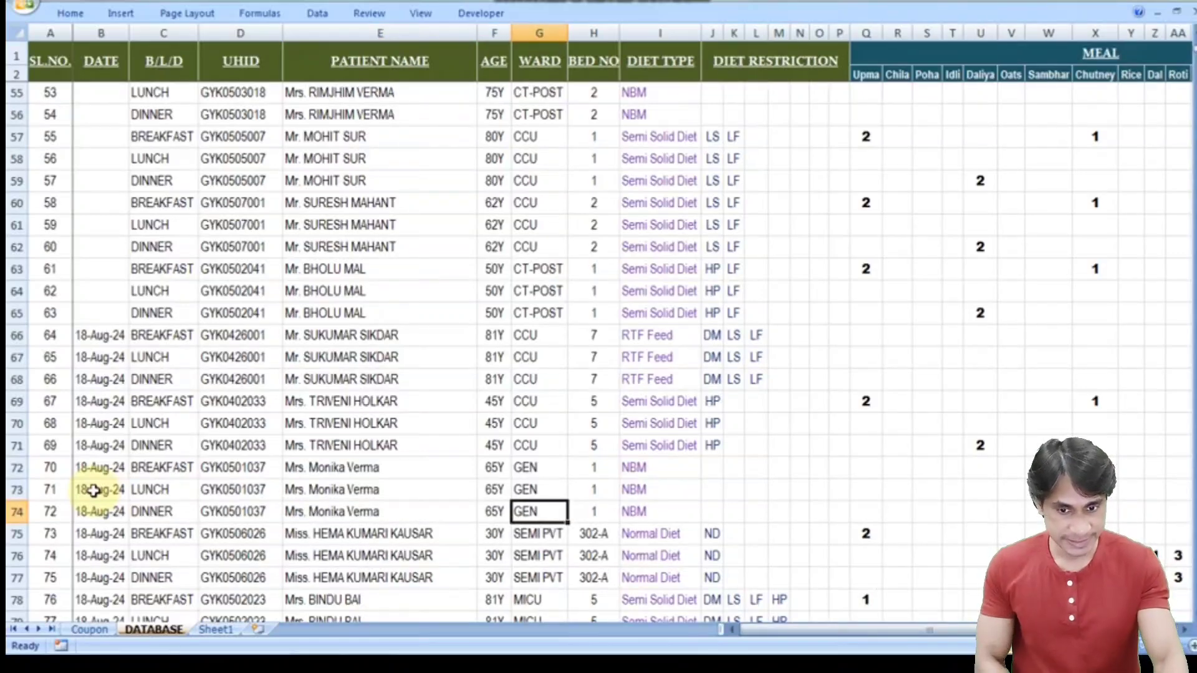
{"action": "key", "text": "Right"}
{"action": "key", "text": "Left"}
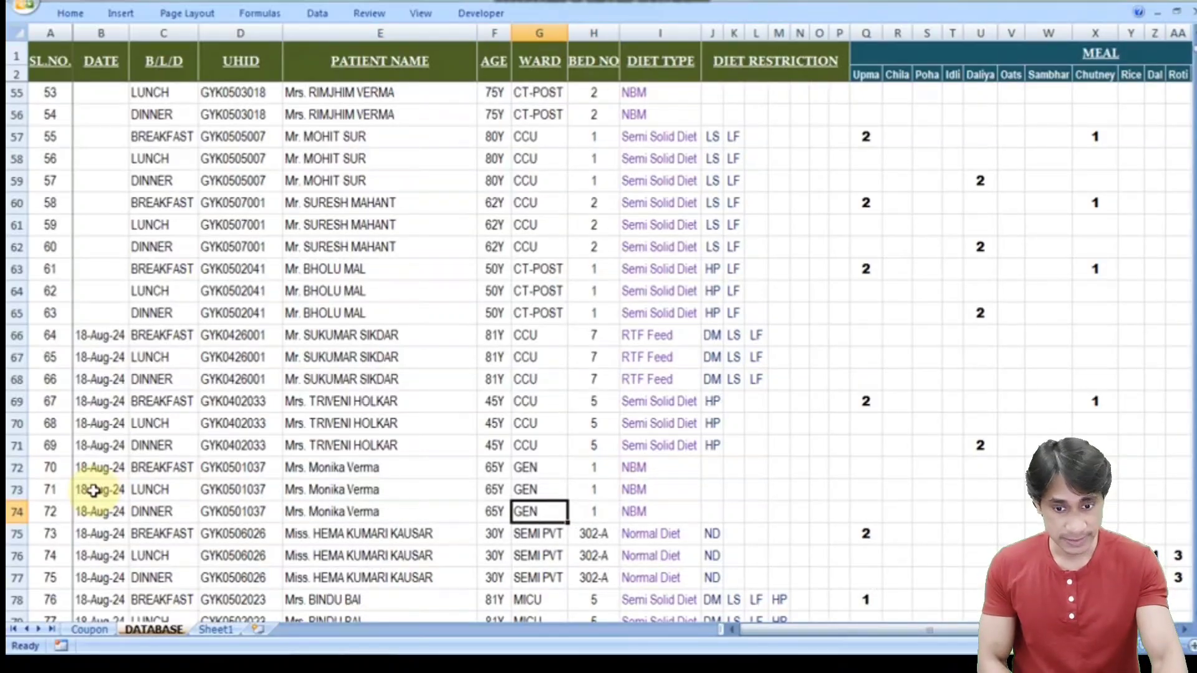
{"action": "key", "text": "Left"}
{"action": "key", "text": "Left"}
{"action": "key", "text": "Right"}
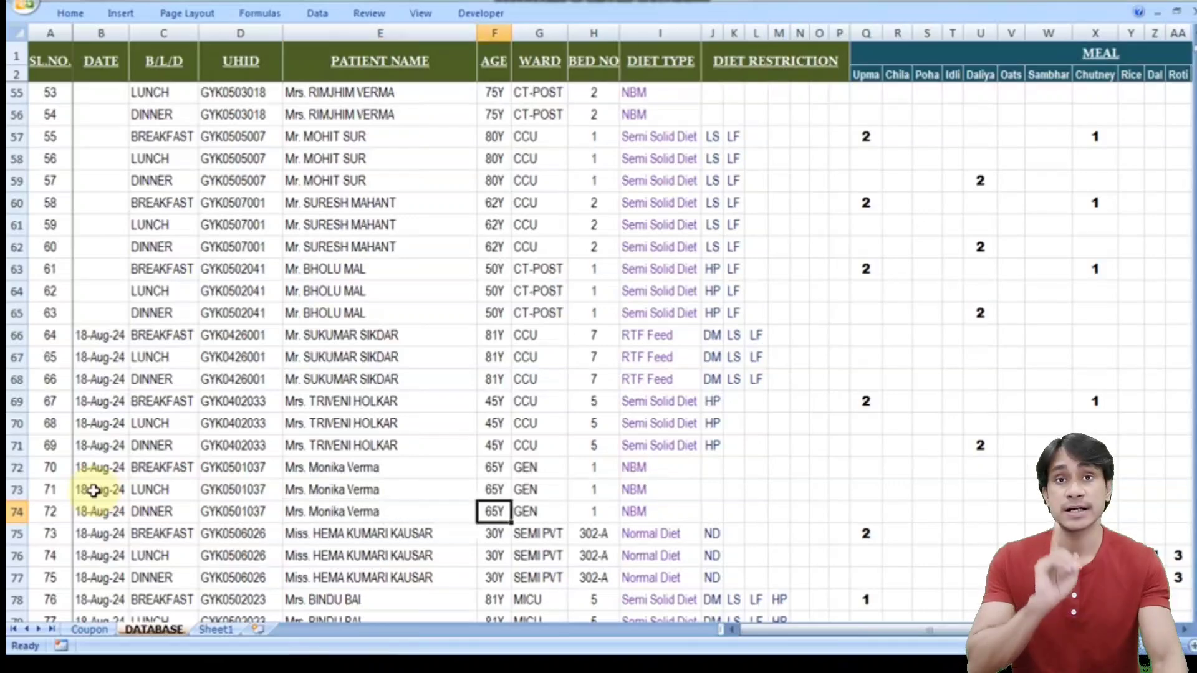
{"action": "key", "text": "Right"}
{"action": "key", "text": "Right"}
{"action": "key", "text": "Right"}
{"action": "key", "text": "Up"}
{"action": "key", "text": "Up"}
{"action": "key", "text": "Up"}
{"action": "key", "text": "Up"}
{"action": "key", "text": "Up"}
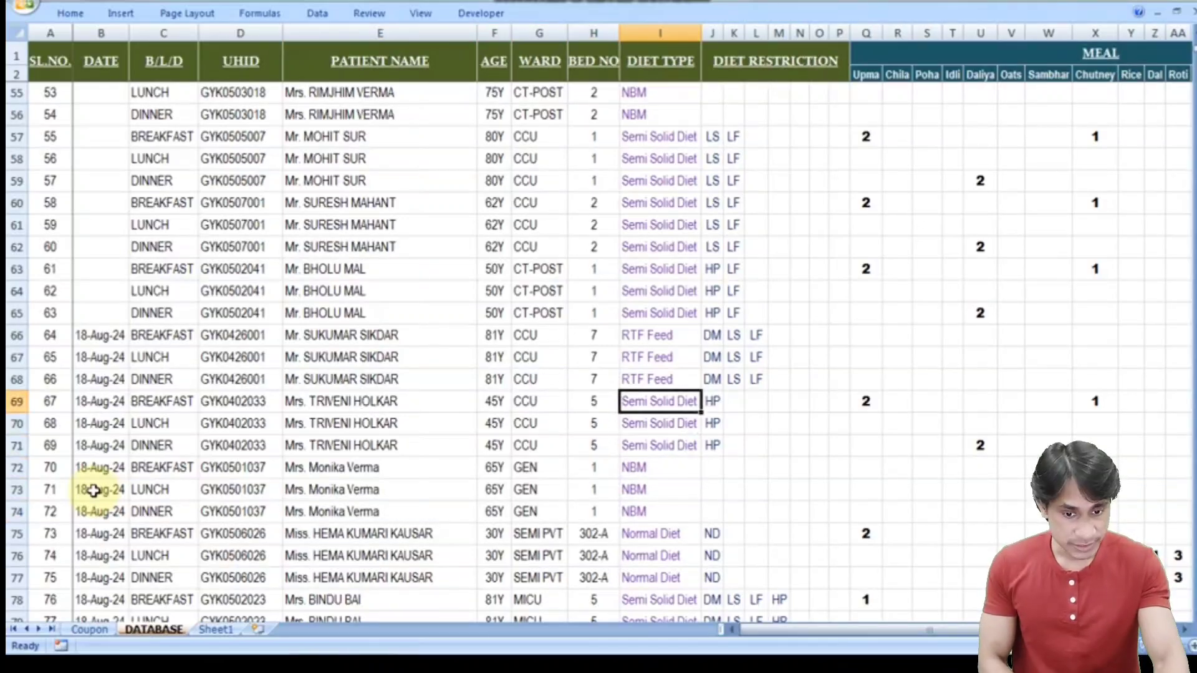
- Copy Semi Solid Diet, HP restriction, meal quantities and ACITROME DIET remarks from rows 69–71 into rows 72–74
{"action": "key", "text": "shift+Right"}
{"action": "key", "text": "shift+Right"}
{"action": "key", "text": "shift+Right"}
{"action": "key", "text": "shift+Right"}
{"action": "key", "text": "shift+Right"}
{"action": "key", "text": "shift+Right"}
{"action": "key", "text": "shift+Right"}
{"action": "key", "text": "shift+Right"}
{"action": "key", "text": "shift+Right"}
{"action": "key", "text": "shift+Right"}
{"action": "key", "text": "shift+Right"}
{"action": "key", "text": "shift+Right"}
{"action": "key", "text": "shift+Right"}
{"action": "key", "text": "shift+Right"}
{"action": "key", "text": "shift+Right"}
{"action": "key", "text": "shift+Right"}
{"action": "key", "text": "shift+Right"}
{"action": "key", "text": "shift+Right"}
{"action": "key", "text": "shift+Right"}
{"action": "key", "text": "shift+Right"}
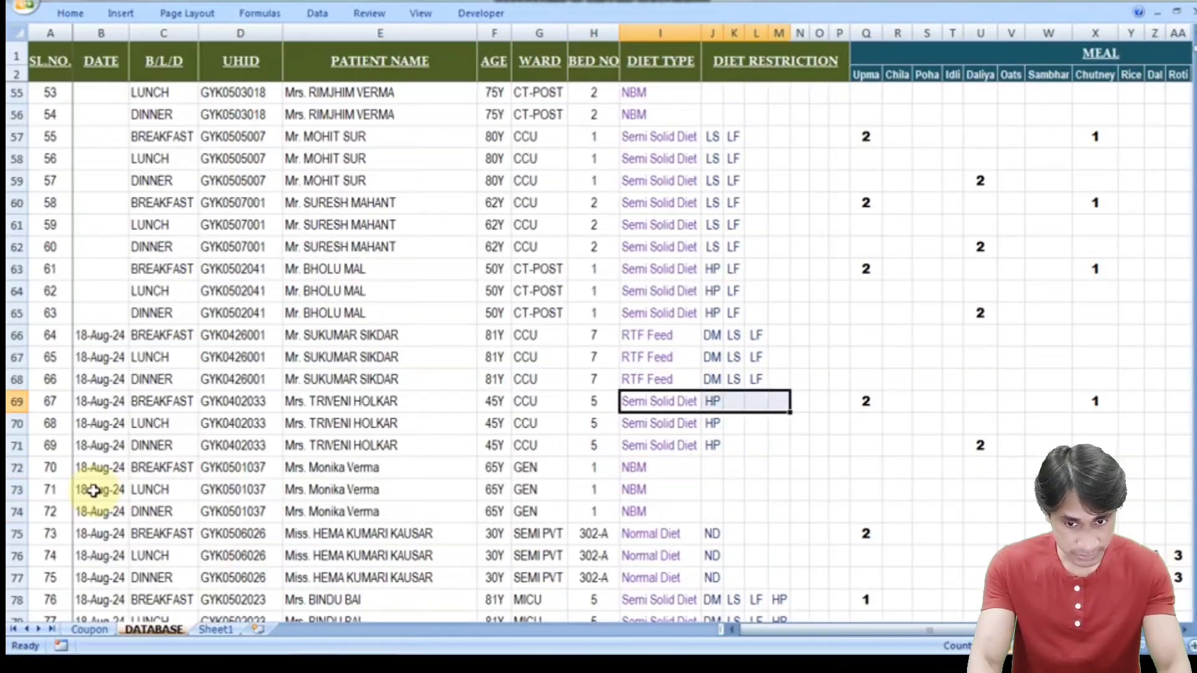
{"action": "key", "text": "shift+Right"}
{"action": "key", "text": "shift+Right"}
{"action": "key", "text": "shift+Right"}
{"action": "key", "text": "shift+Right"}
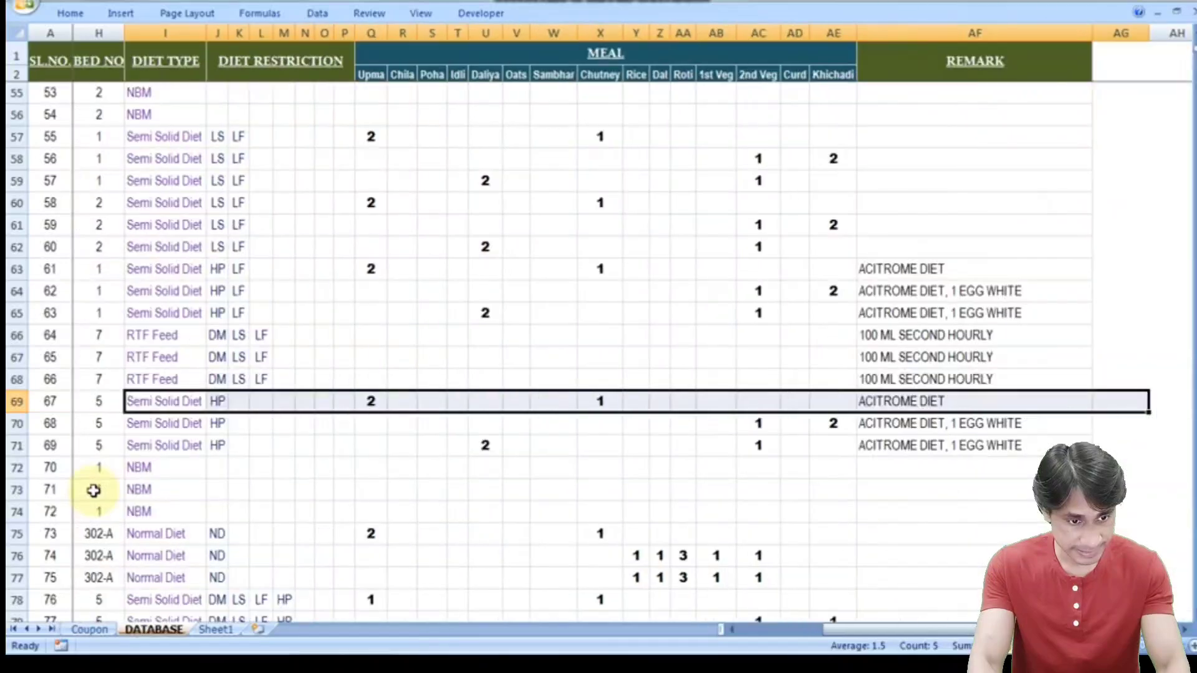
{"action": "key", "text": "shift+Down"}
{"action": "key", "text": "shift+Down"}
{"action": "key", "text": "ctrl+c"}
{"action": "key", "text": "Down"}
{"action": "key", "text": "Down"}
{"action": "key", "text": "Down"}
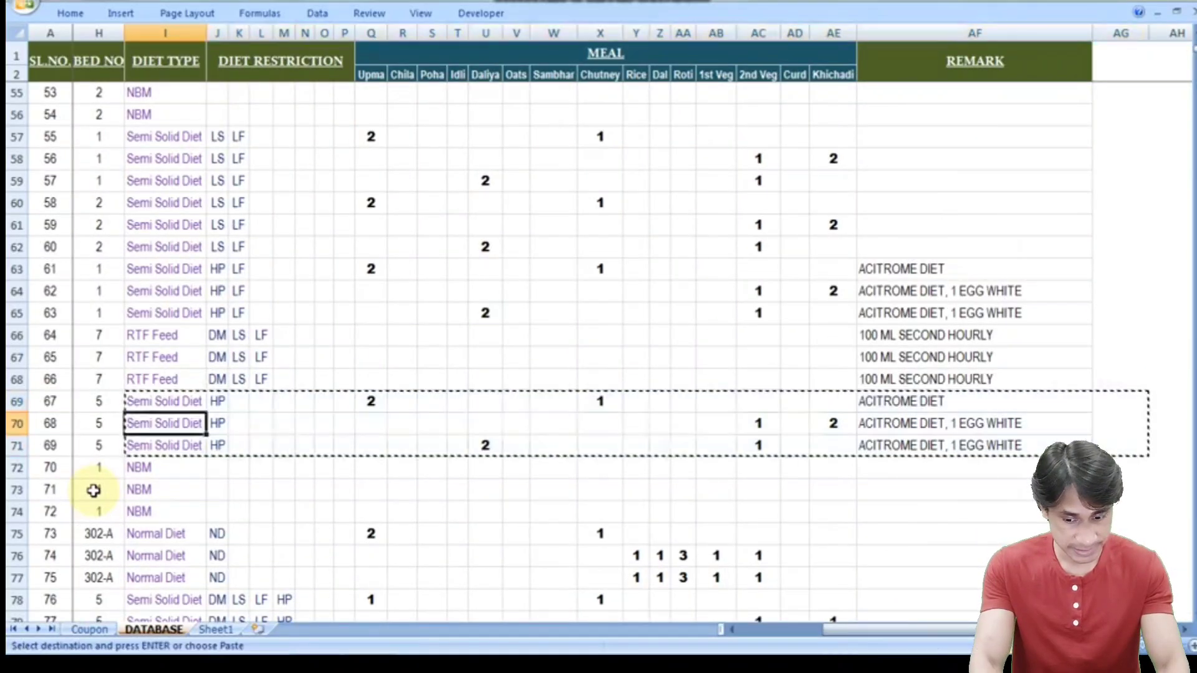
{"action": "key", "text": "ctrl+v"}
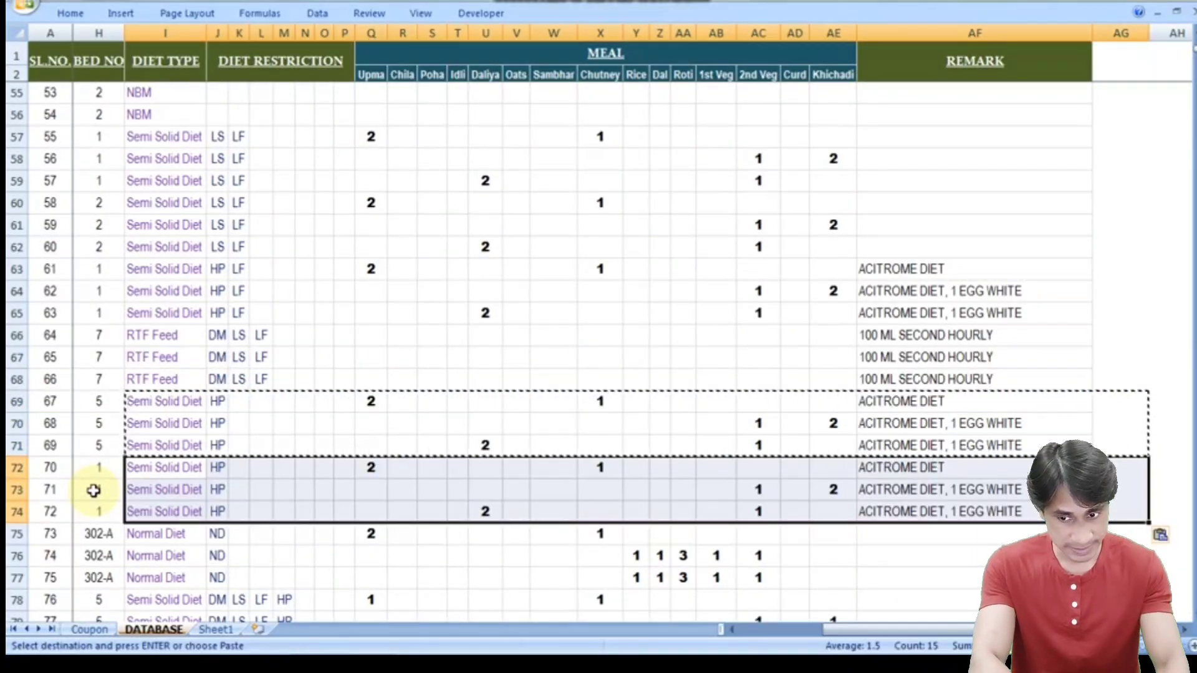
{"action": "key", "text": "Left"}
{"action": "key", "text": "Left"}
{"action": "key", "text": "Left"}
{"action": "key", "text": "Left"}
{"action": "key", "text": "Left"}
{"action": "key", "text": "Left"}
{"action": "key", "text": "Left"}
{"action": "key", "text": "Right"}
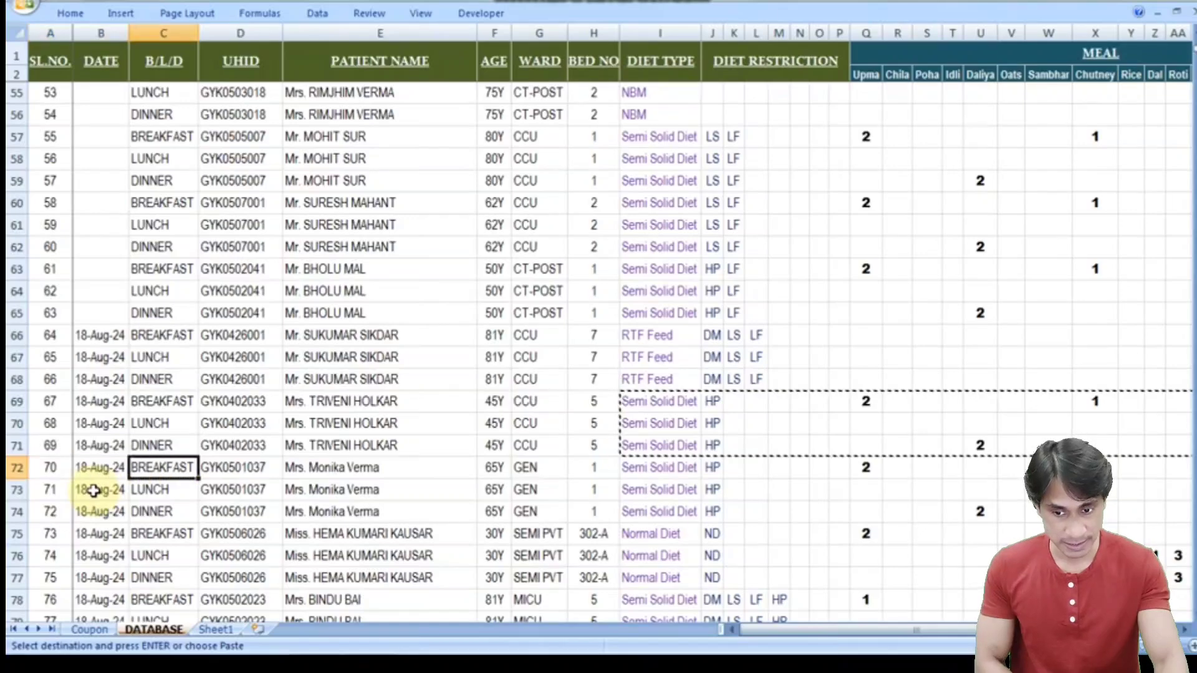
{"action": "key", "text": "Right"}
{"action": "key", "text": "Right"}
{"action": "key", "text": "Right"}
{"action": "key", "text": "Down"}
{"action": "key", "text": "Down"}
{"action": "key", "text": "Down"}
{"action": "key", "text": "Down"}
{"action": "key", "text": "Down"}
{"action": "key", "text": "Down"}
{"action": "key", "text": "Down"}
{"action": "key", "text": "Down"}
{"action": "key", "text": "Down"}
{"action": "key", "text": "Down"}
{"action": "key", "text": "Down"}
{"action": "key", "text": "Down"}
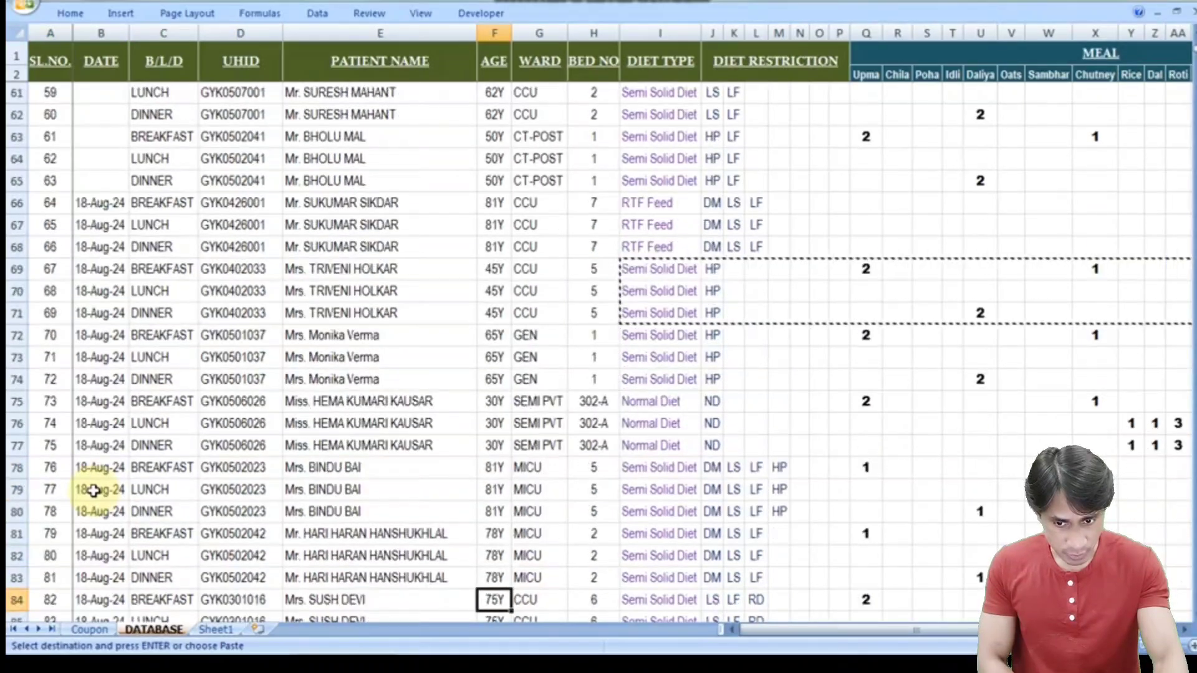
- Enter the new patient's name, titled Mr., in E90
{"action": "key", "text": "Down"}
{"action": "key", "text": "Down"}
{"action": "key", "text": "Down"}
{"action": "key", "text": "Down"}
{"action": "key", "text": "Down"}
{"action": "key", "text": "Down"}
{"action": "key", "text": "Down"}
{"action": "key", "text": "Down"}
{"action": "key", "text": "Down"}
{"action": "key", "text": "Down"}
{"action": "key", "text": "Down"}
{"action": "key", "text": "Down"}
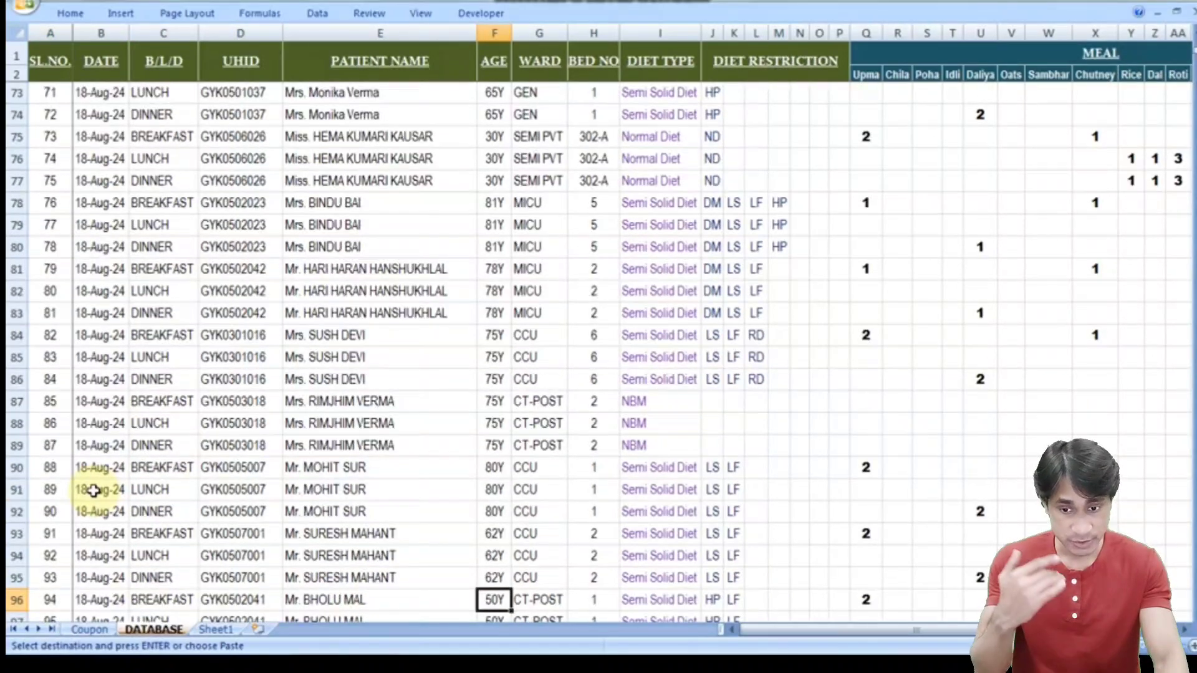
{"action": "key", "text": "Down"}
{"action": "key", "text": "Down"}
{"action": "key", "text": "Down"}
{"action": "key", "text": "Down"}
{"action": "key", "text": "Up"}
{"action": "key", "text": "Up"}
{"action": "key", "text": "Up"}
{"action": "key", "text": "Up"}
{"action": "key", "text": "Up"}
{"action": "key", "text": "Up"}
{"action": "key", "text": "Up"}
{"action": "key", "text": "Up"}
{"action": "key", "text": "Up"}
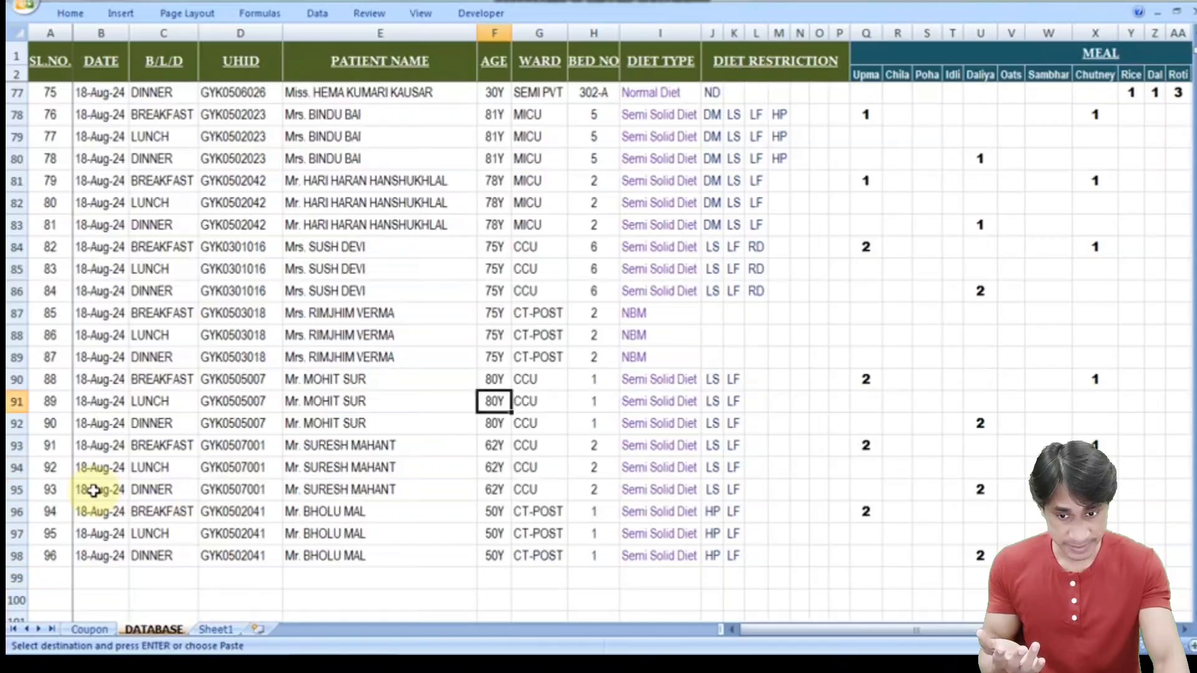
{"action": "key", "text": "Up"}
{"action": "key", "text": "Left"}
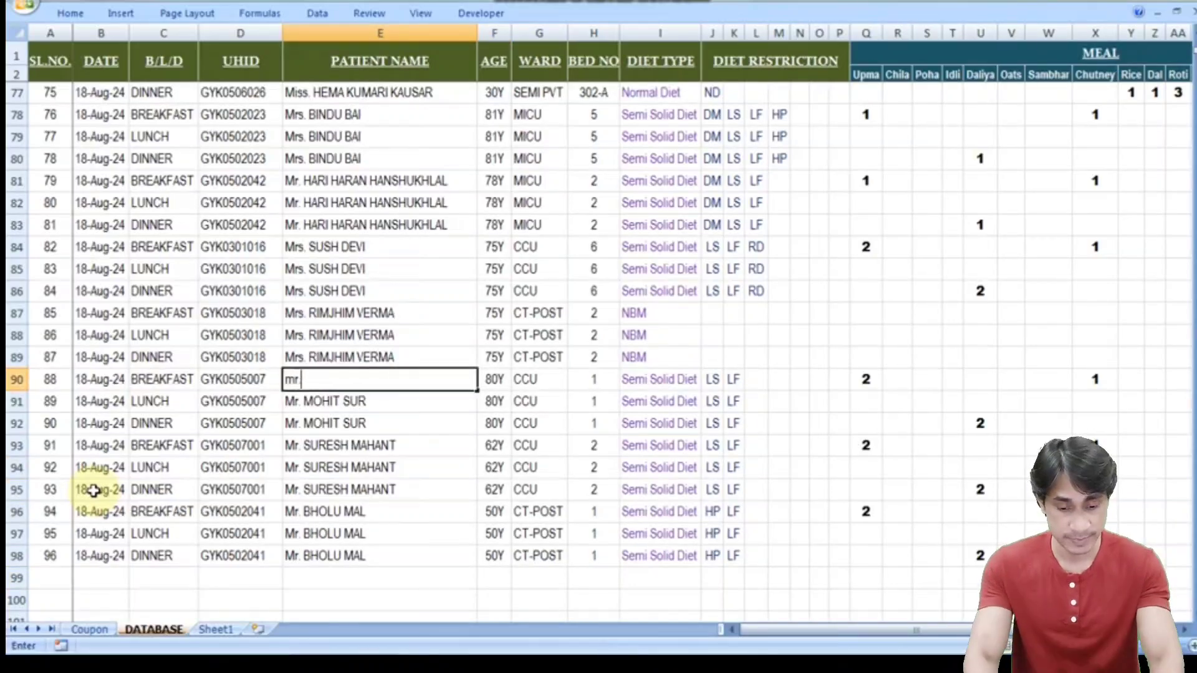
{"action": "key", "text": "BackSpace"}
{"action": "key", "text": "BackSpace"}
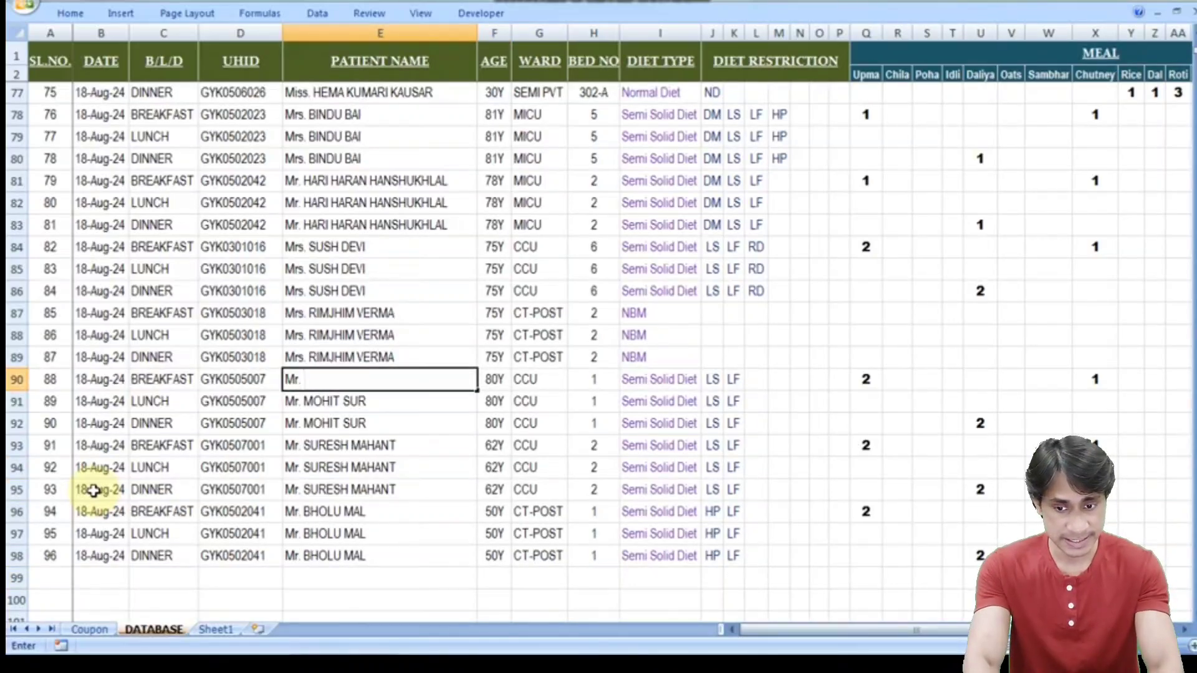
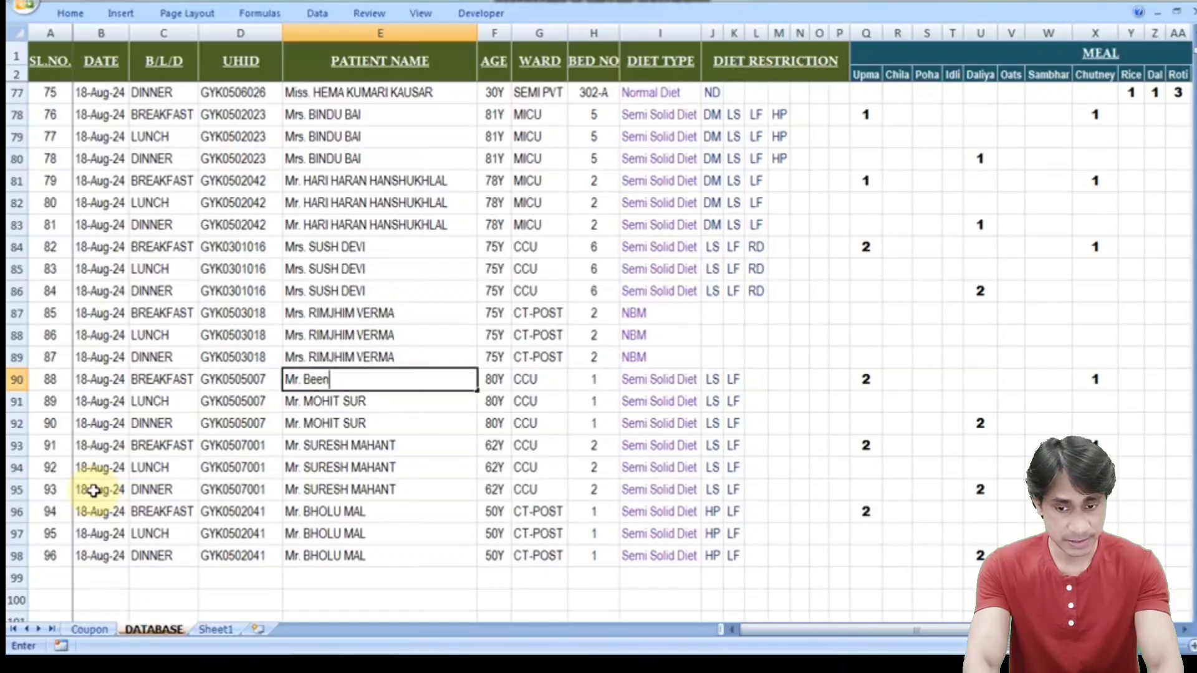
{"action": "key", "text": "BackSpace"}
{"action": "key", "text": "BackSpace"}
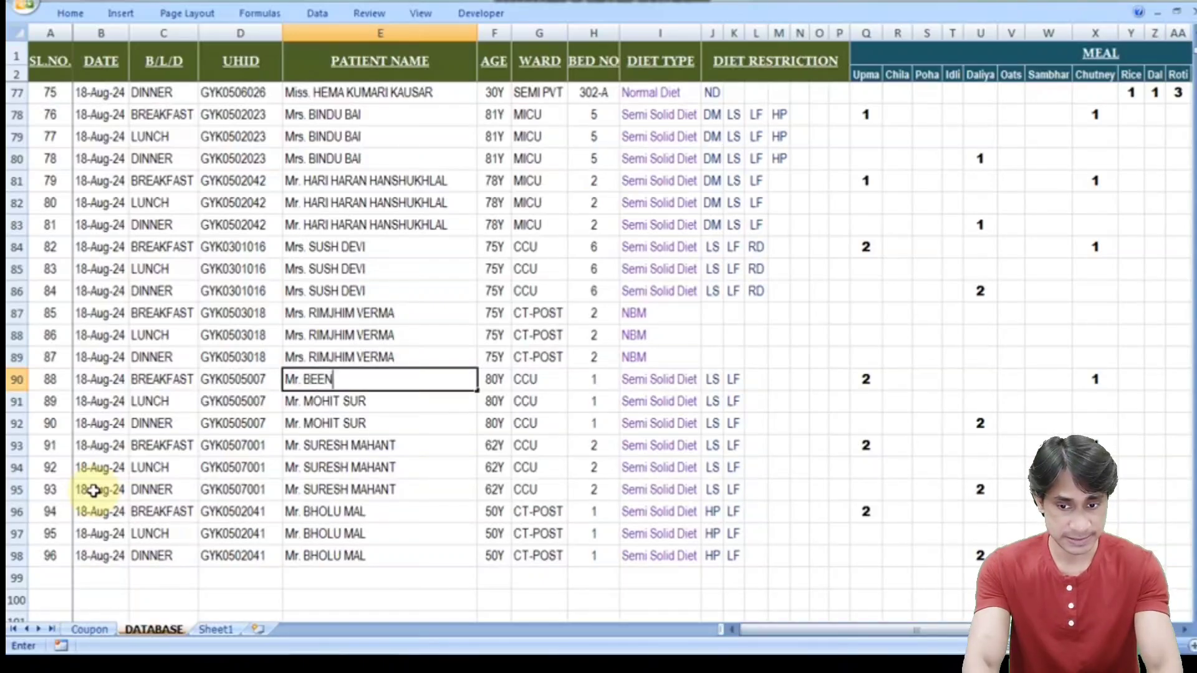
{"action": "key", "text": "Return"}
- Fill the new patient's name down into rows 91 and 92
{"action": "key", "text": "ctrl+d"}
{"action": "key", "text": "Return"}
{"action": "key", "text": "ctrl+d"}
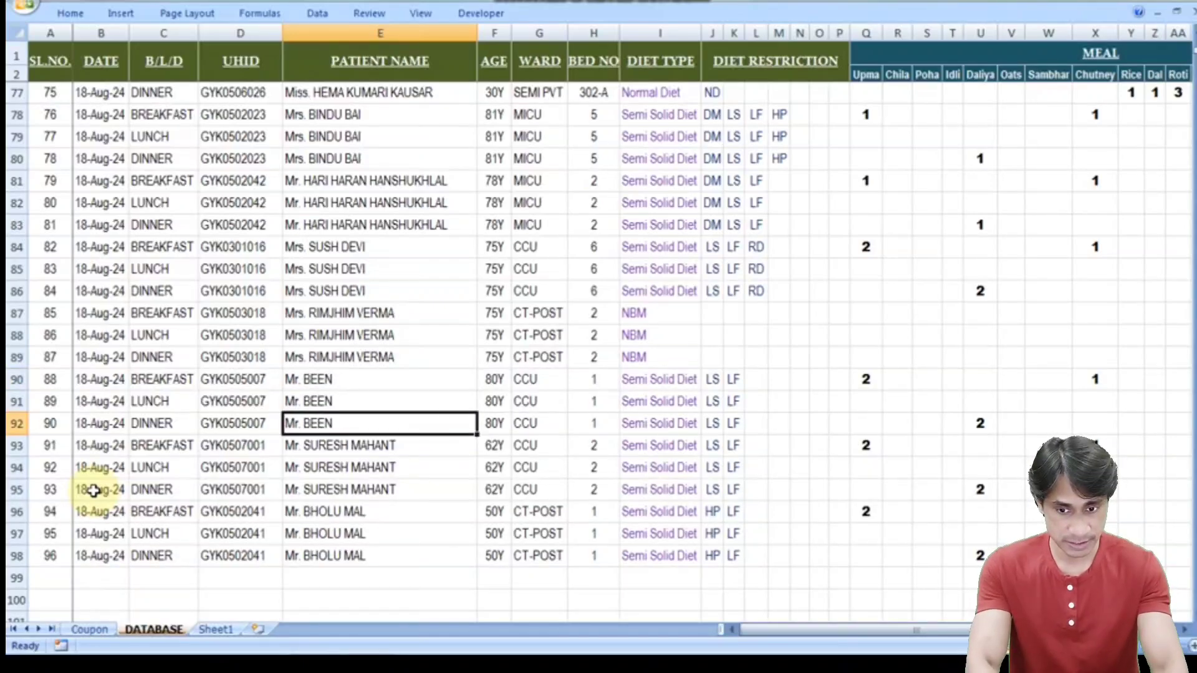
{"action": "key", "text": "Up"}
{"action": "key", "text": "Up"}
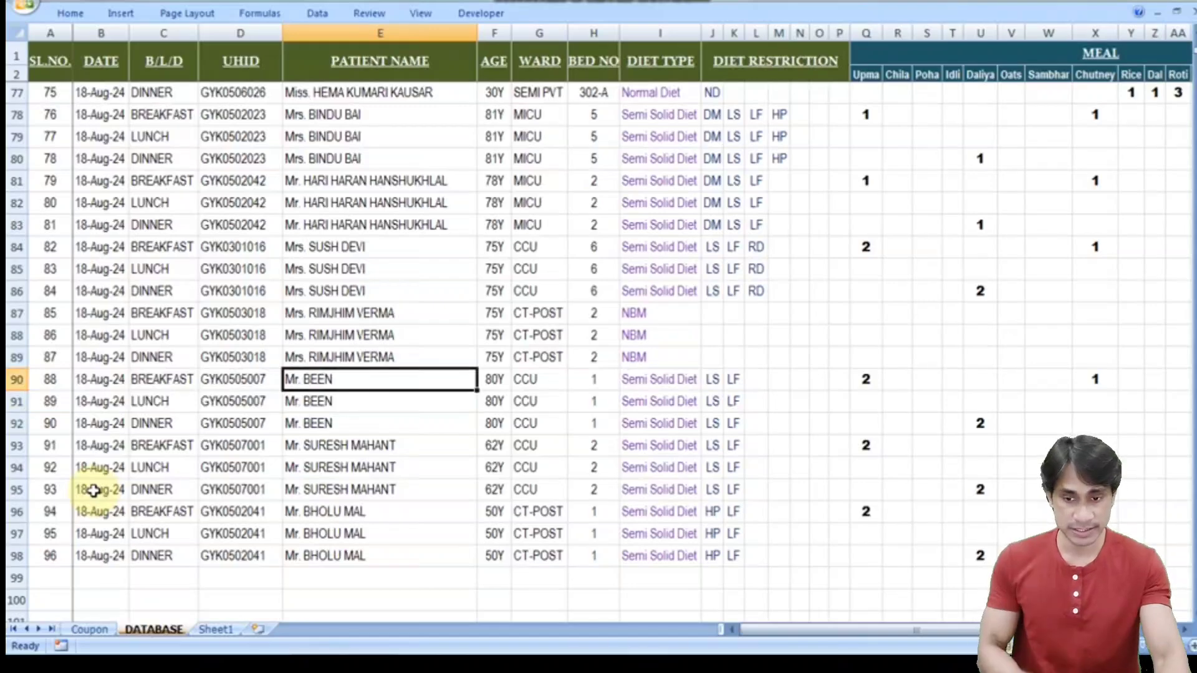
{"action": "key", "text": "Right"}
{"action": "key", "text": "Right"}
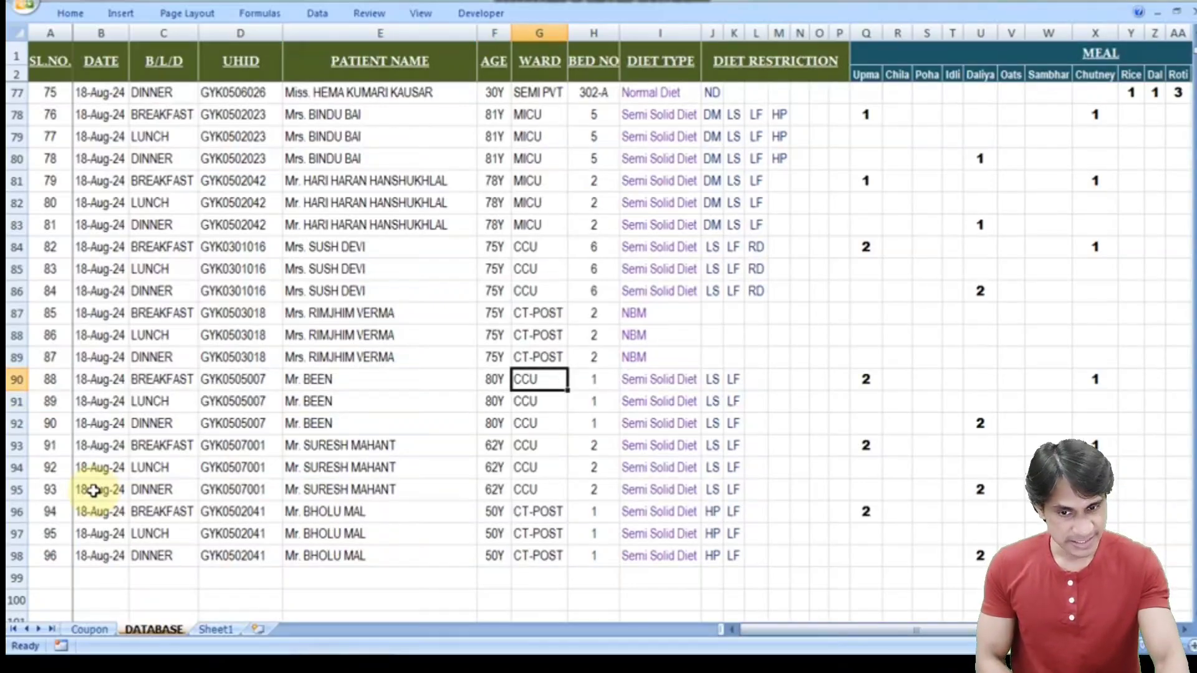
{"action": "key", "text": "Right"}
{"action": "key", "text": "Right"}
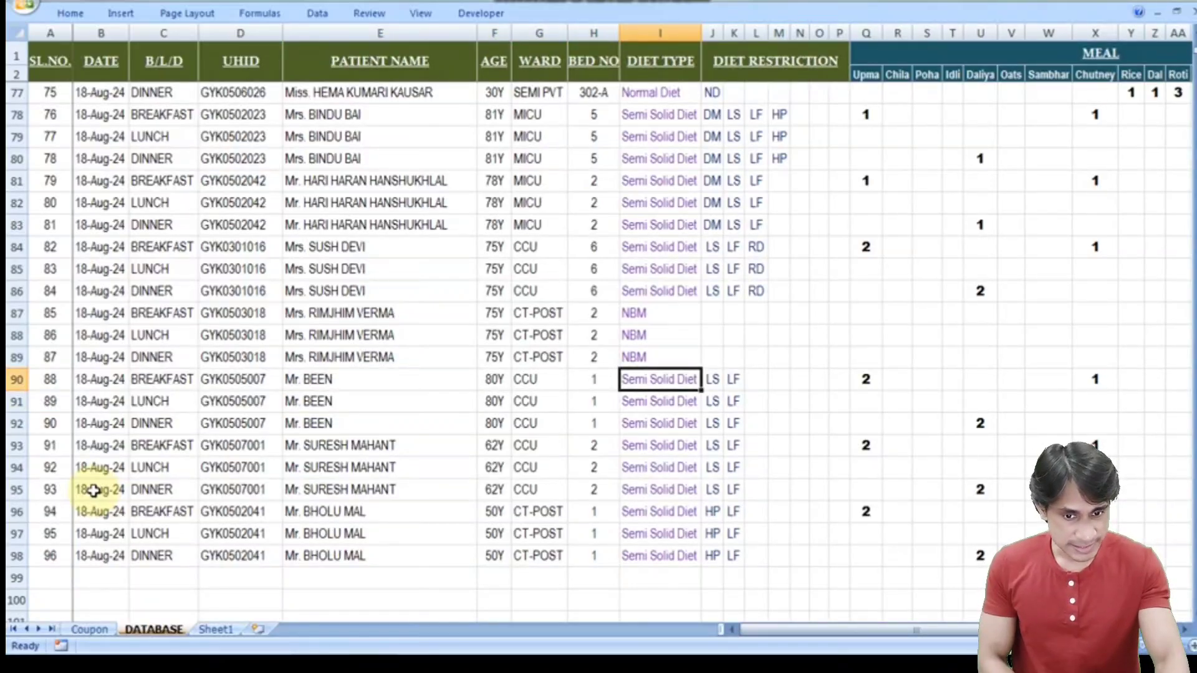
{"action": "key", "text": "Up"}
{"action": "key", "text": "Up"}
{"action": "key", "text": "Up"}
{"action": "key", "text": "Up"}
{"action": "key", "text": "Up"}
{"action": "key", "text": "Up"}
{"action": "key", "text": "Up"}
{"action": "key", "text": "Up"}
{"action": "key", "text": "Up"}
{"action": "key", "text": "Up"}
{"action": "key", "text": "Up"}
{"action": "key", "text": "Up"}
{"action": "key", "text": "Up"}
{"action": "key", "text": "Up"}
{"action": "key", "text": "Up"}
{"action": "key", "text": "Up"}
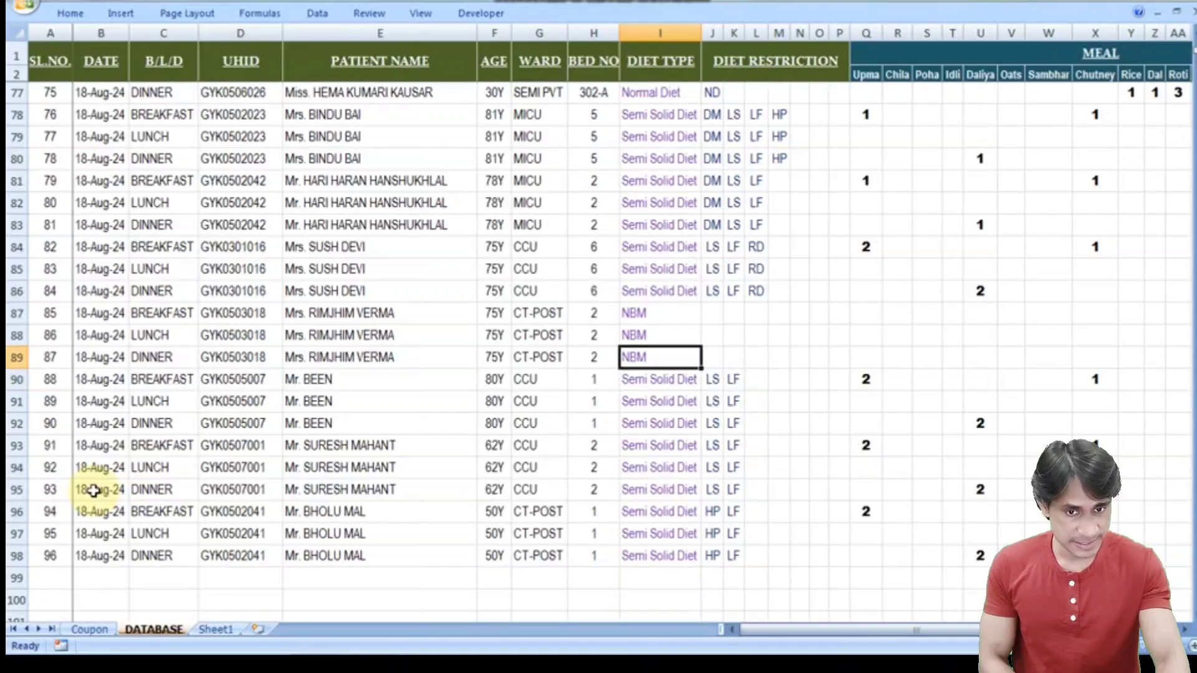
- Copy the Normal Diet, ND restriction and meal quantities of rows 75–77
{"action": "key", "text": "Down"}
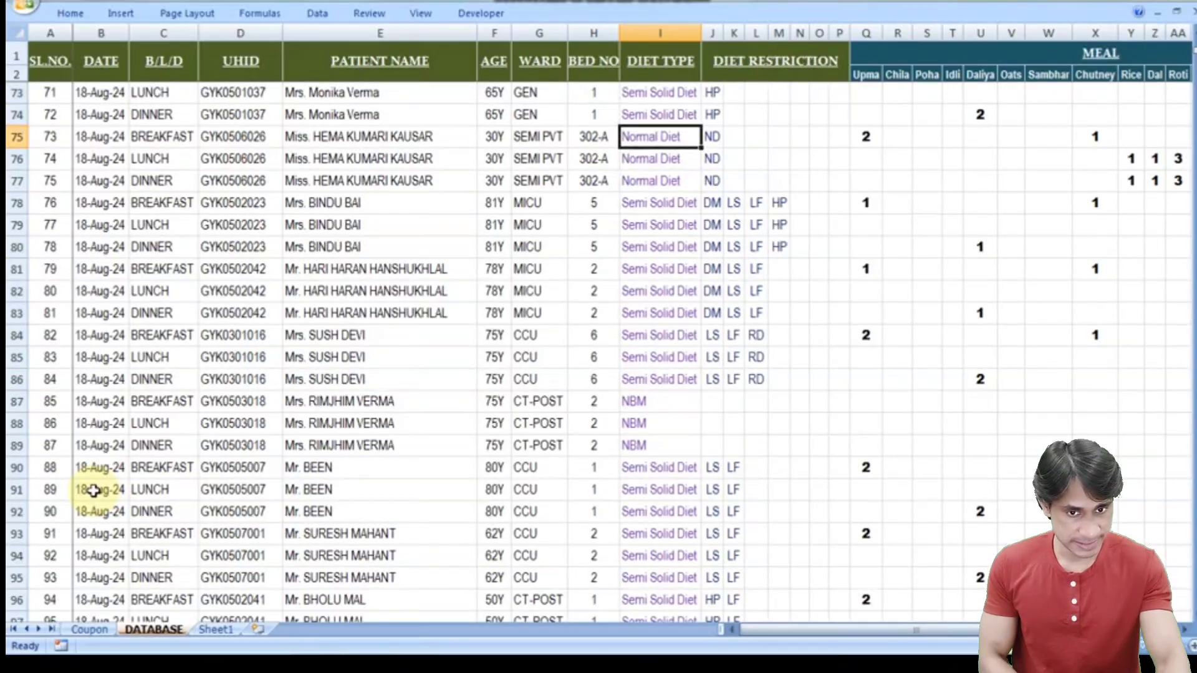
{"action": "key", "text": "shift+Down"}
{"action": "key", "text": "shift+Down"}
{"action": "key", "text": "shift+Right"}
{"action": "key", "text": "ctrl+shift+Right"}
{"action": "key", "text": "shift+Right"}
{"action": "key", "text": "shift+Right"}
{"action": "key", "text": "shift+Right"}
{"action": "key", "text": "shift+Right"}
{"action": "key", "text": "shift+Right"}
{"action": "key", "text": "shift+Right"}
{"action": "key", "text": "shift+Right"}
{"action": "key", "text": "shift+Right"}
{"action": "key", "text": "shift+Right"}
{"action": "key", "text": "shift+Right"}
{"action": "key", "text": "shift+Right"}
{"action": "key", "text": "shift+Right"}
{"action": "key", "text": "shift+Right"}
{"action": "key", "text": "shift+Right"}
{"action": "key", "text": "shift+Right"}
{"action": "key", "text": "shift+Right"}
{"action": "key", "text": "shift+Right"}
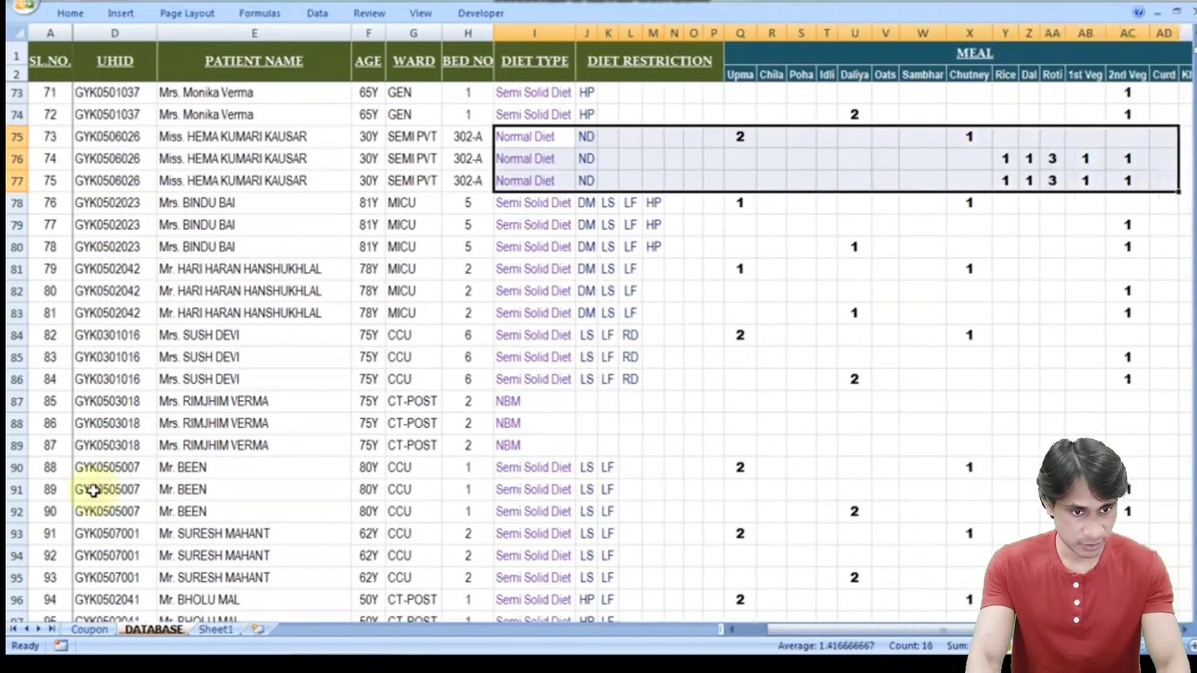
{"action": "key", "text": "ctrl+c"}
- Paste the copied diet data into rows 90–92 and return to the Coupon sheet
{"action": "key", "text": "Home"}
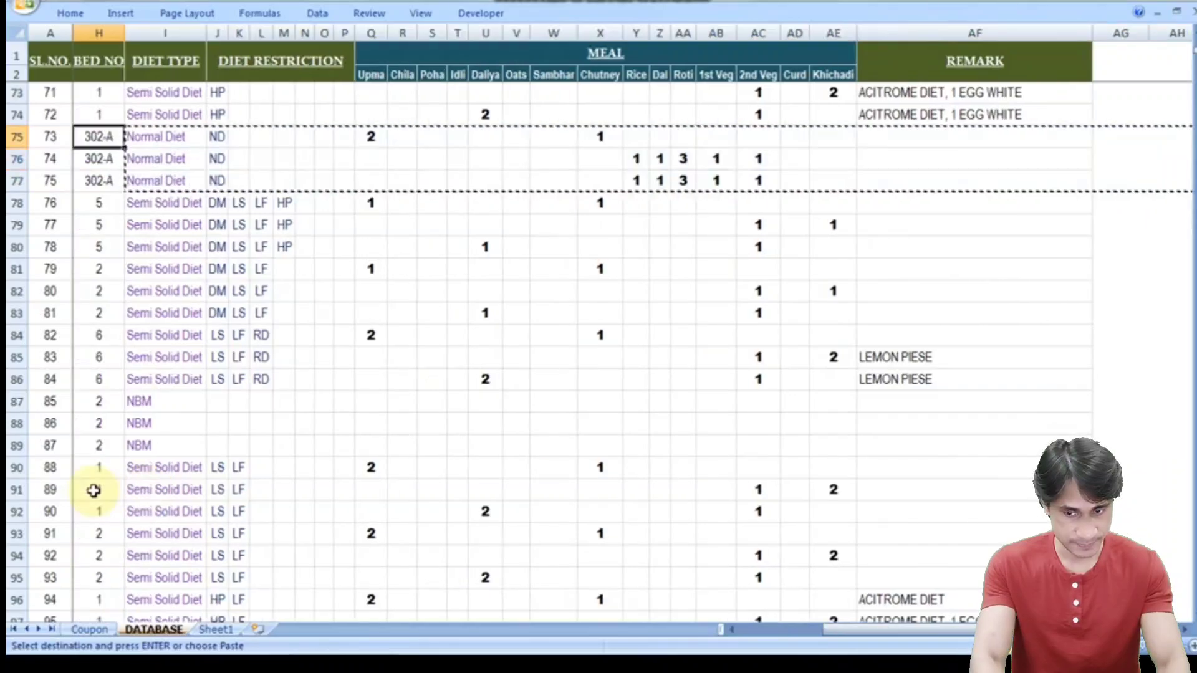
{"action": "key", "text": "Down"}
{"action": "key", "text": "Down"}
{"action": "key", "text": "Down"}
{"action": "key", "text": "Down"}
{"action": "key", "text": "Down"}
{"action": "key", "text": "Down"}
{"action": "key", "text": "Down"}
{"action": "key", "text": "Down"}
{"action": "key", "text": "Down"}
{"action": "key", "text": "Down"}
{"action": "key", "text": "Down"}
{"action": "key", "text": "Down"}
{"action": "key", "text": "Down"}
{"action": "key", "text": "Down"}
{"action": "key", "text": "Down"}
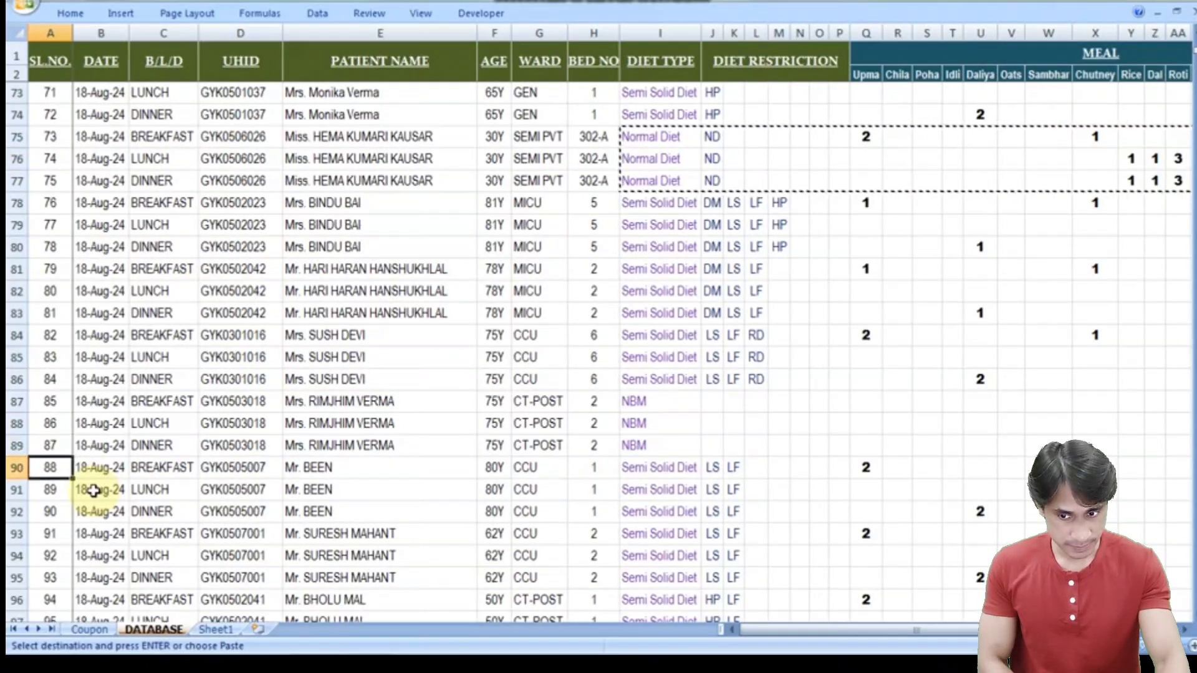
{"action": "key", "text": "Right"}
{"action": "key", "text": "Right"}
{"action": "key", "text": "Right"}
{"action": "key", "text": "Right"}
{"action": "key", "text": "Right"}
{"action": "key", "text": "Right"}
{"action": "key", "text": "Right"}
{"action": "key", "text": "Right"}
{"action": "key", "text": "Right"}
{"action": "key", "text": "Left"}
{"action": "key", "text": "Return"}
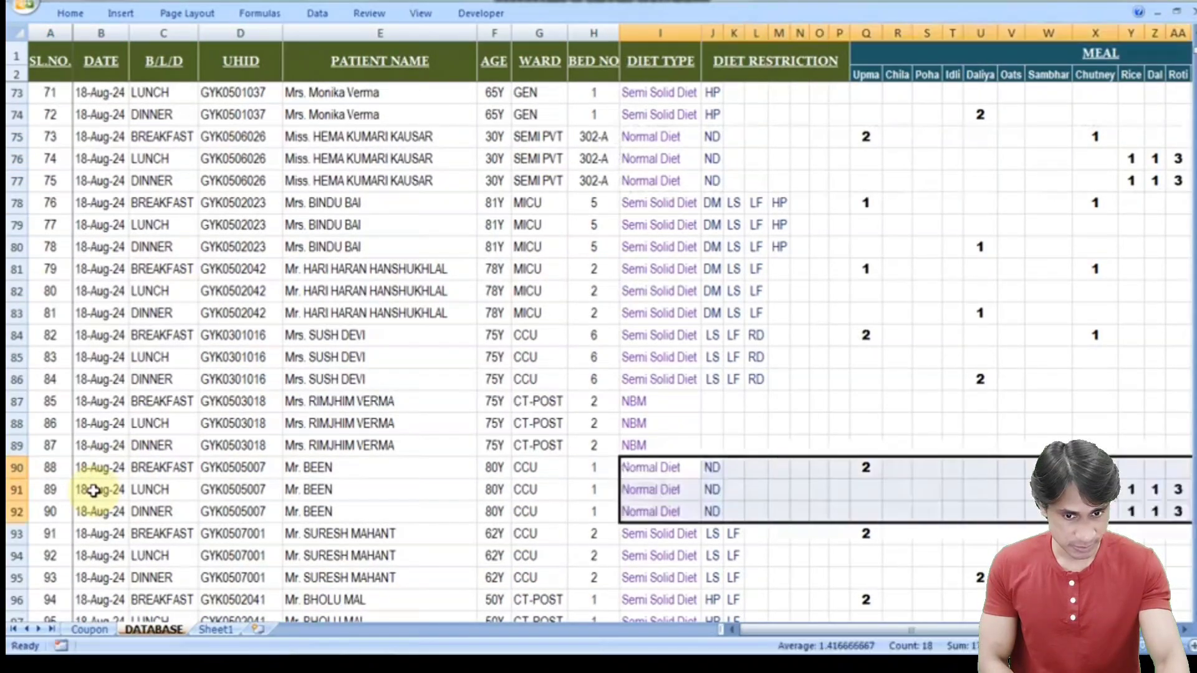
{"action": "key", "text": "Down"}
{"action": "key", "text": "Down"}
{"action": "key", "text": "Down"}
{"action": "key", "text": "Down"}
{"action": "key", "text": "Down"}
{"action": "key", "text": "Down"}
{"action": "key", "text": "Down"}
{"action": "key", "text": "Down"}
{"action": "key", "text": "Down"}
{"action": "key", "text": "Down"}
{"action": "key", "text": "Down"}
{"action": "key", "text": "Down"}
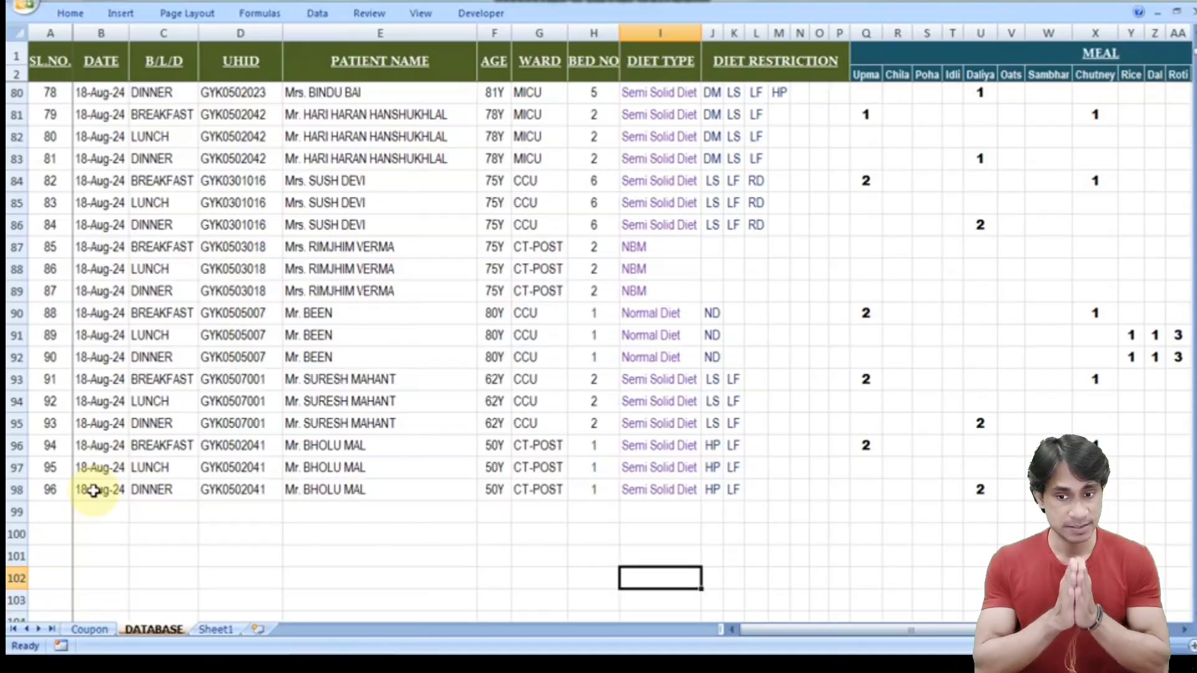
{"action": "left_click", "coordinate": [92, 630]}
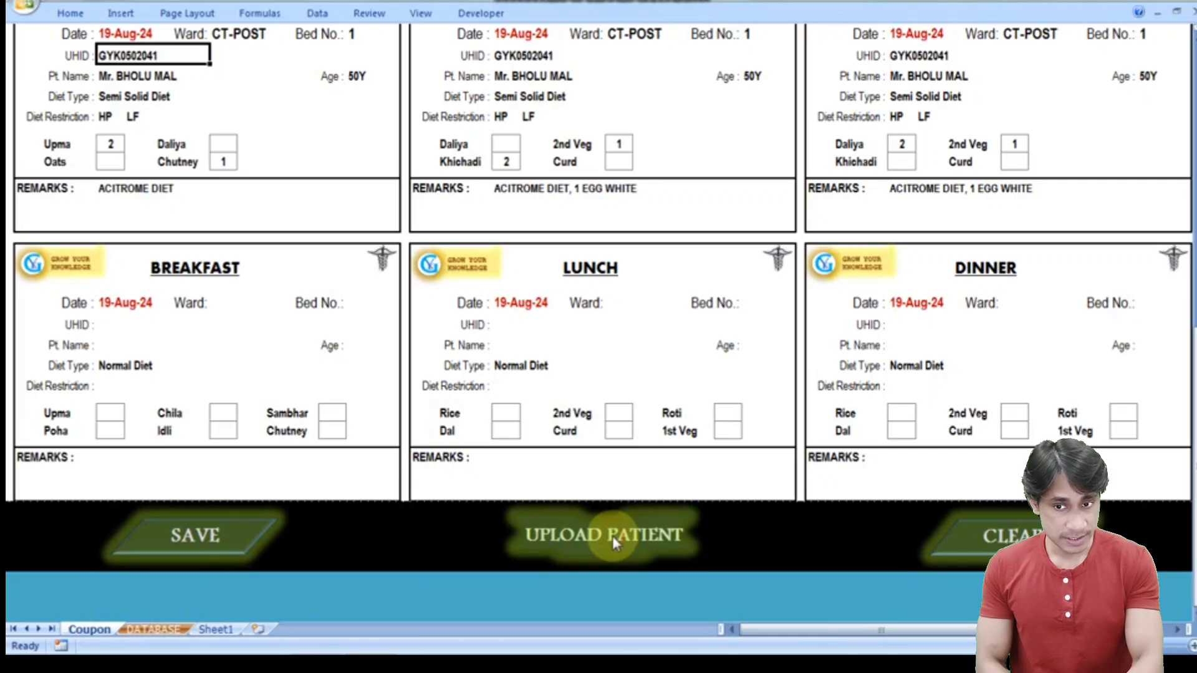
- Reload the coupons with UPLOAD PATIENT and check the patient names on the next page
{"action": "left_click", "coordinate": [612, 536]}
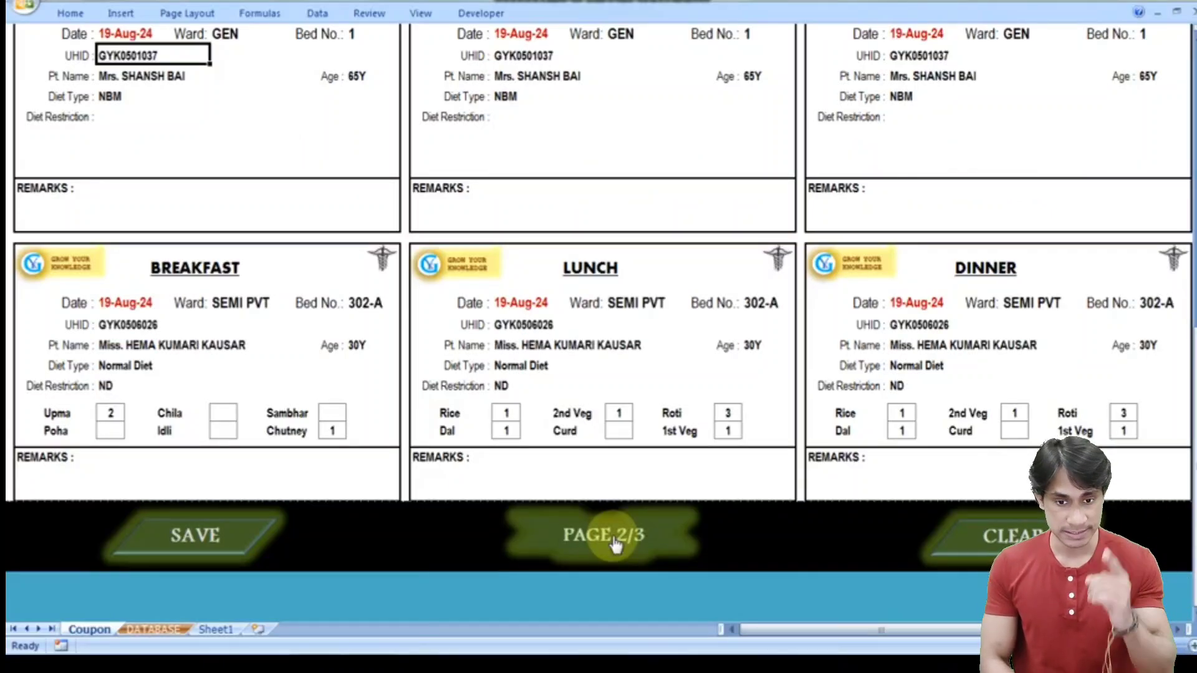
{"action": "left_click", "coordinate": [614, 543]}
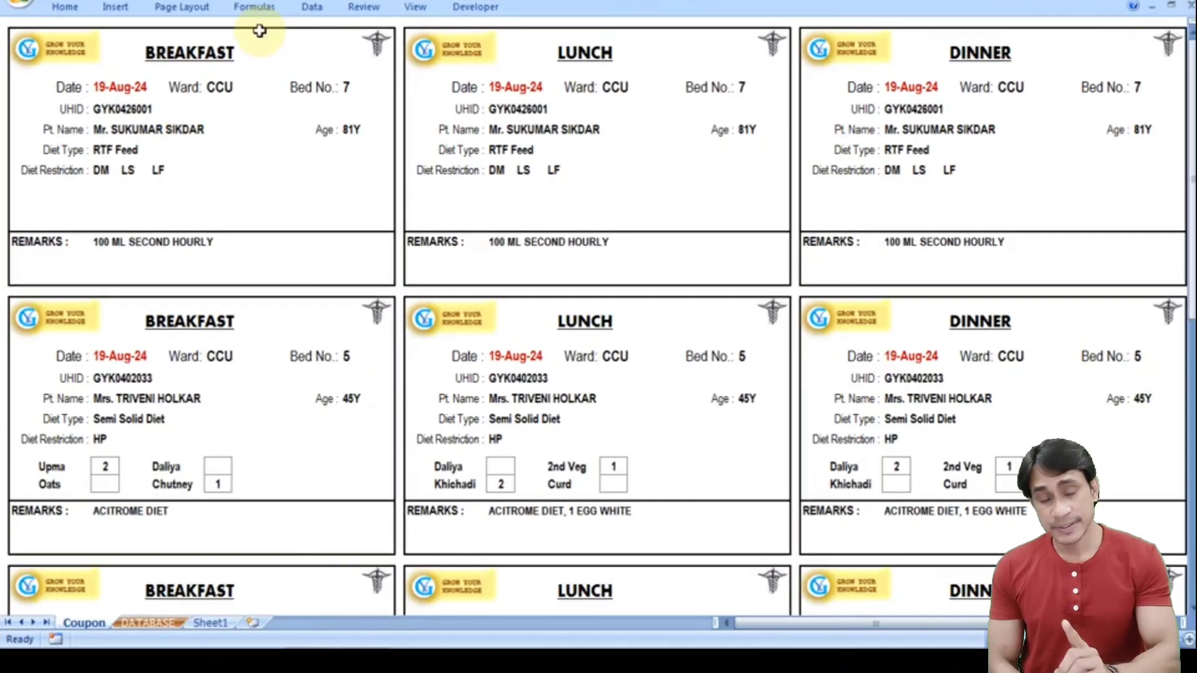
{"action": "left_click", "coordinate": [185, 128]}
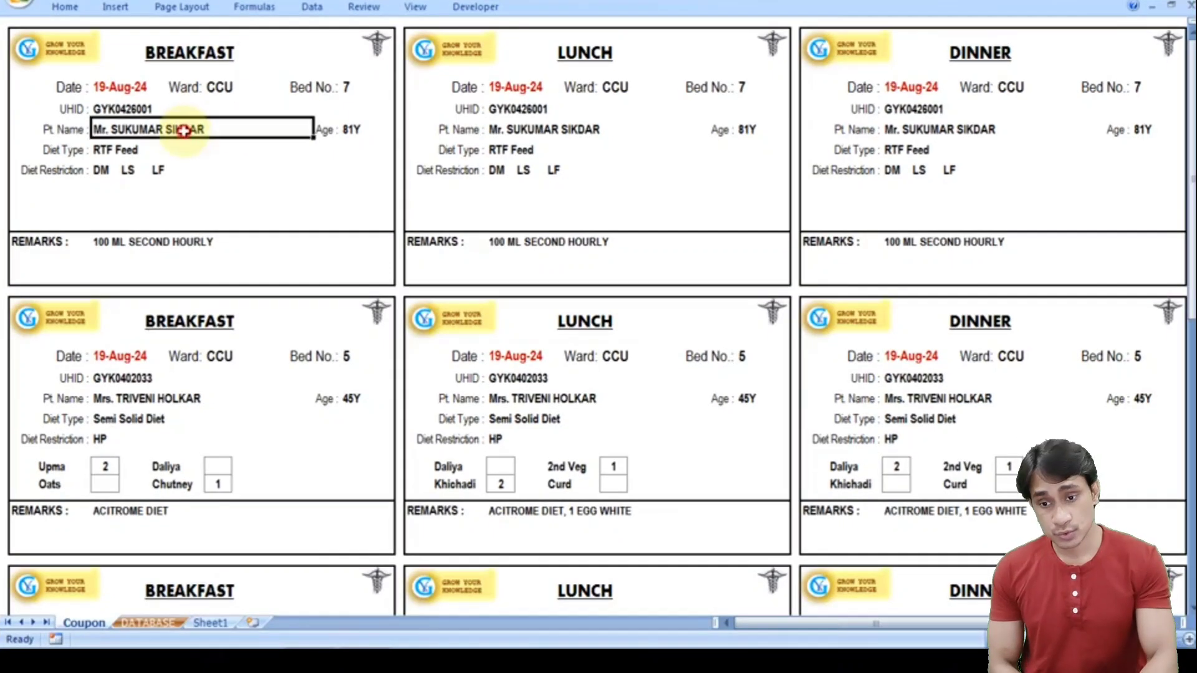
{"action": "left_click", "coordinate": [200, 395]}
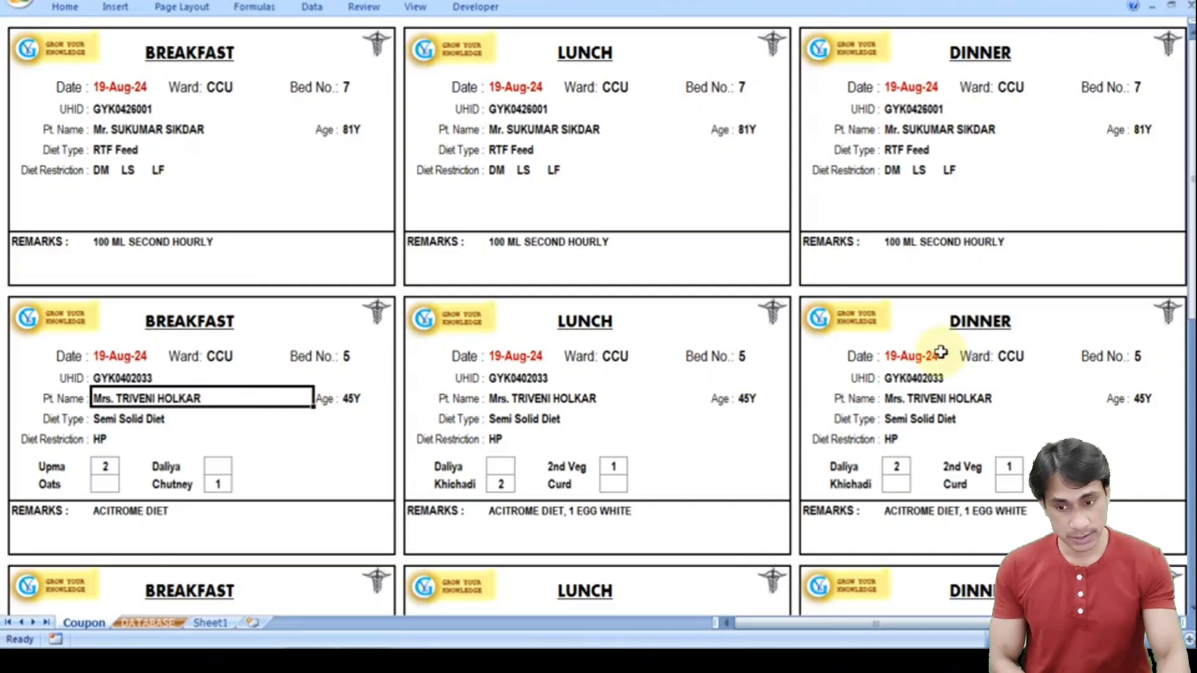
{"action": "left_click_drag", "start_coordinate": [1190, 245], "coordinate": [1190, 254]}
{"action": "left_click", "coordinate": [169, 397]}
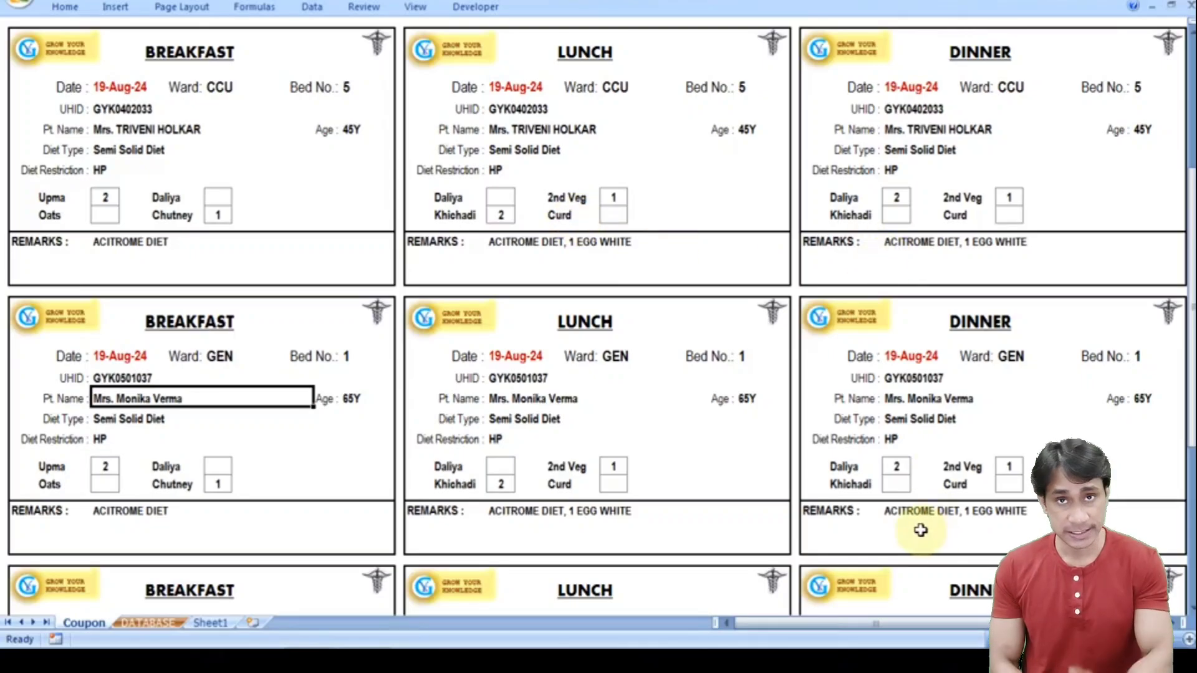
{"action": "left_click_drag", "start_coordinate": [1190, 380], "coordinate": [1189, 540]}
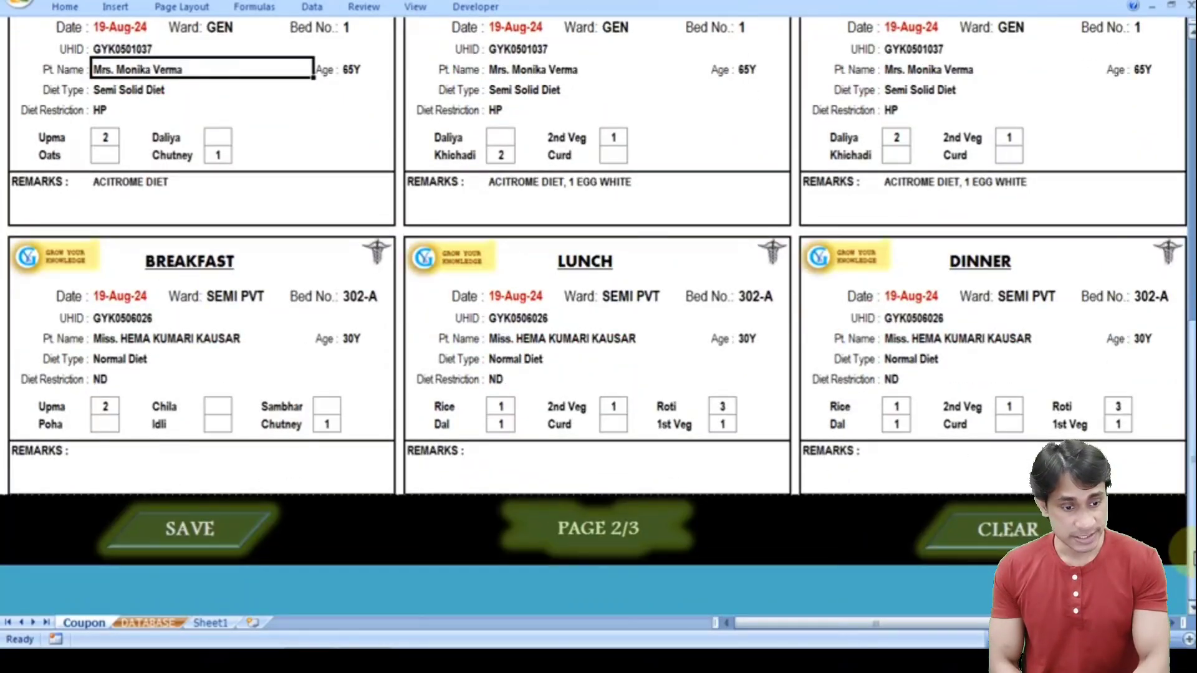
- Page on through the coupons to the LAST PAGE
{"action": "left_click", "coordinate": [607, 533]}
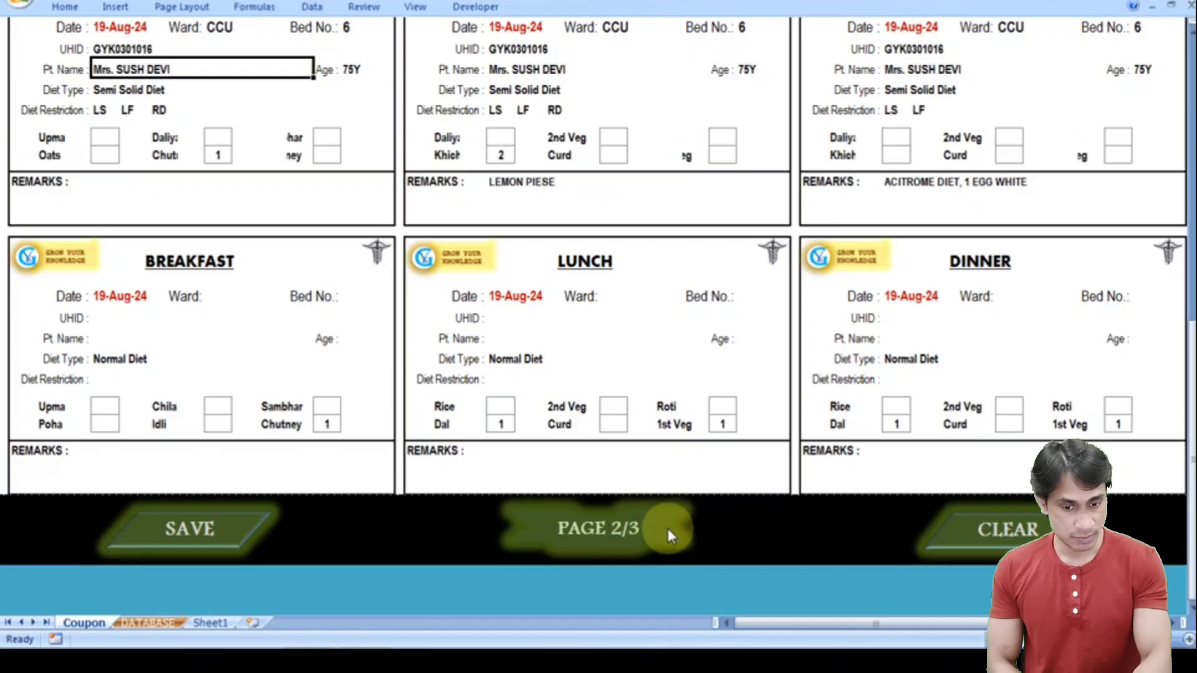
{"action": "left_click", "coordinate": [621, 535]}
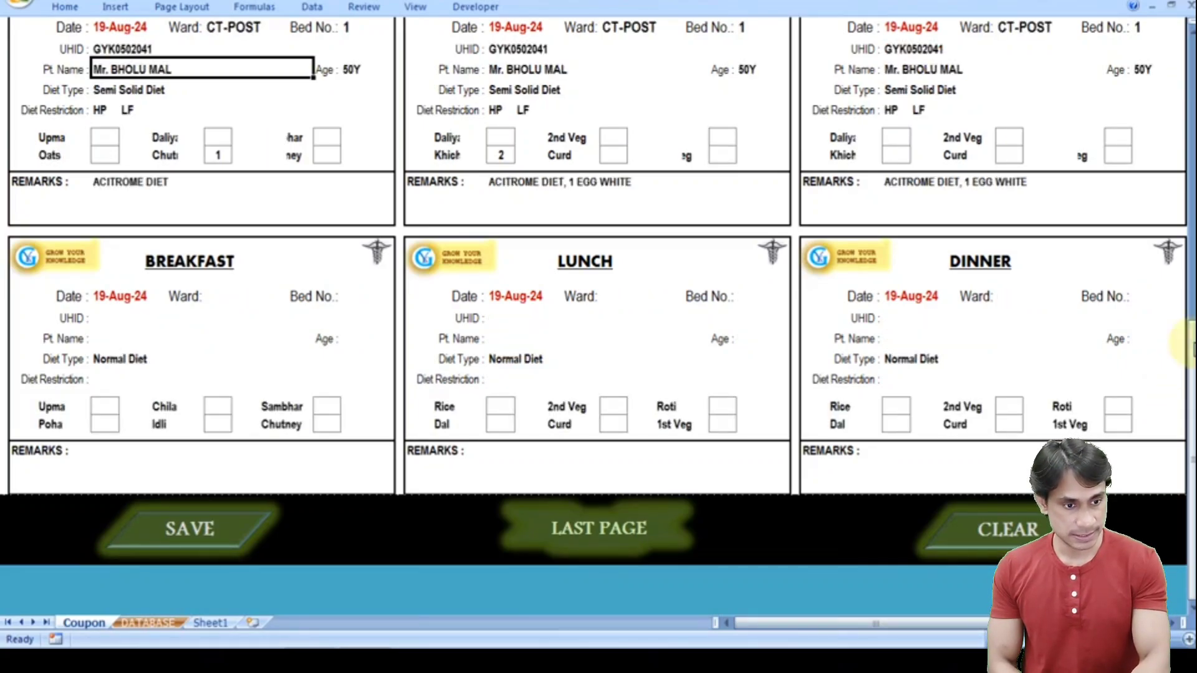
{"action": "left_click_drag", "start_coordinate": [1189, 343], "coordinate": [1189, 342]}
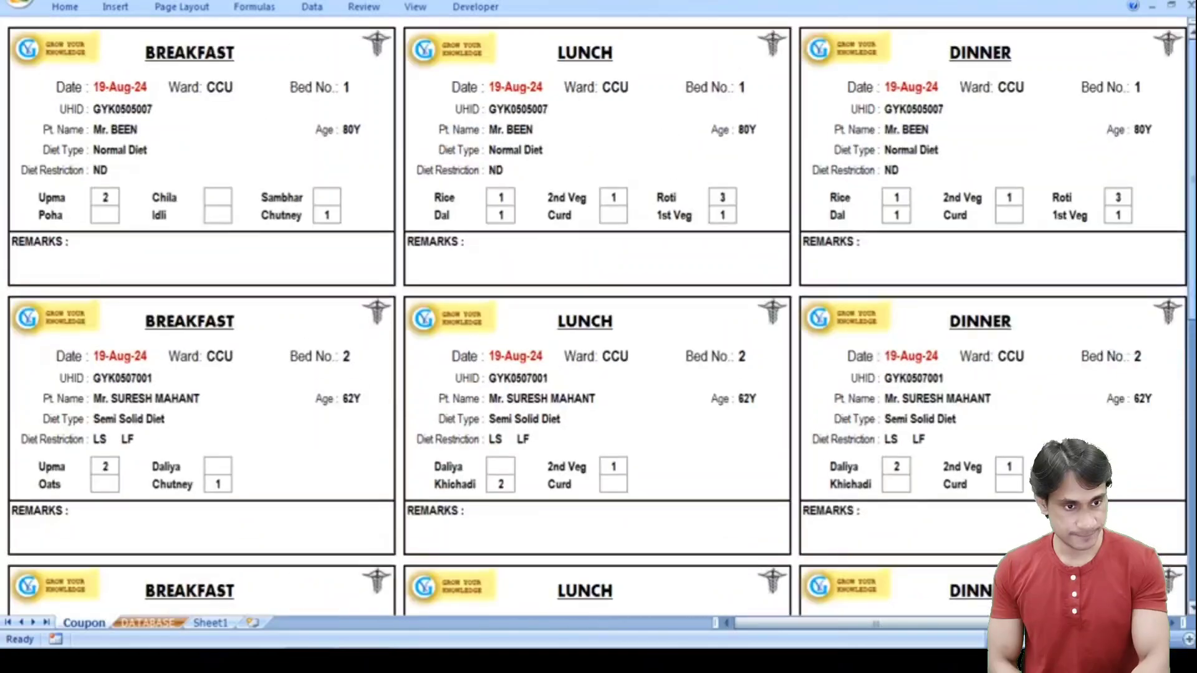
- Verify the corrected patient's name and diet type on the coupon, then open Print with Ctrl+P
{"action": "left_click", "coordinate": [151, 128]}
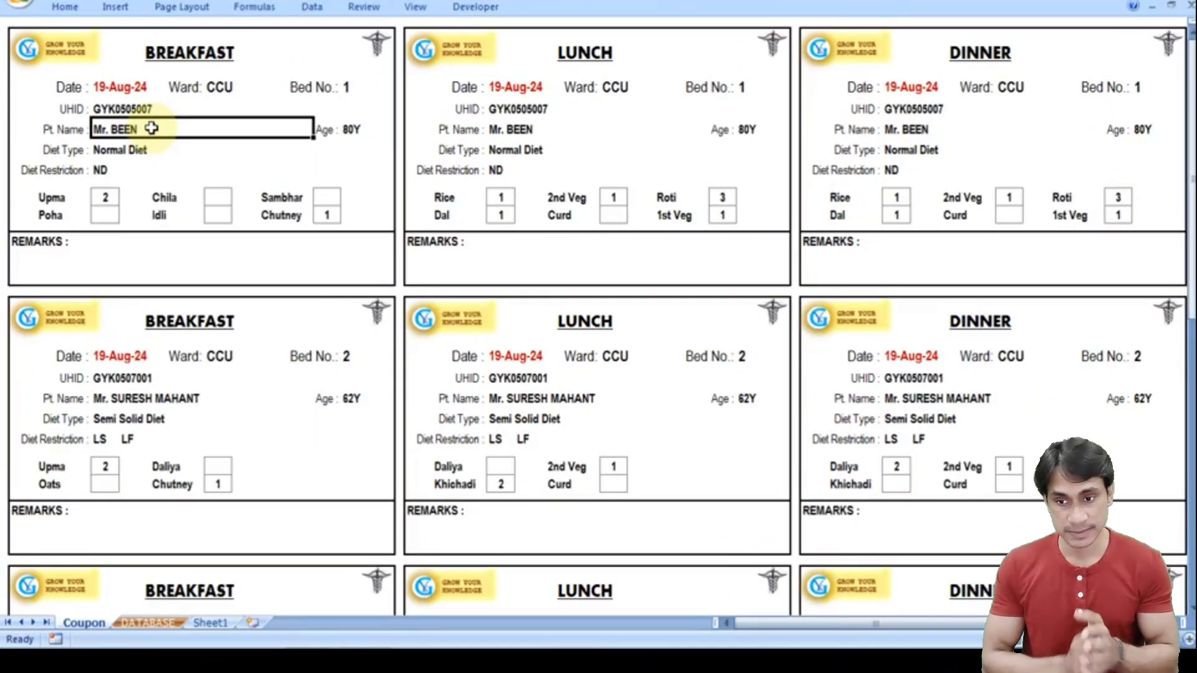
{"action": "left_click", "coordinate": [129, 156]}
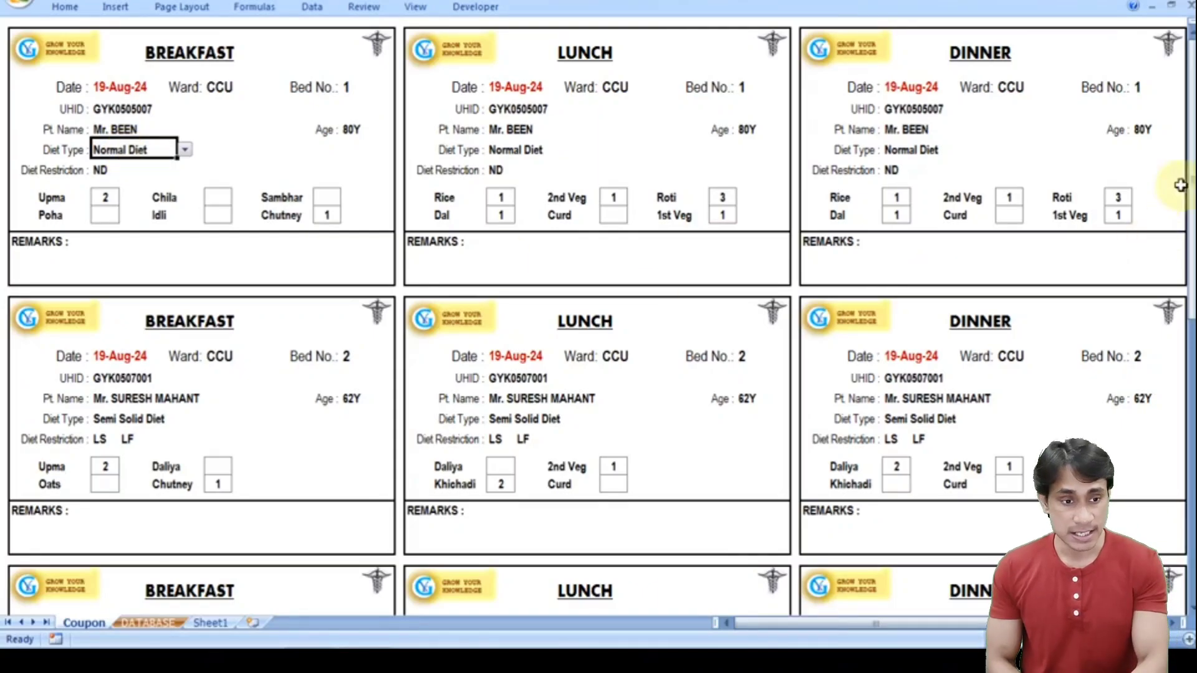
{"action": "left_click_drag", "start_coordinate": [1191, 164], "coordinate": [1192, 164]}
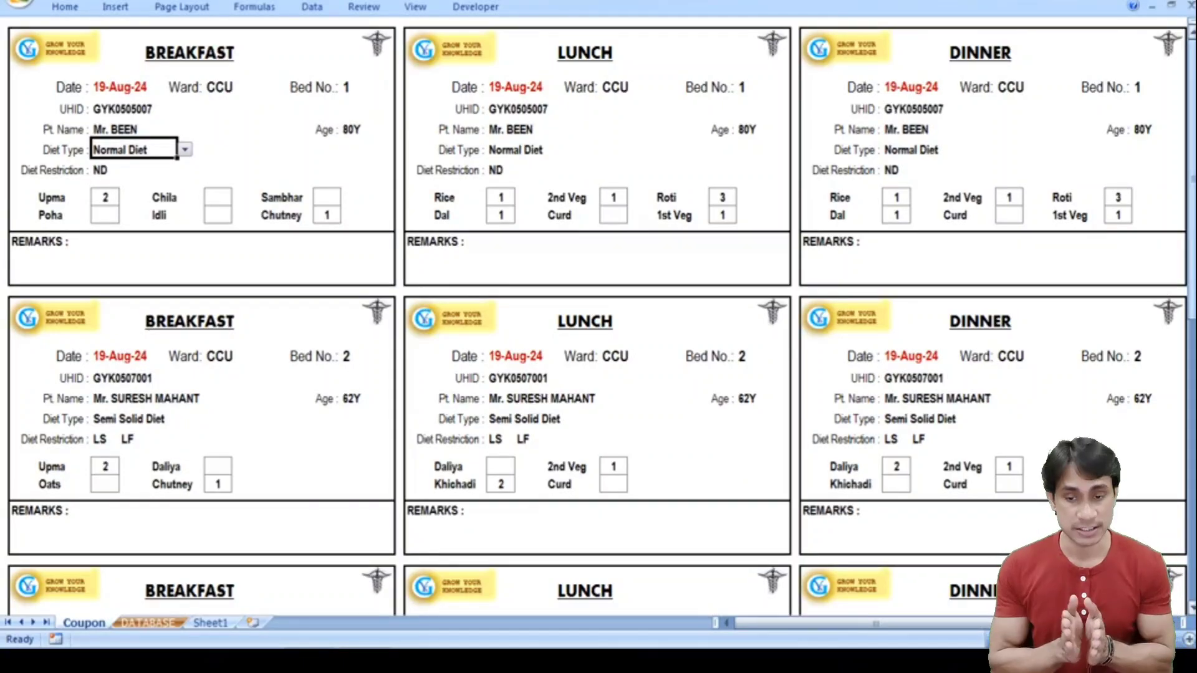
{"action": "key", "text": "ctrl+p"}
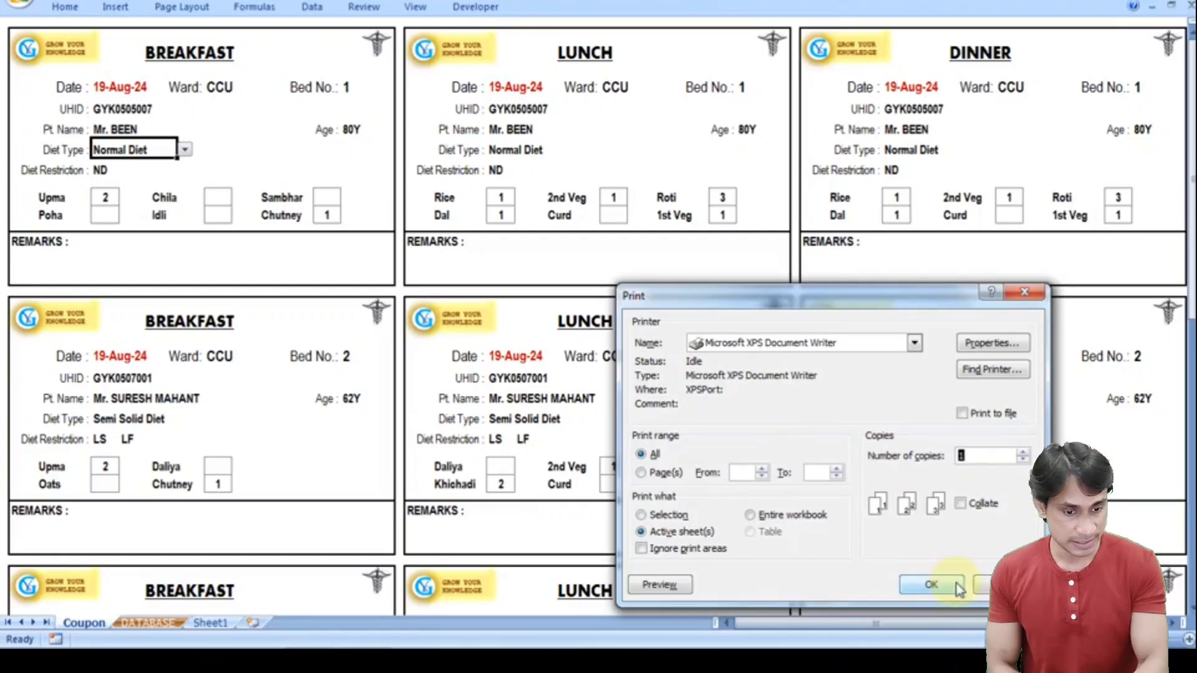
- Zoom through the print preview to confirm all coupons fit on page 1 of 1, then close it
{"action": "left_click", "coordinate": [661, 584]}
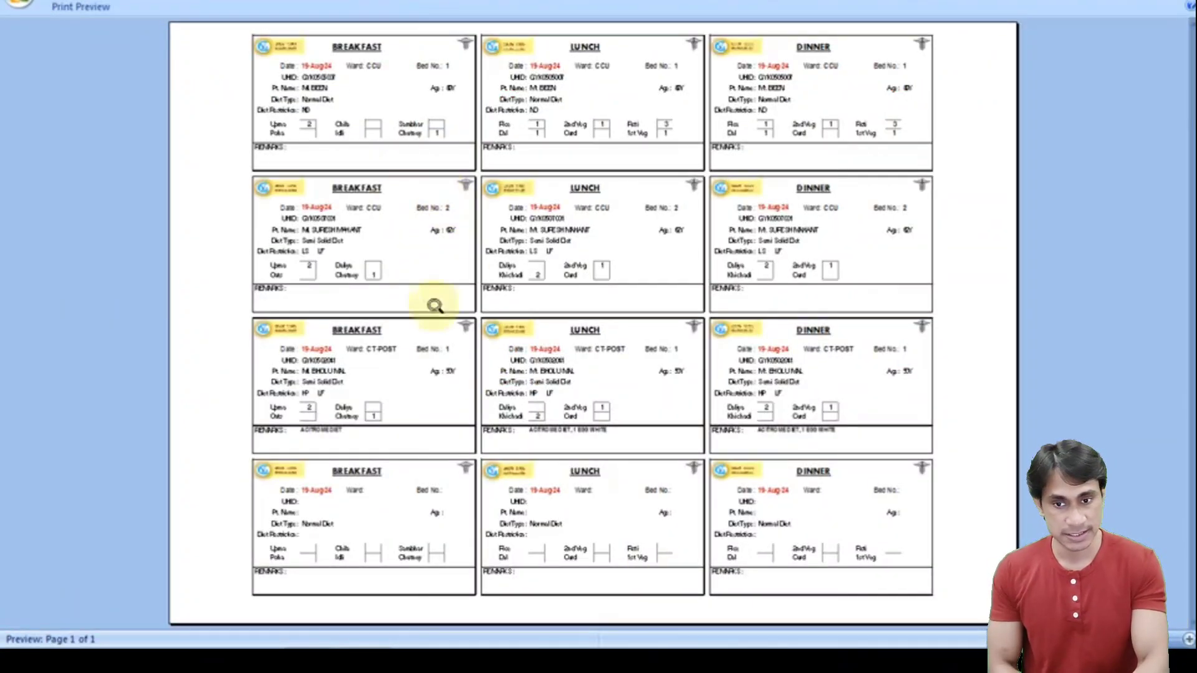
{"action": "left_click", "coordinate": [318, 527]}
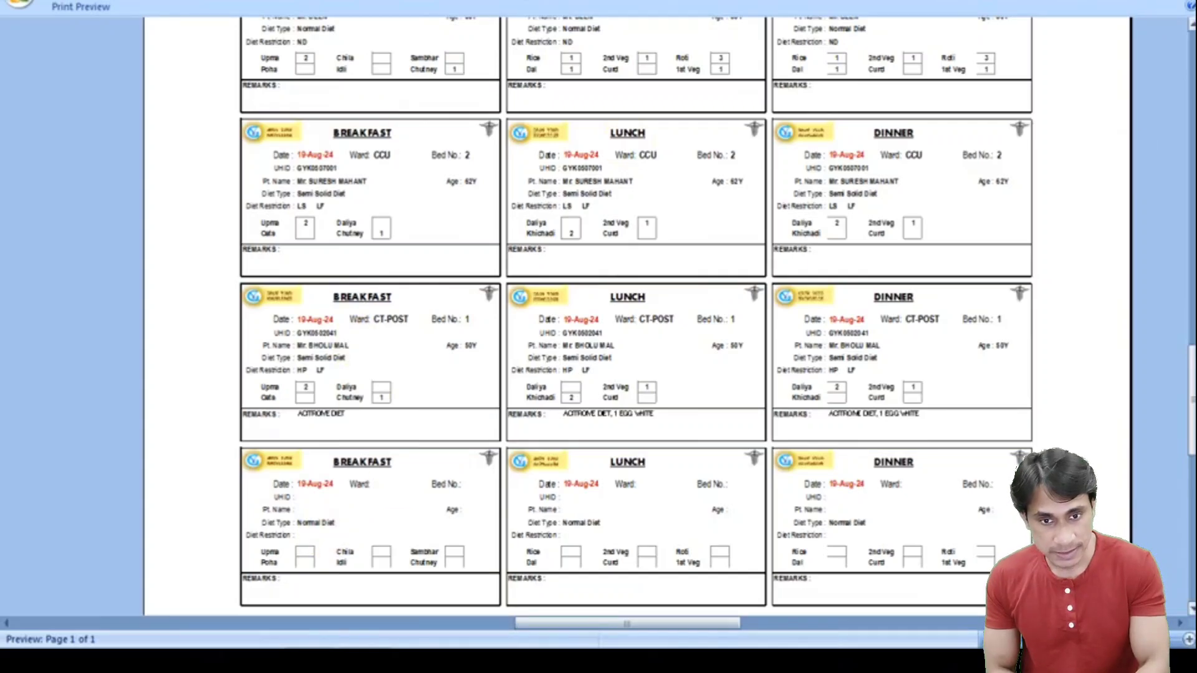
{"action": "left_click", "coordinate": [1191, 284]}
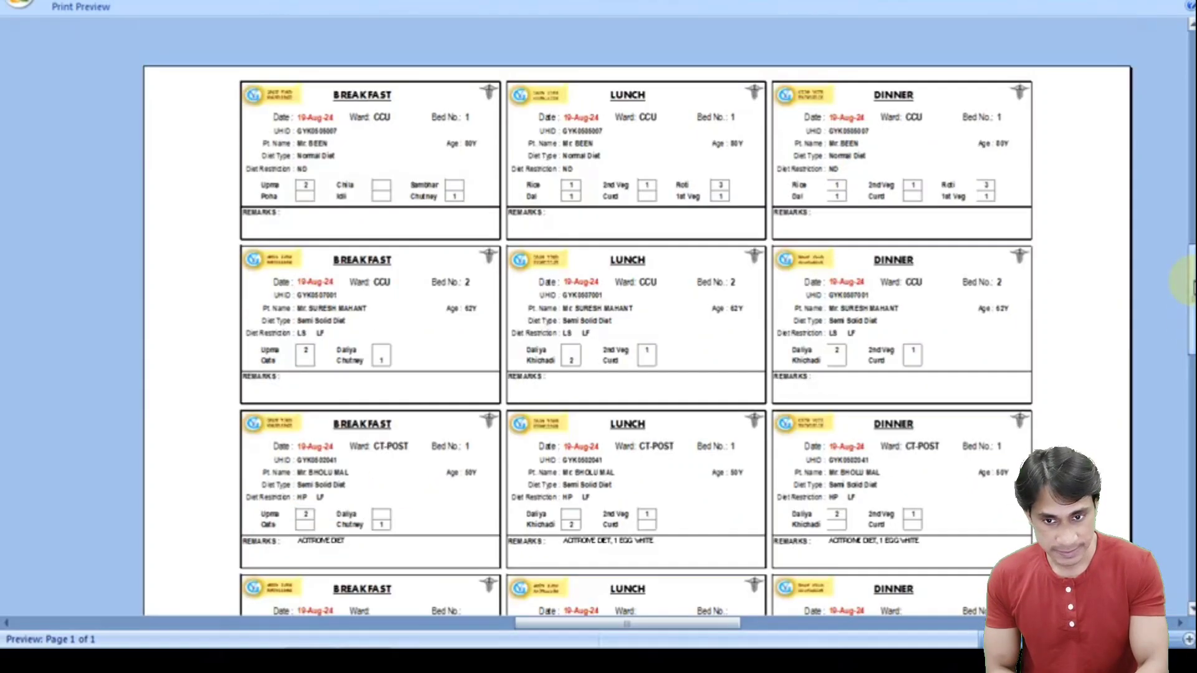
{"action": "left_click", "coordinate": [342, 152]}
{"action": "left_click", "coordinate": [330, 101]}
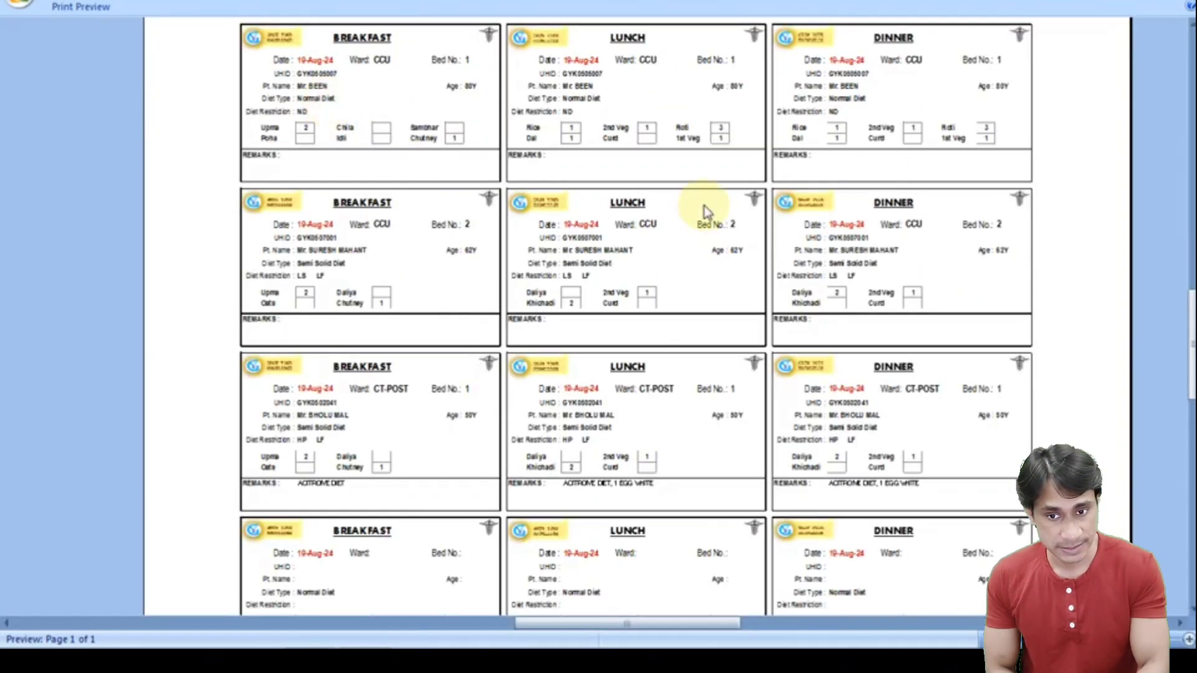
{"action": "key", "text": "Escape"}
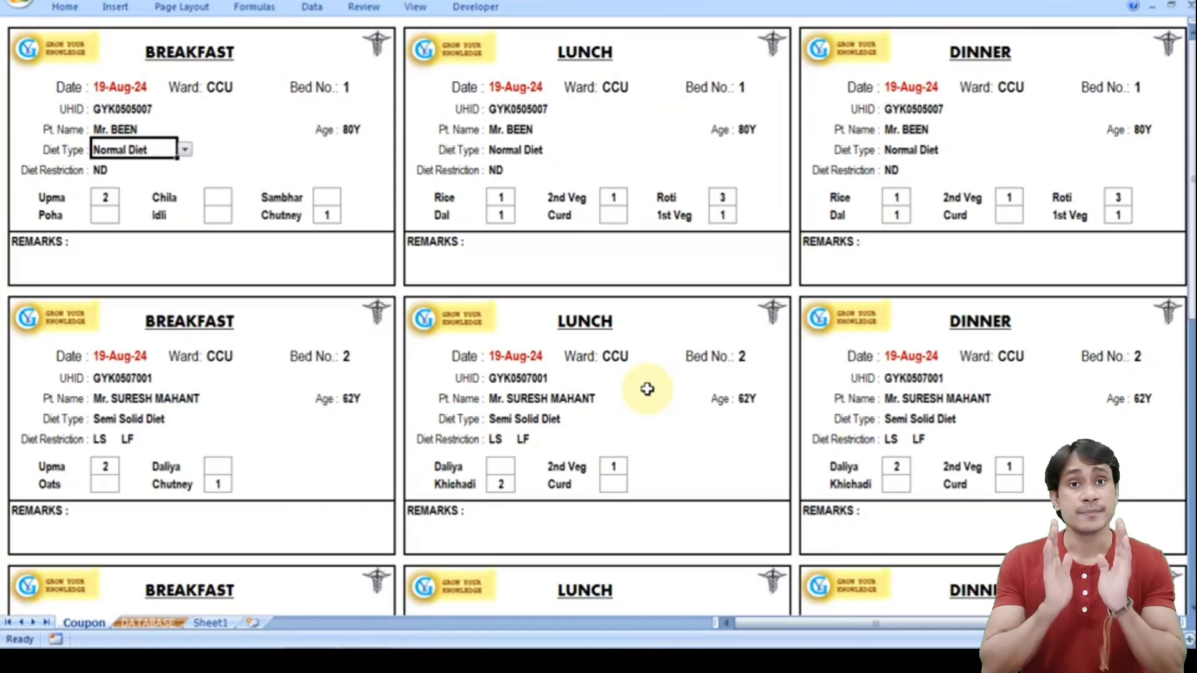
- Switch between the DATABASE and Coupon sheets, ending on DATABASE to compare records
{"action": "left_click", "coordinate": [157, 624]}
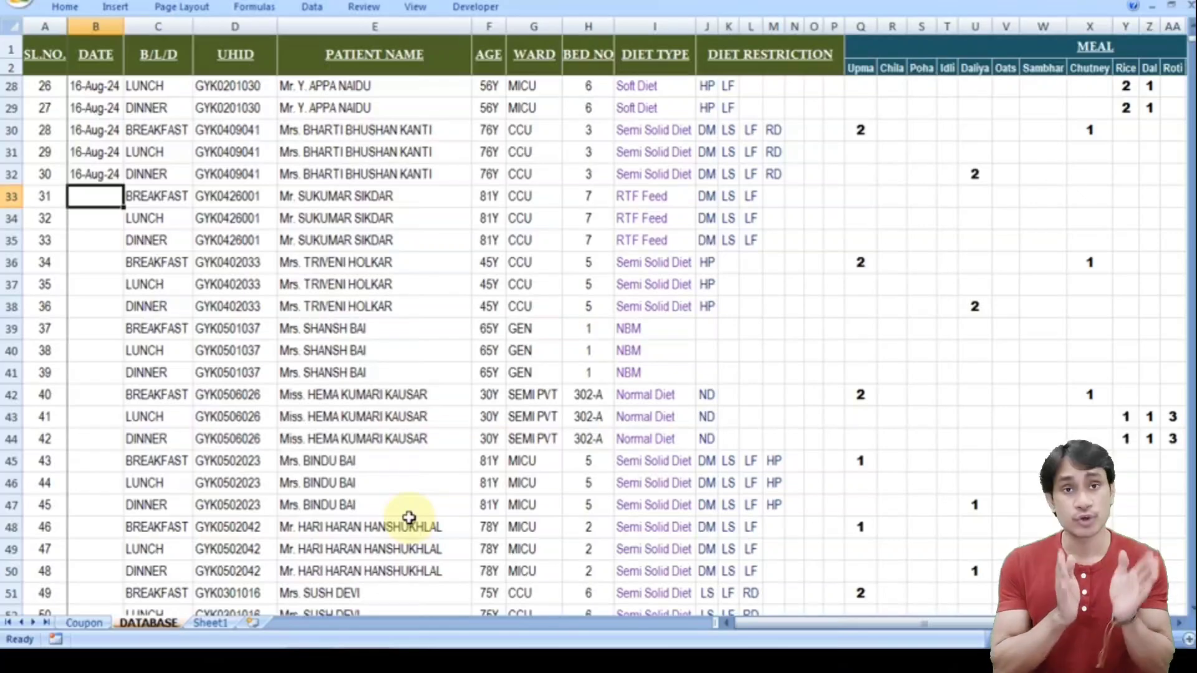
{"action": "left_click", "coordinate": [90, 623]}
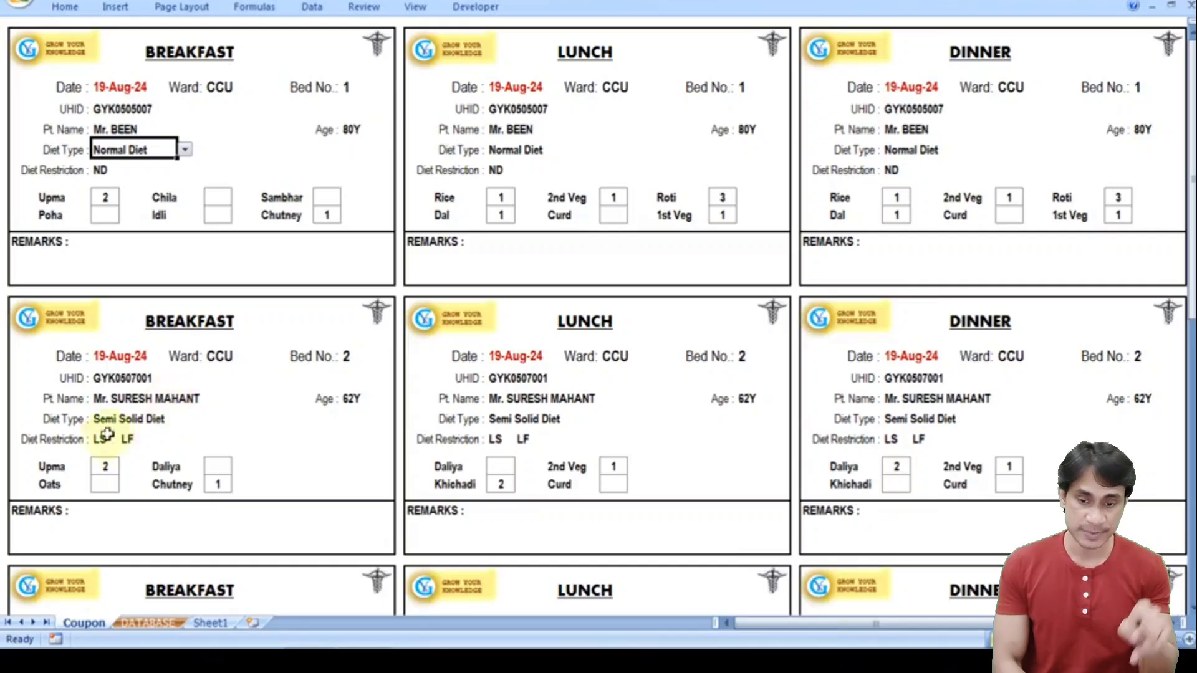
{"action": "left_click", "coordinate": [149, 623]}
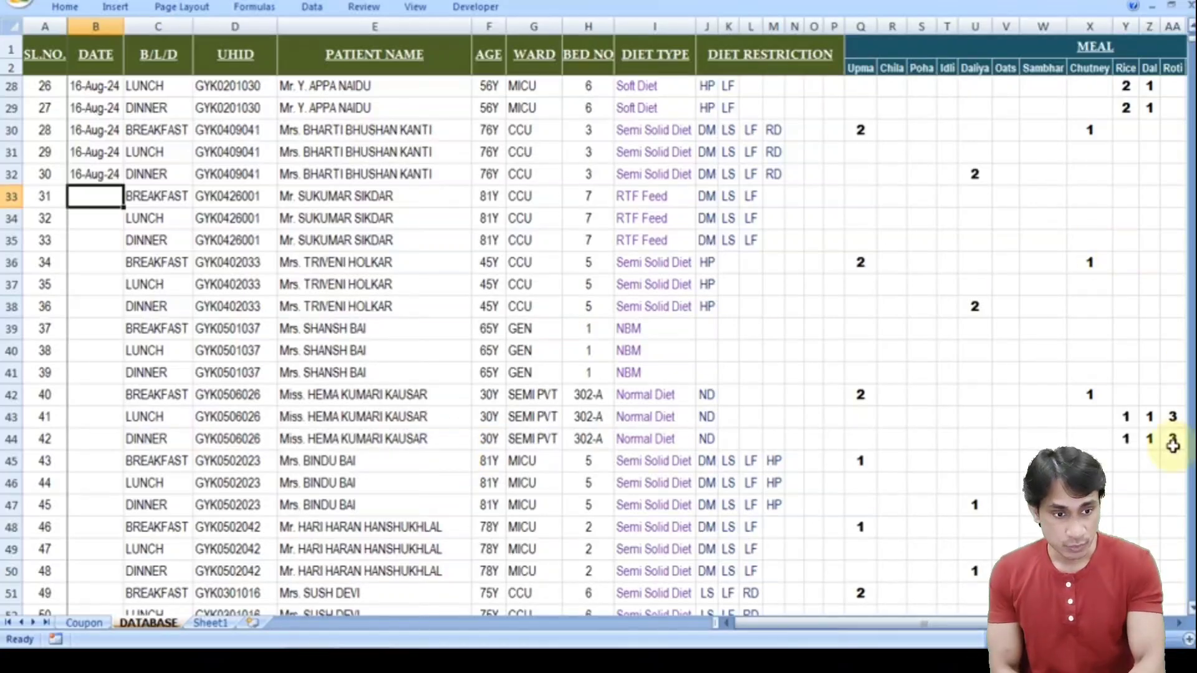
- Change the date in B66 from 18-Aug-24 to 19-Aug-24
{"action": "scroll", "coordinate": [1189, 604], "scroll_direction": "down", "scroll_amount": 3}
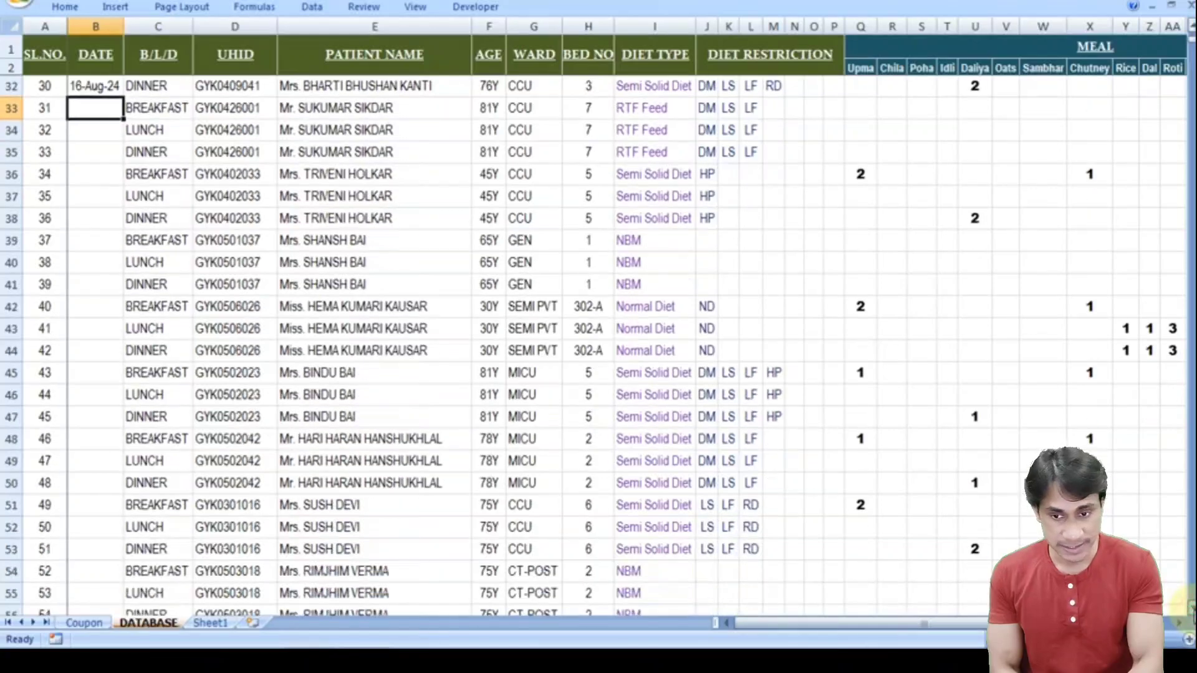
{"action": "scroll", "coordinate": [1189, 605], "scroll_direction": "down", "scroll_amount": 2}
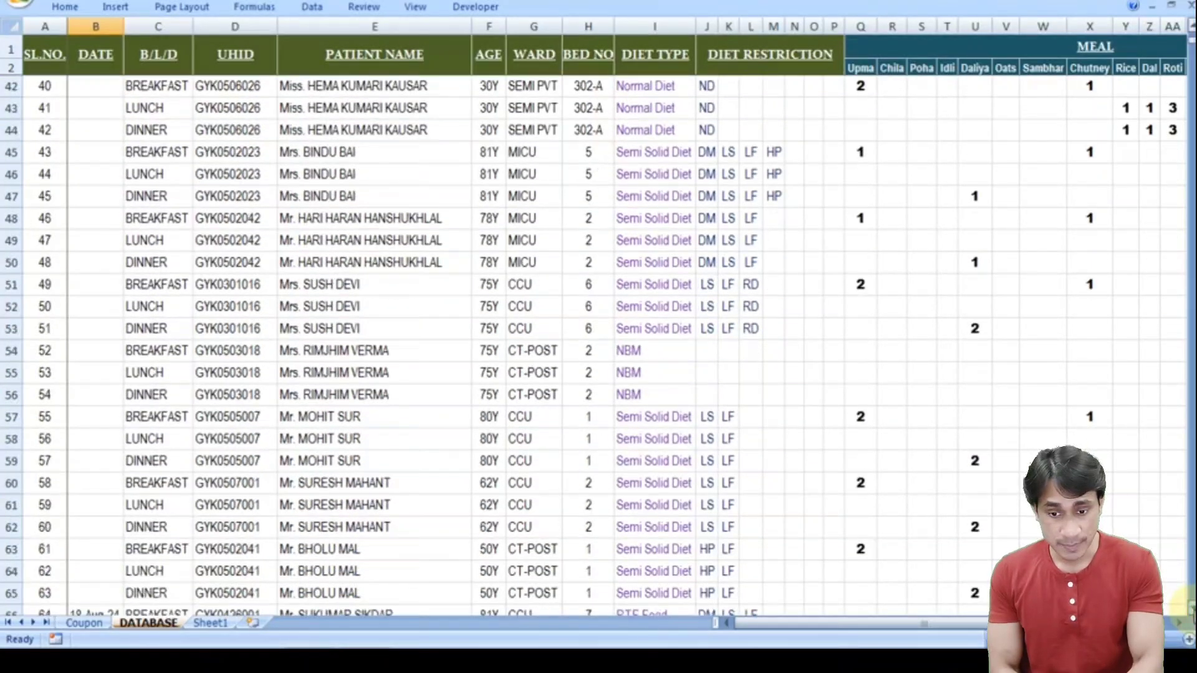
{"action": "scroll", "coordinate": [1189, 604], "scroll_direction": "down", "scroll_amount": 4}
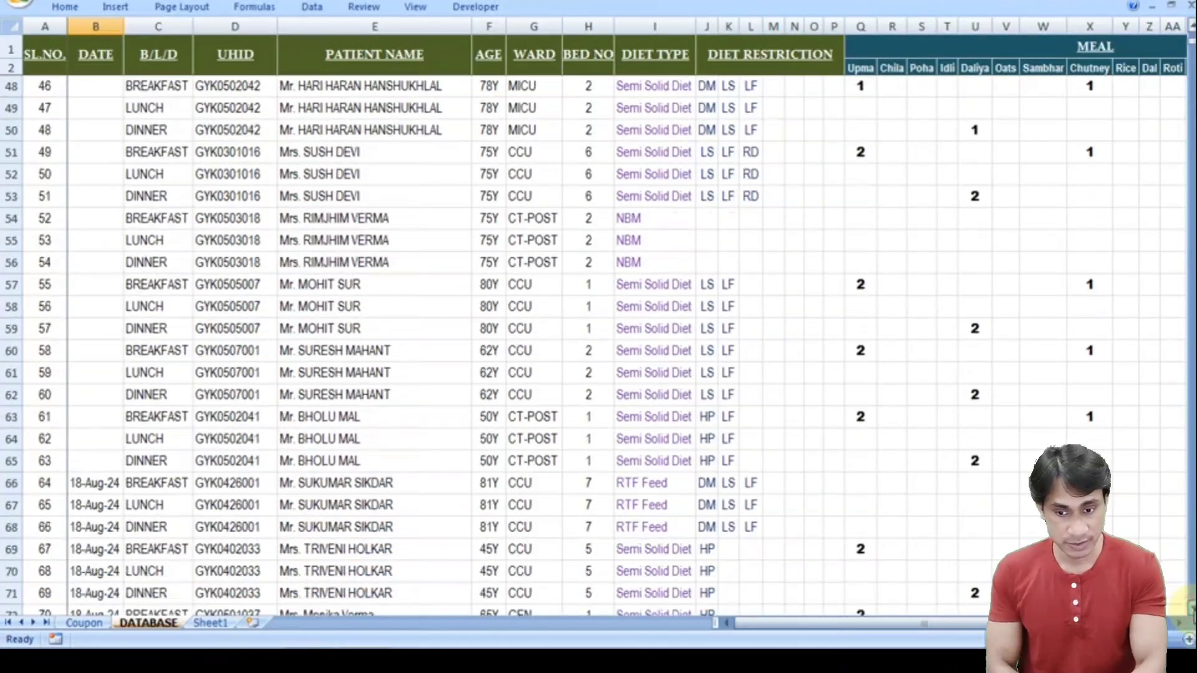
{"action": "scroll", "coordinate": [1189, 604], "scroll_direction": "down", "scroll_amount": 4}
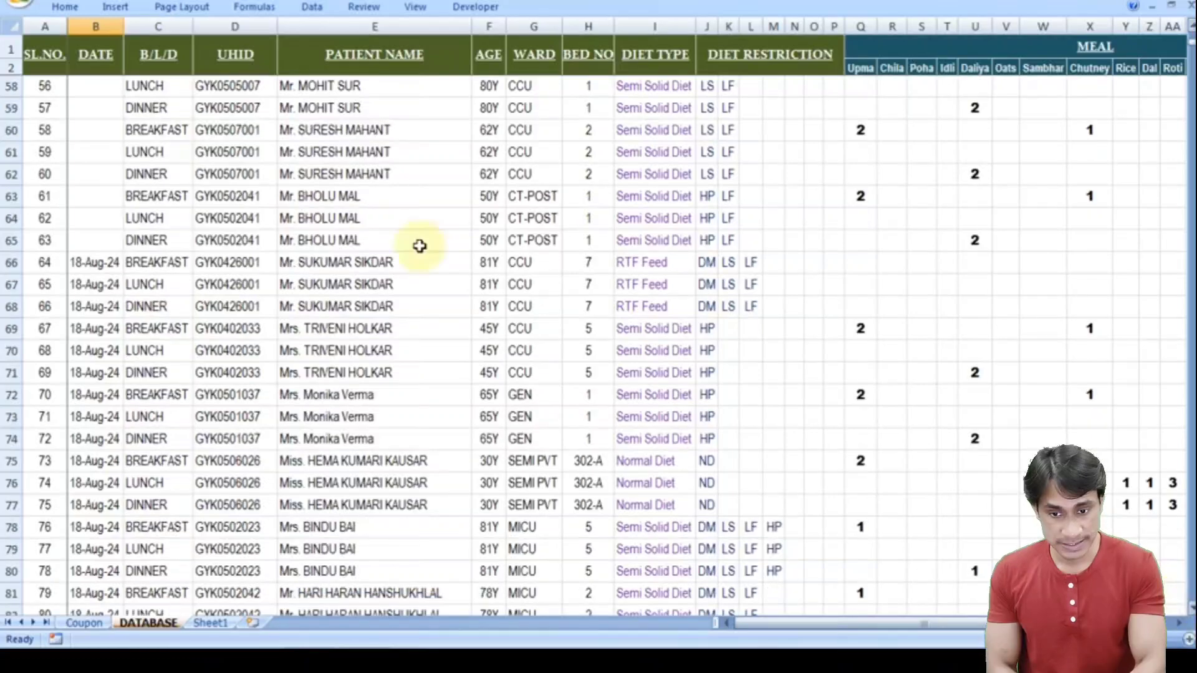
{"action": "left_click", "coordinate": [99, 262]}
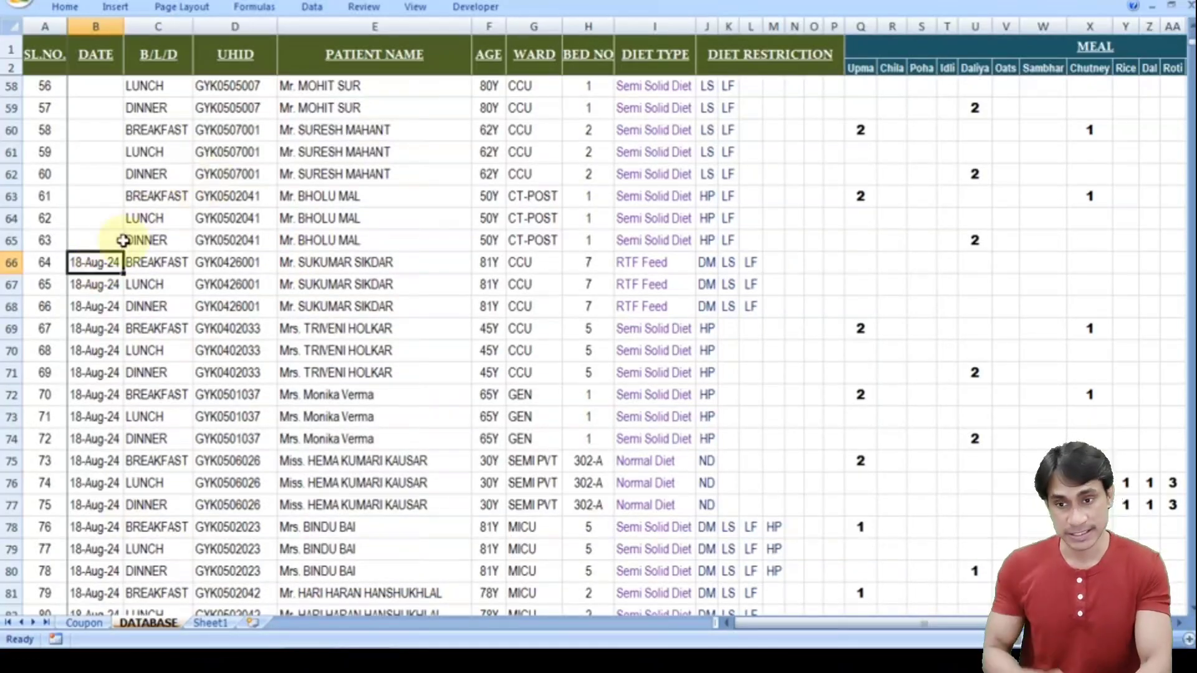
{"action": "key", "text": "F2"}
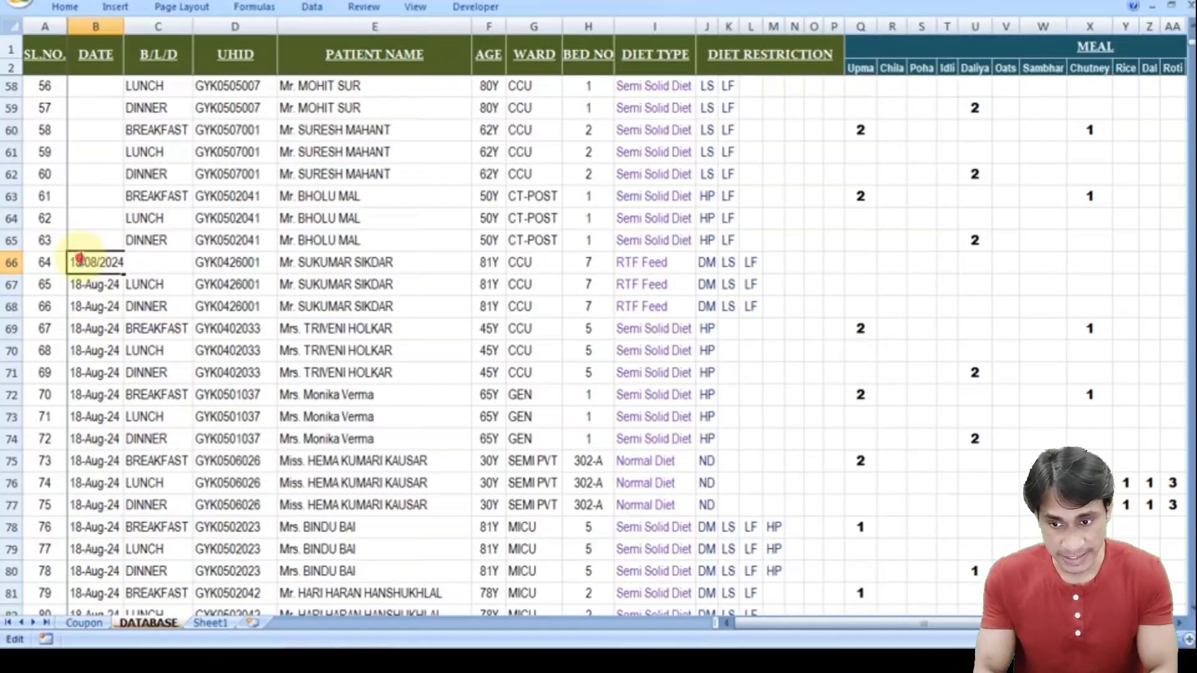
{"action": "left_click", "coordinate": [81, 262]}
{"action": "key", "text": "BackSpace"}
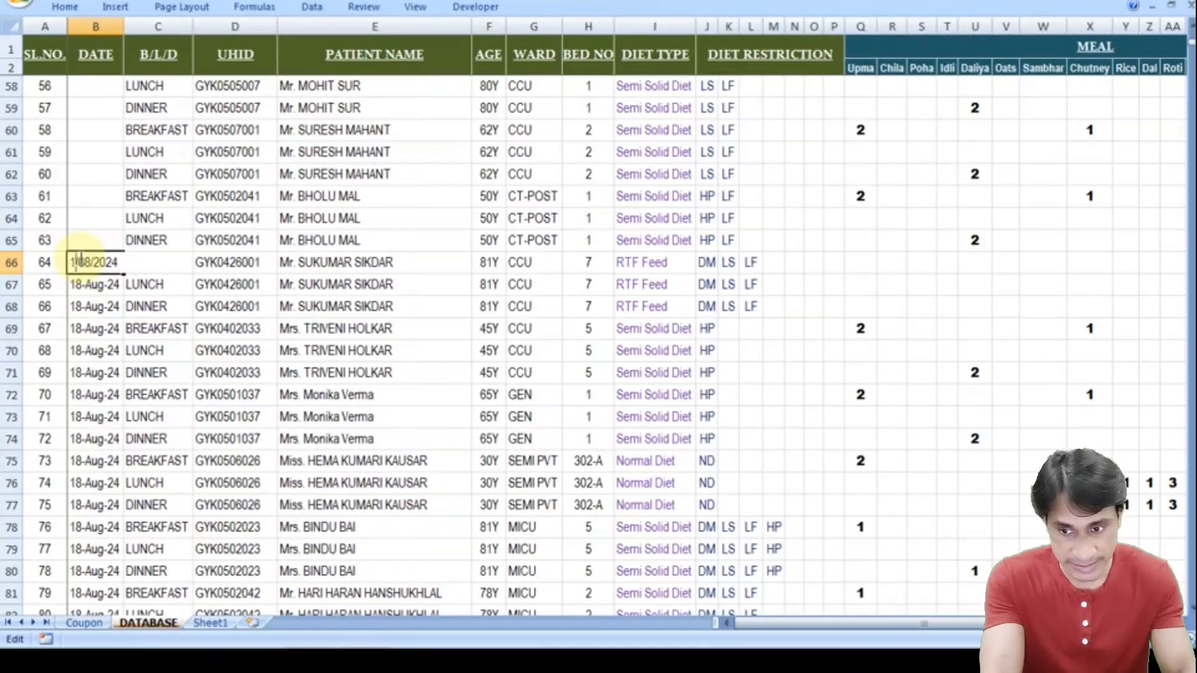
{"action": "type", "text": "9"}
{"action": "key", "text": "Return"}
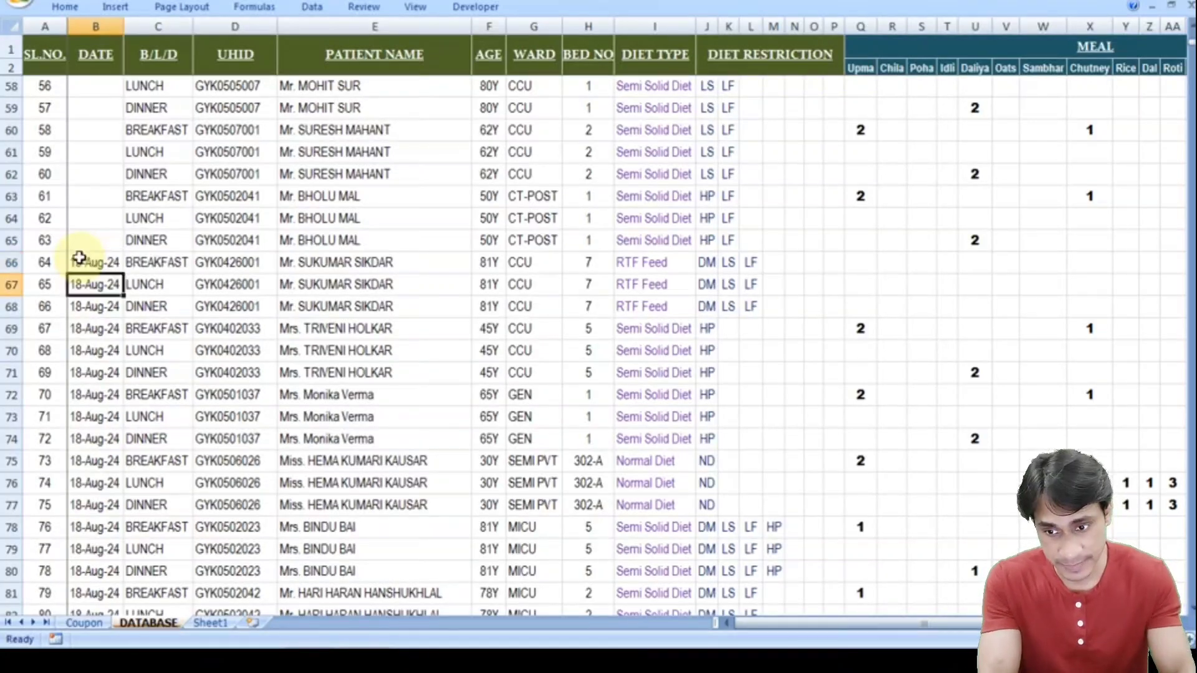
- Fill 19-Aug-24 down from B66 through B98 with Ctrl+D
{"action": "left_click", "coordinate": [98, 265]}
{"action": "key", "text": "End"}
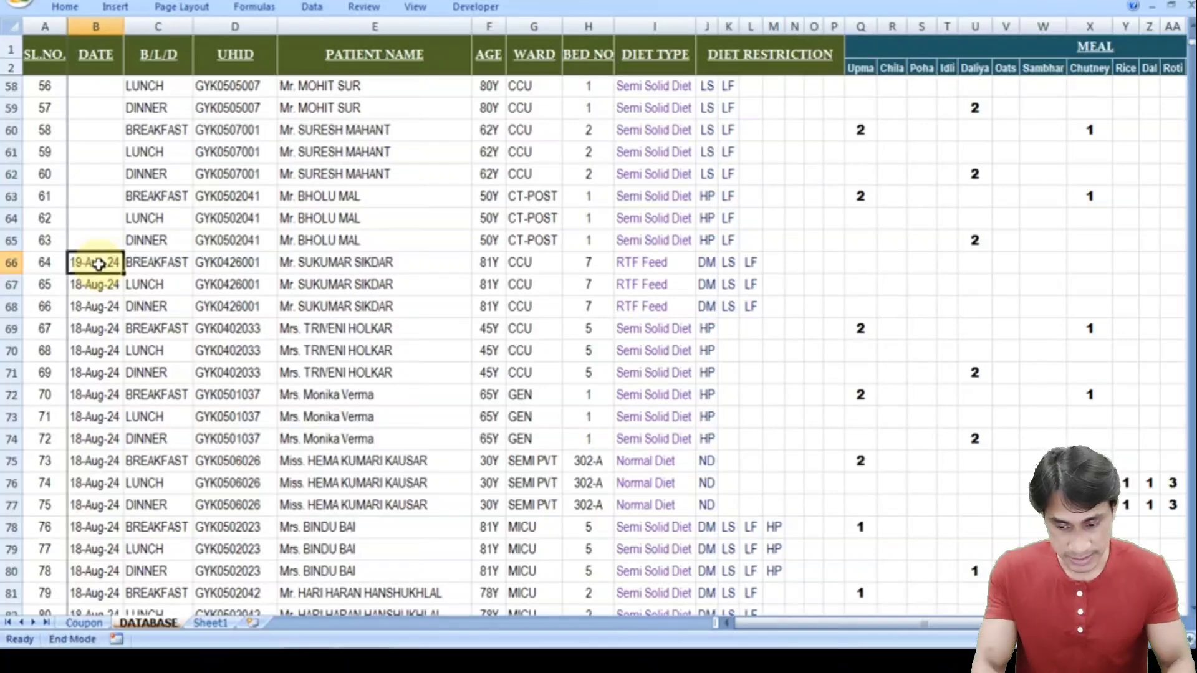
{"action": "key", "text": "shift+Down"}
{"action": "key", "text": "ctrl+d"}
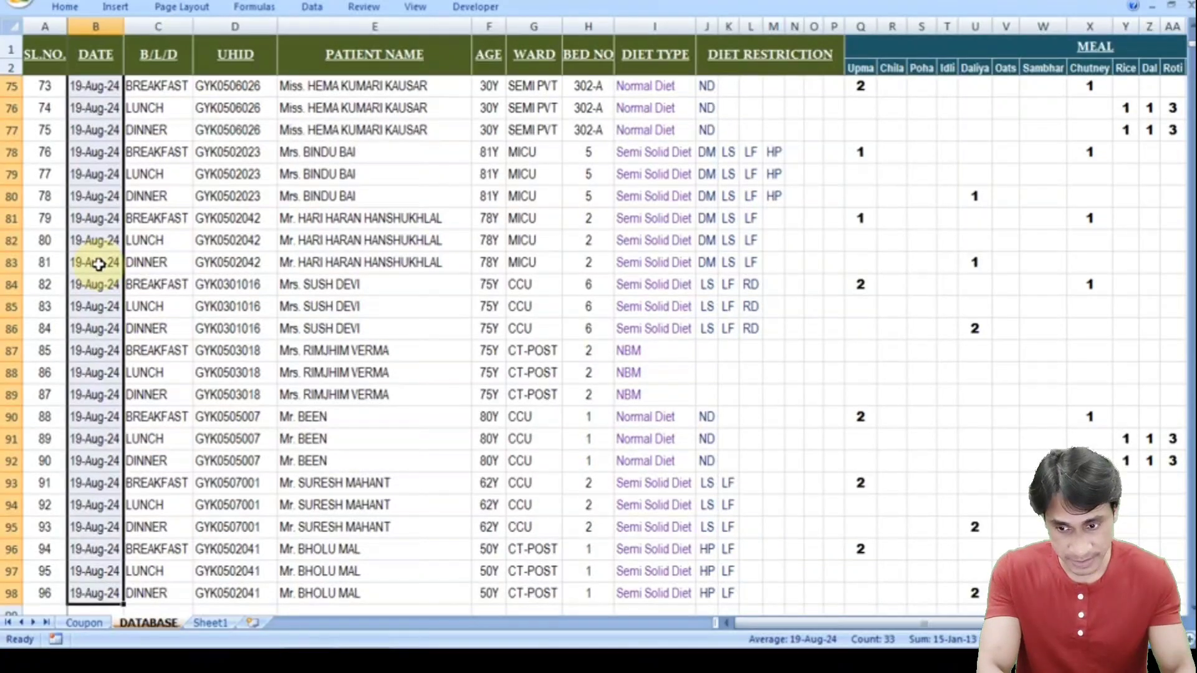
- Fill B65 with 18-Aug-24, then copy and paste it into B33:B64
{"action": "key", "text": "Up"}
{"action": "key", "text": "Up"}
{"action": "key", "text": "Up"}
{"action": "key", "text": "Up"}
{"action": "key", "text": "Up"}
{"action": "key", "text": "Up"}
{"action": "key", "text": "Up"}
{"action": "key", "text": "Down"}
{"action": "key", "text": "Down"}
{"action": "key", "text": "Down"}
{"action": "key", "text": "Down"}
{"action": "key", "text": "Down"}
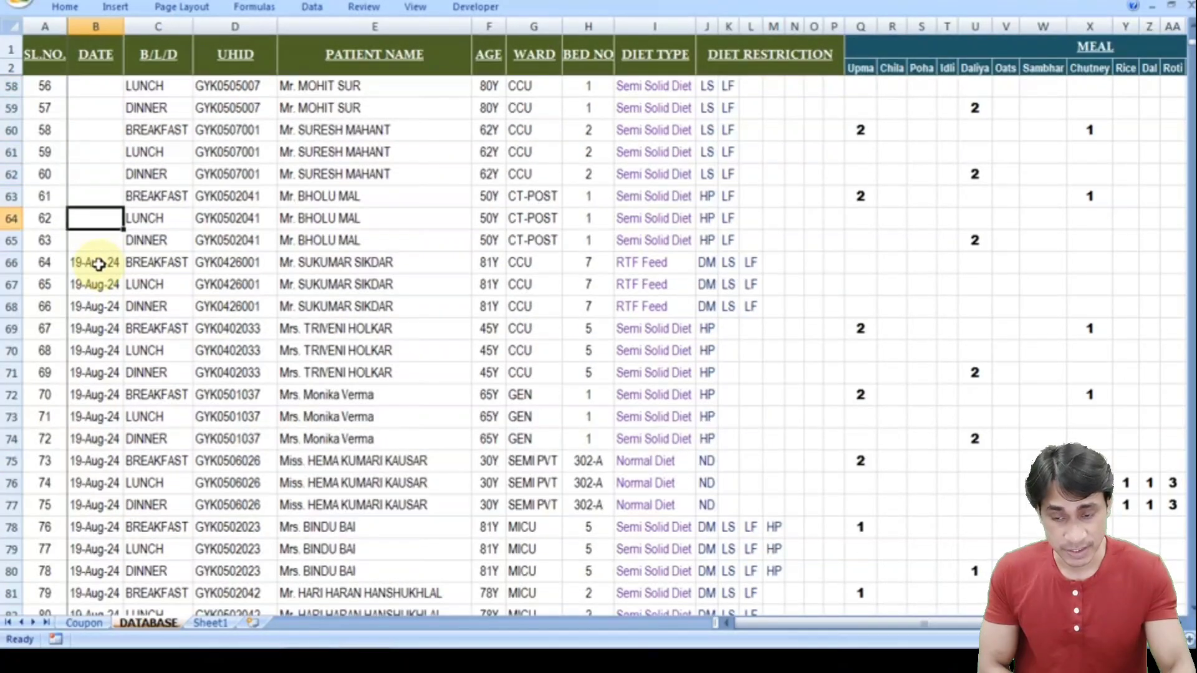
{"action": "key", "text": "Down"}
{"action": "key", "text": "Down"}
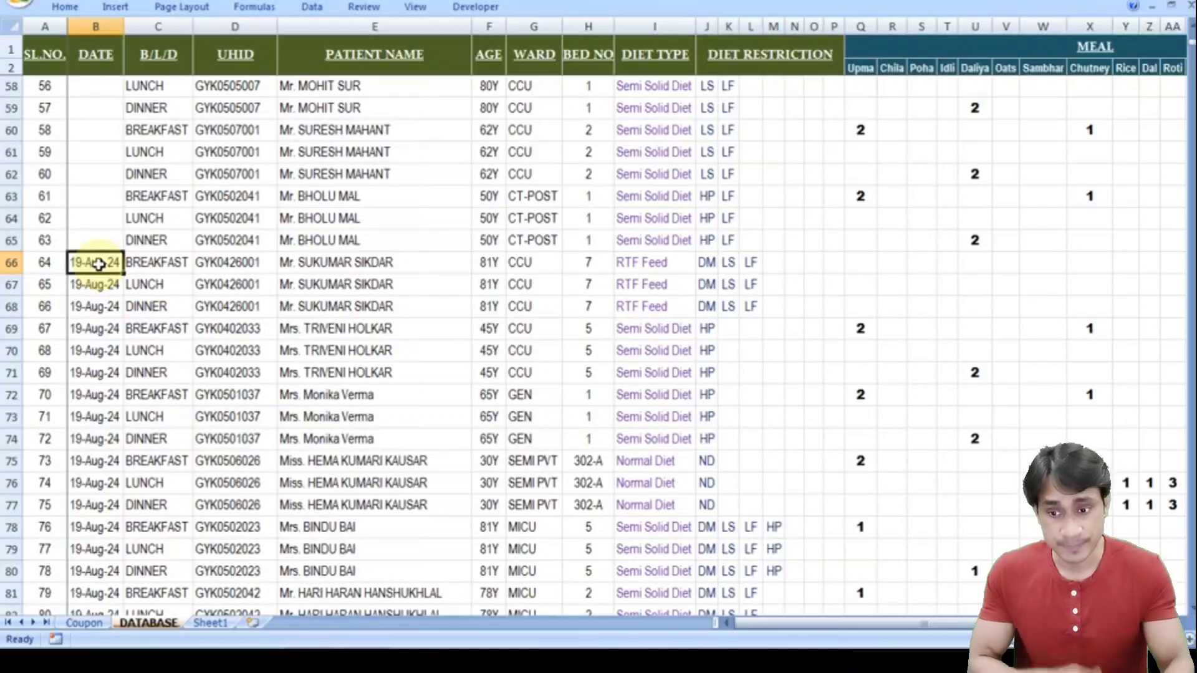
{"action": "left_click_drag", "start_coordinate": [125, 272], "coordinate": [121, 241]}
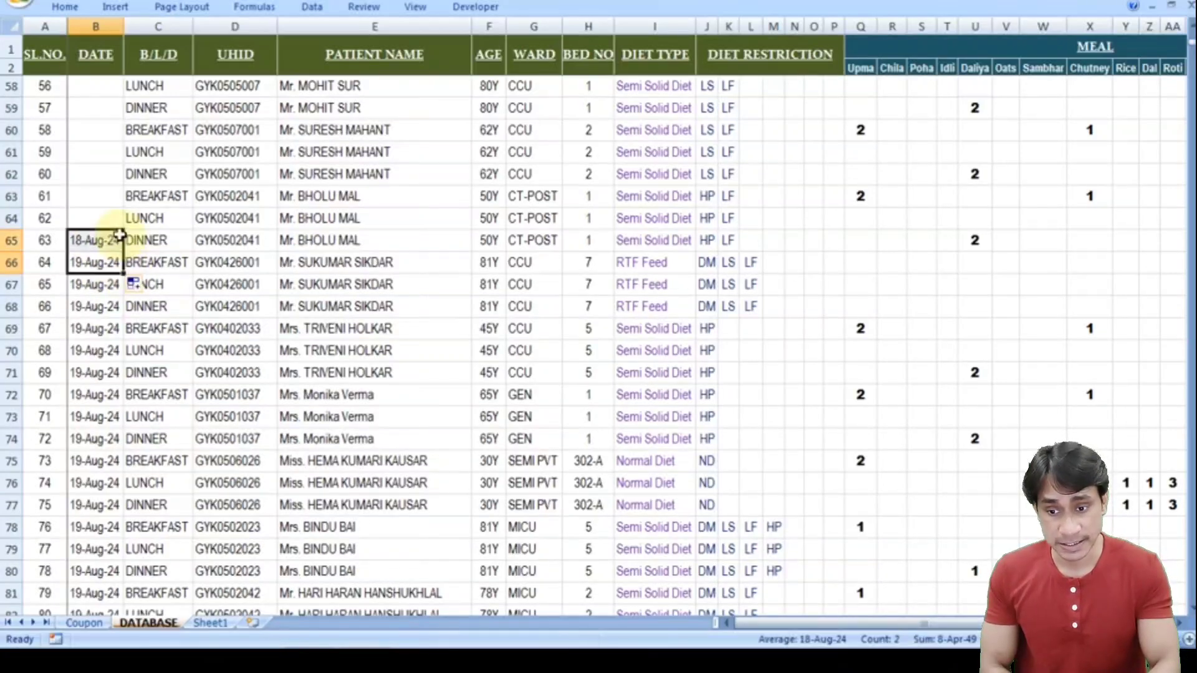
{"action": "left_click", "coordinate": [108, 238]}
{"action": "key", "text": "ctrl+c"}
{"action": "key", "text": "Up"}
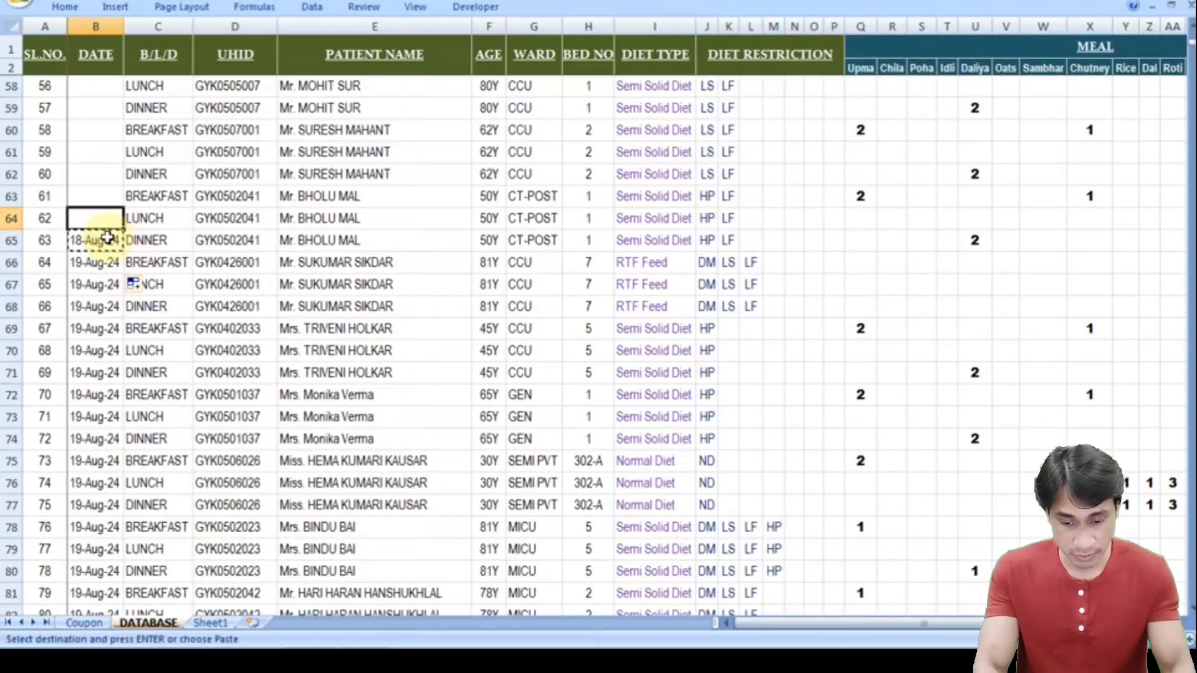
{"action": "key", "text": "shift+Up"}
{"action": "key", "text": "shift+Up"}
{"action": "key", "text": "shift+Up"}
{"action": "key", "text": "shift+Up"}
{"action": "key", "text": "shift+Up"}
{"action": "key", "text": "shift+Up"}
{"action": "scroll", "coordinate": [107, 237], "scroll_direction": "up", "scroll_amount": 5}
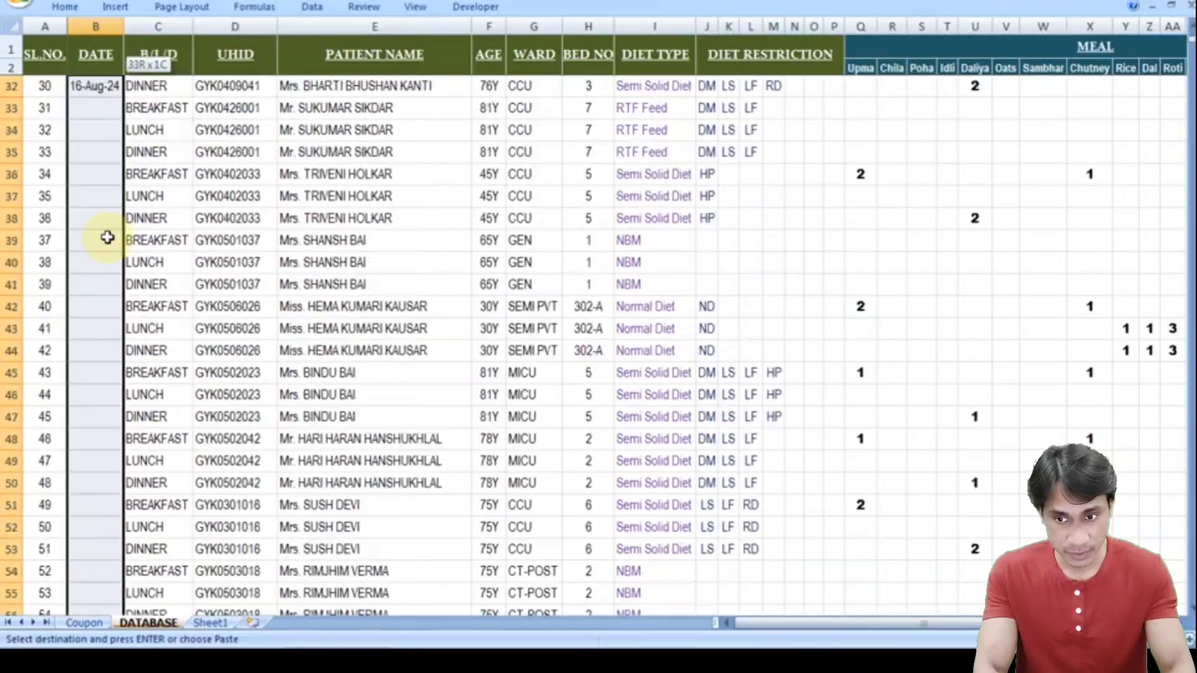
{"action": "key", "text": "Return"}
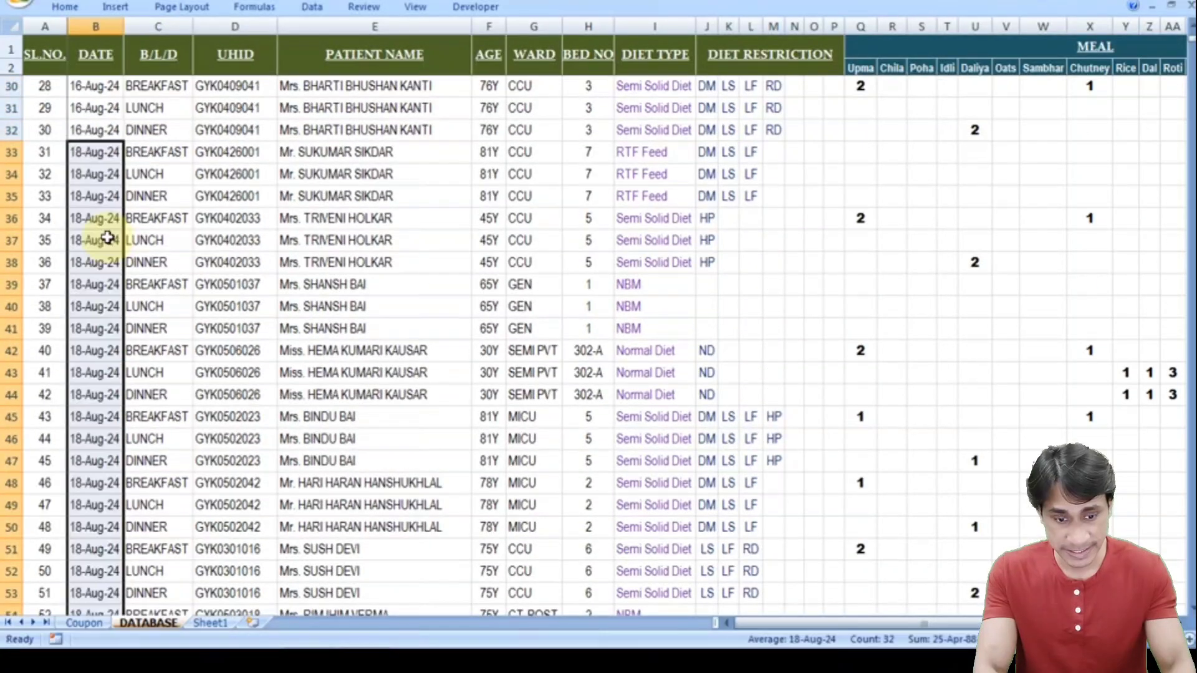
- Check the date column down to the last record, serial 96
{"action": "scroll", "coordinate": [107, 237], "scroll_direction": "down", "scroll_amount": 9}
{"action": "key", "text": "Down"}
{"action": "key", "text": "Down"}
{"action": "key", "text": "Down"}
{"action": "key", "text": "Down"}
{"action": "key", "text": "Down"}
{"action": "key", "text": "Down"}
{"action": "key", "text": "Down"}
{"action": "key", "text": "Down"}
{"action": "key", "text": "Down"}
{"action": "key", "text": "Down"}
{"action": "key", "text": "Down"}
{"action": "key", "text": "Down"}
{"action": "key", "text": "Down"}
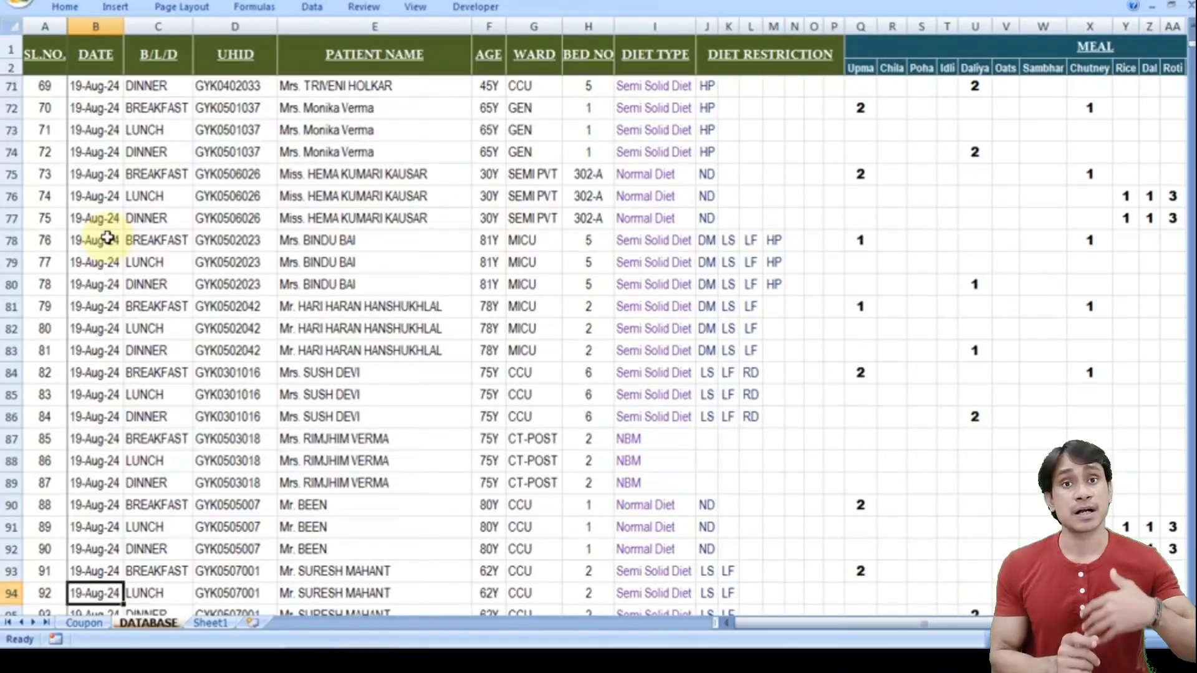
{"action": "key", "text": "Down"}
{"action": "key", "text": "Down"}
{"action": "key", "text": "Down"}
{"action": "key", "text": "Down"}
{"action": "key", "text": "Down"}
{"action": "key", "text": "Down"}
{"action": "key", "text": "Down"}
{"action": "key", "text": "Down"}
{"action": "key", "text": "Down"}
{"action": "key", "text": "Down"}
{"action": "key", "text": "Down"}
{"action": "key", "text": "Down"}
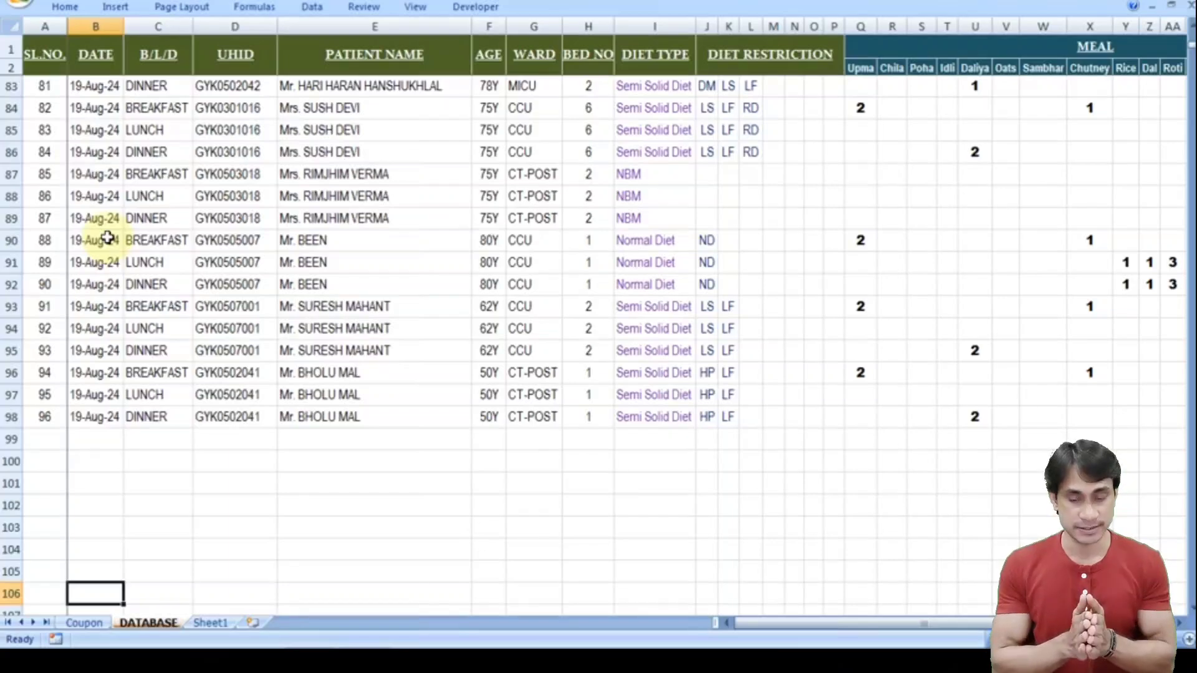
{"action": "key", "text": "Up"}
{"action": "key", "text": "Up"}
{"action": "key", "text": "Right"}
{"action": "key", "text": "Right"}
{"action": "key", "text": "Right"}
{"action": "key", "text": "Right"}
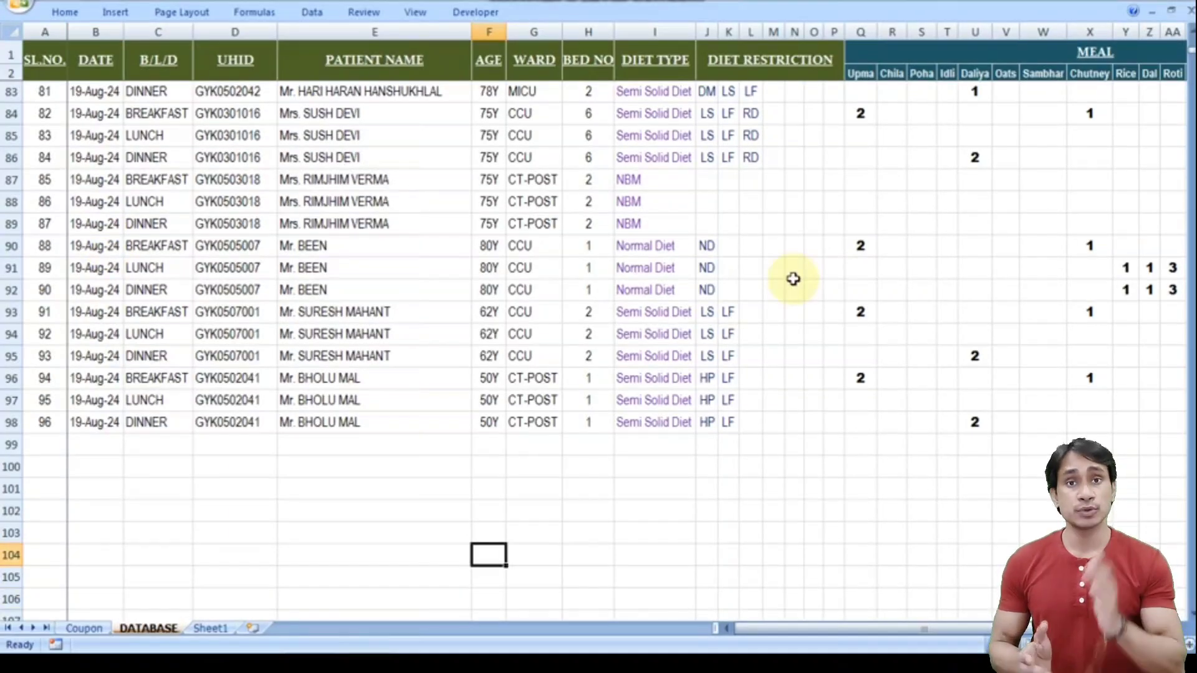